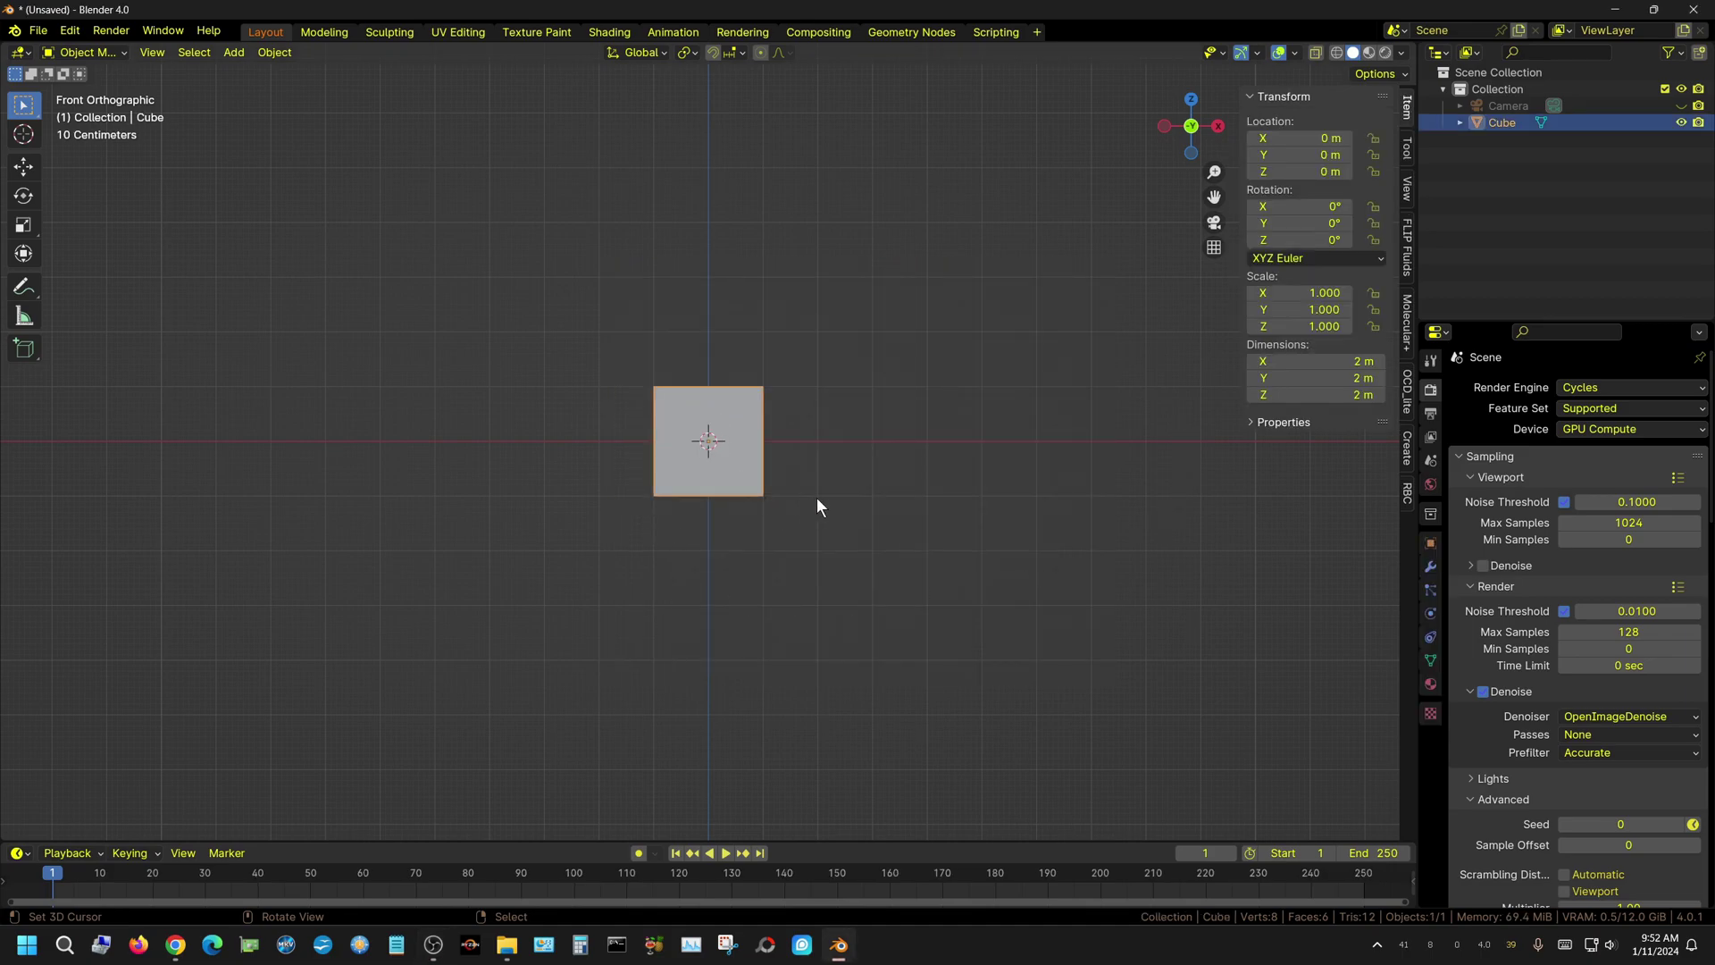
Add a plane mesh at the origin and scale it uniformly by a factor of 50
click(244, 55)
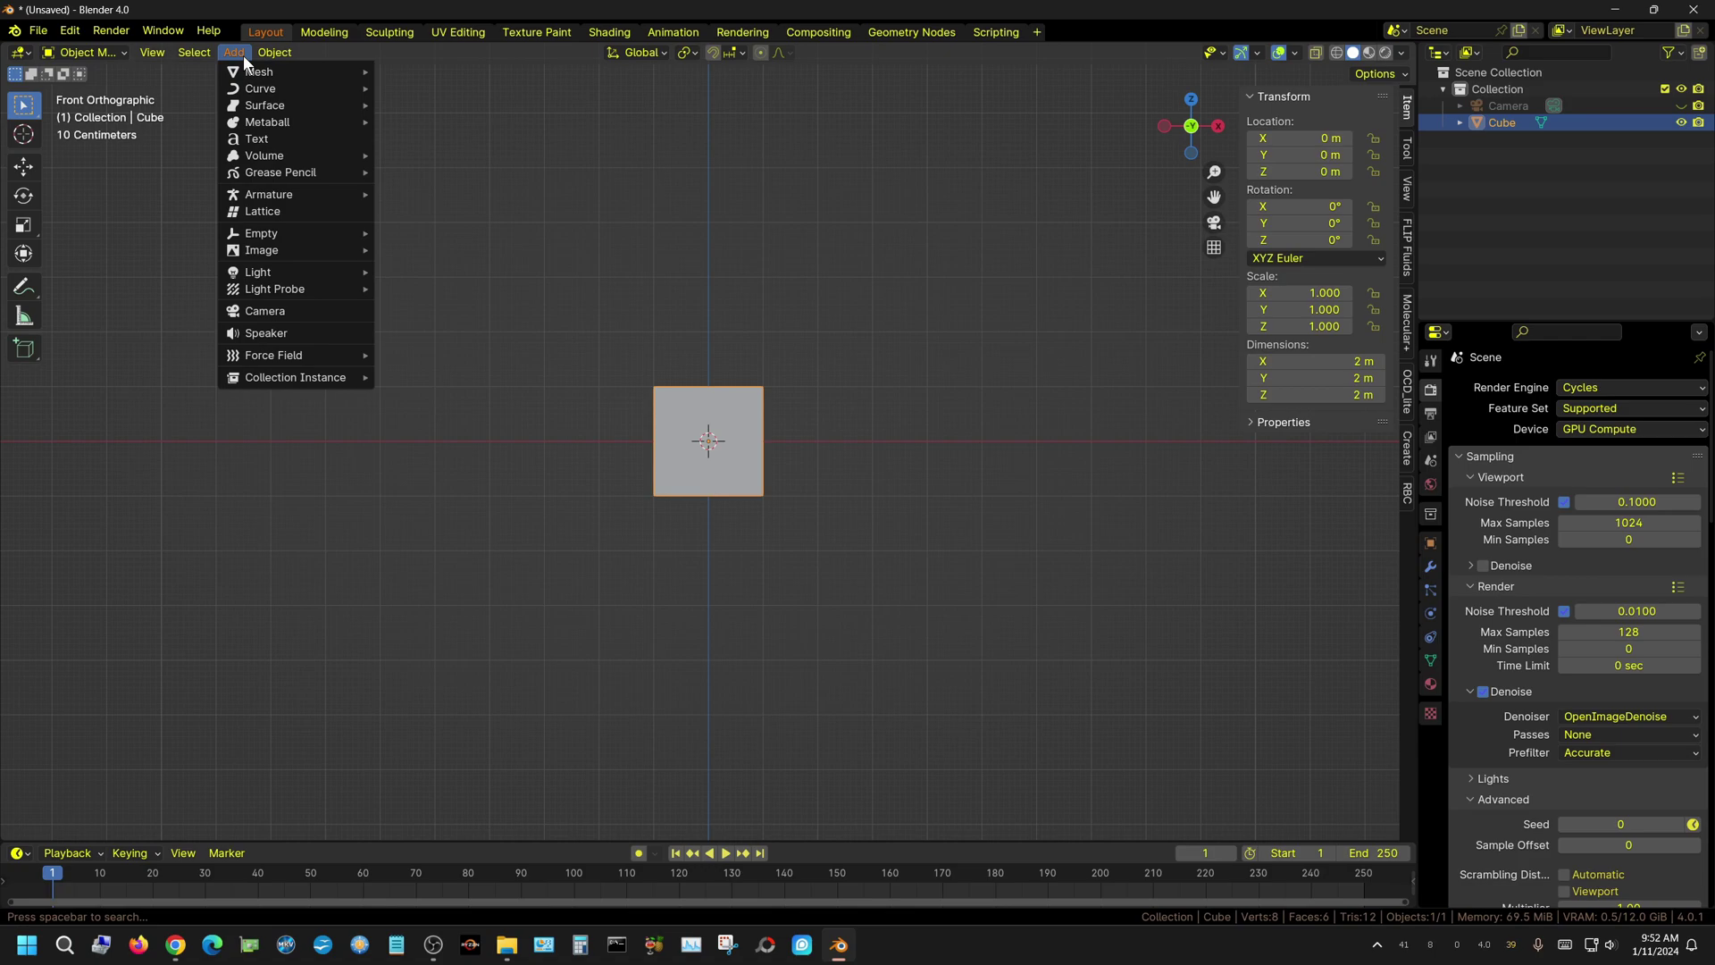
mouse_move(266, 71)
click(436, 71)
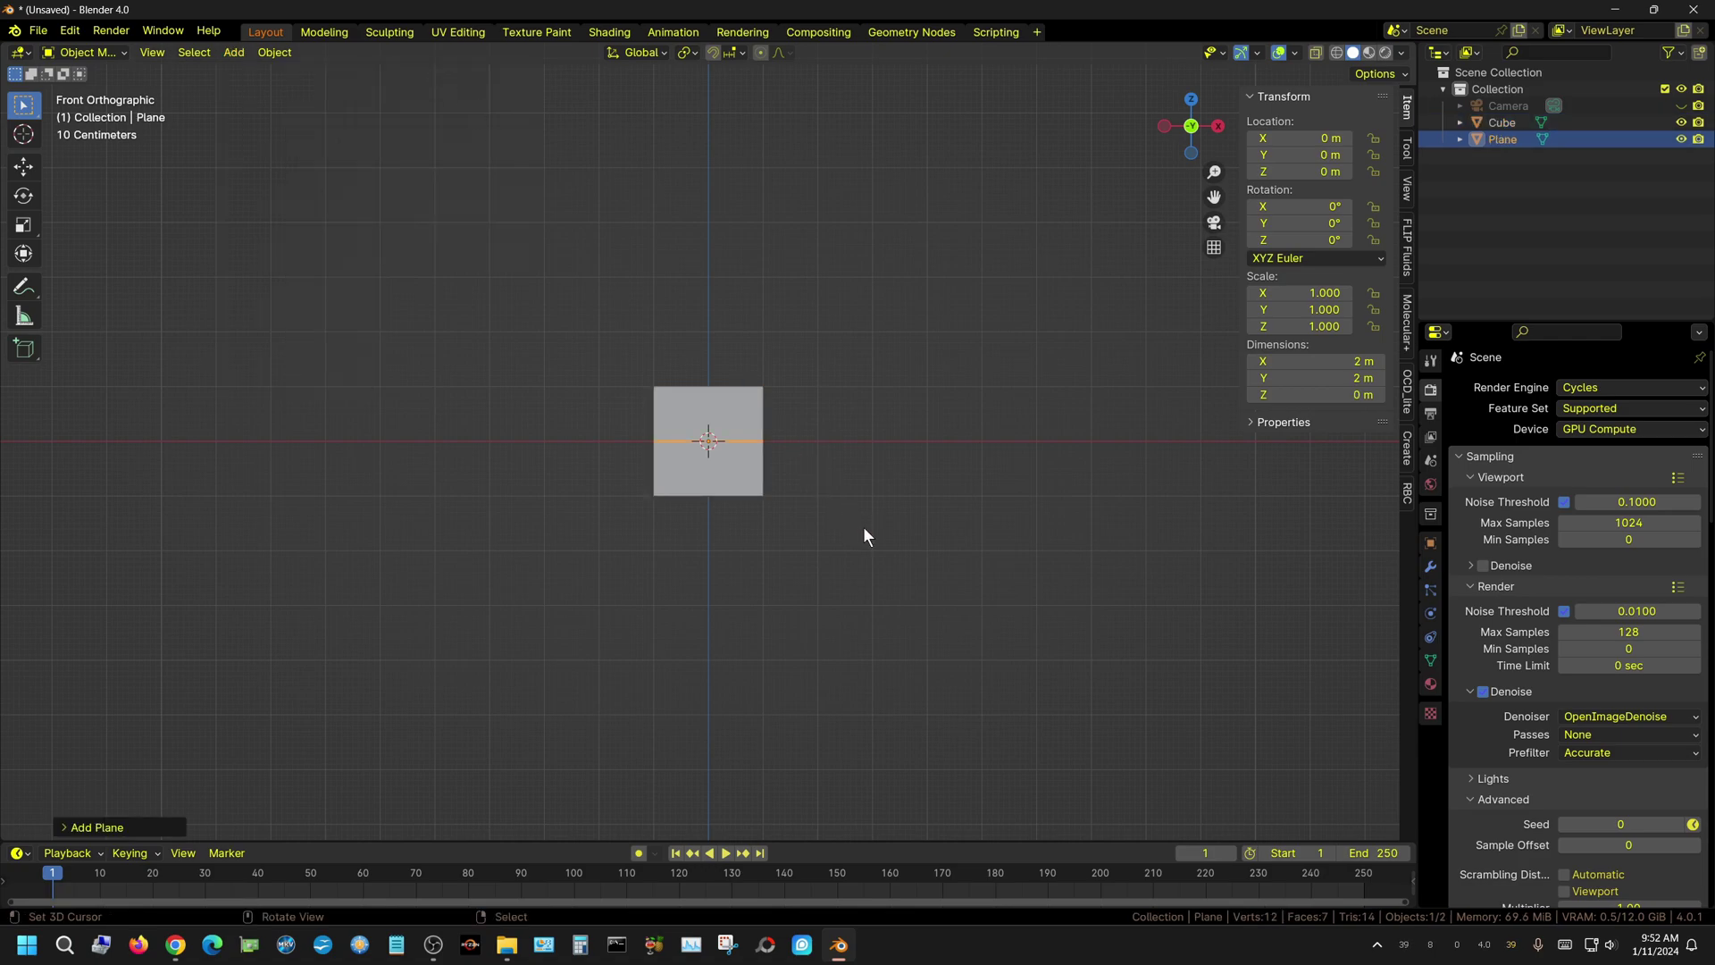
key(KP_7)
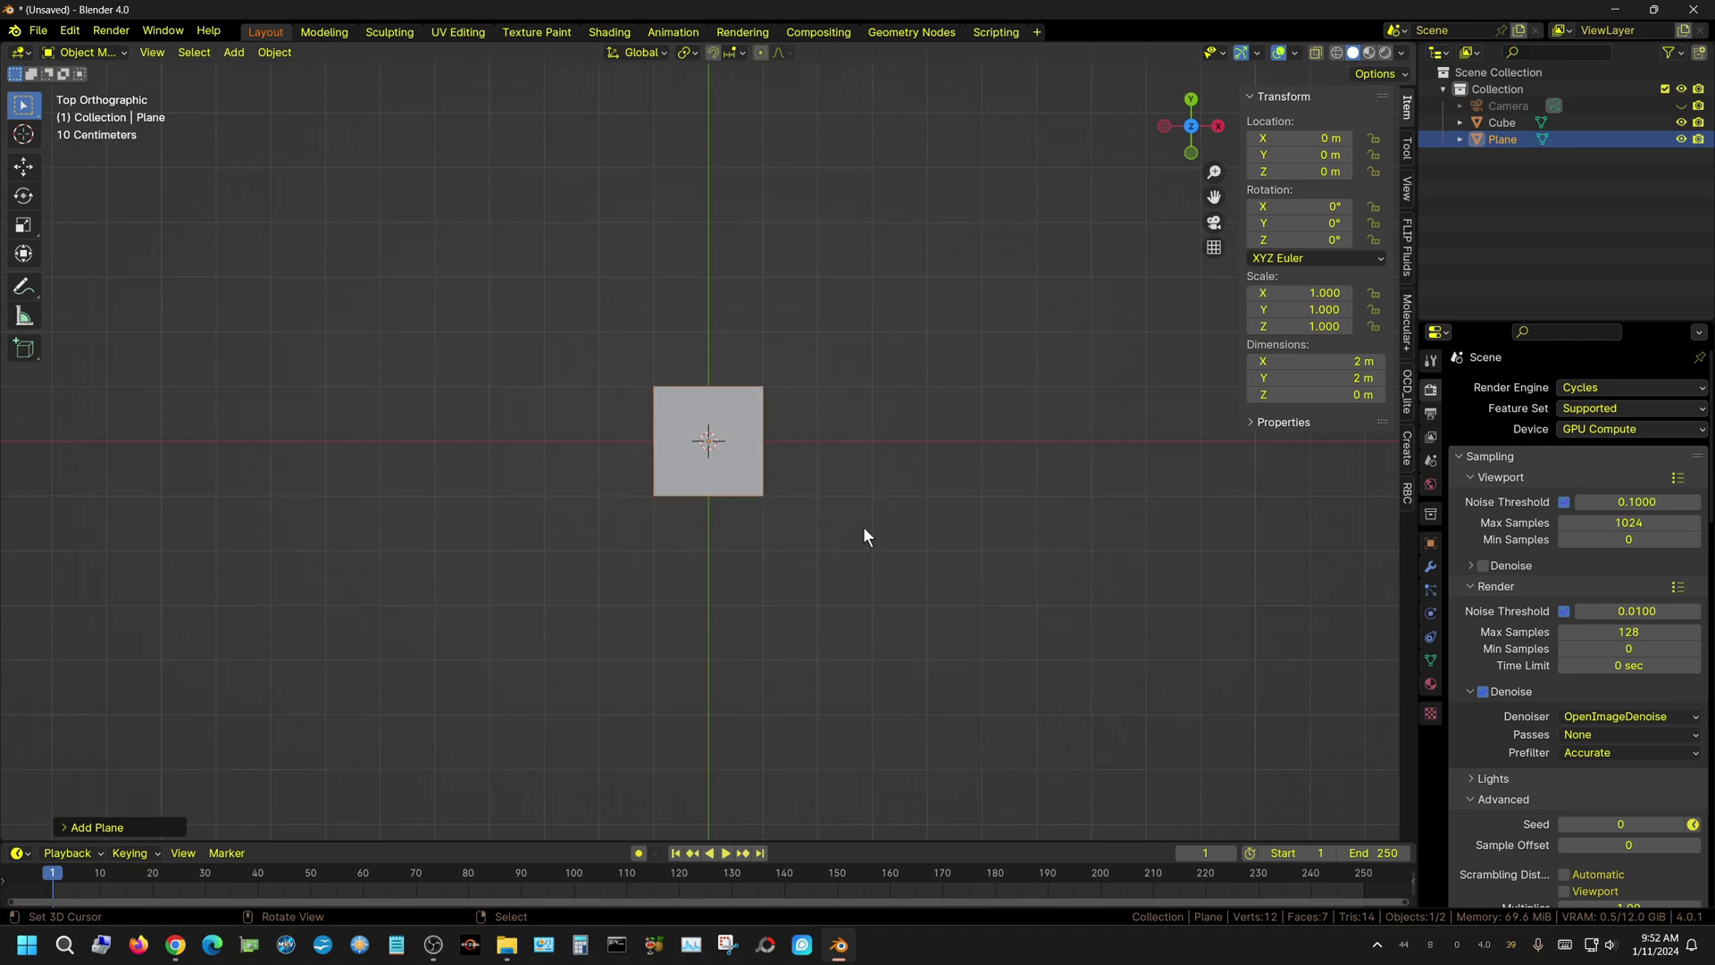
key(s)
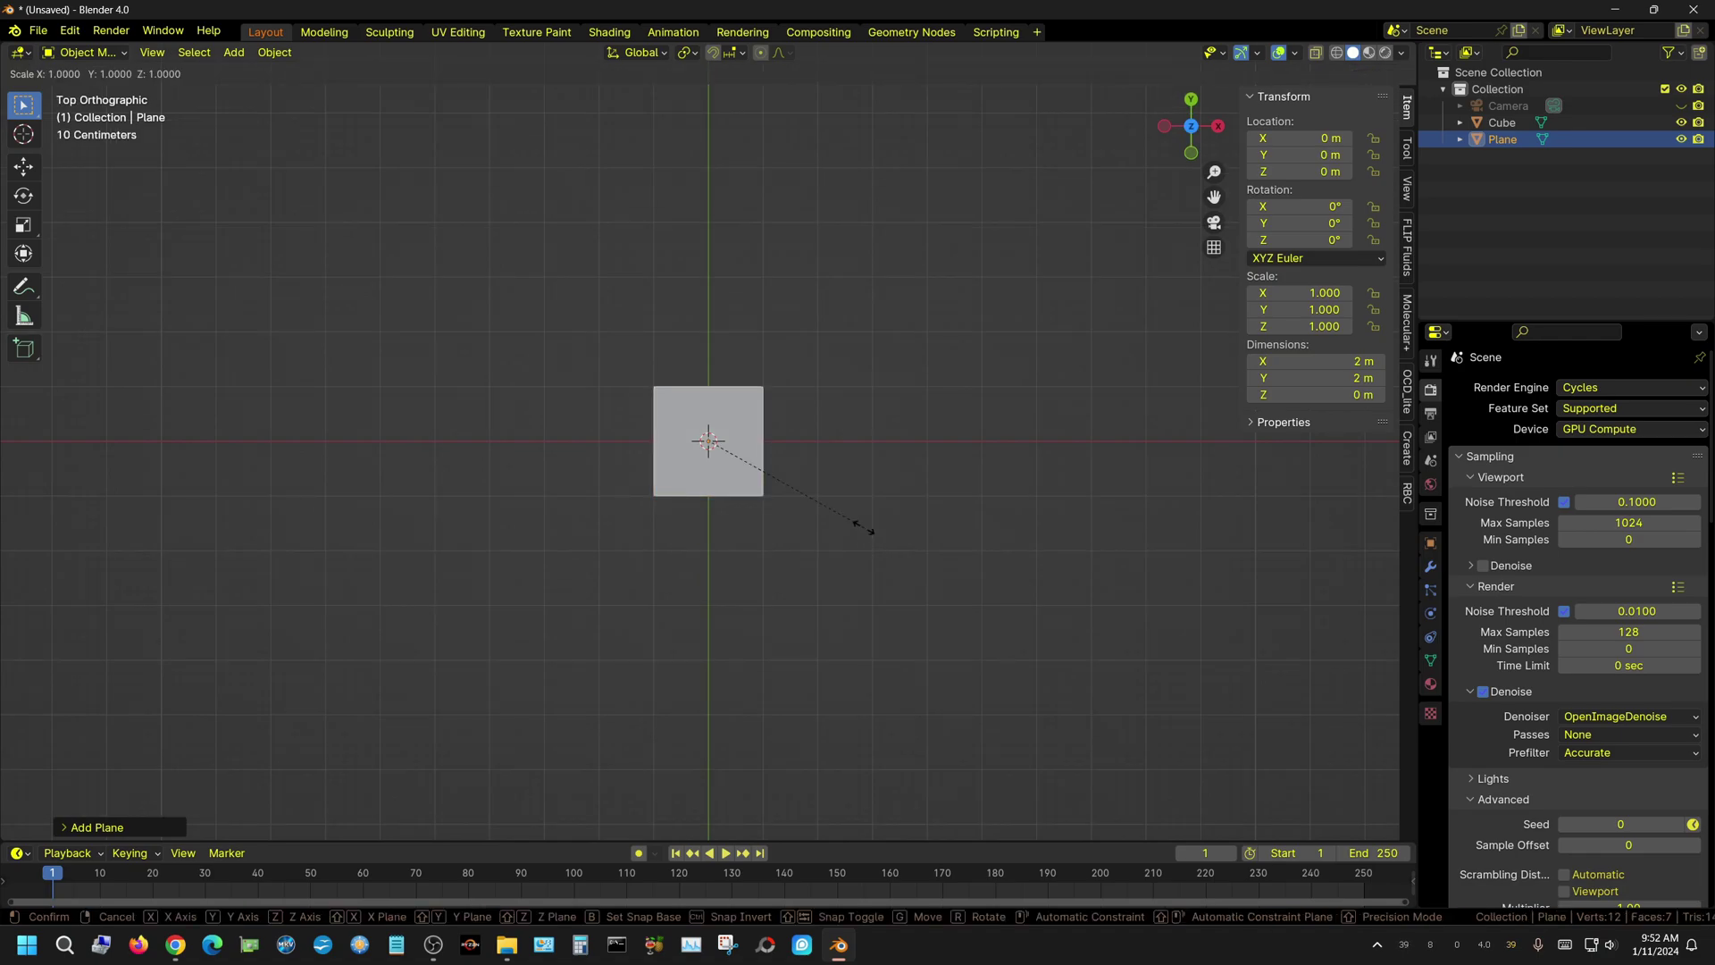
text(50)
key(Return)
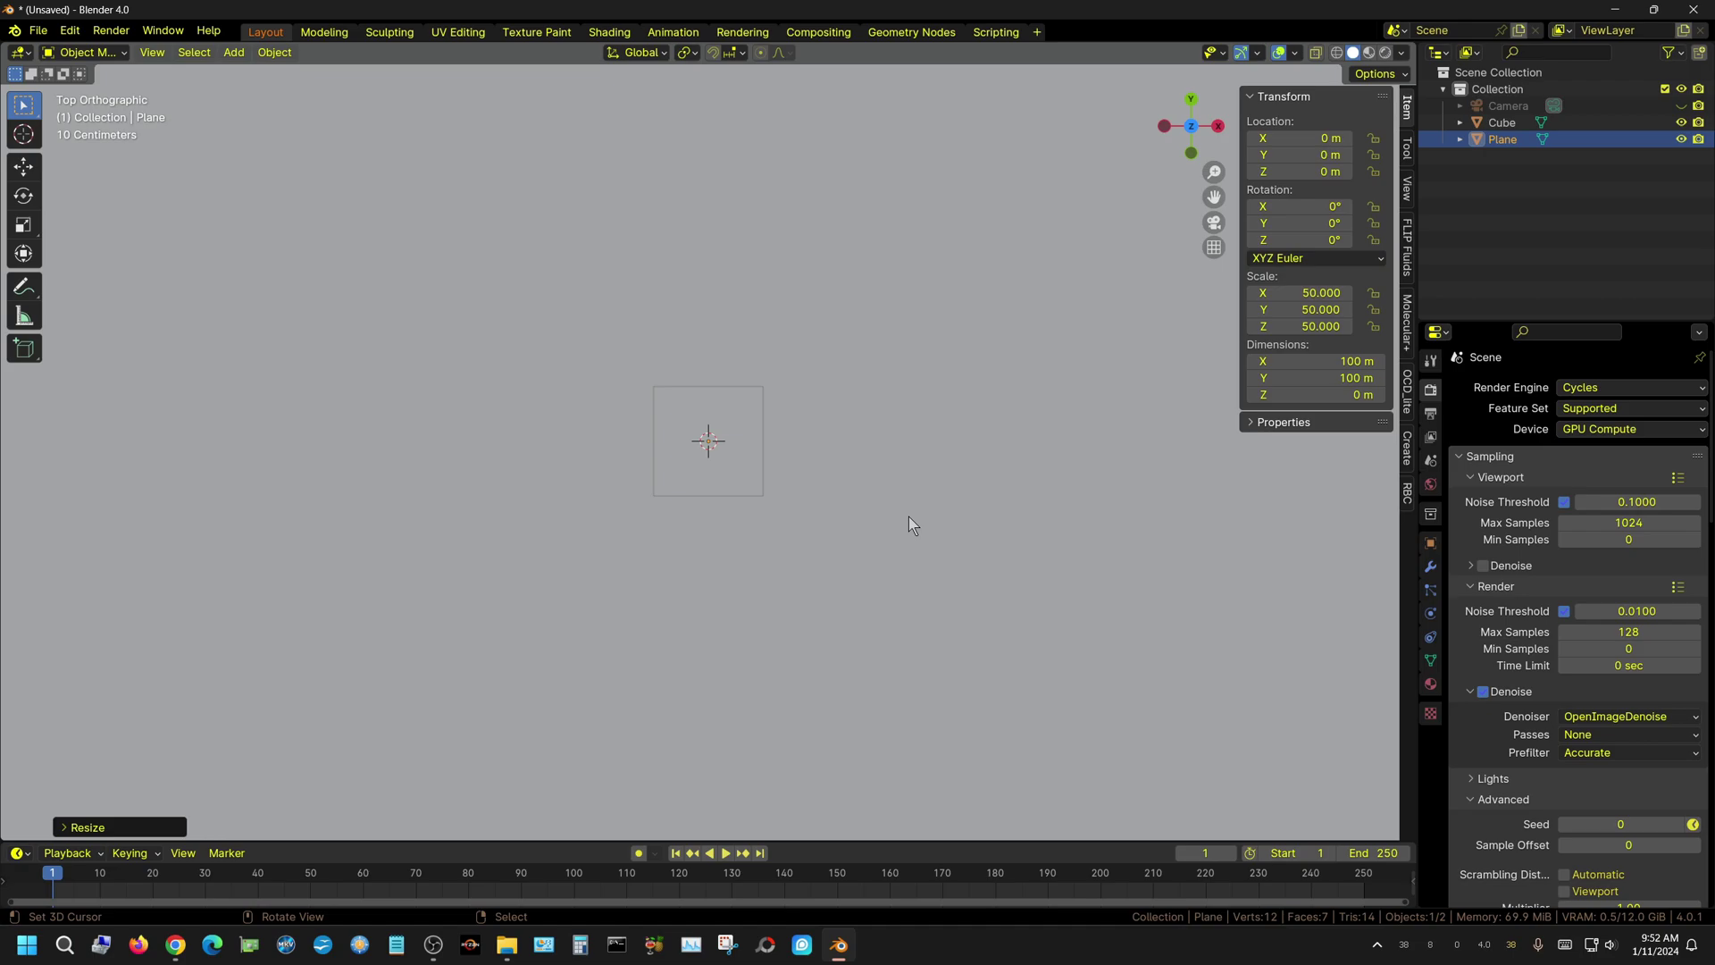
Apply the plane's scale and hide the plane in the viewport
key(ctrl+a)
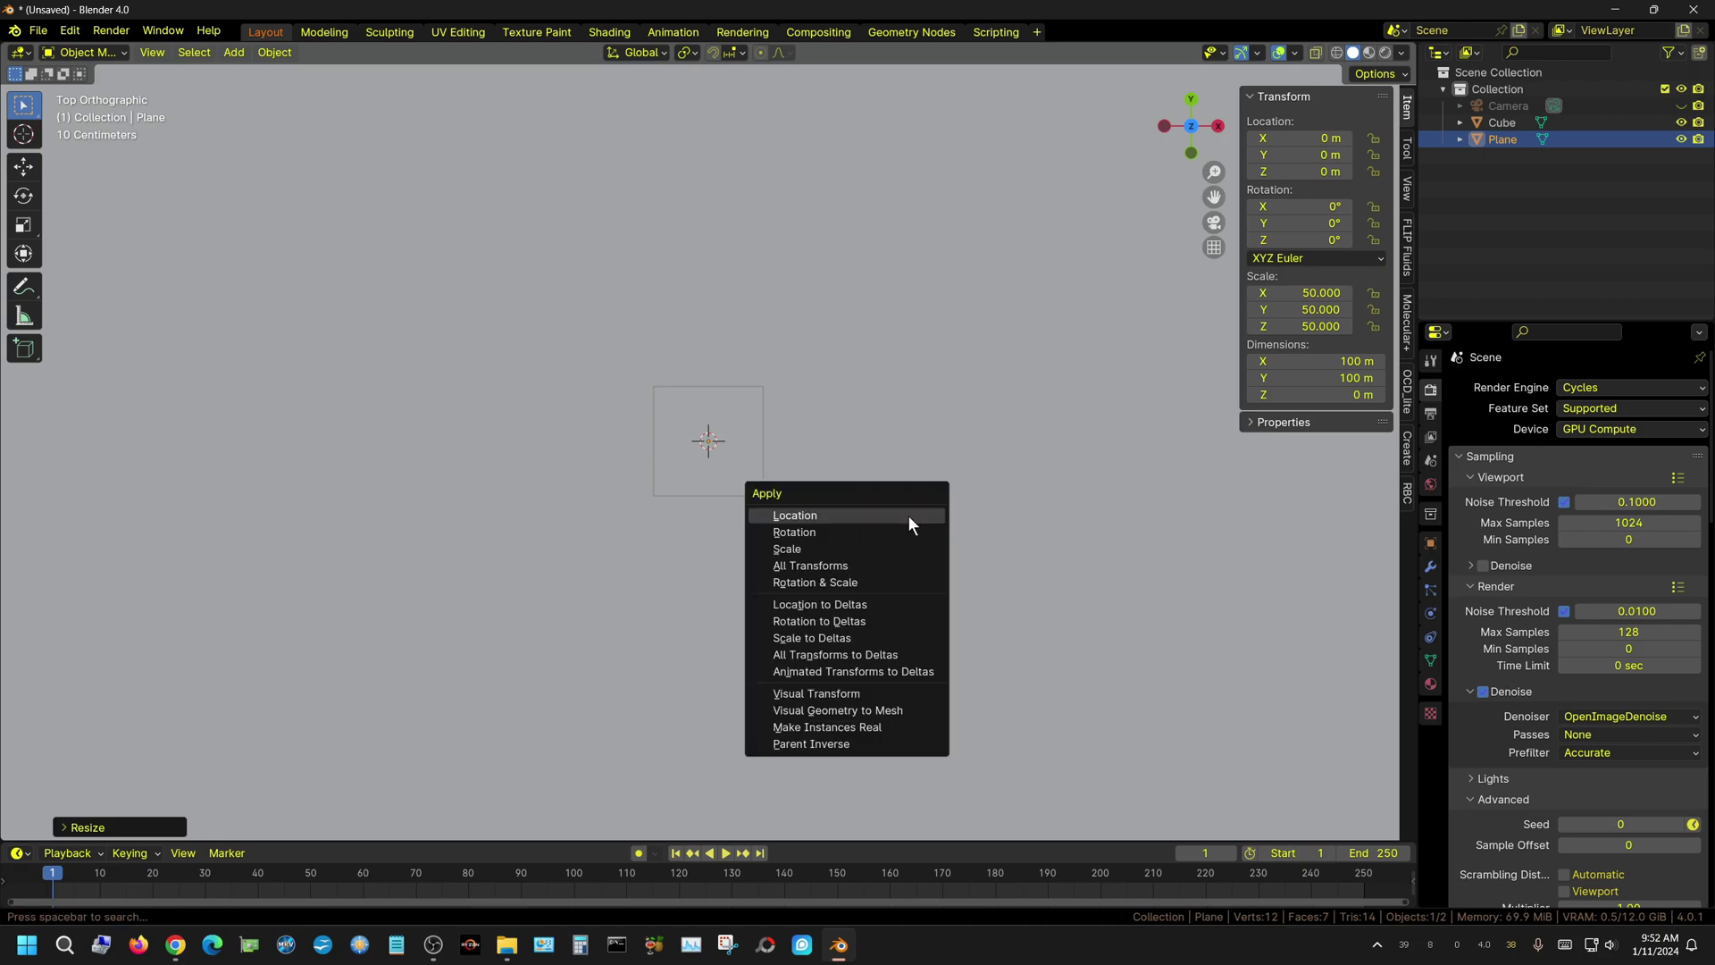
click(801, 552)
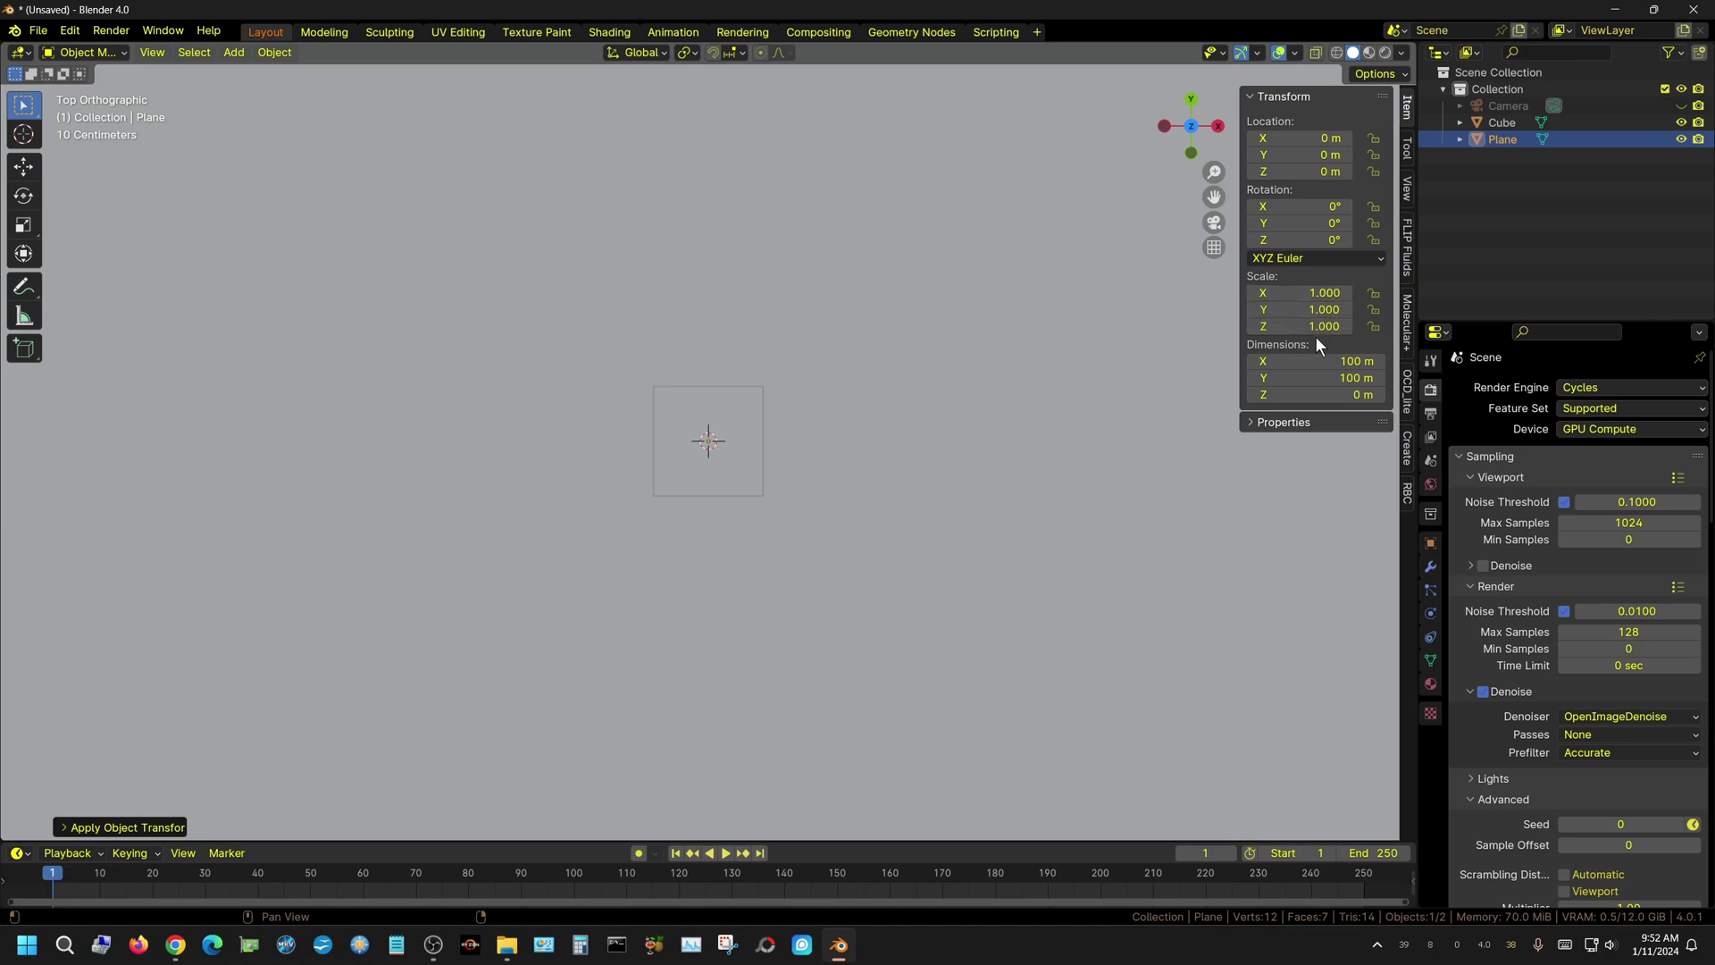
scroll(968, 468, down, 5)
scroll(844, 496, up, 5)
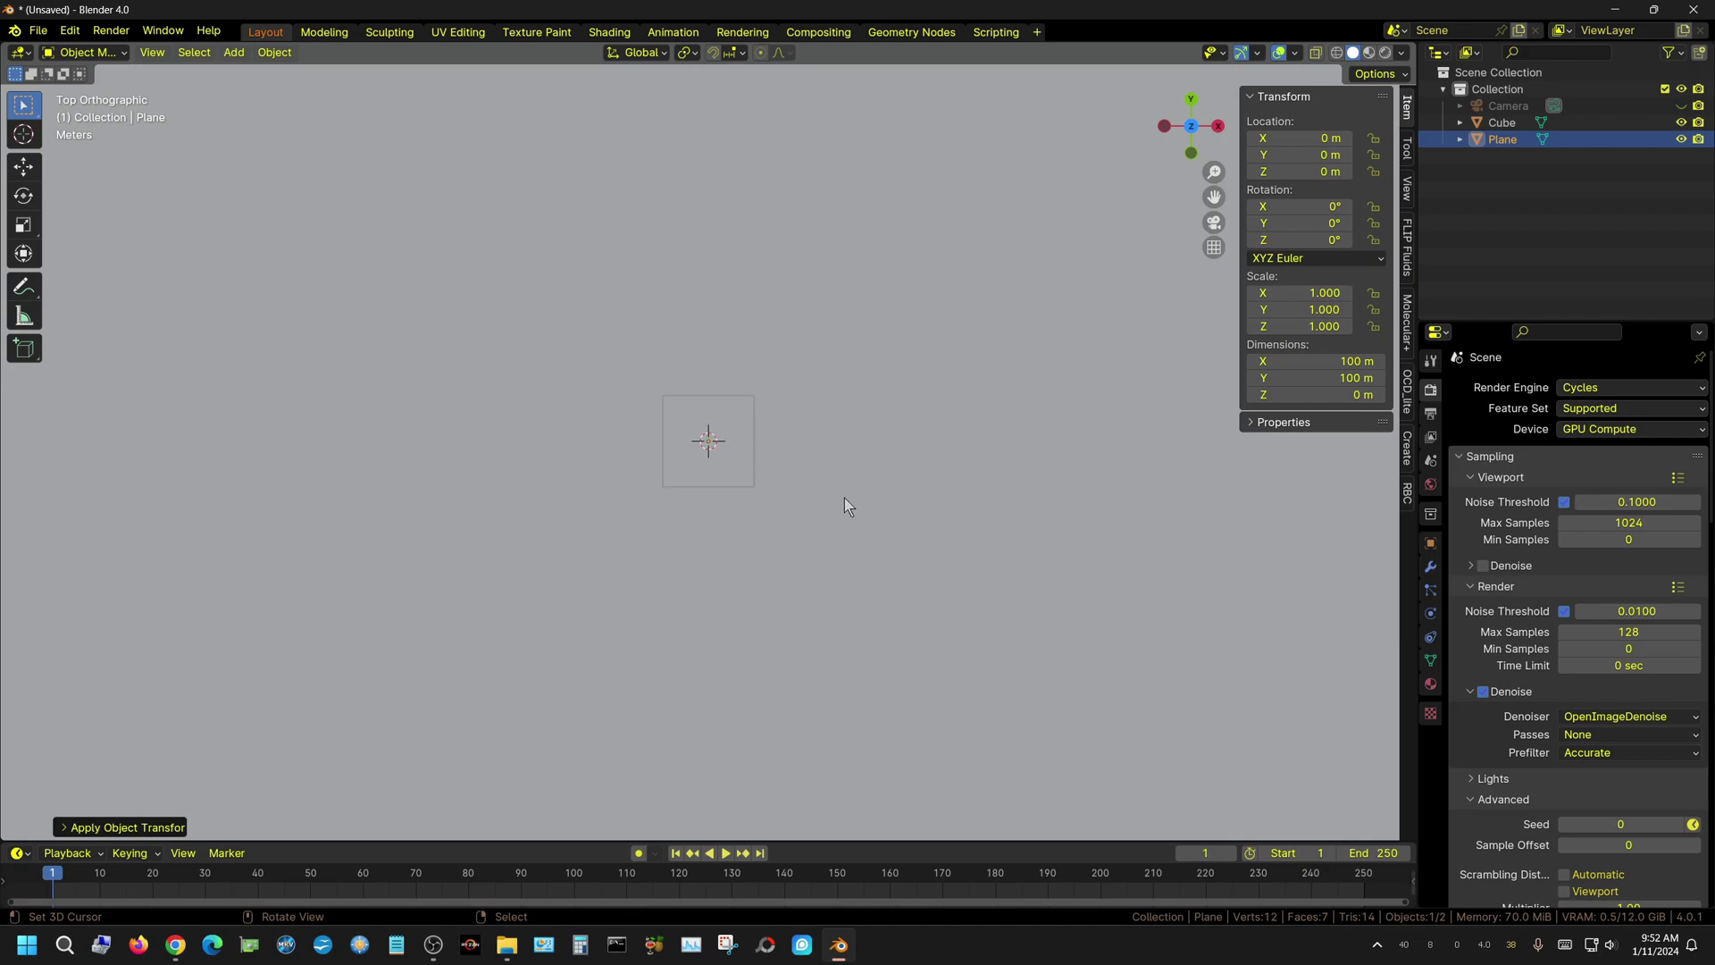
click(1680, 139)
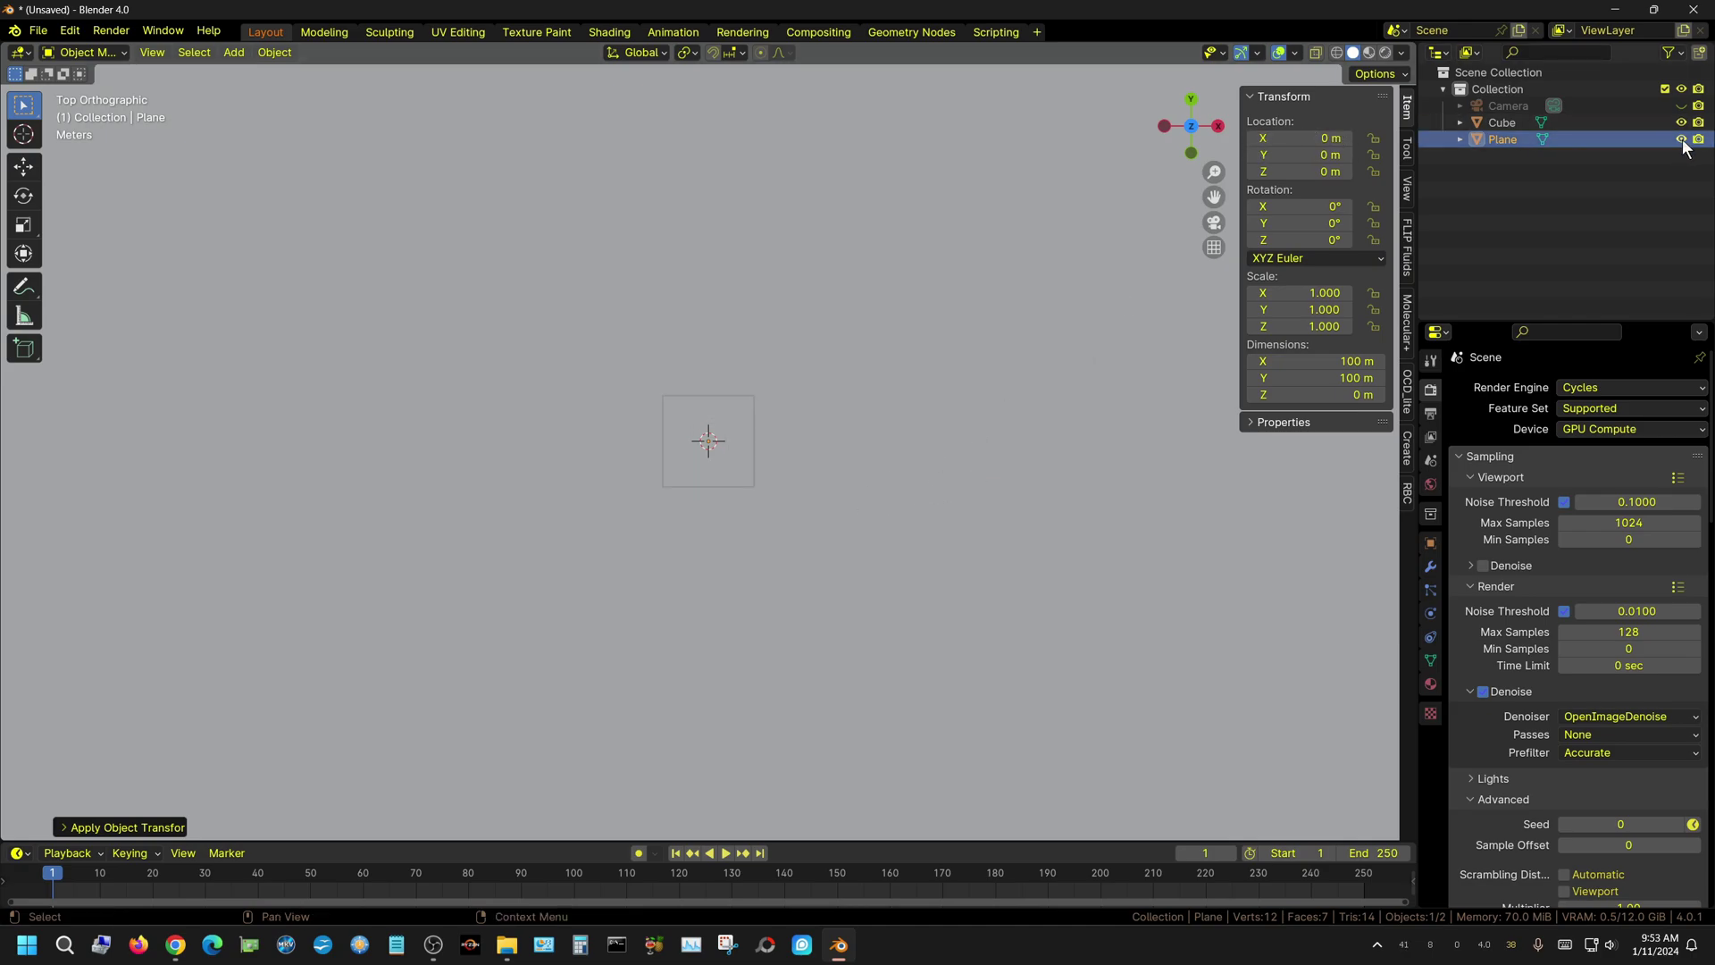
Scale the cube uniformly by a factor of 0.5
click(742, 472)
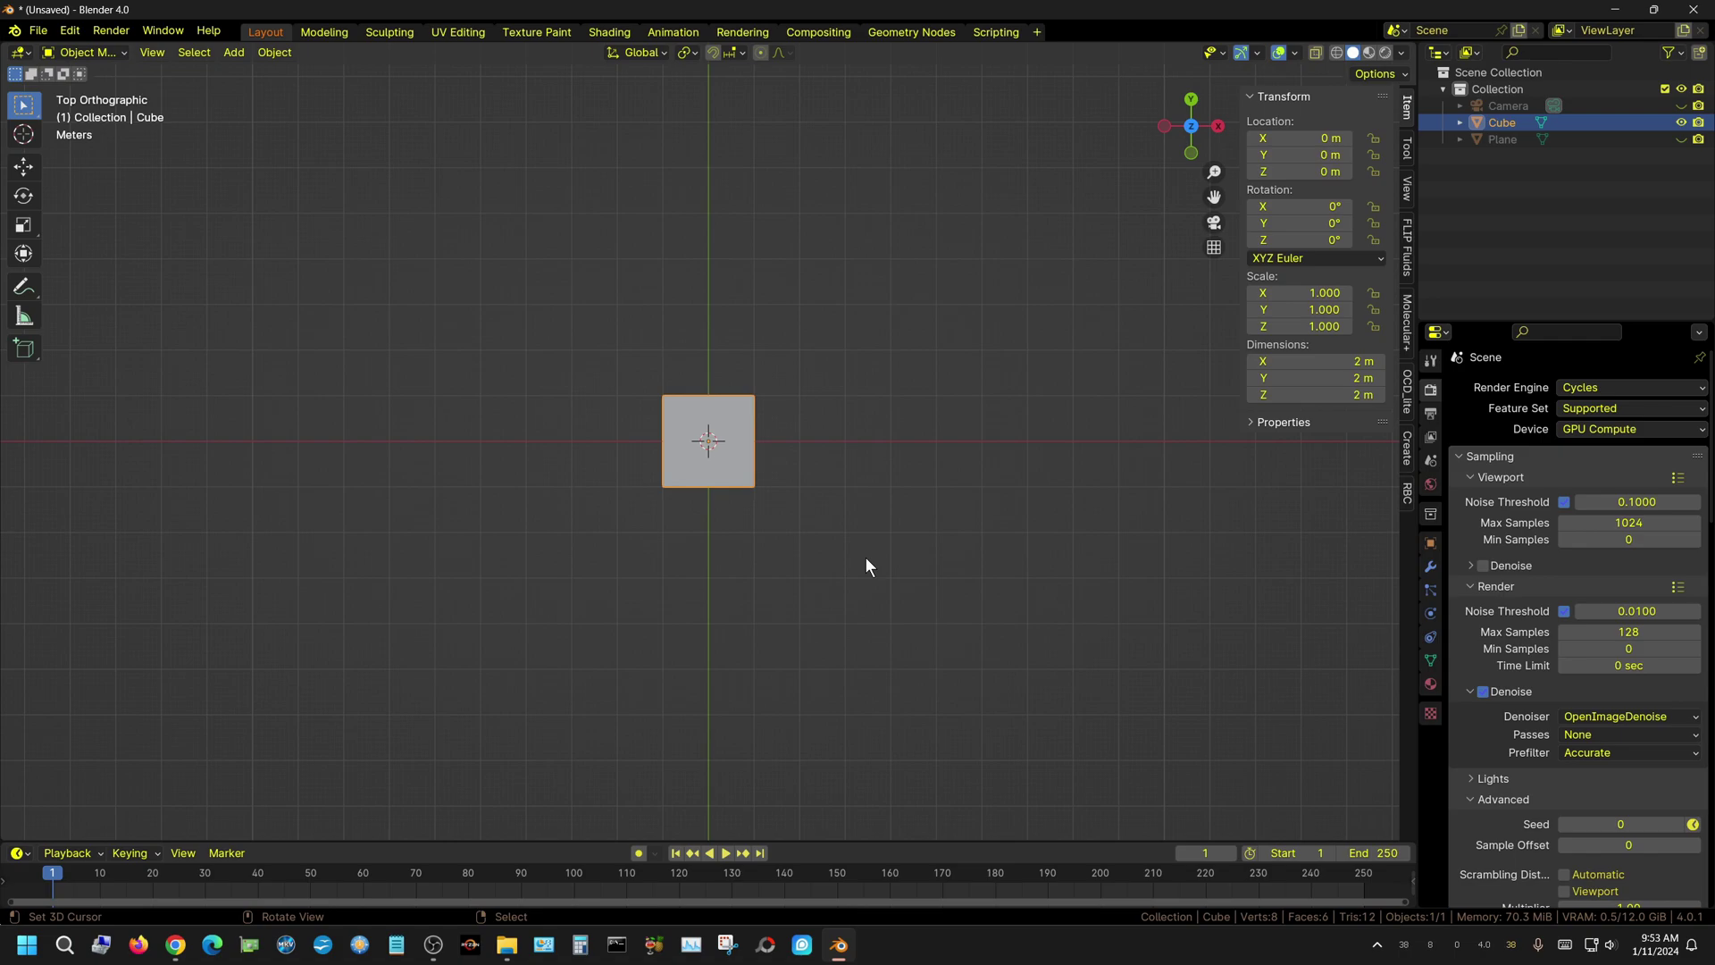
key(KP_1)
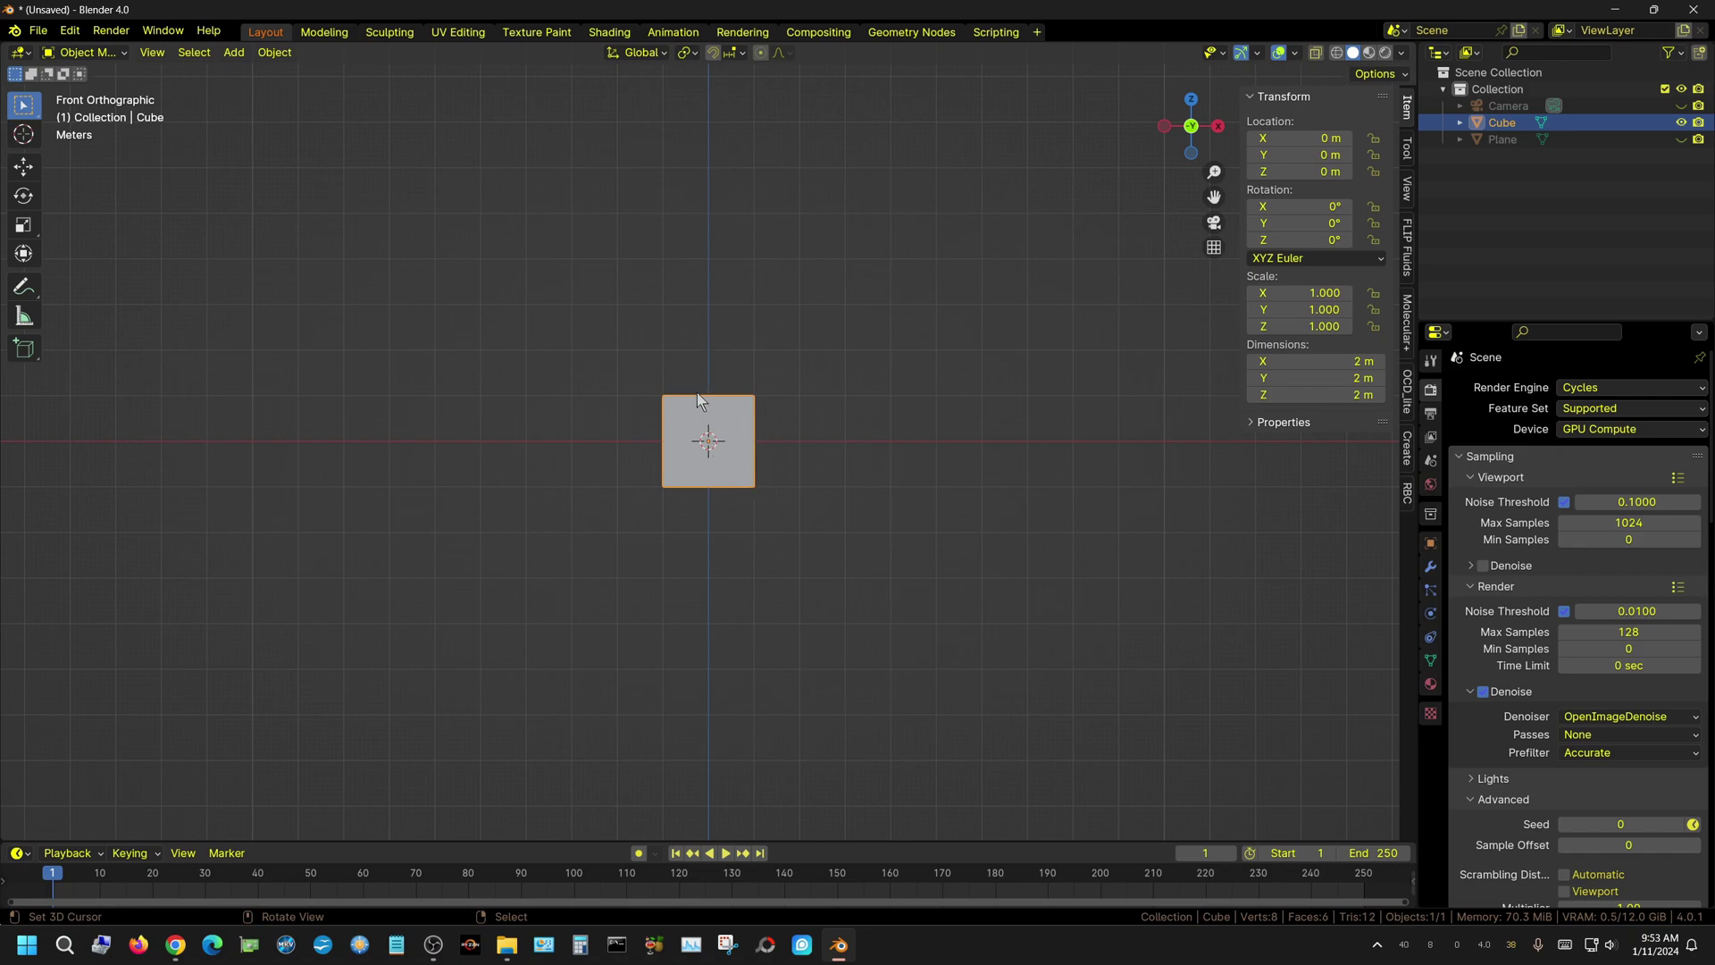
text(s.5)
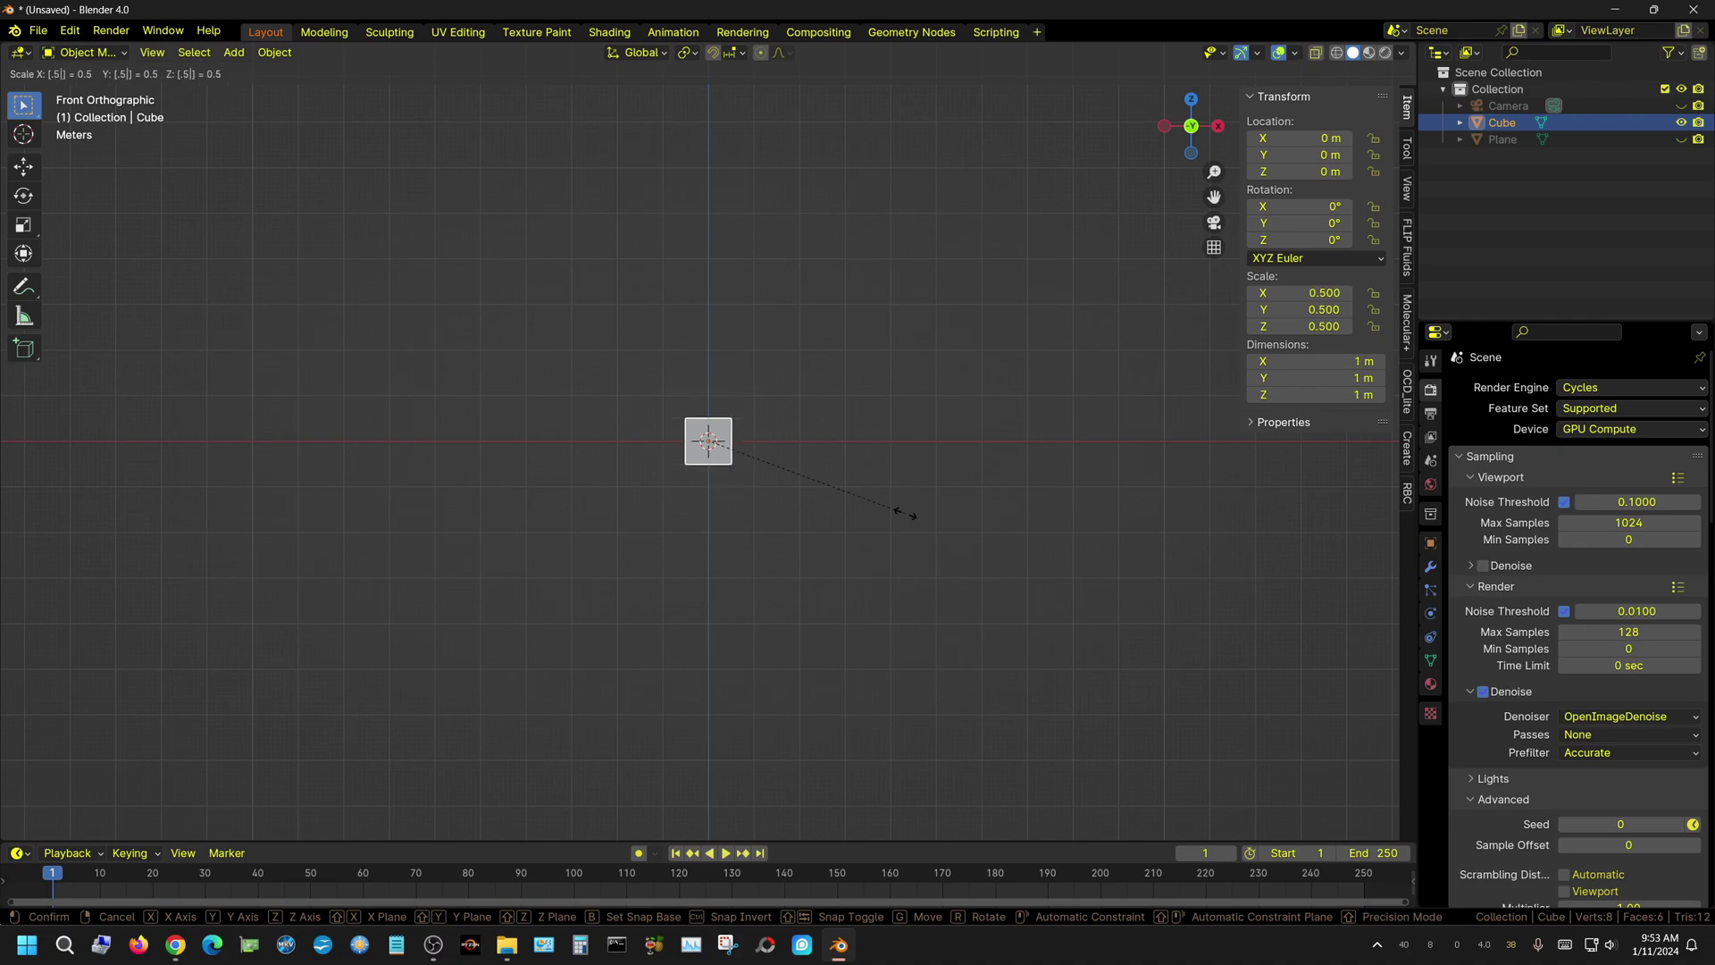
key(Return)
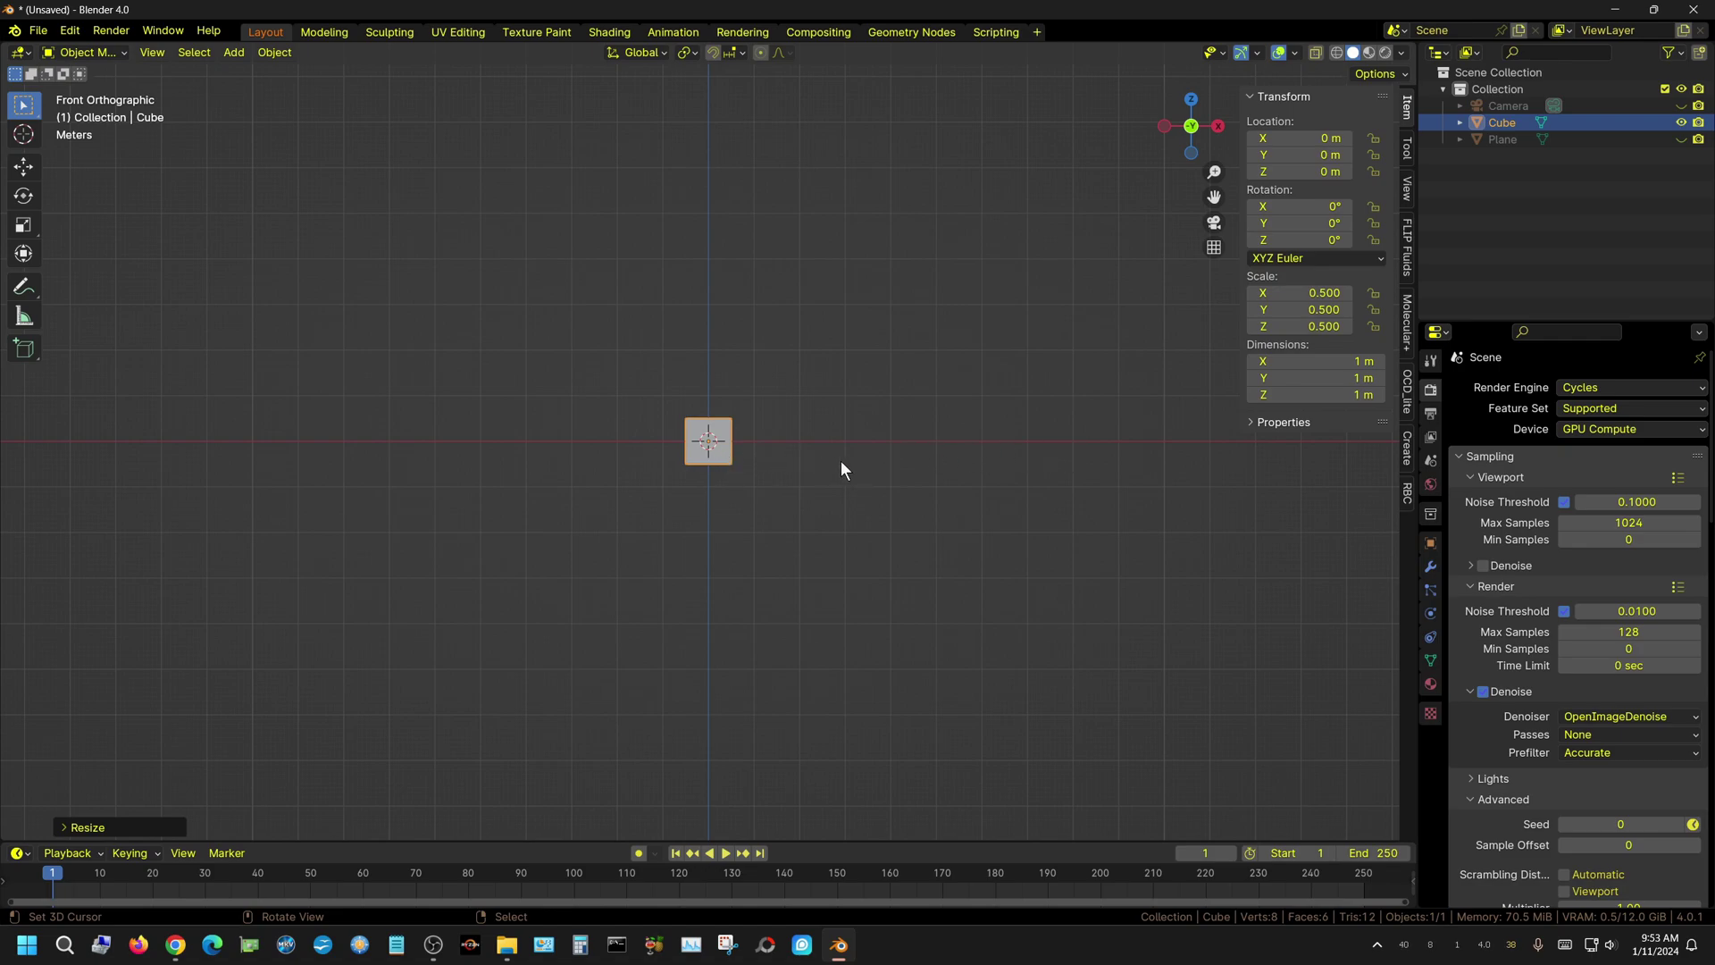
Stretch the cube into a long beam by scaling it by 5 along the X axis
key(s)
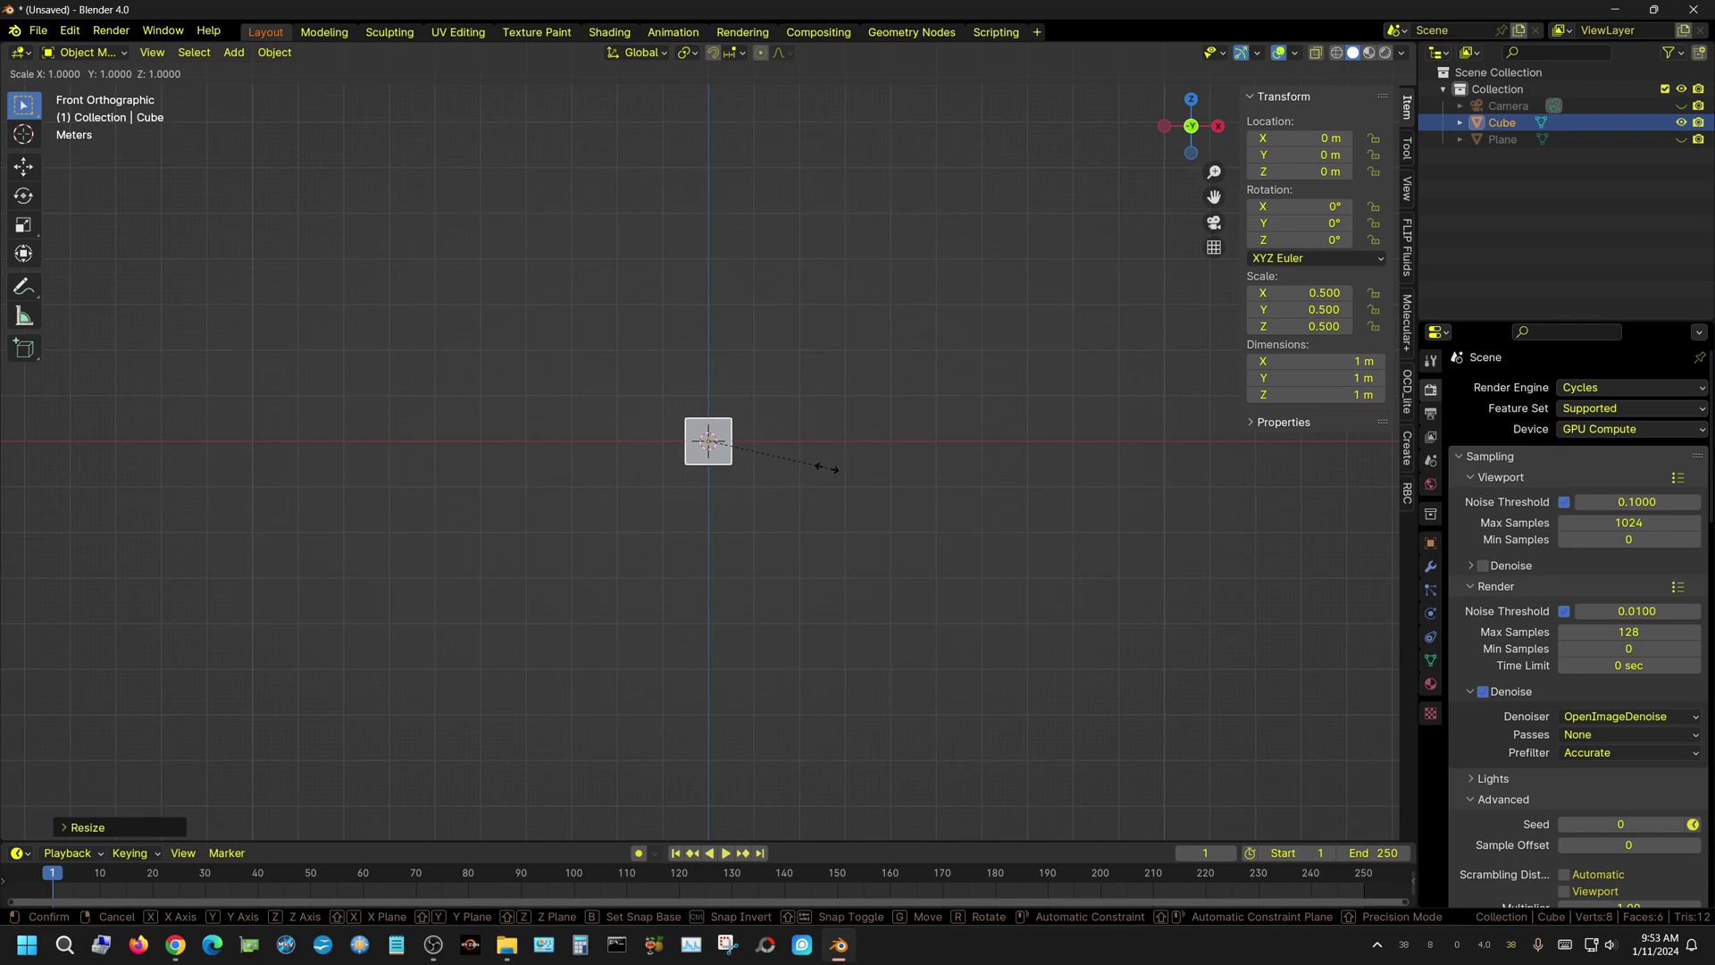
key(x)
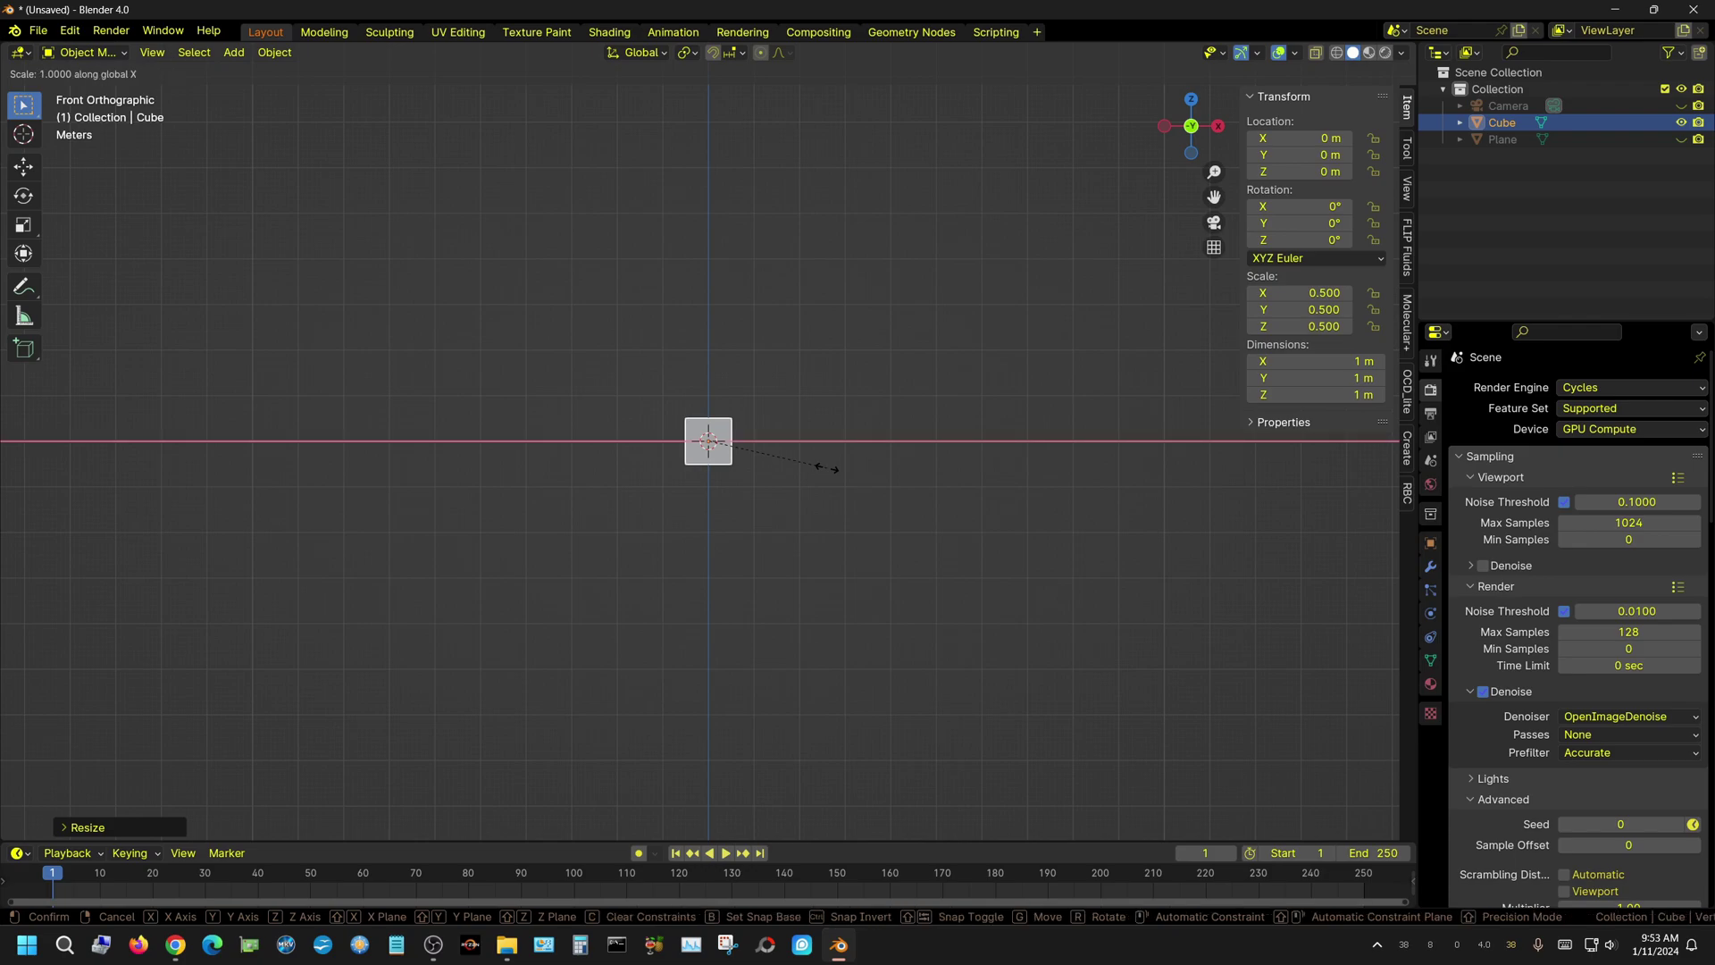
text(5)
key(Return)
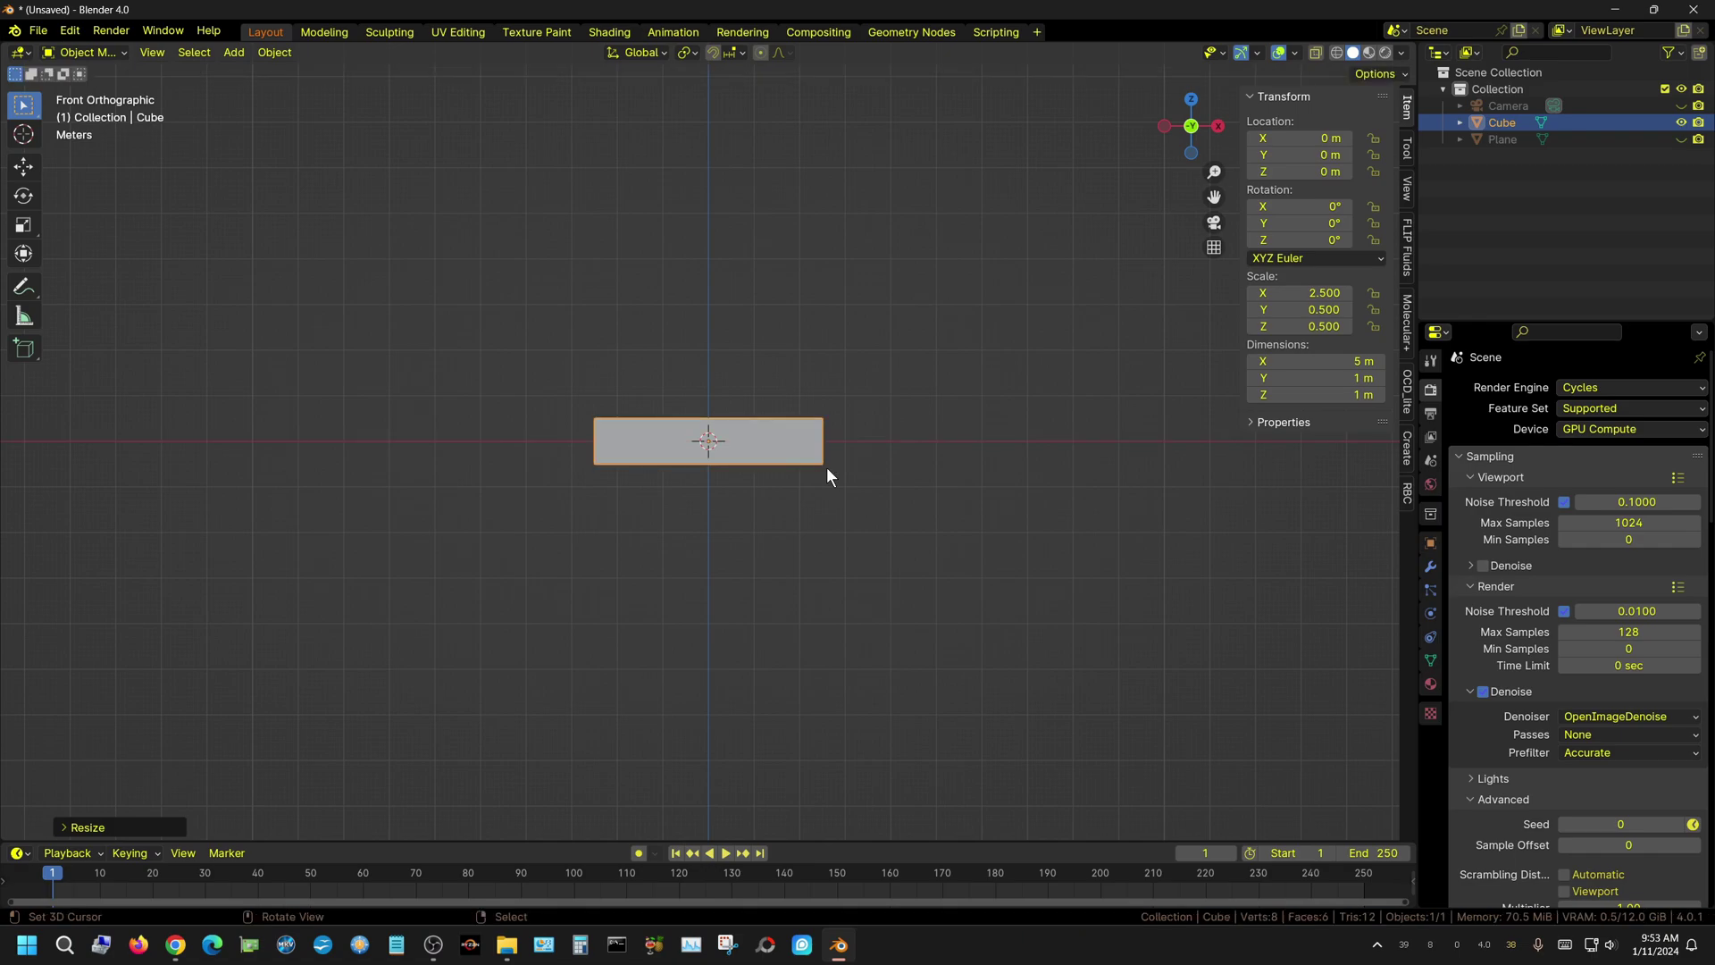
Apply the beam's scale and add active Rigid Body physics to it
key(KP_7)
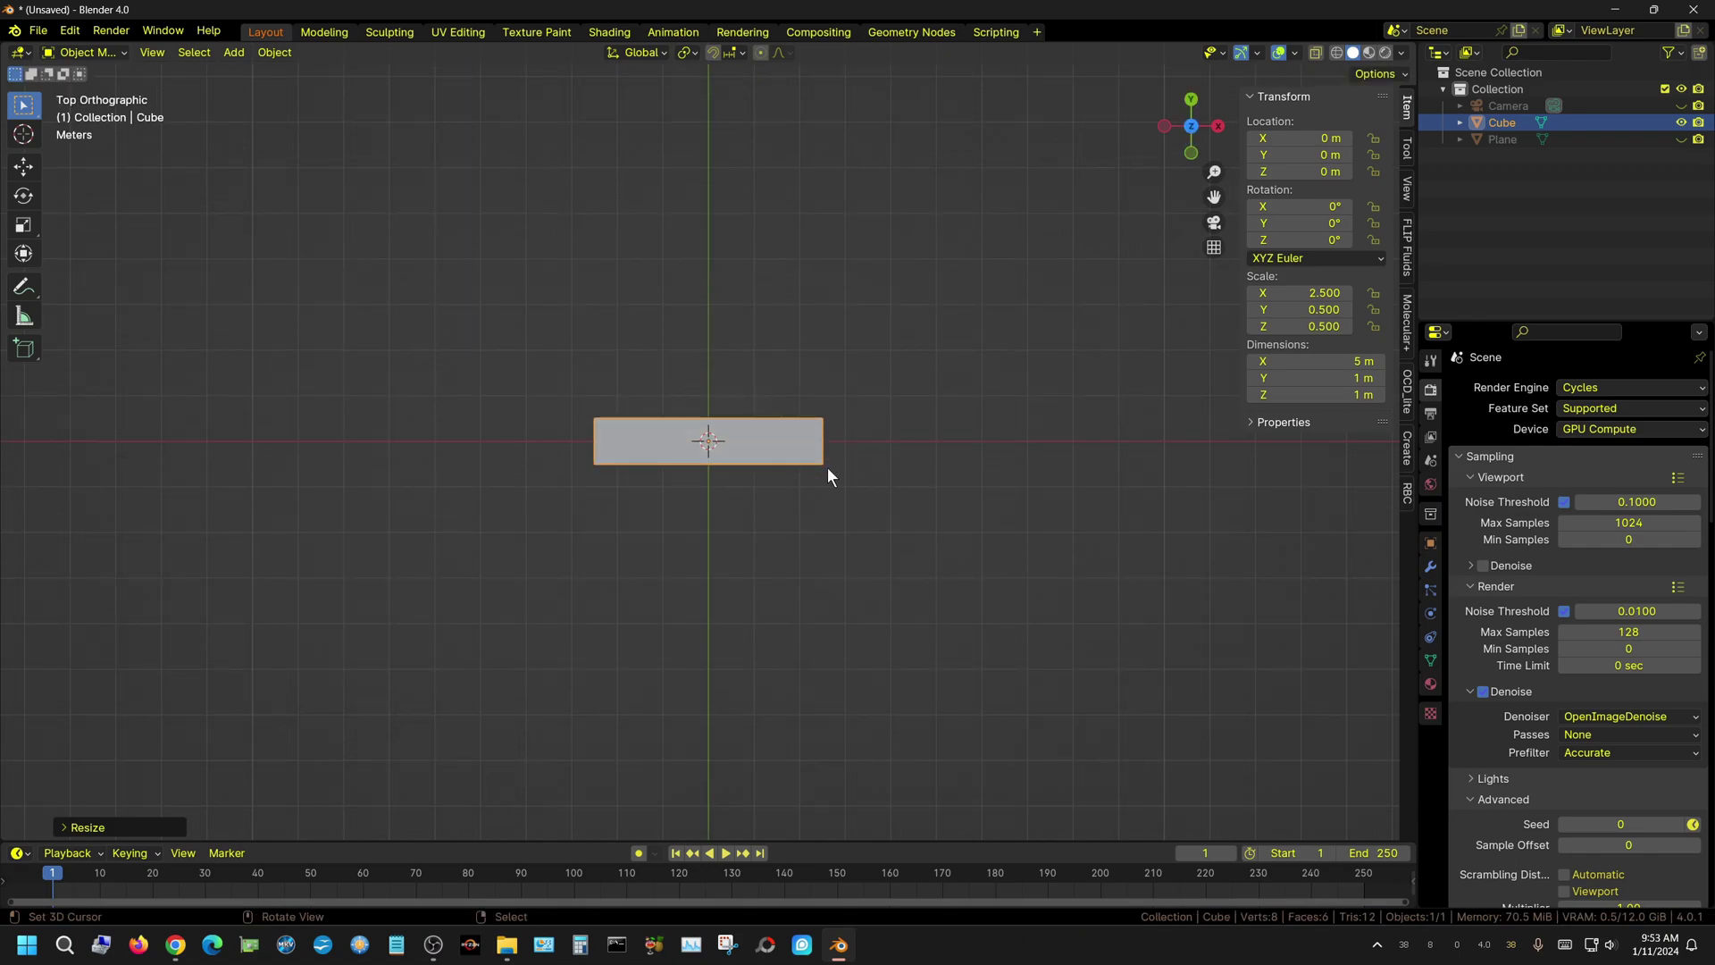
middle_drag(610, 490, 802, 600)
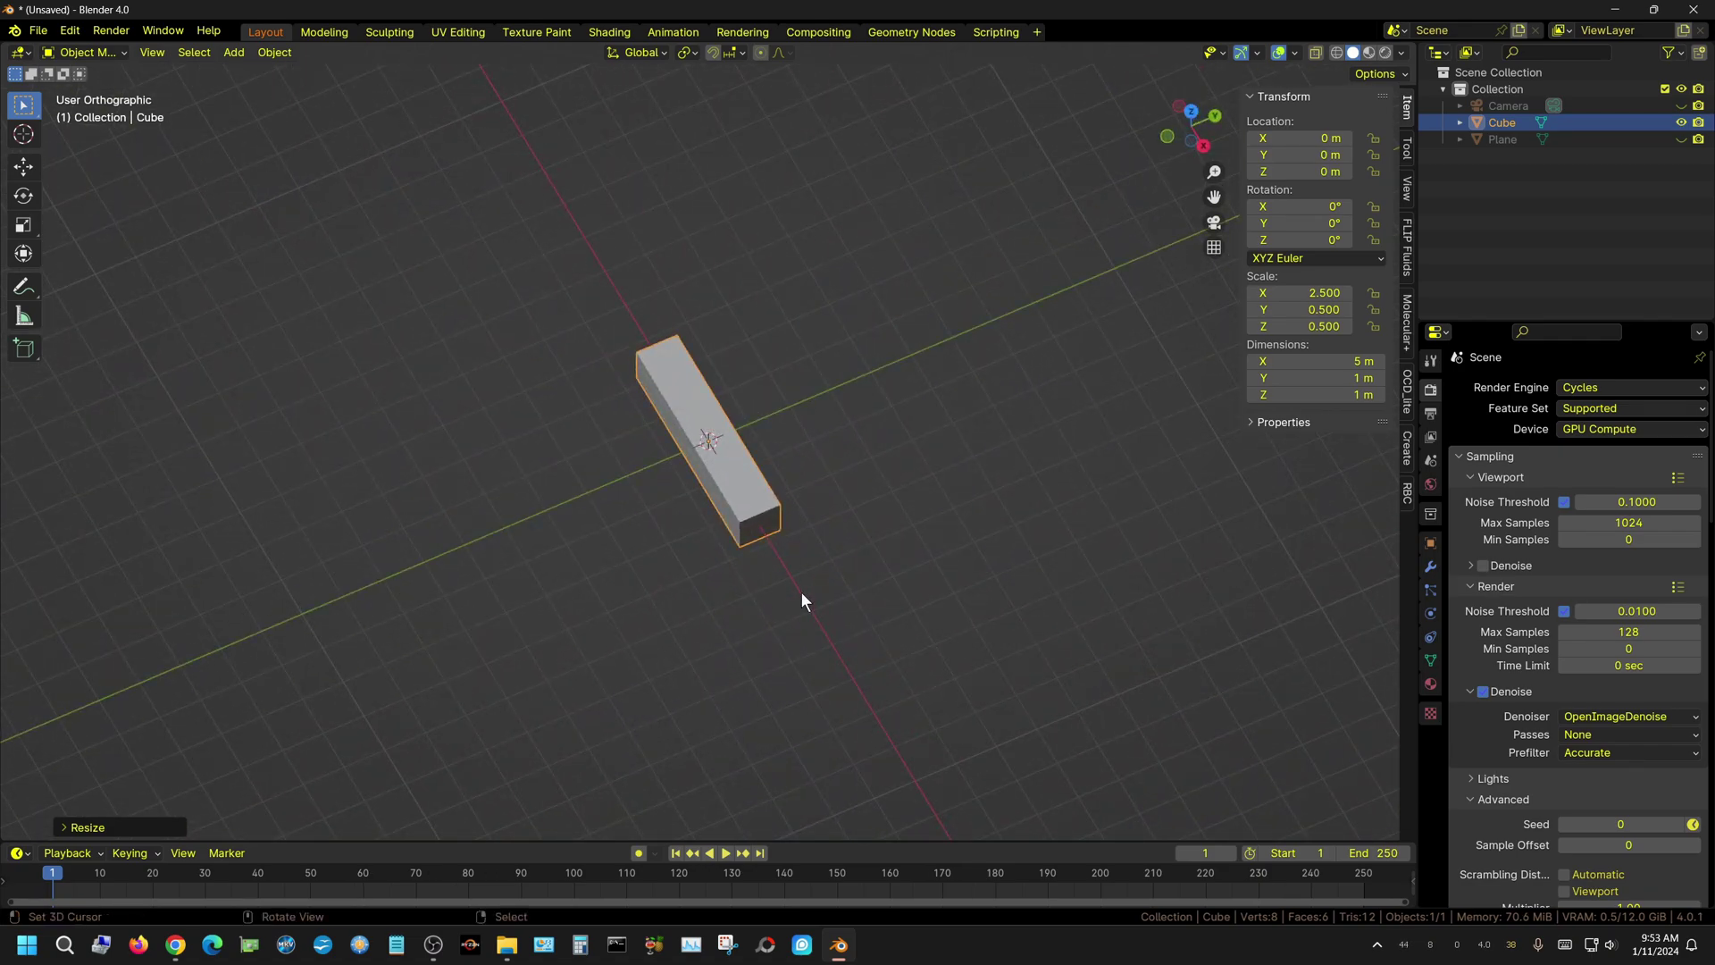
key(KP_7)
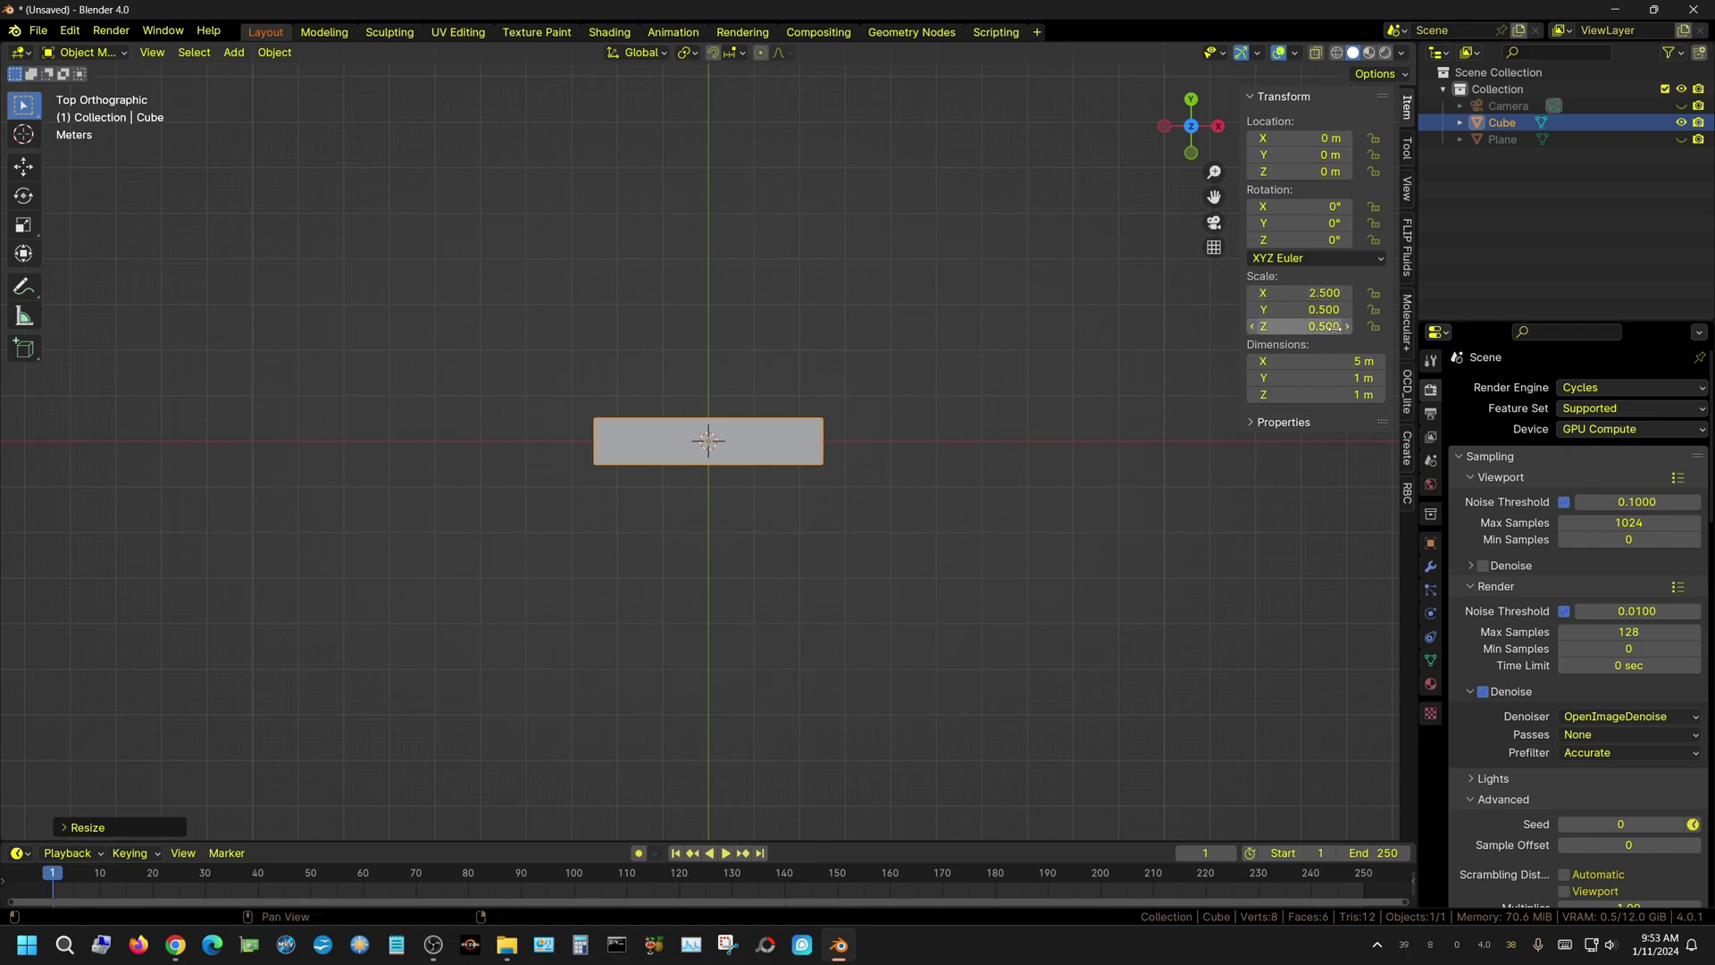
key(ctrl)
key(ctrl+a)
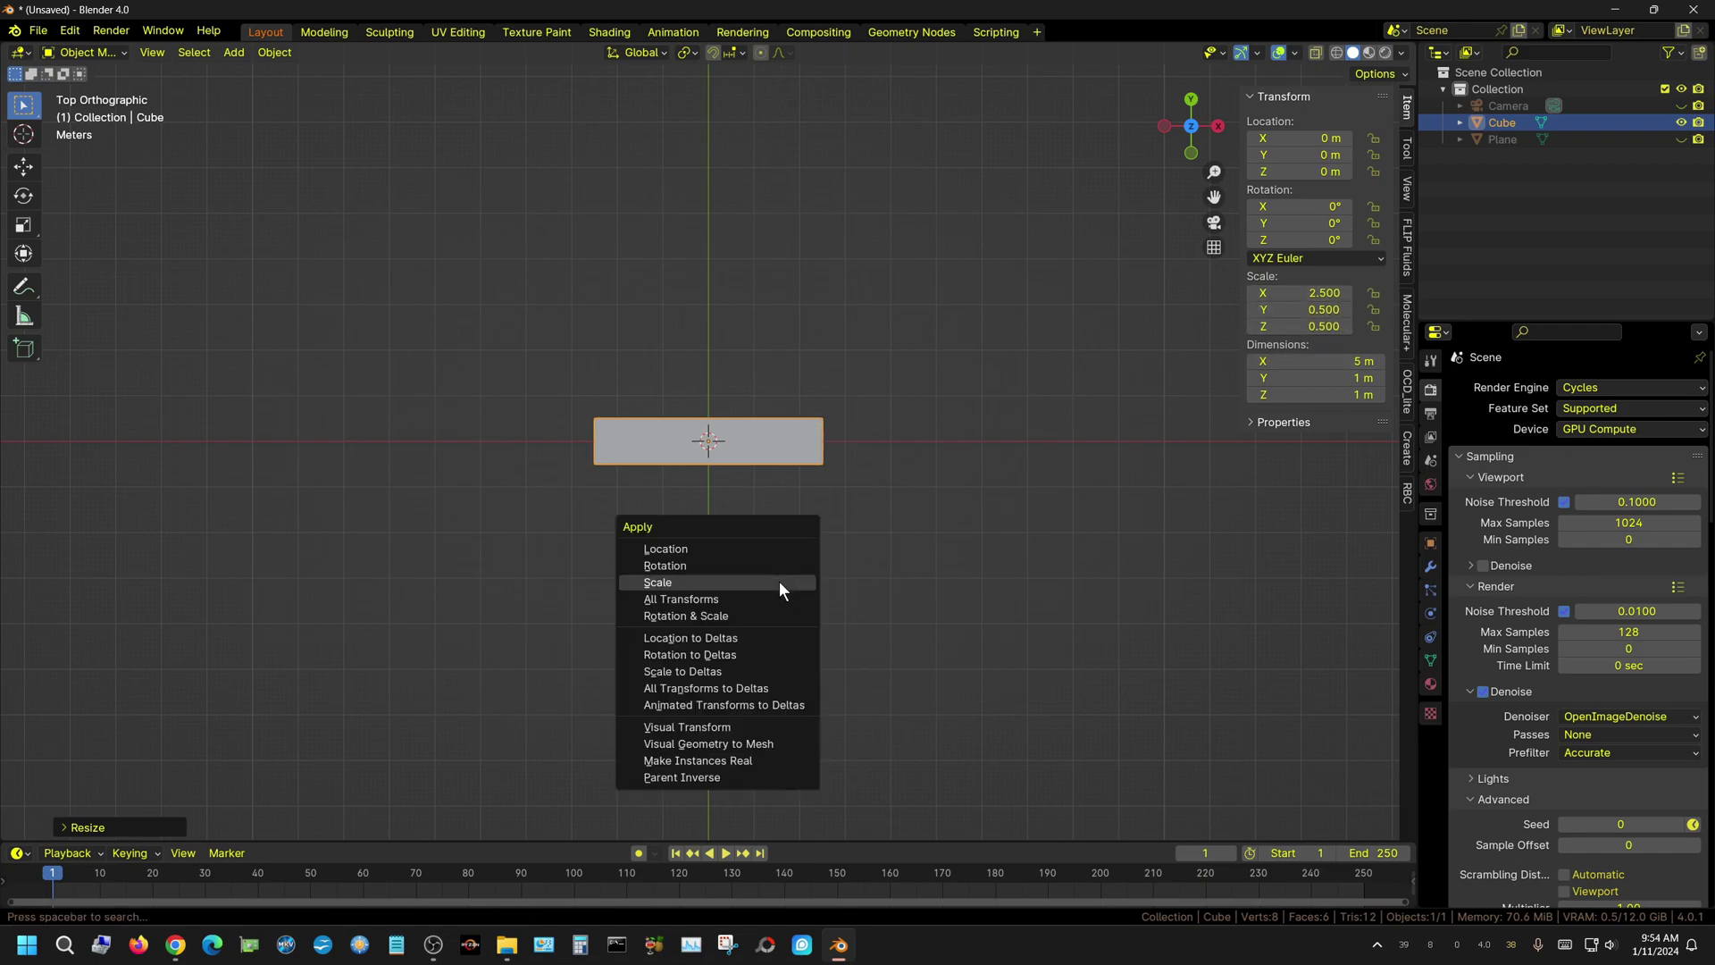
click(779, 582)
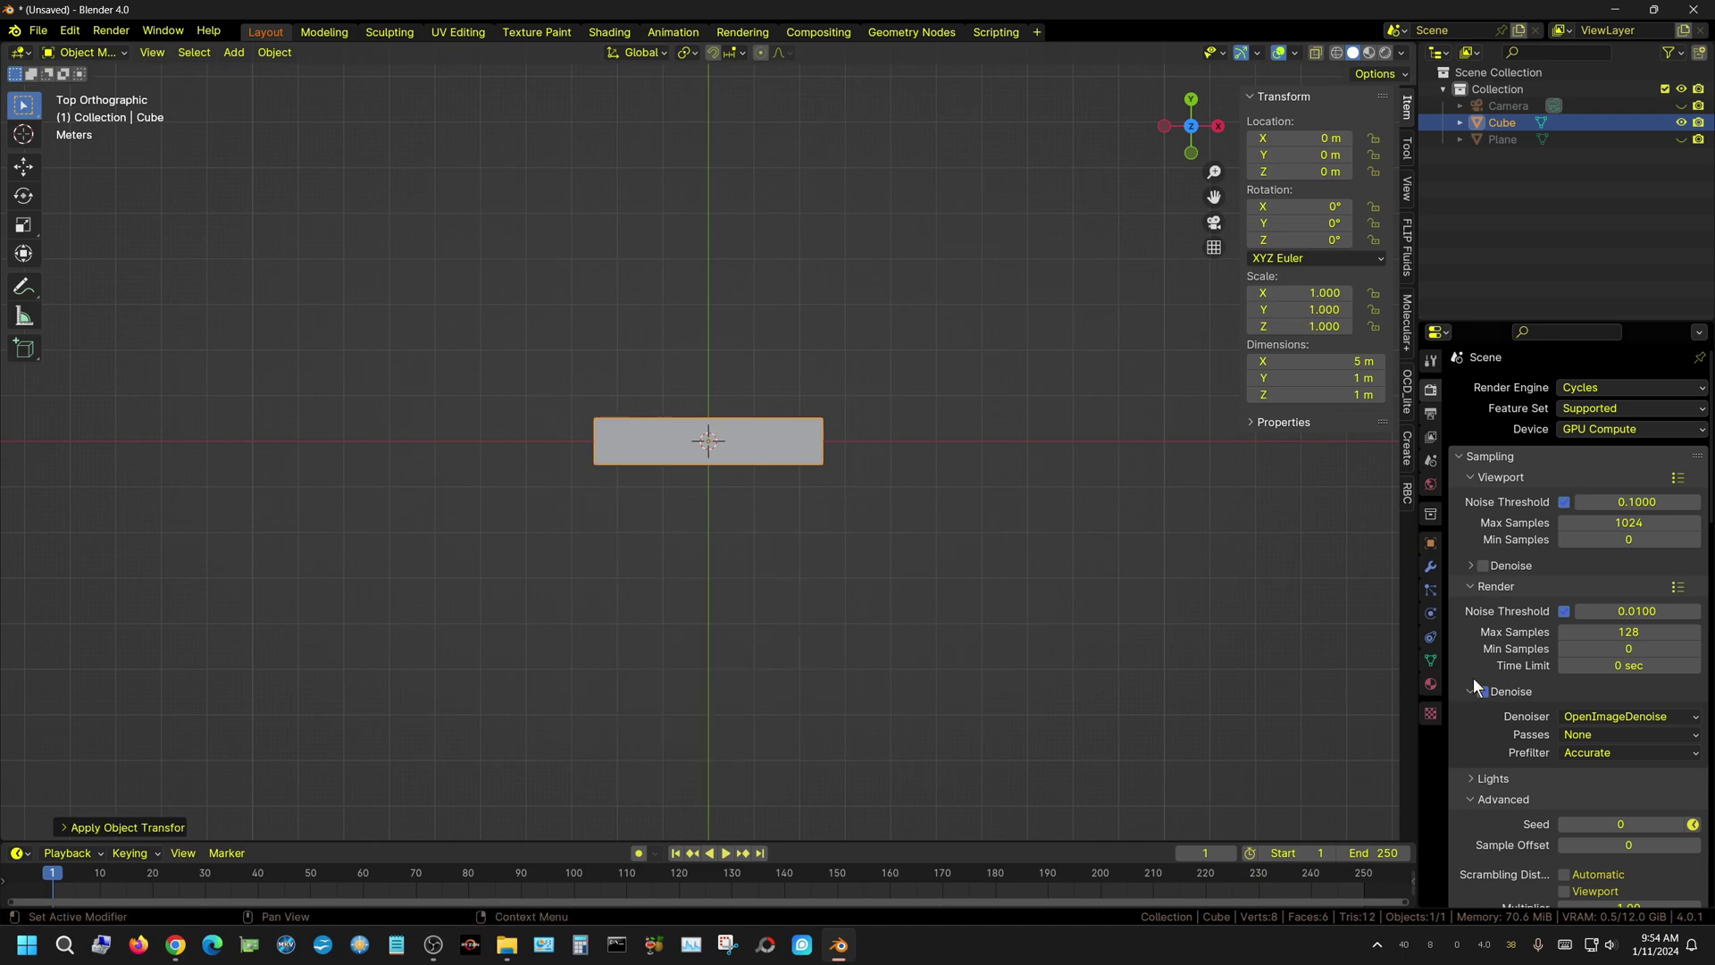
click(1430, 613)
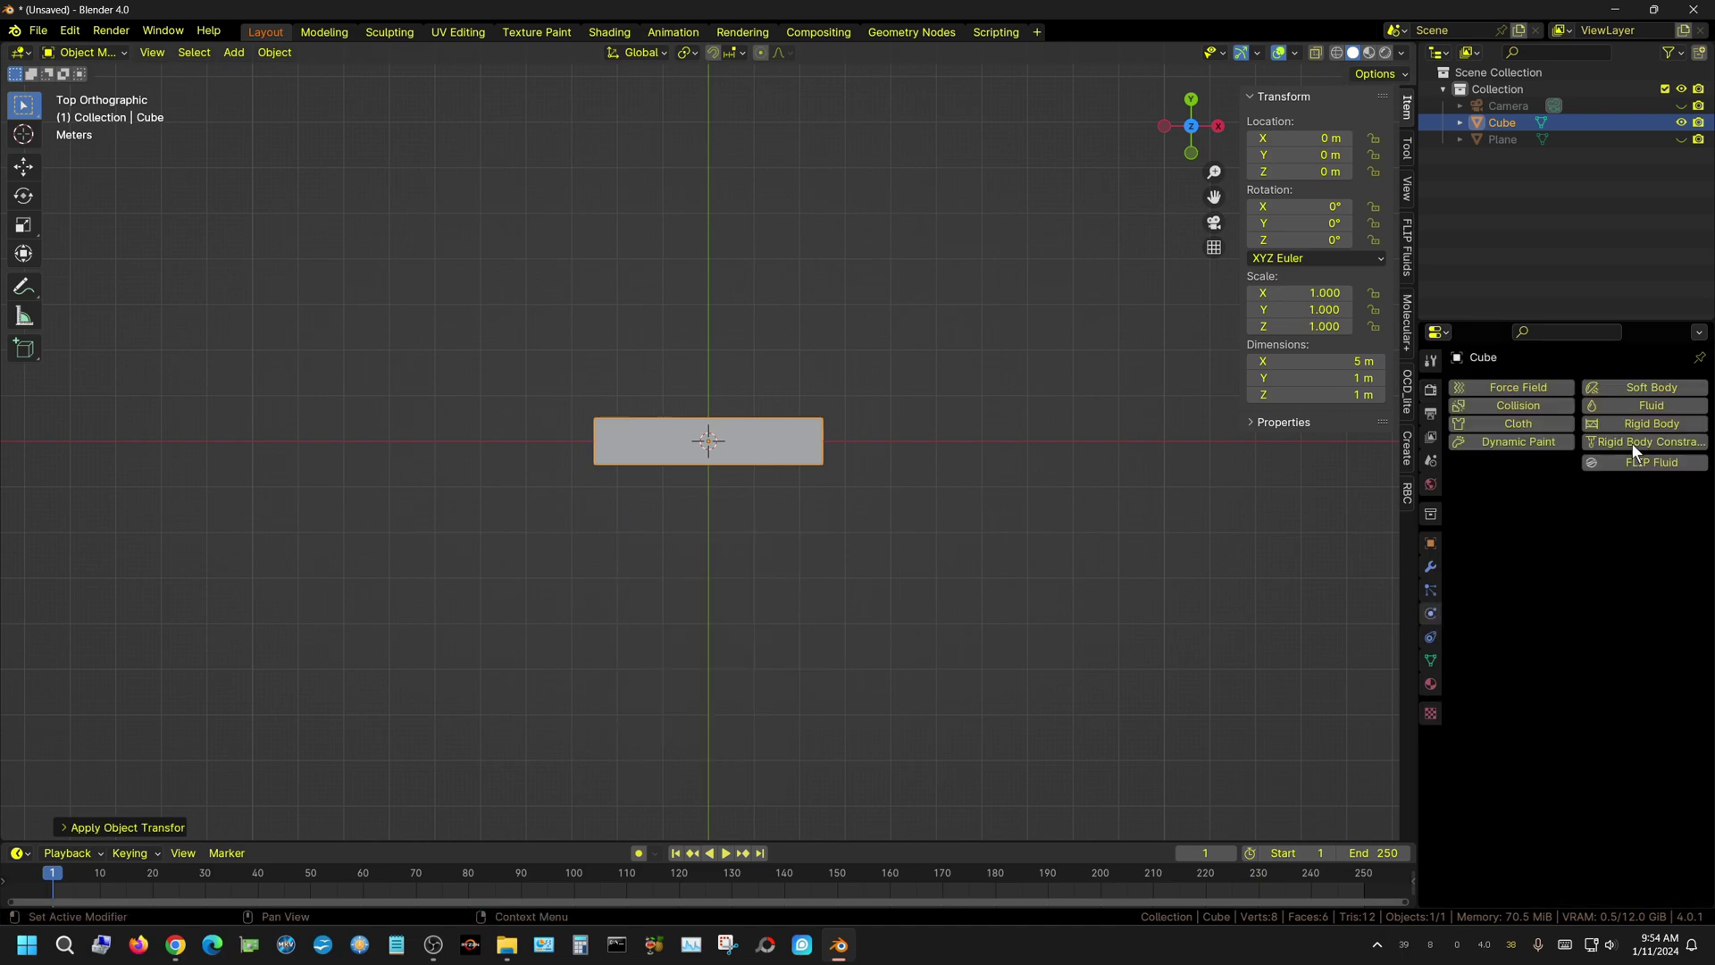
click(1664, 424)
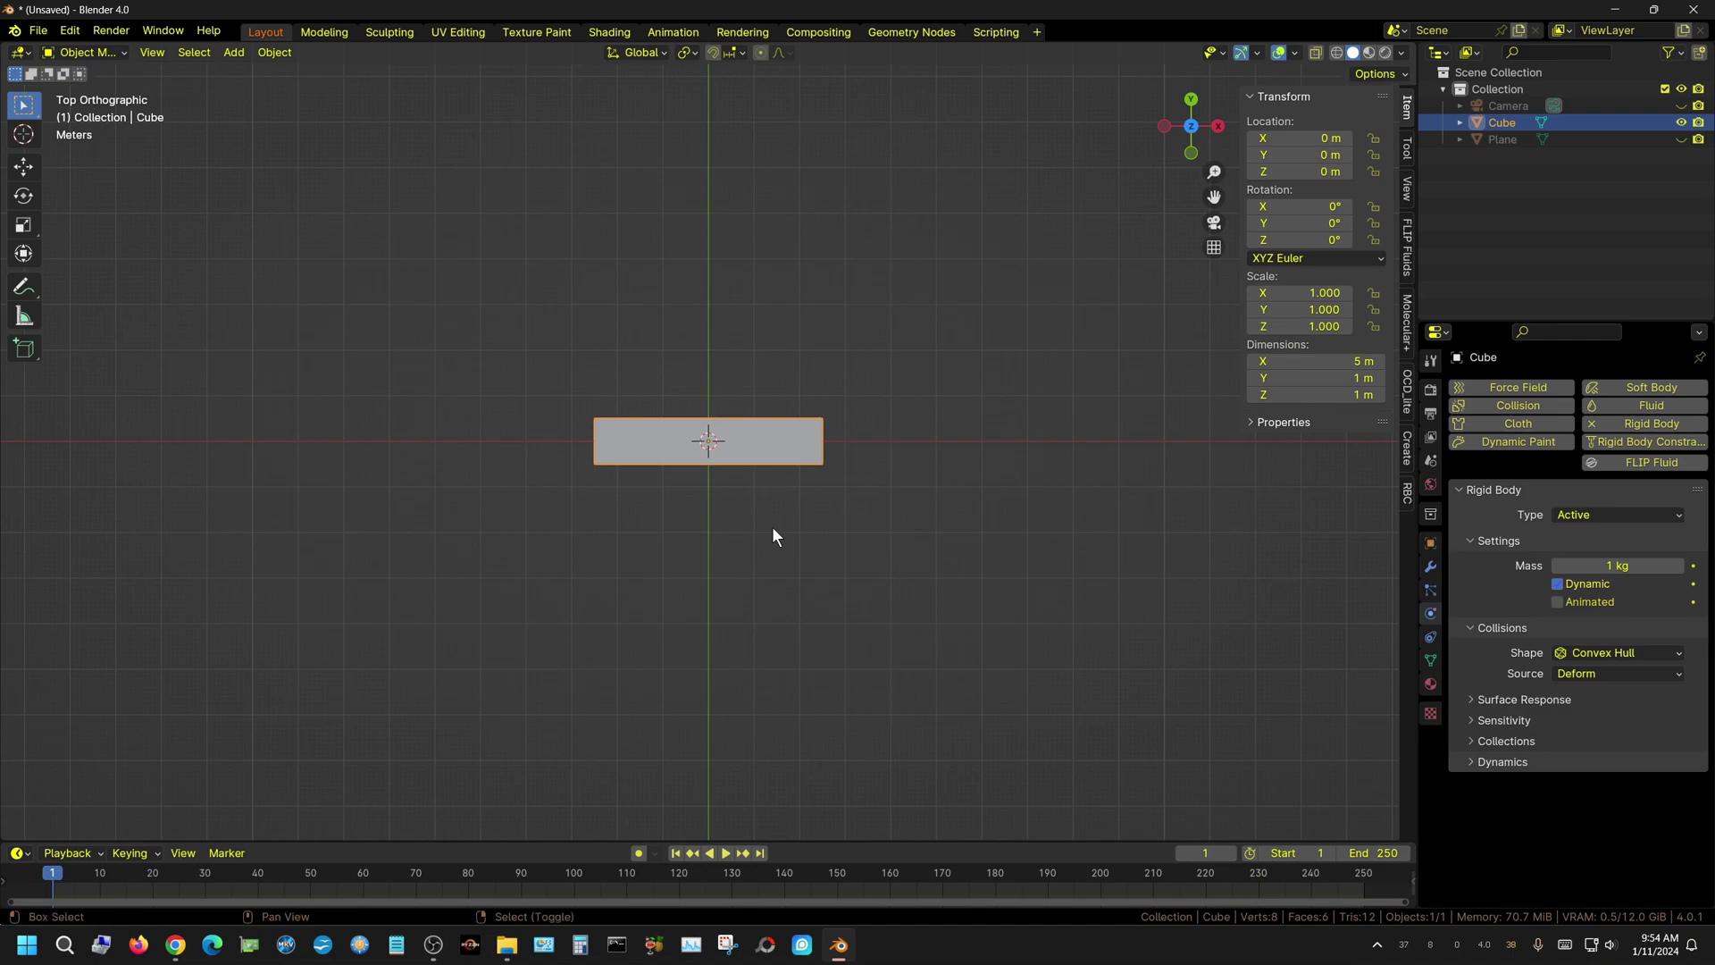
Duplicate the beam and place the copy about 3.5 m away along the Y axis
key(shift+d)
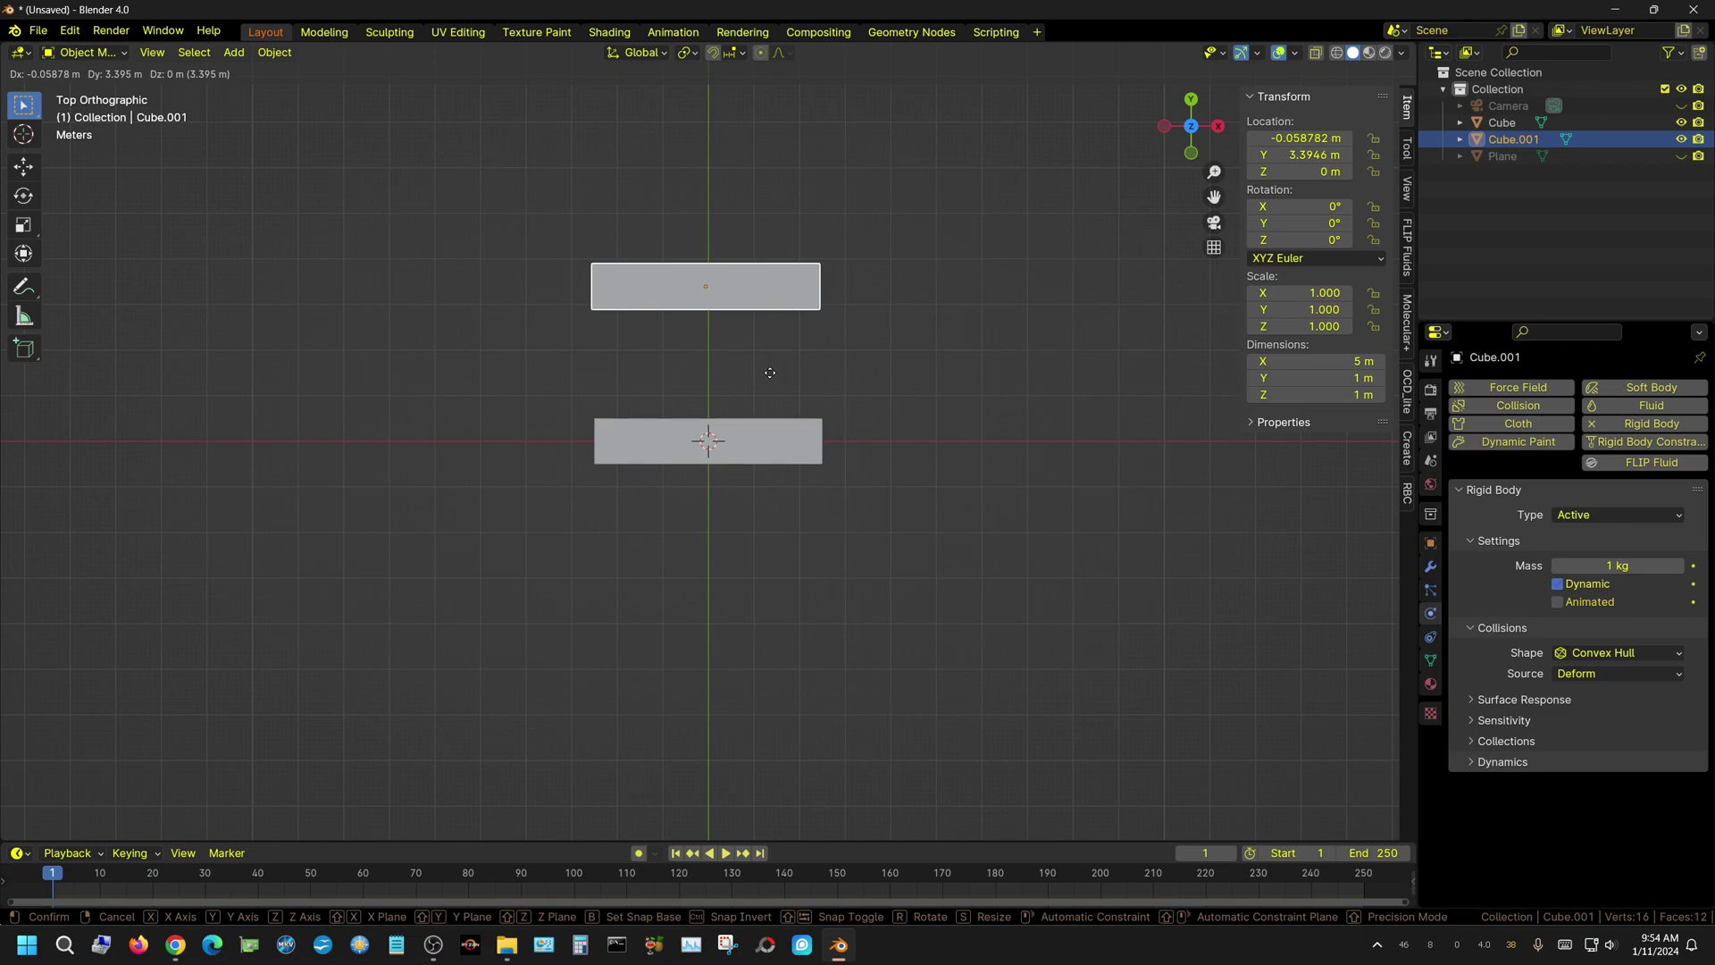
key(y)
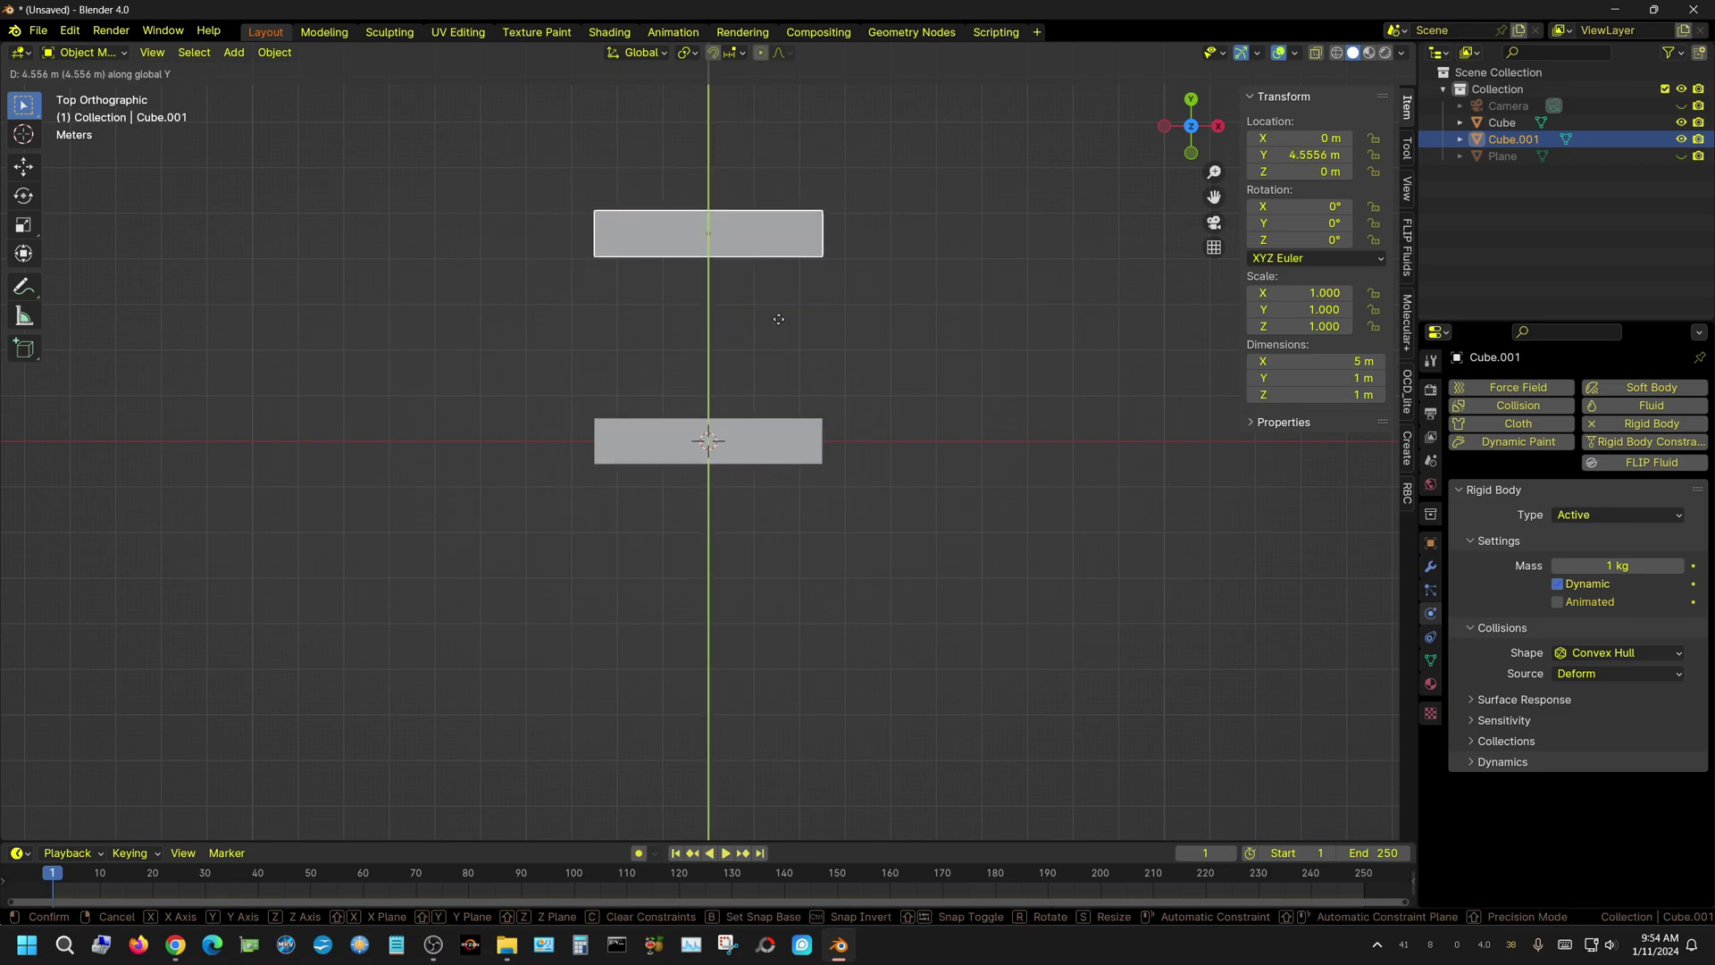
click(807, 368)
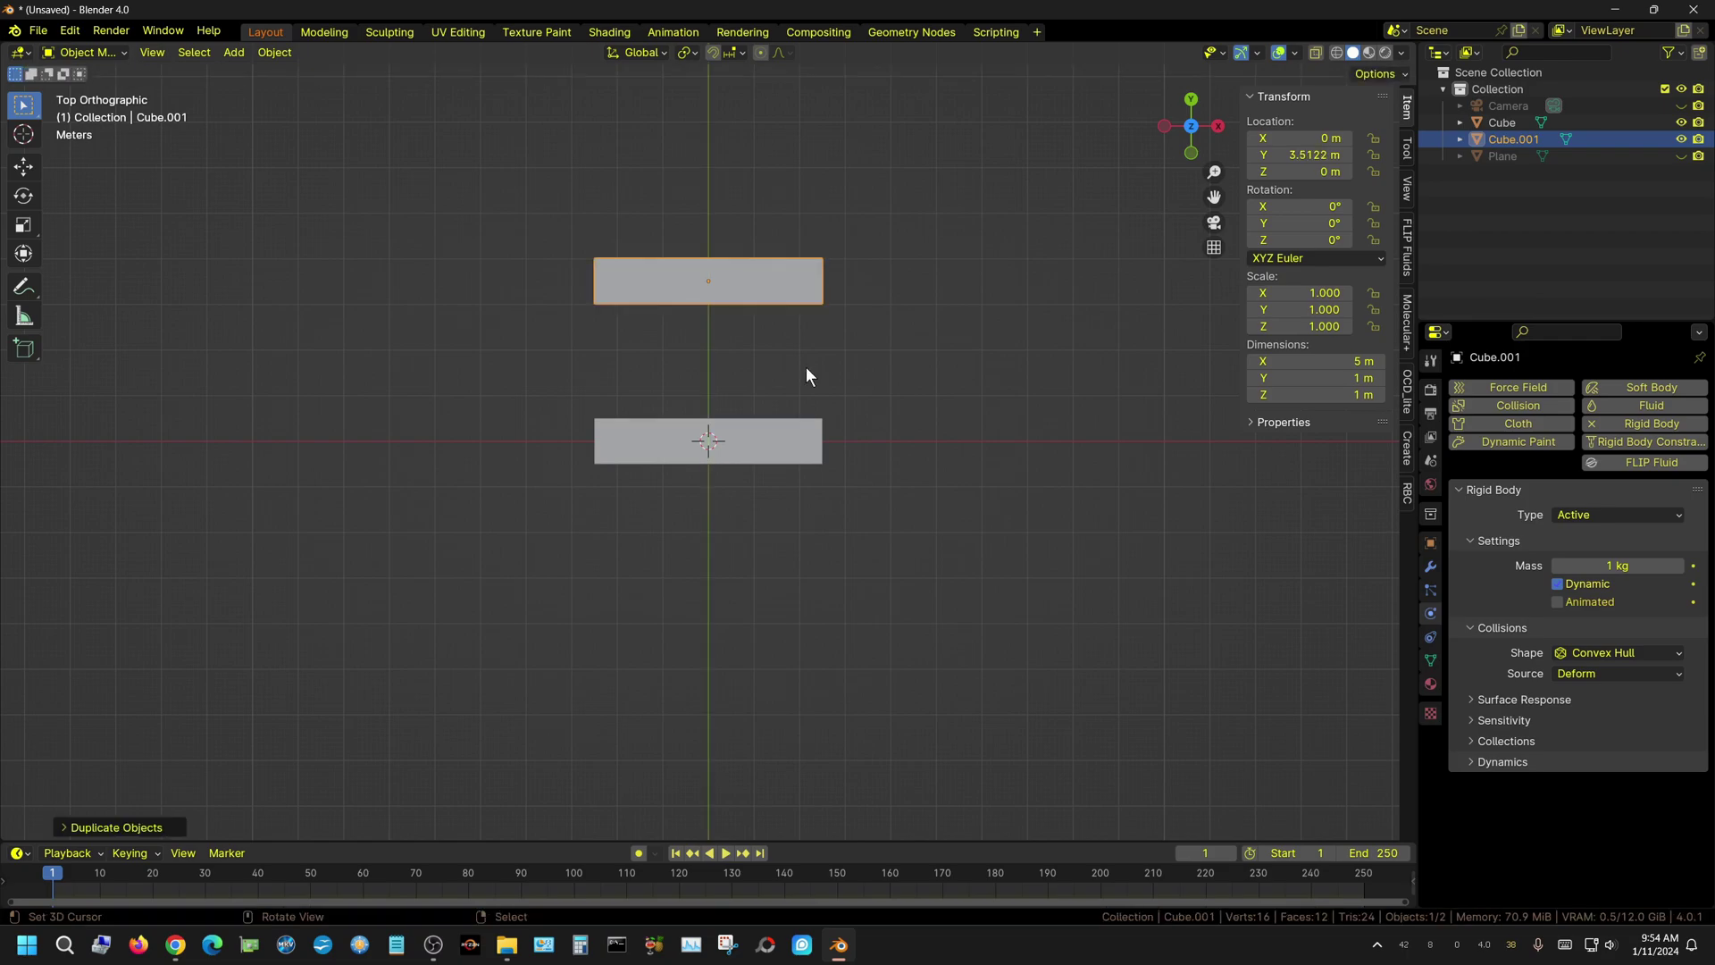
Duplicate both beams in place and rotate the copies 90° about the Z axis so they cross the originals
shift+click(748, 443)
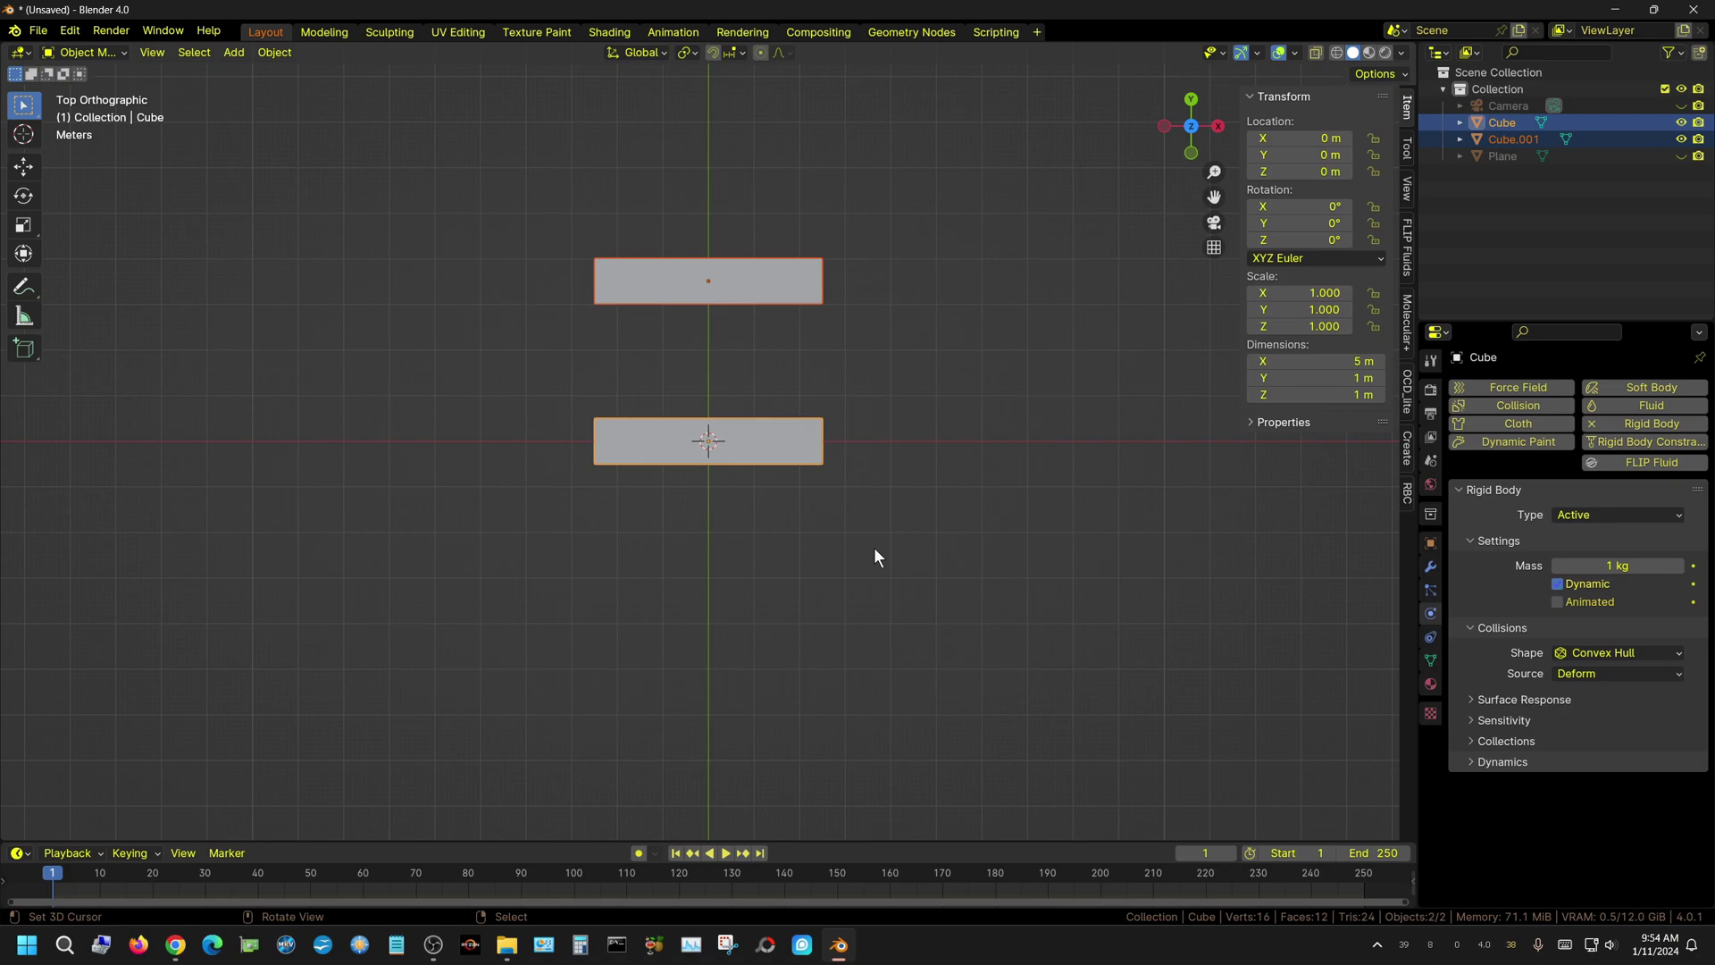
key(shift+d)
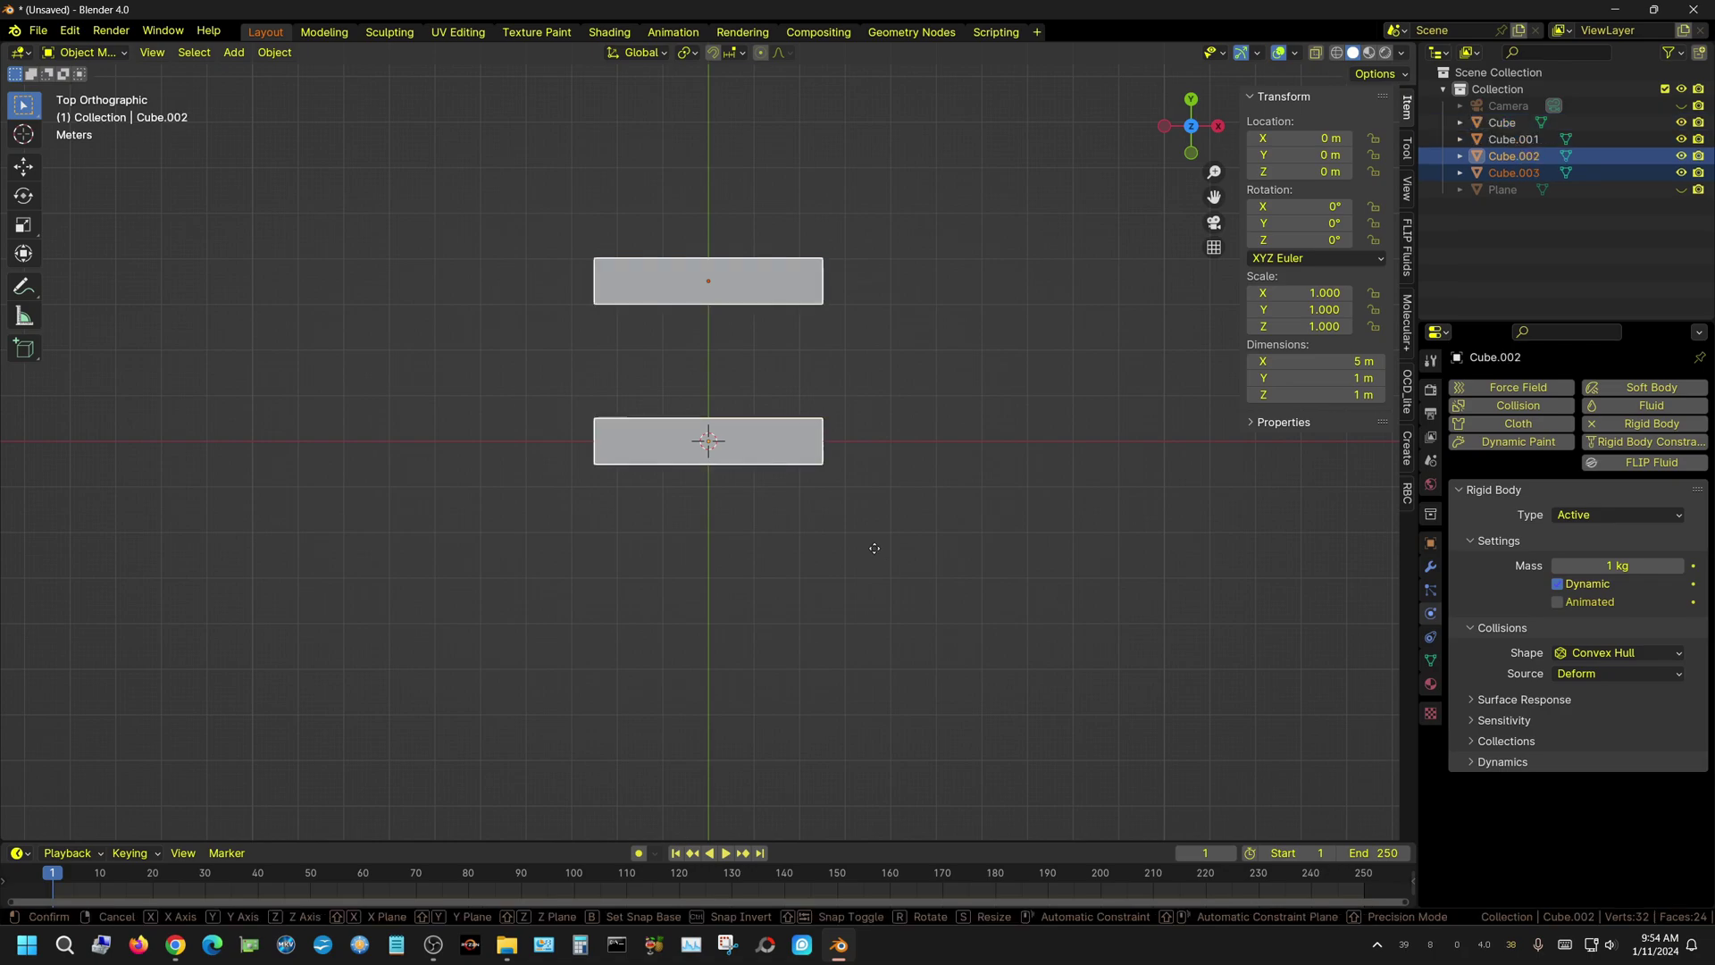
right_click(874, 548)
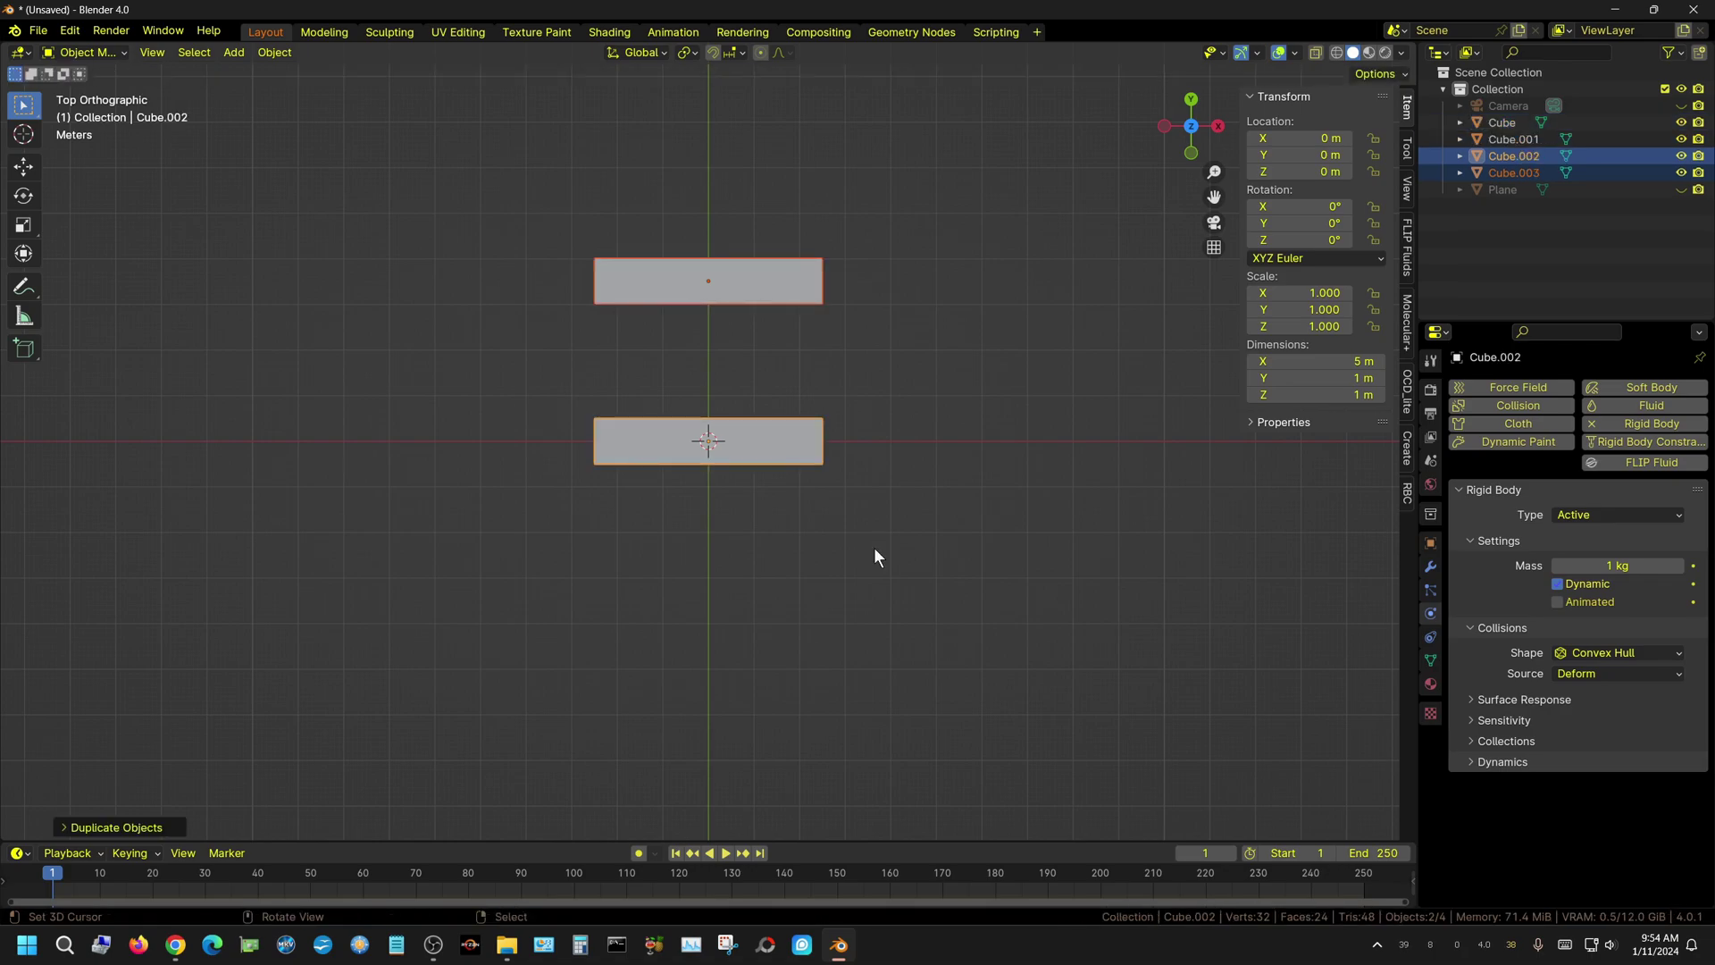
key(r)
key(z)
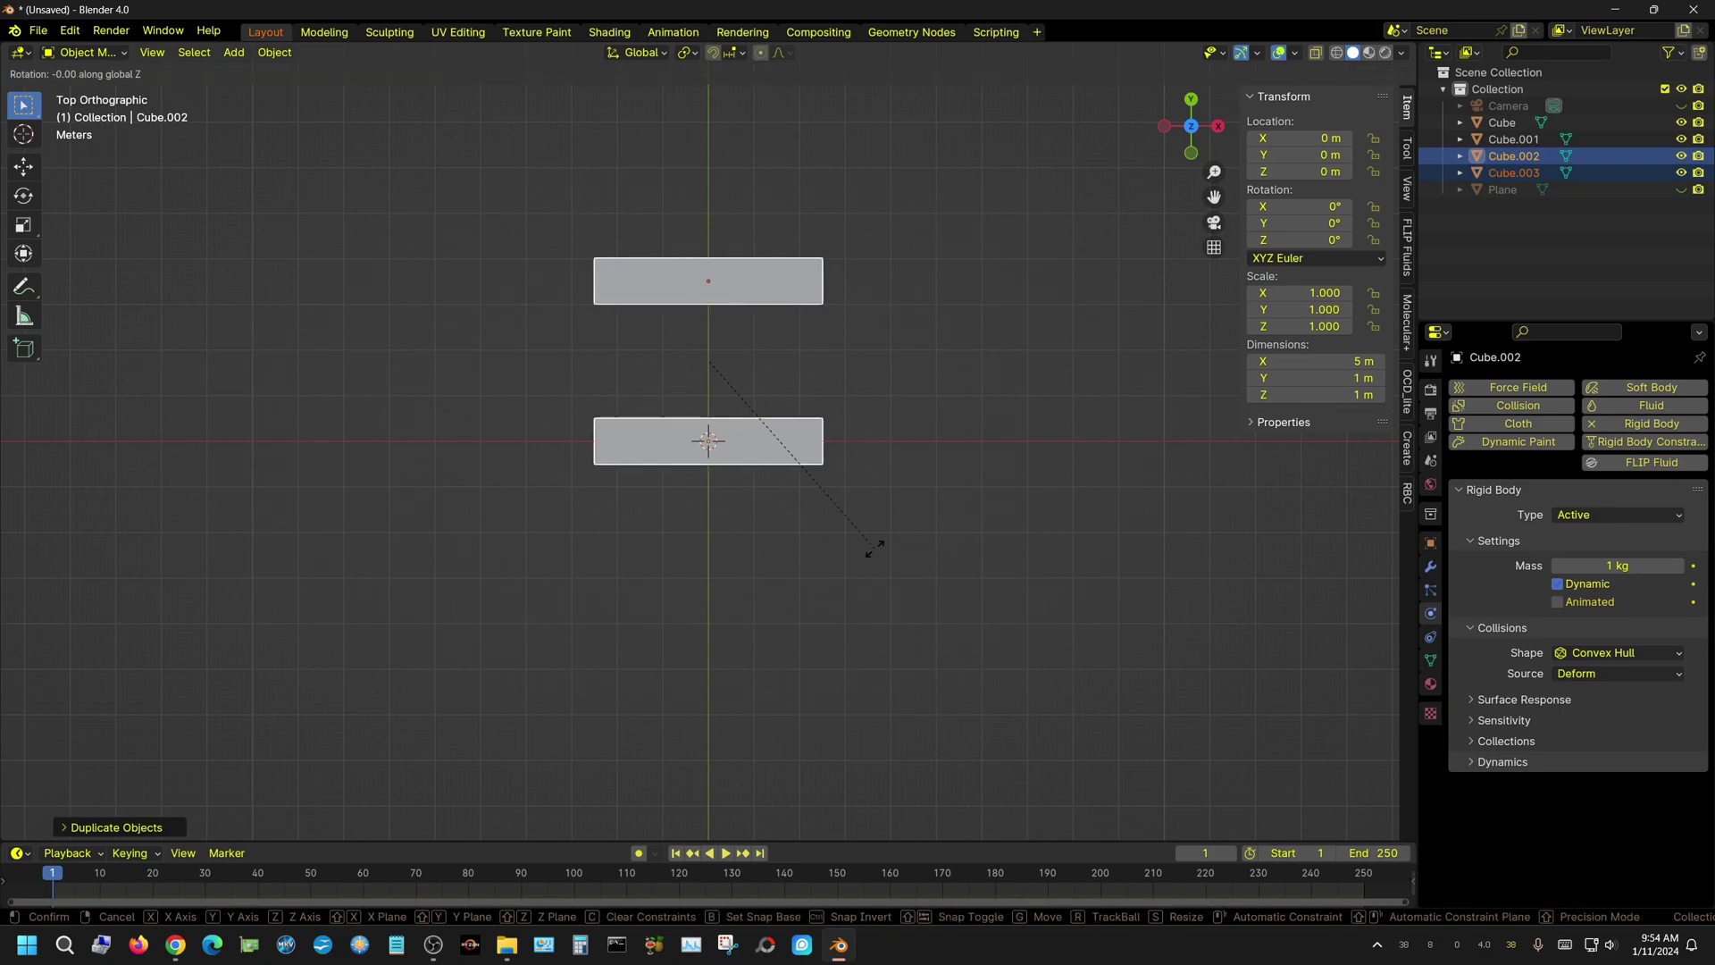
text(90)
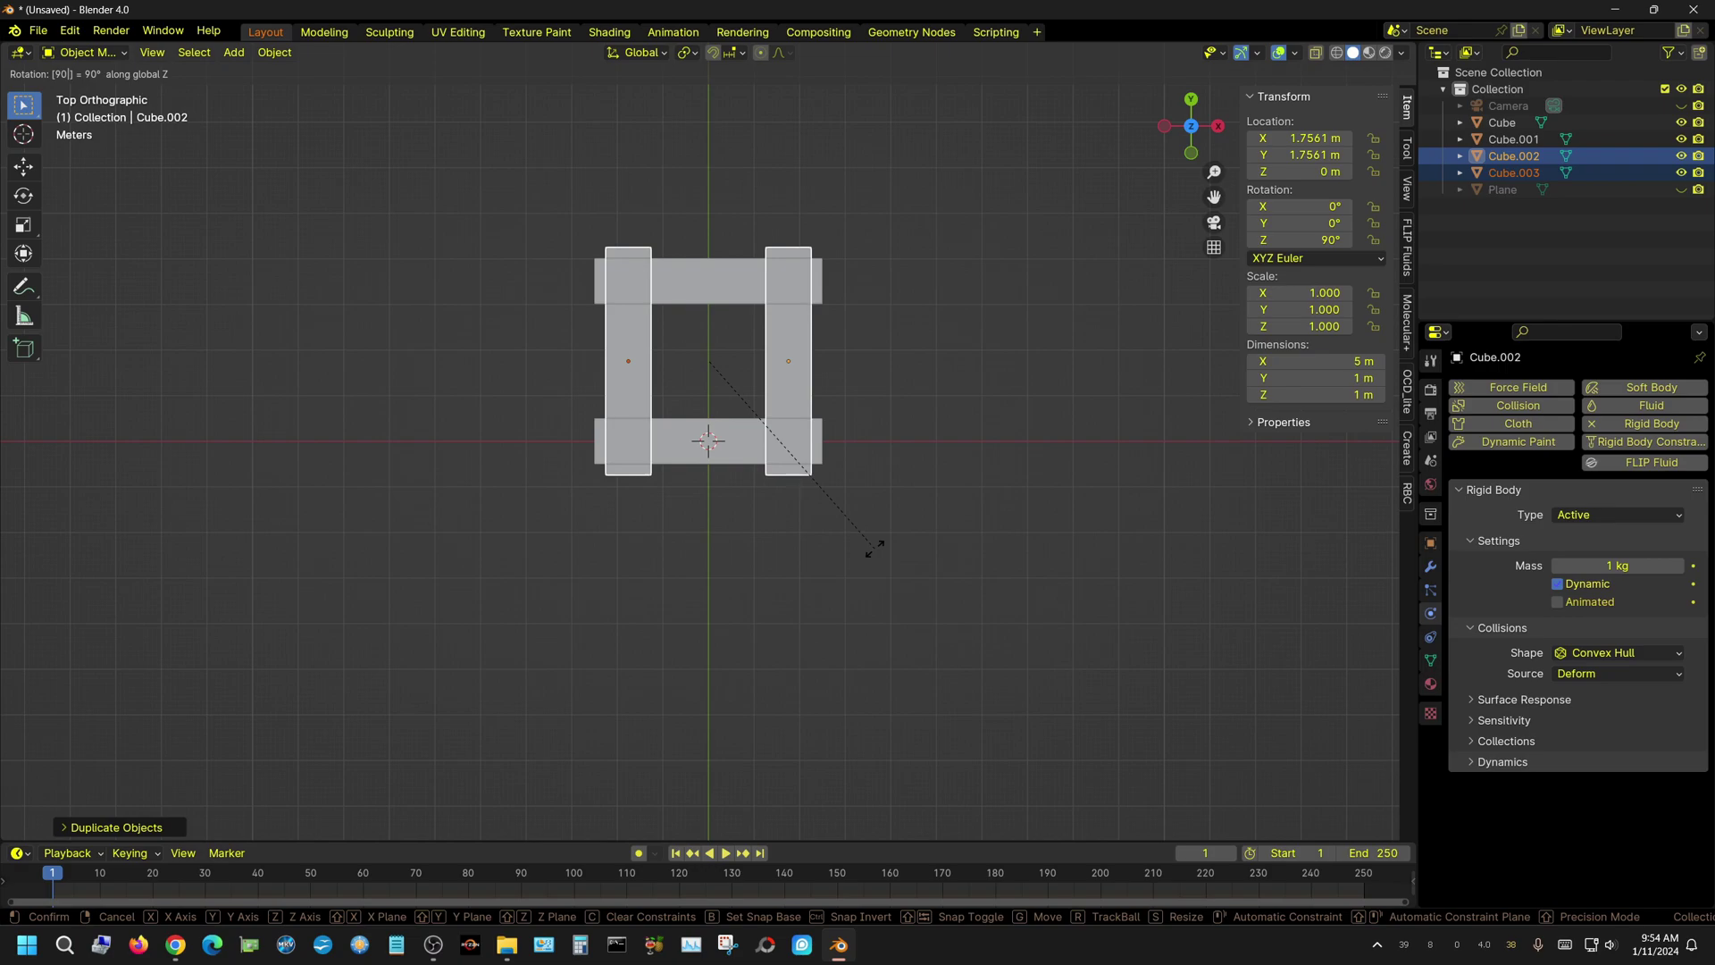
key(Return)
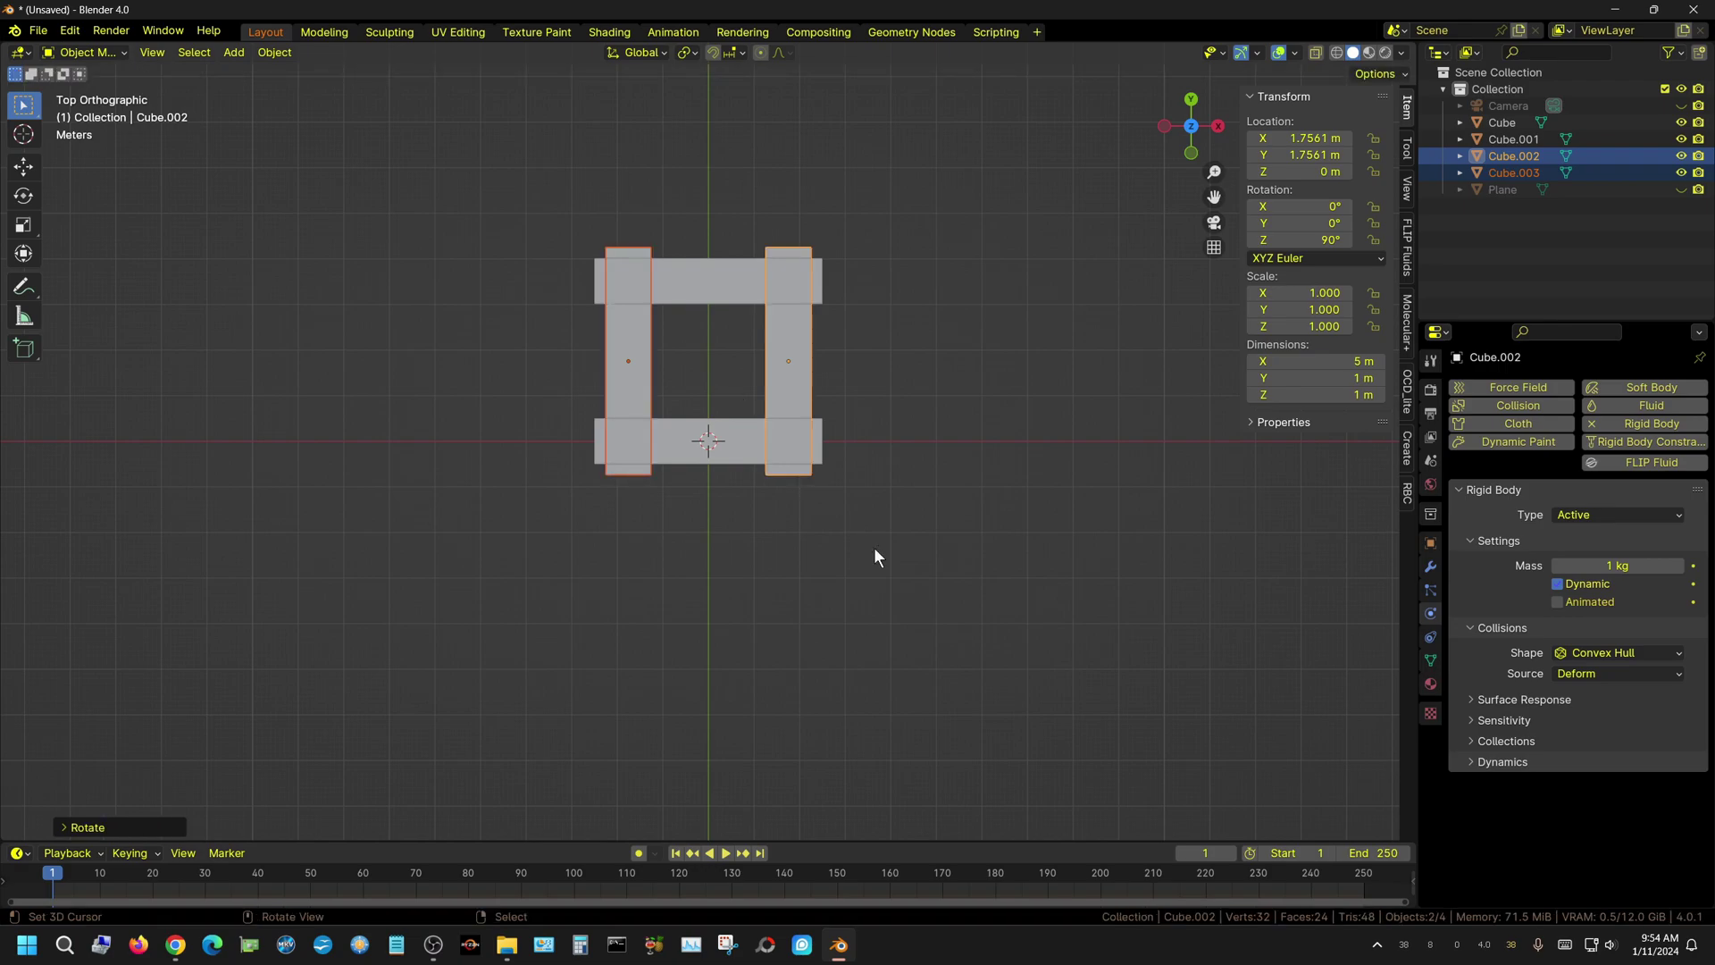
Move the two crossing beams up the Z axis by about 1.03 m so they sit just above the first pair
key(KP_1)
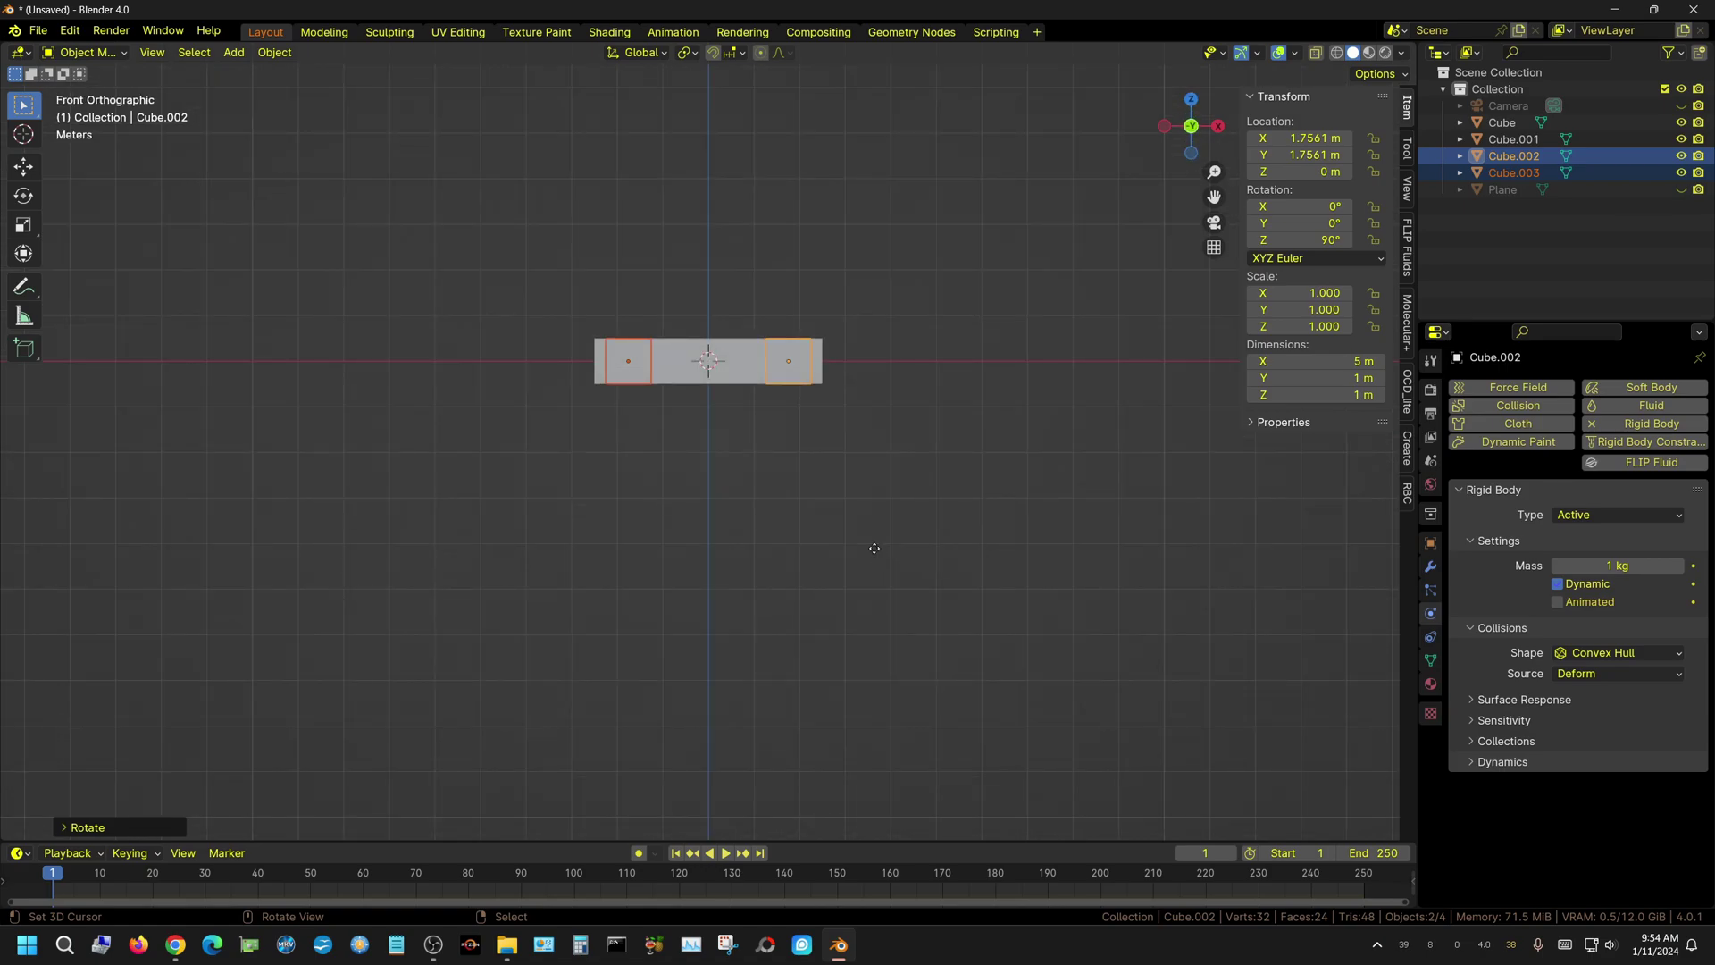
key(g)
key(z)
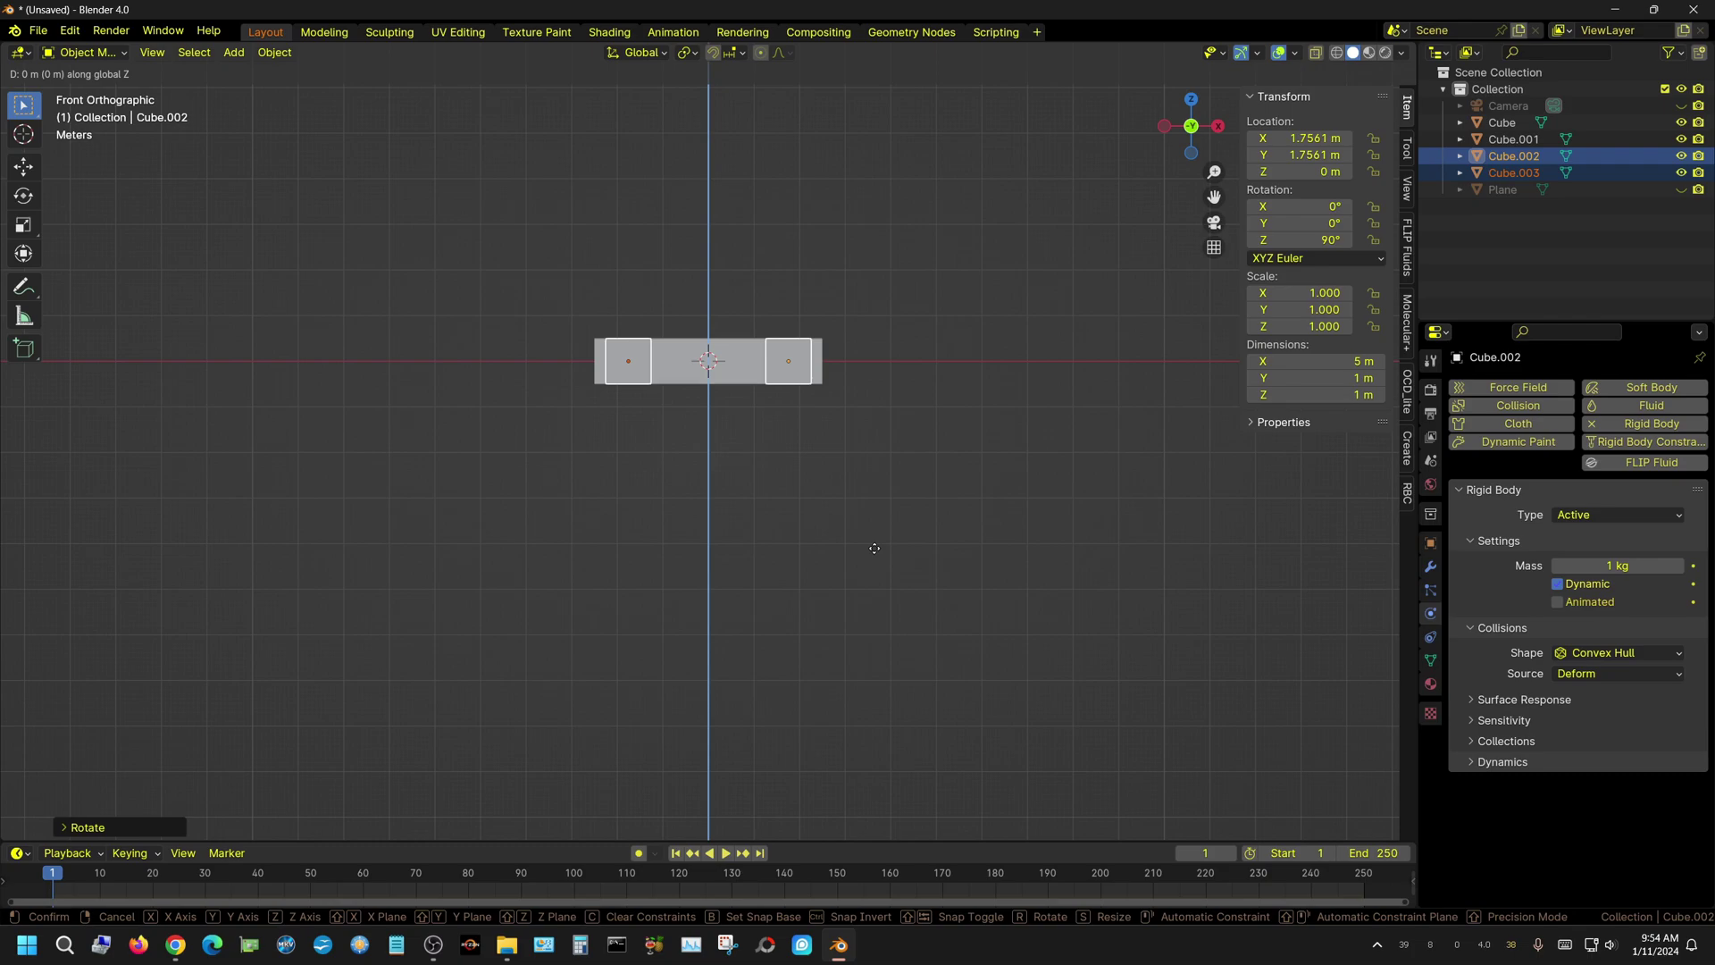
click(873, 501)
scroll(753, 324, up, 10)
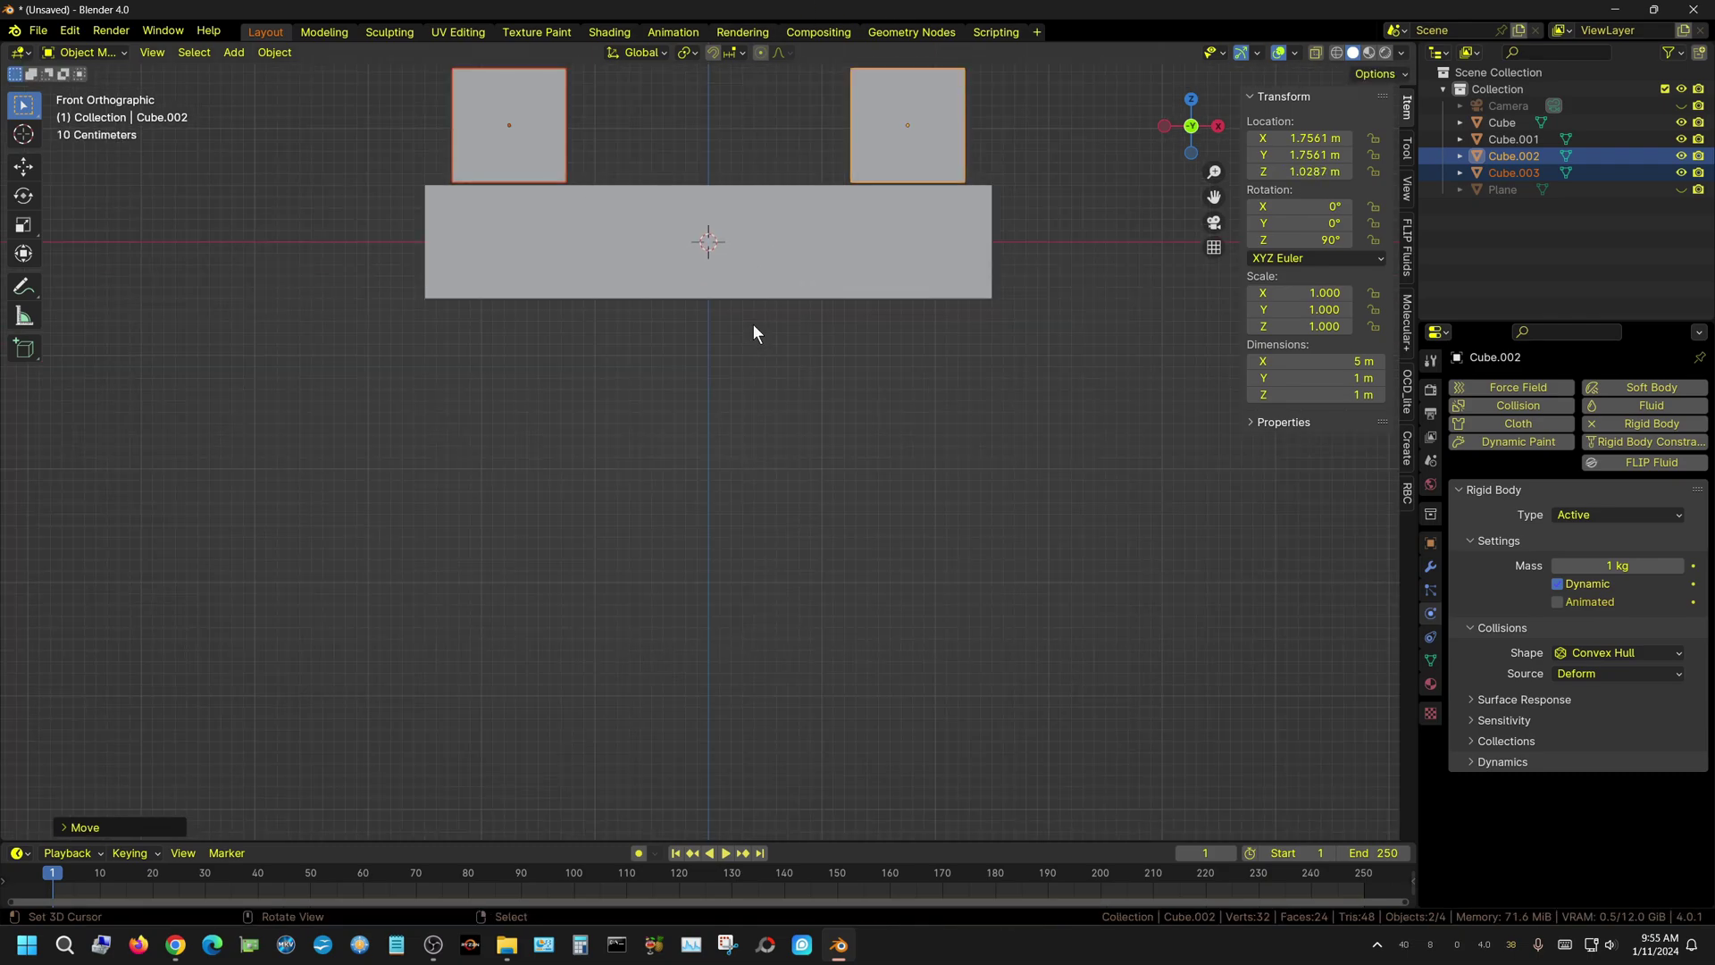
Lower the two crossing beams along the Z axis to about 1.0002 m so they nearly touch the beams beneath
scroll(897, 514, up, 6)
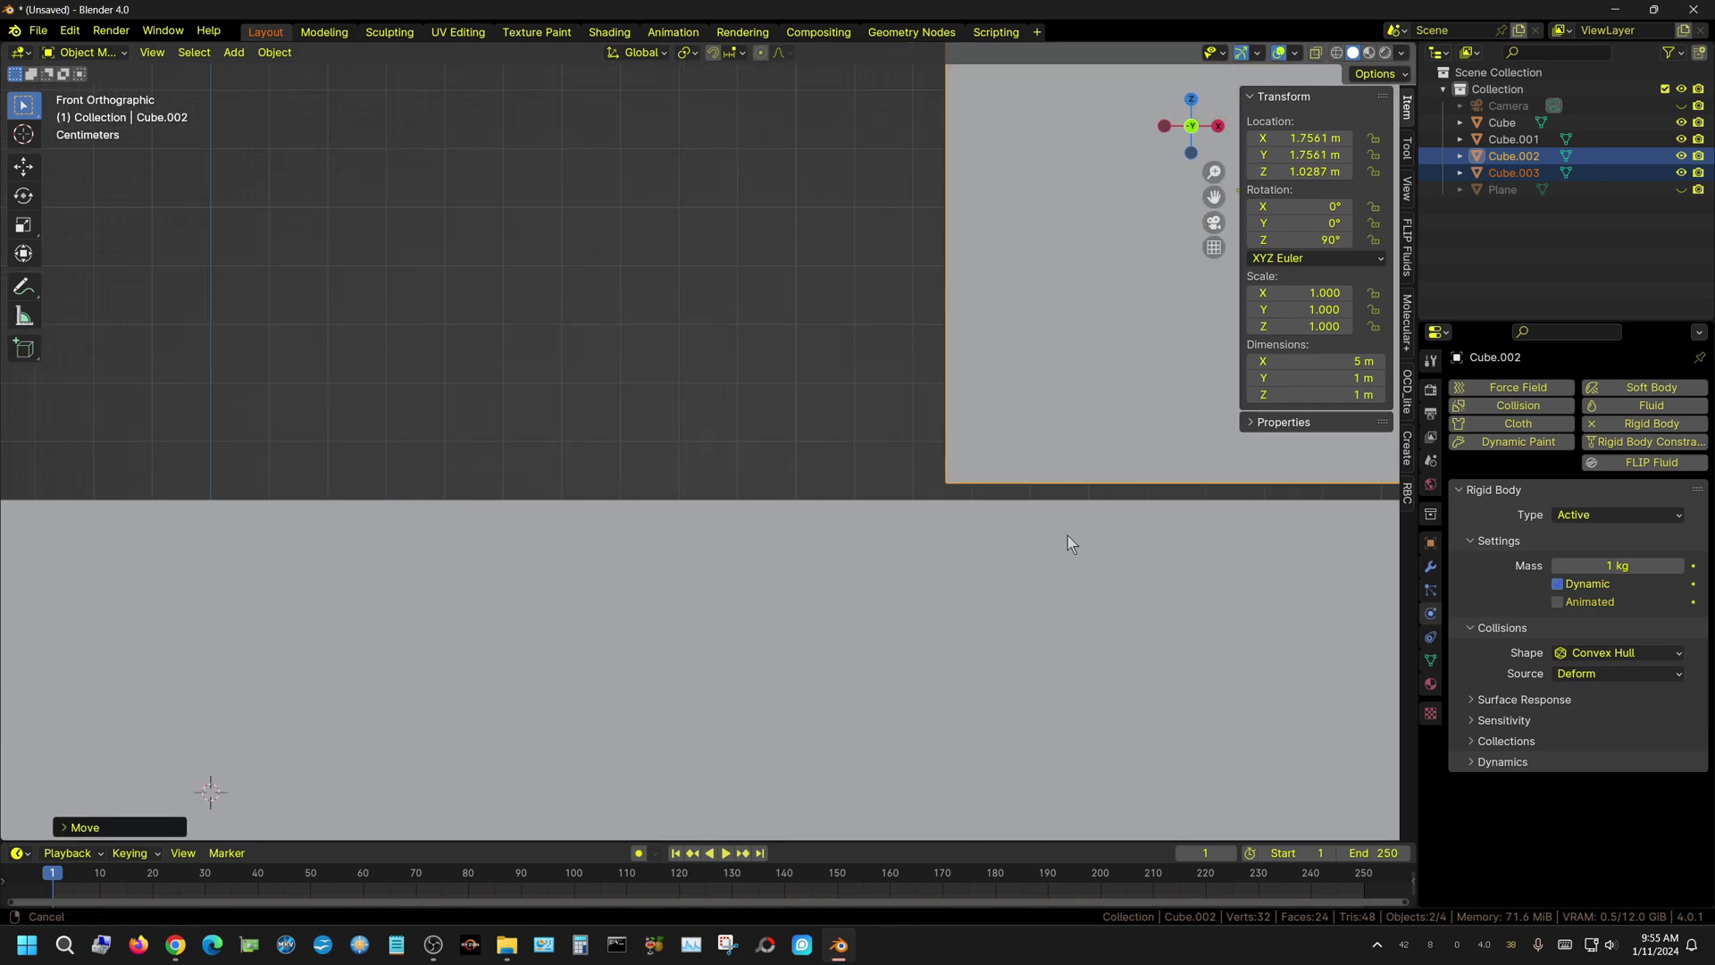
shift+scroll(787, 583, down, 5)
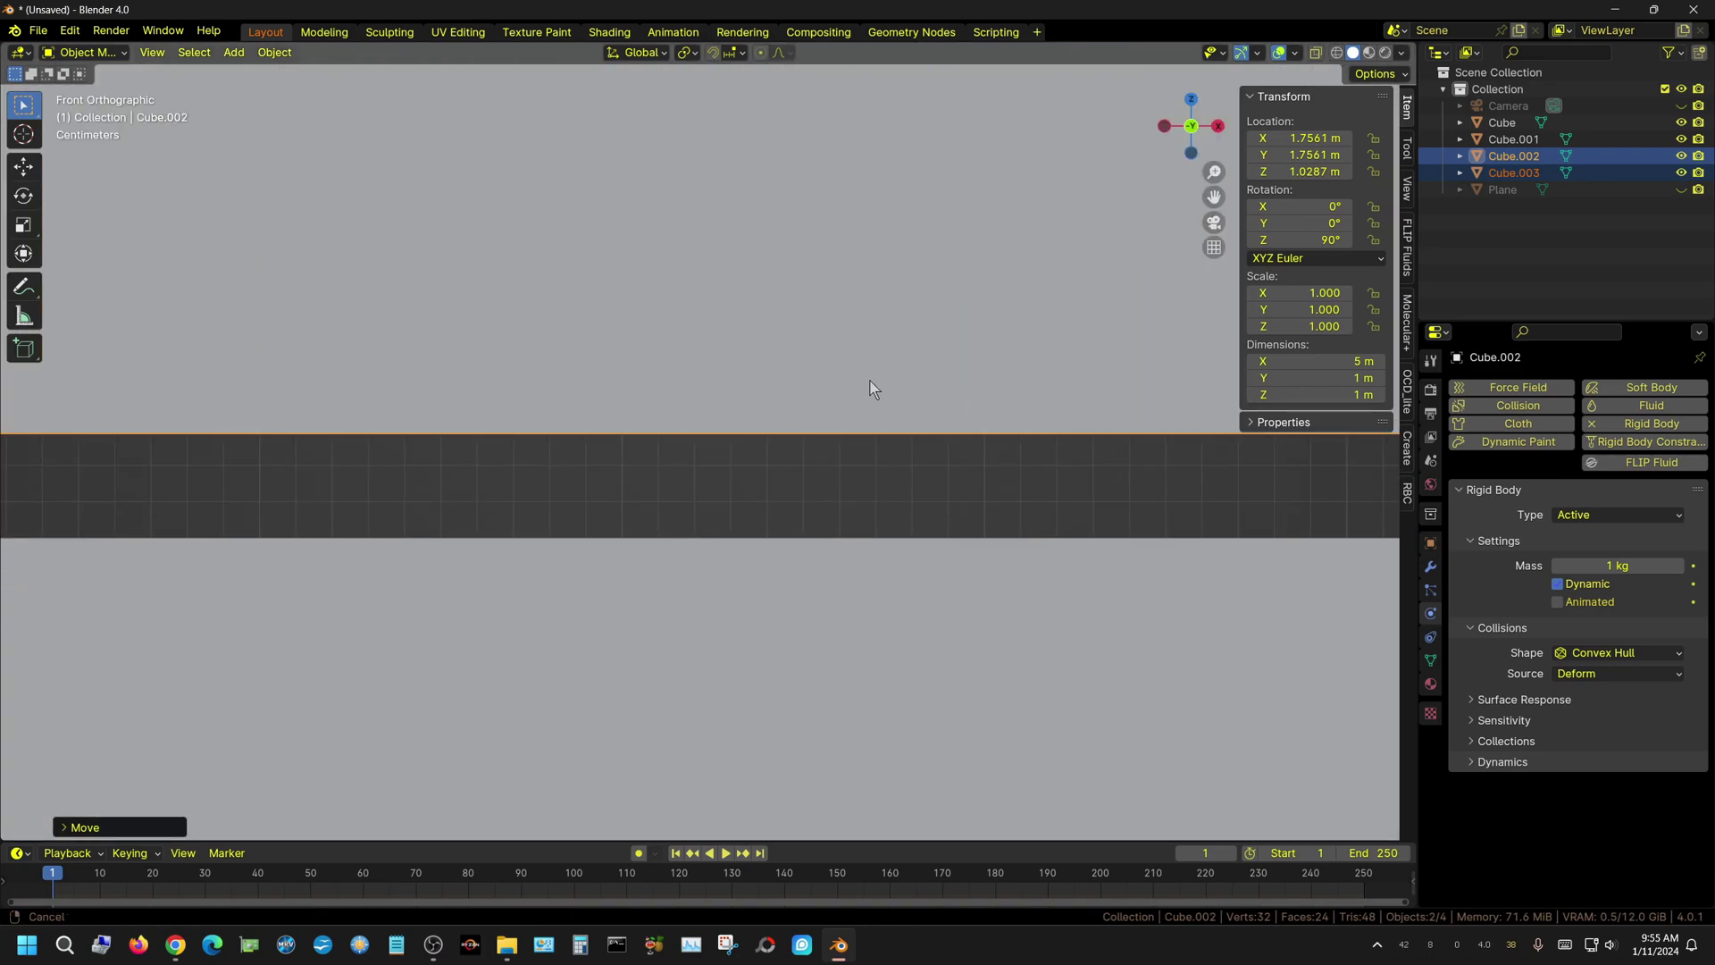
scroll(860, 424, up, 2)
shift+middle_drag(887, 586, 902, 385)
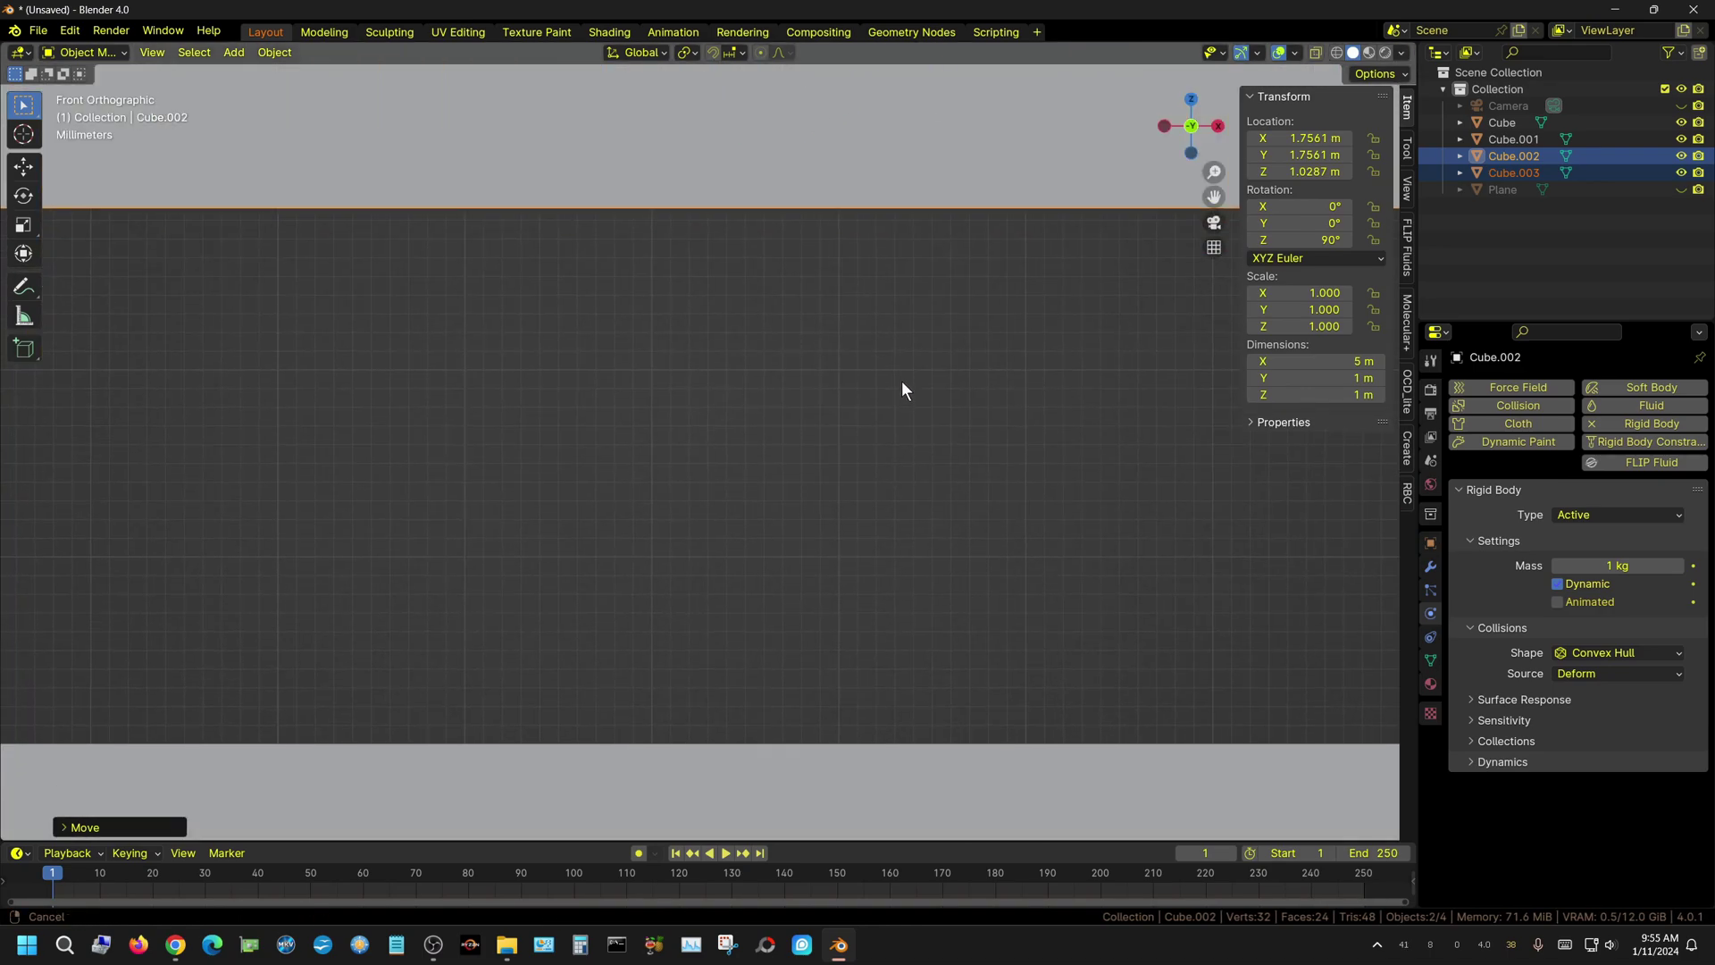
key(g)
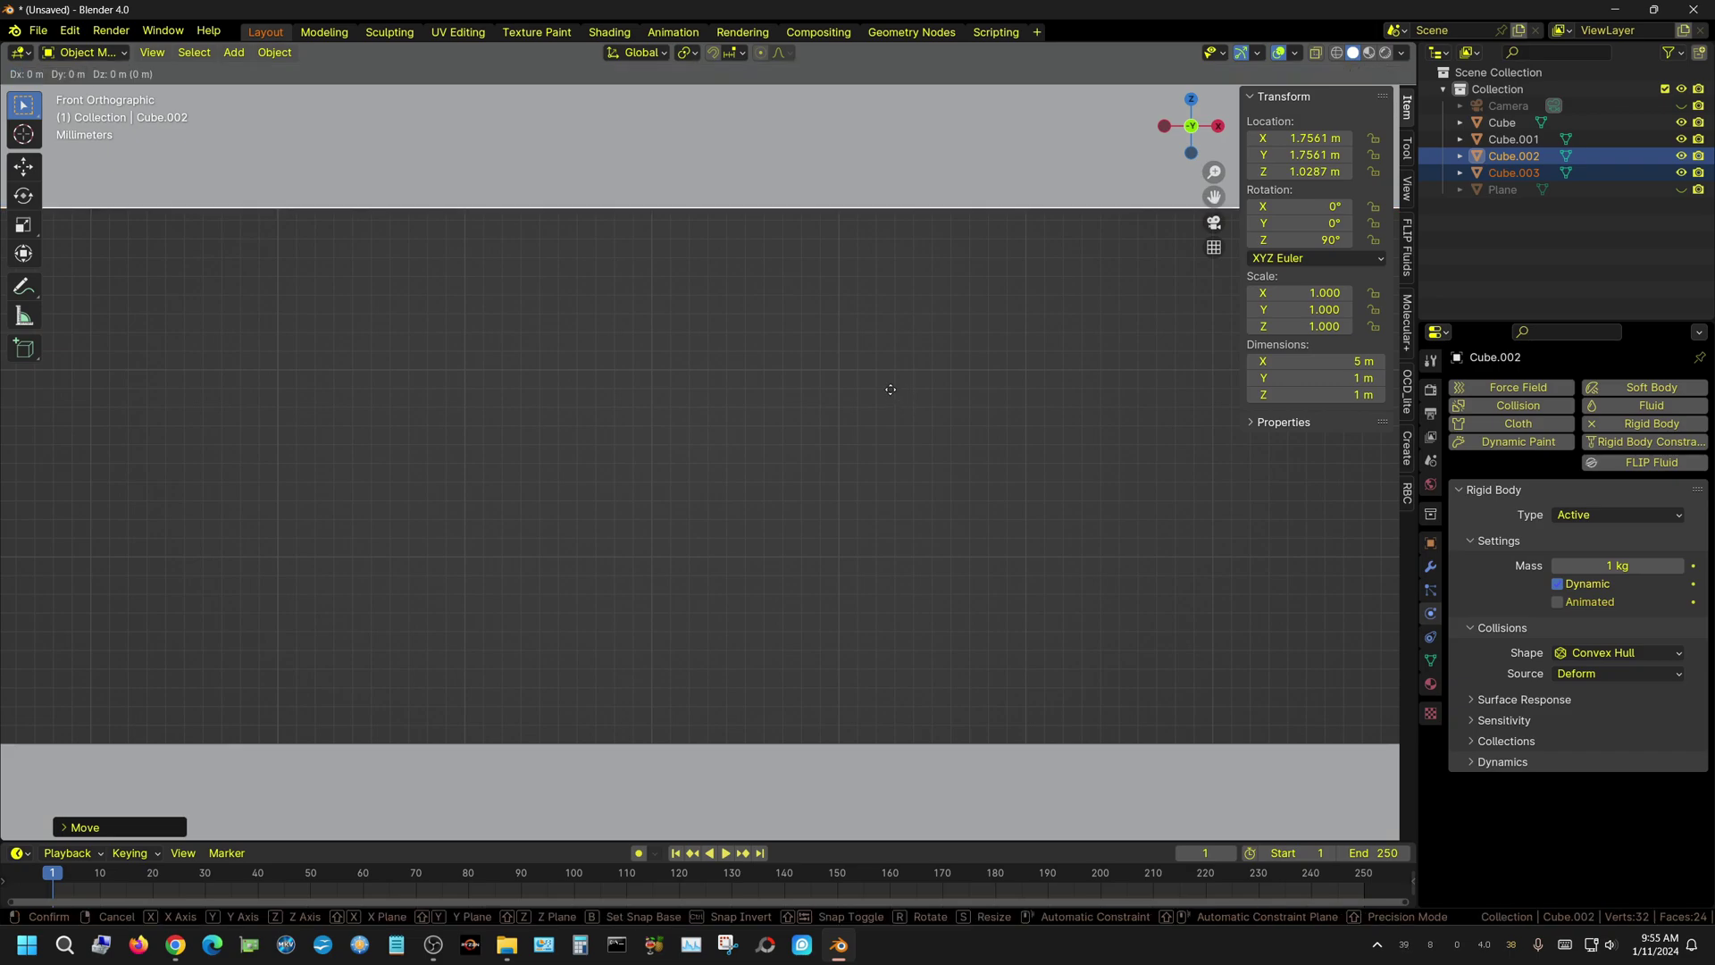
key(z)
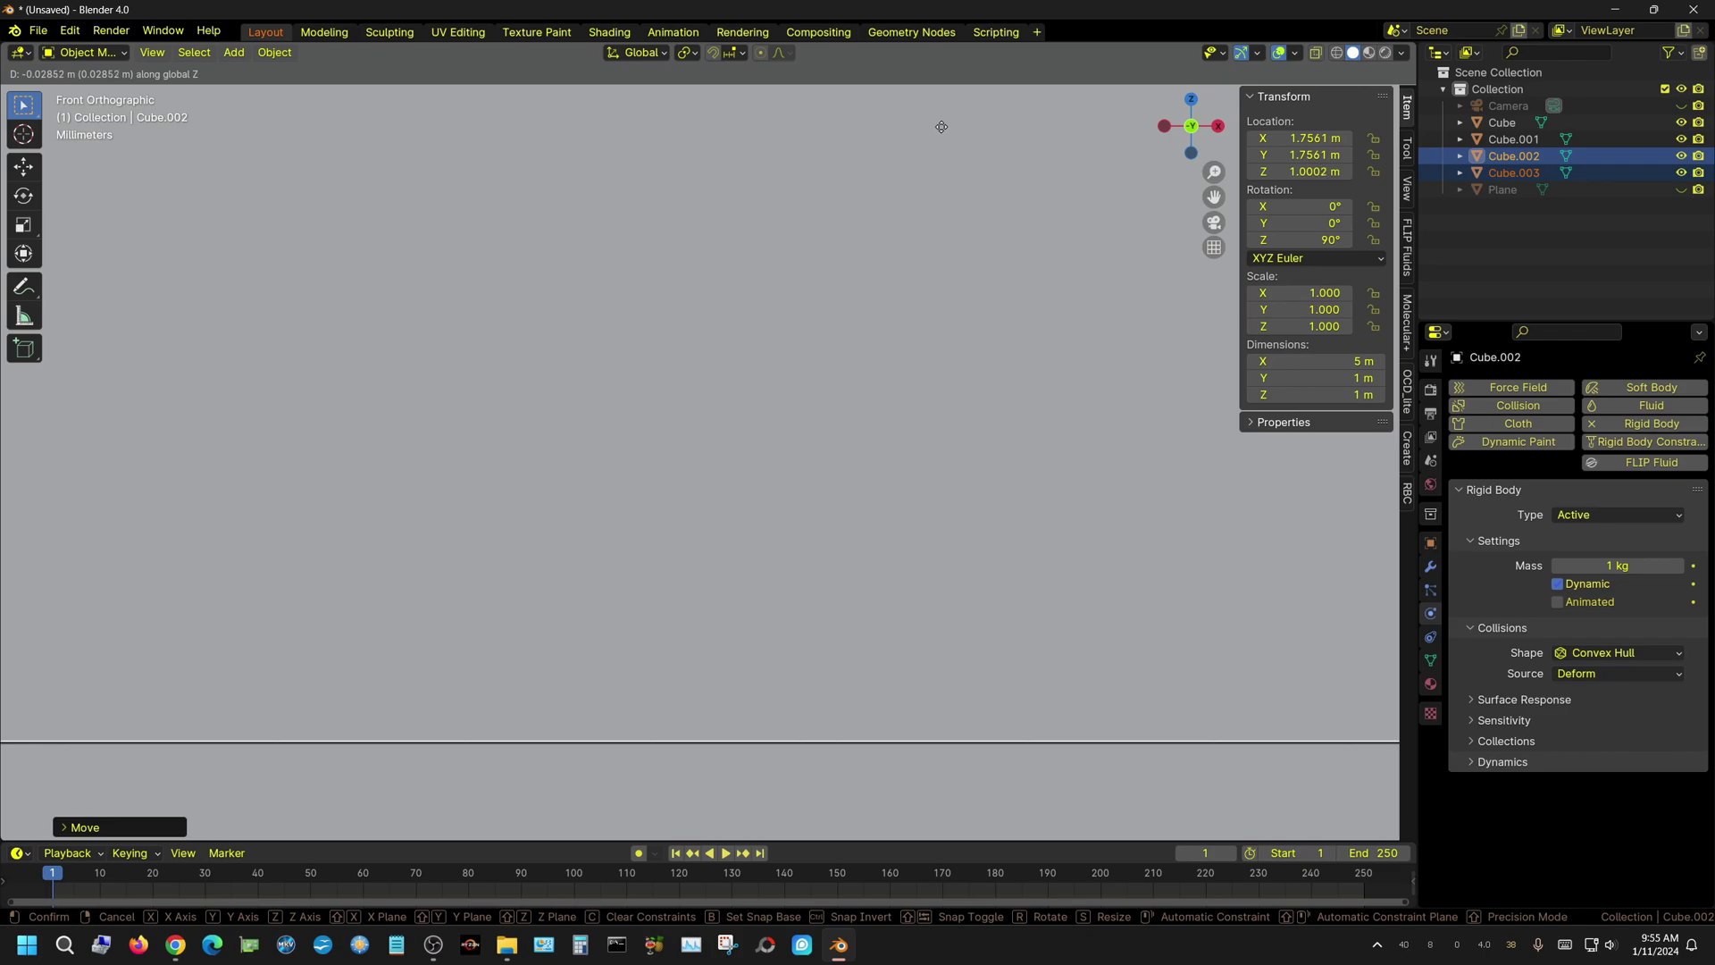
click(942, 125)
scroll(934, 259, down, 2)
scroll(920, 268, down, 4)
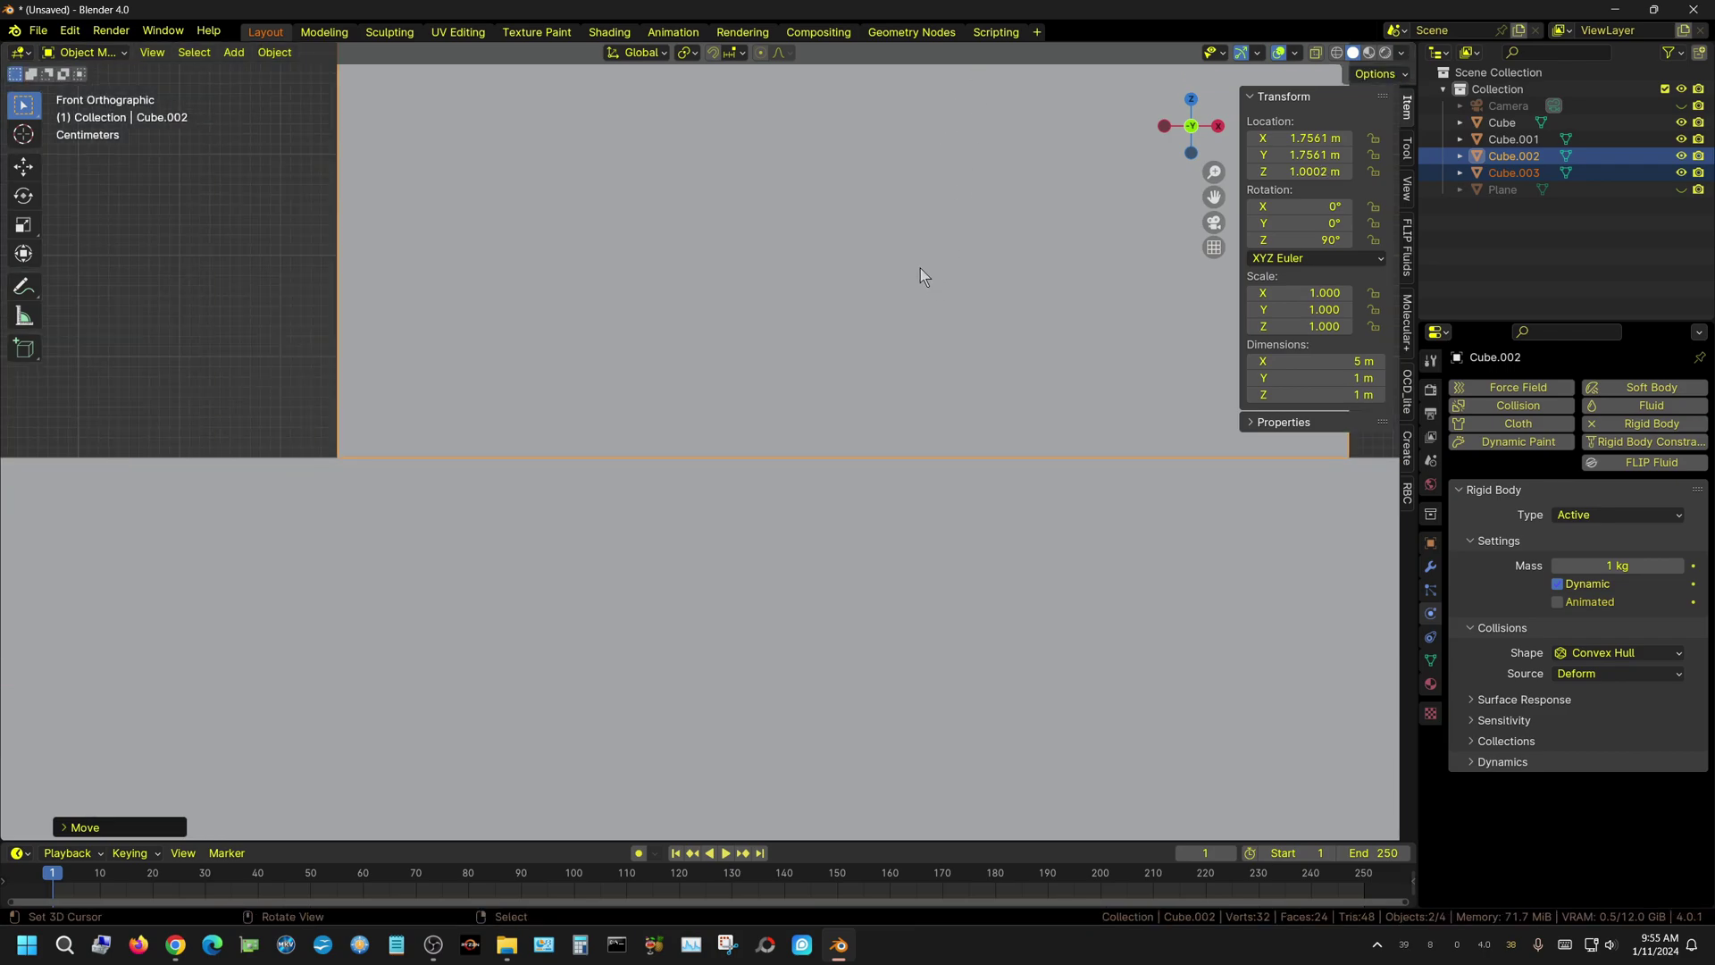
shift+middle_drag(575, 630, 780, 643)
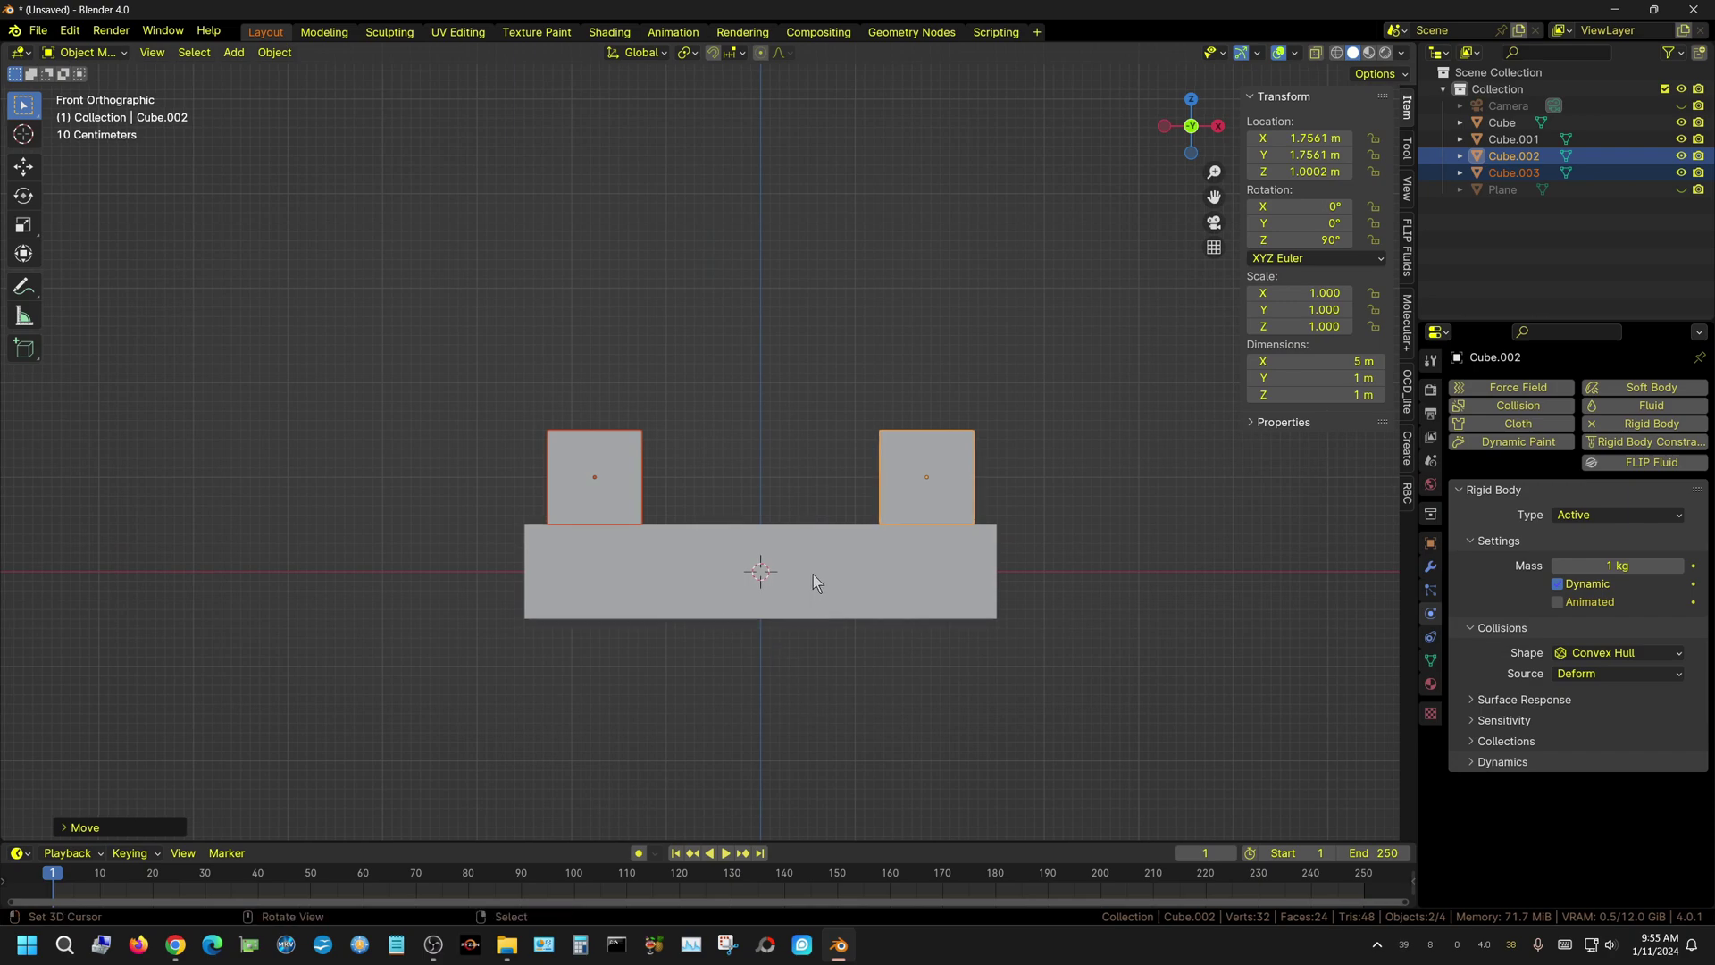
Duplicate all four beams and move the copies about 2.03 m up the Z axis, just above the originals
middle_drag(838, 597, 822, 639)
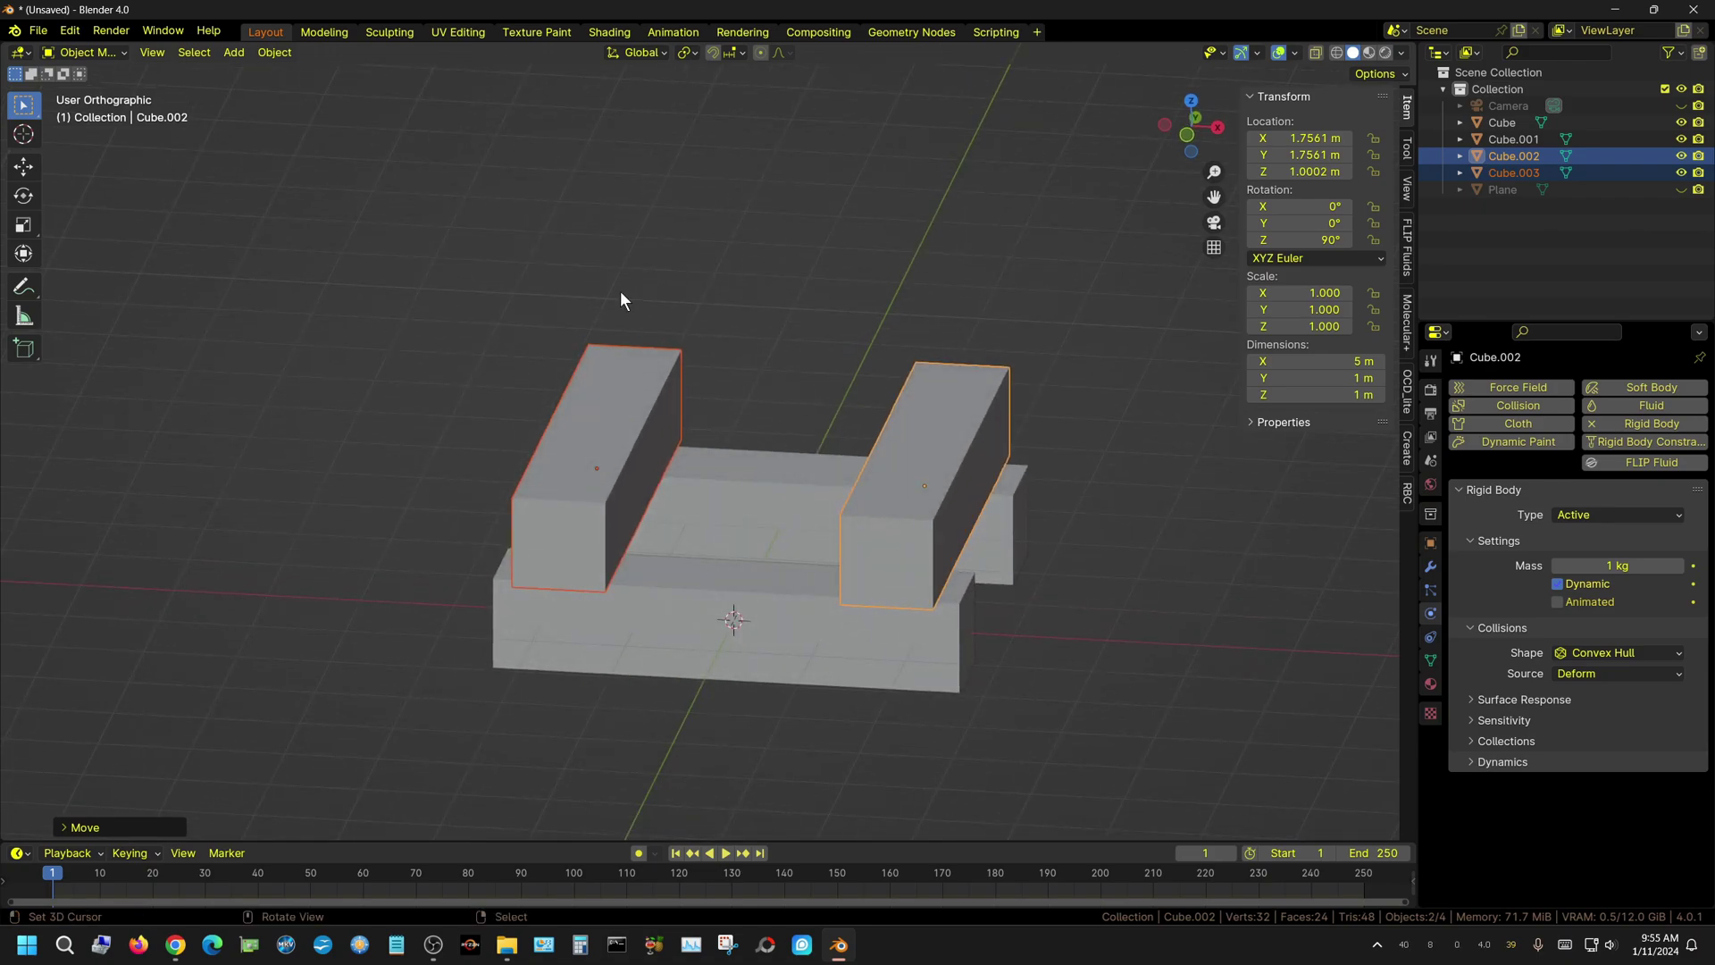
shift+click(783, 474)
shift+click(739, 623)
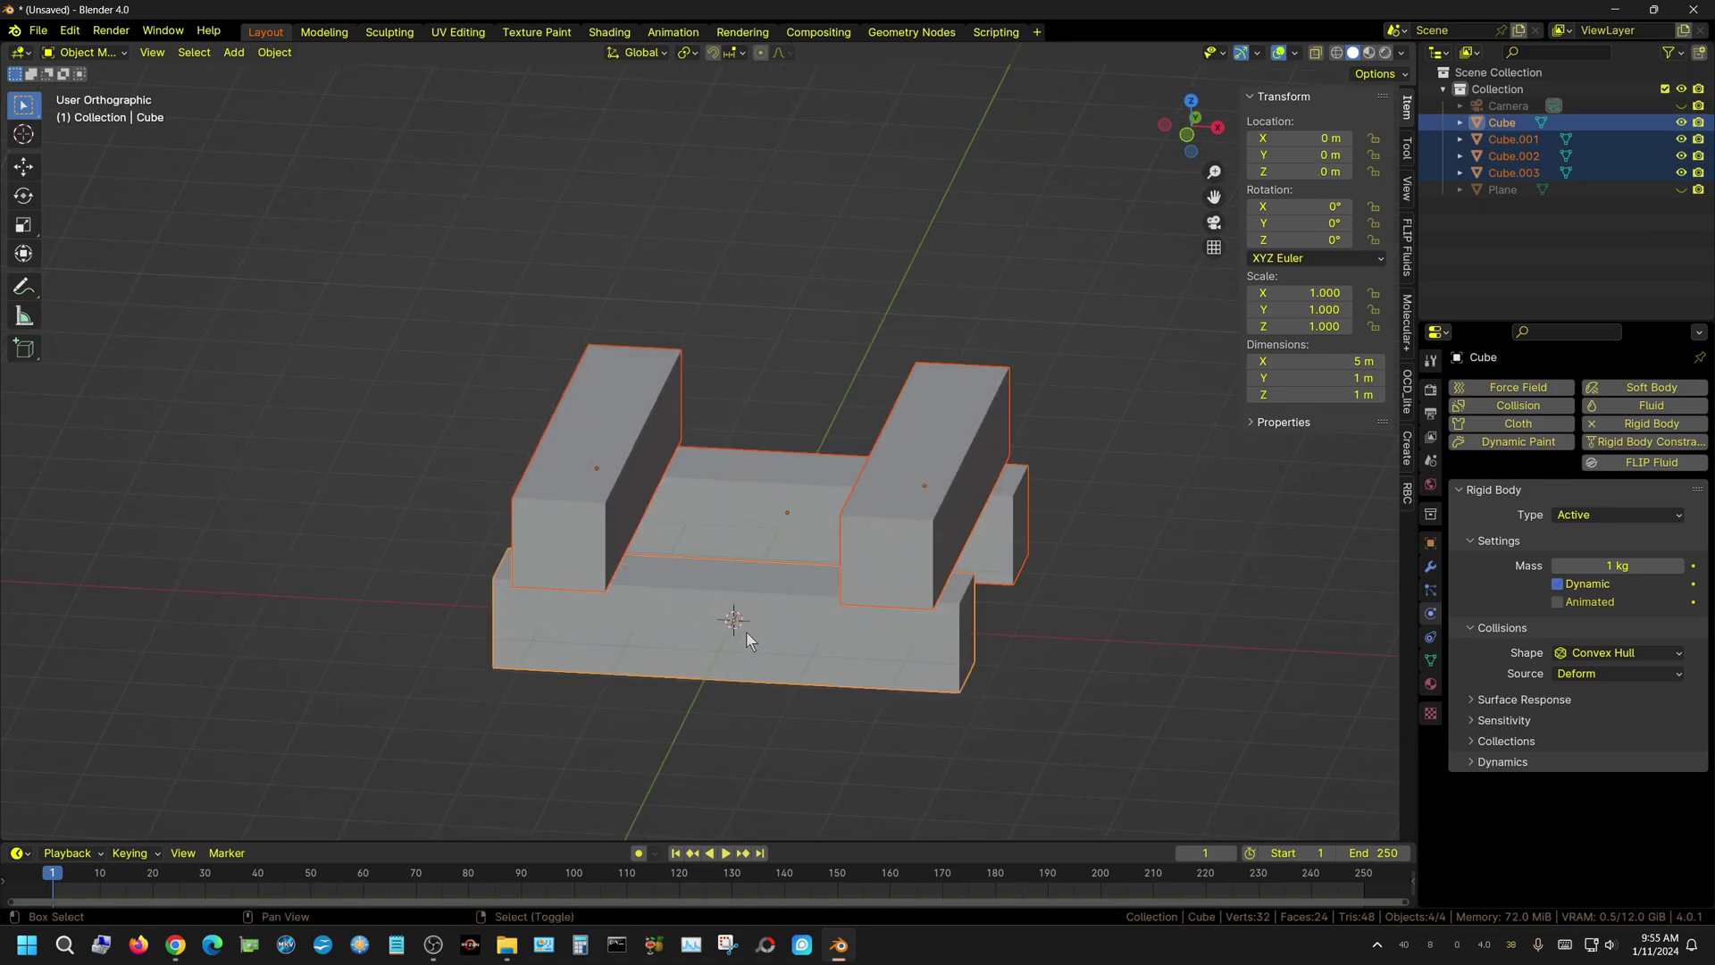
key(KP_1)
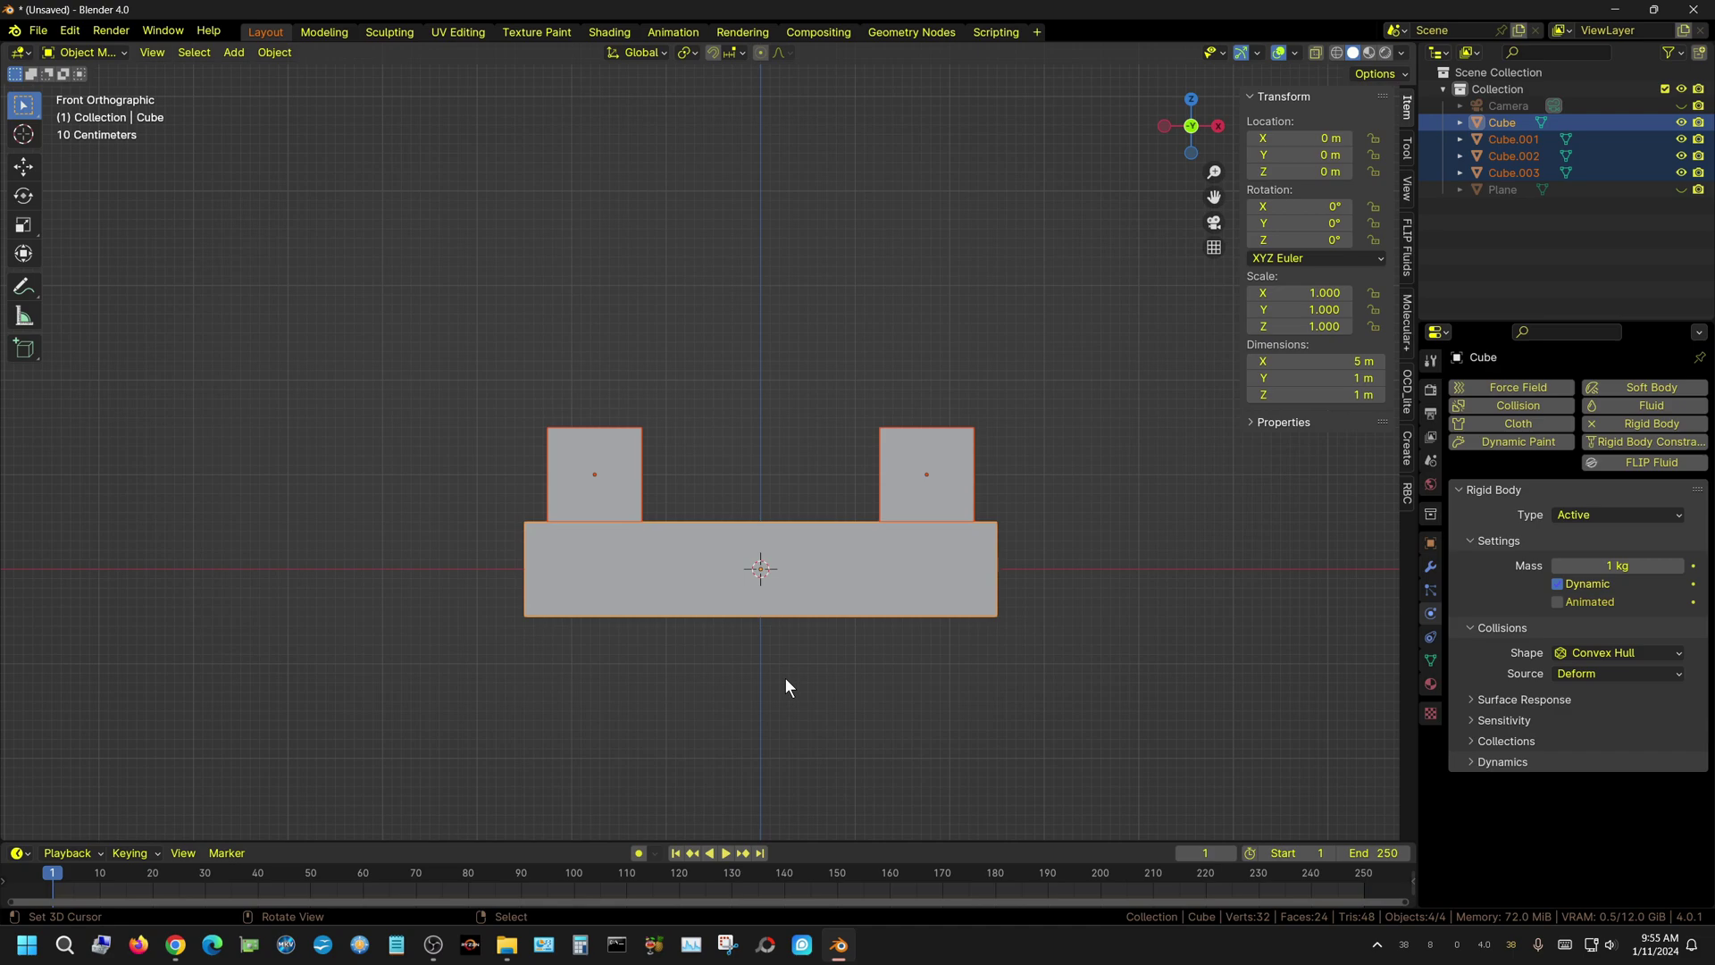
key(shift+d)
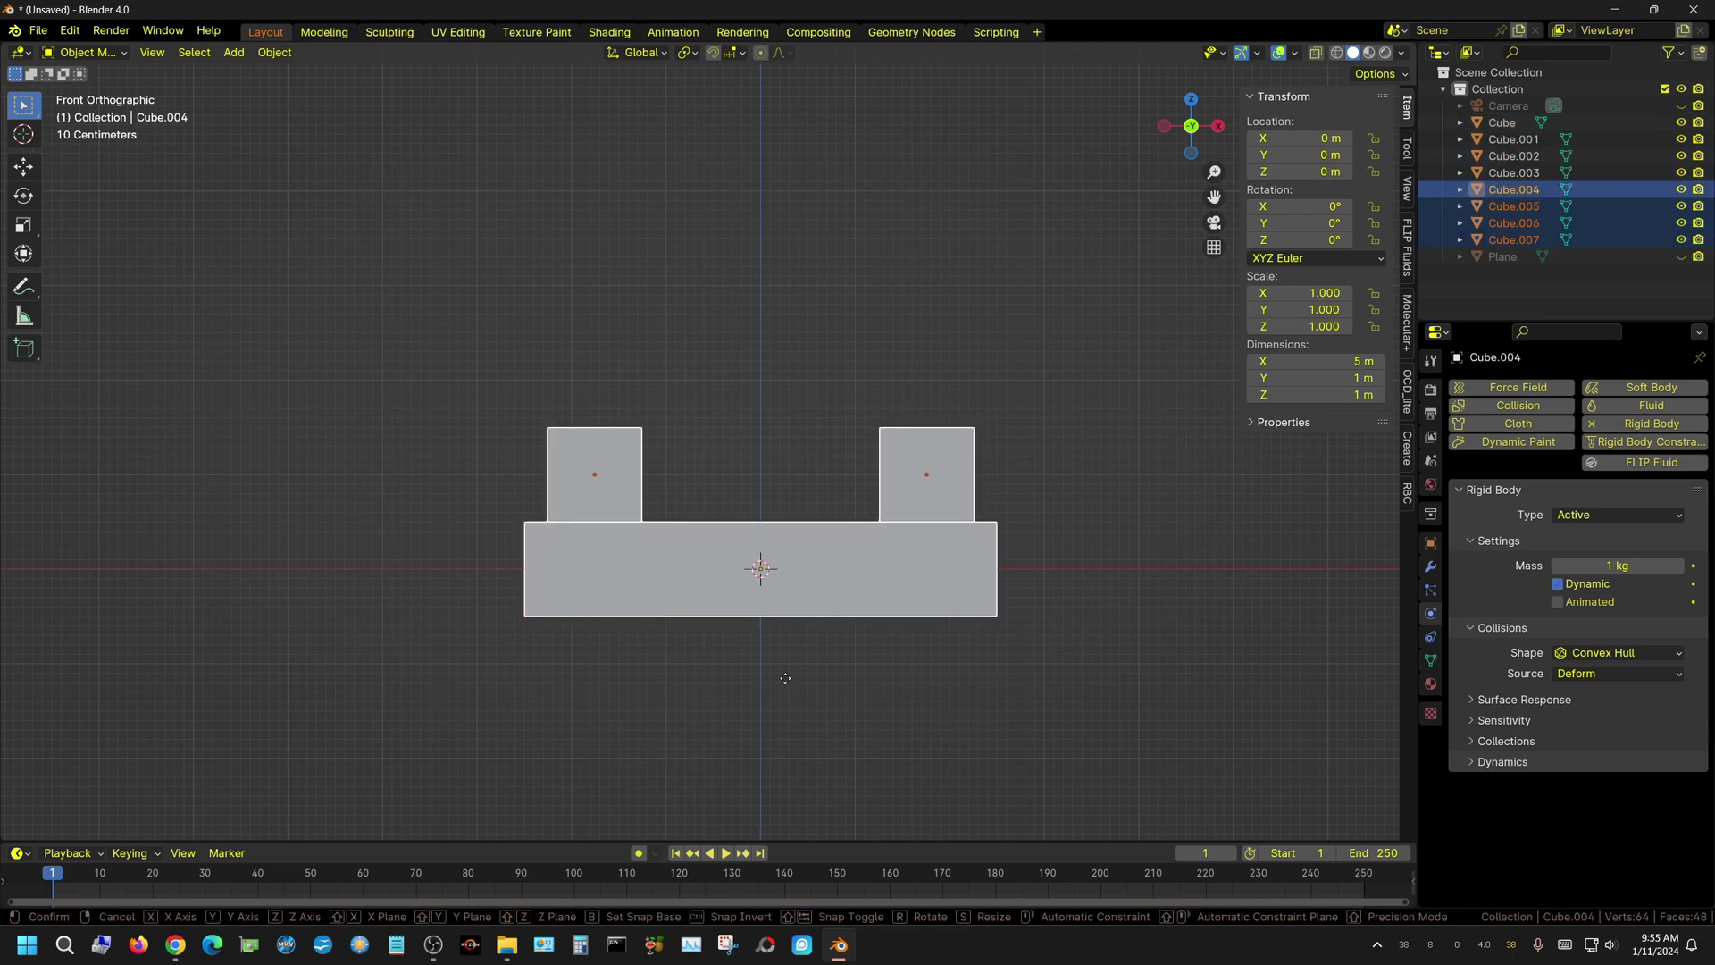
key(z)
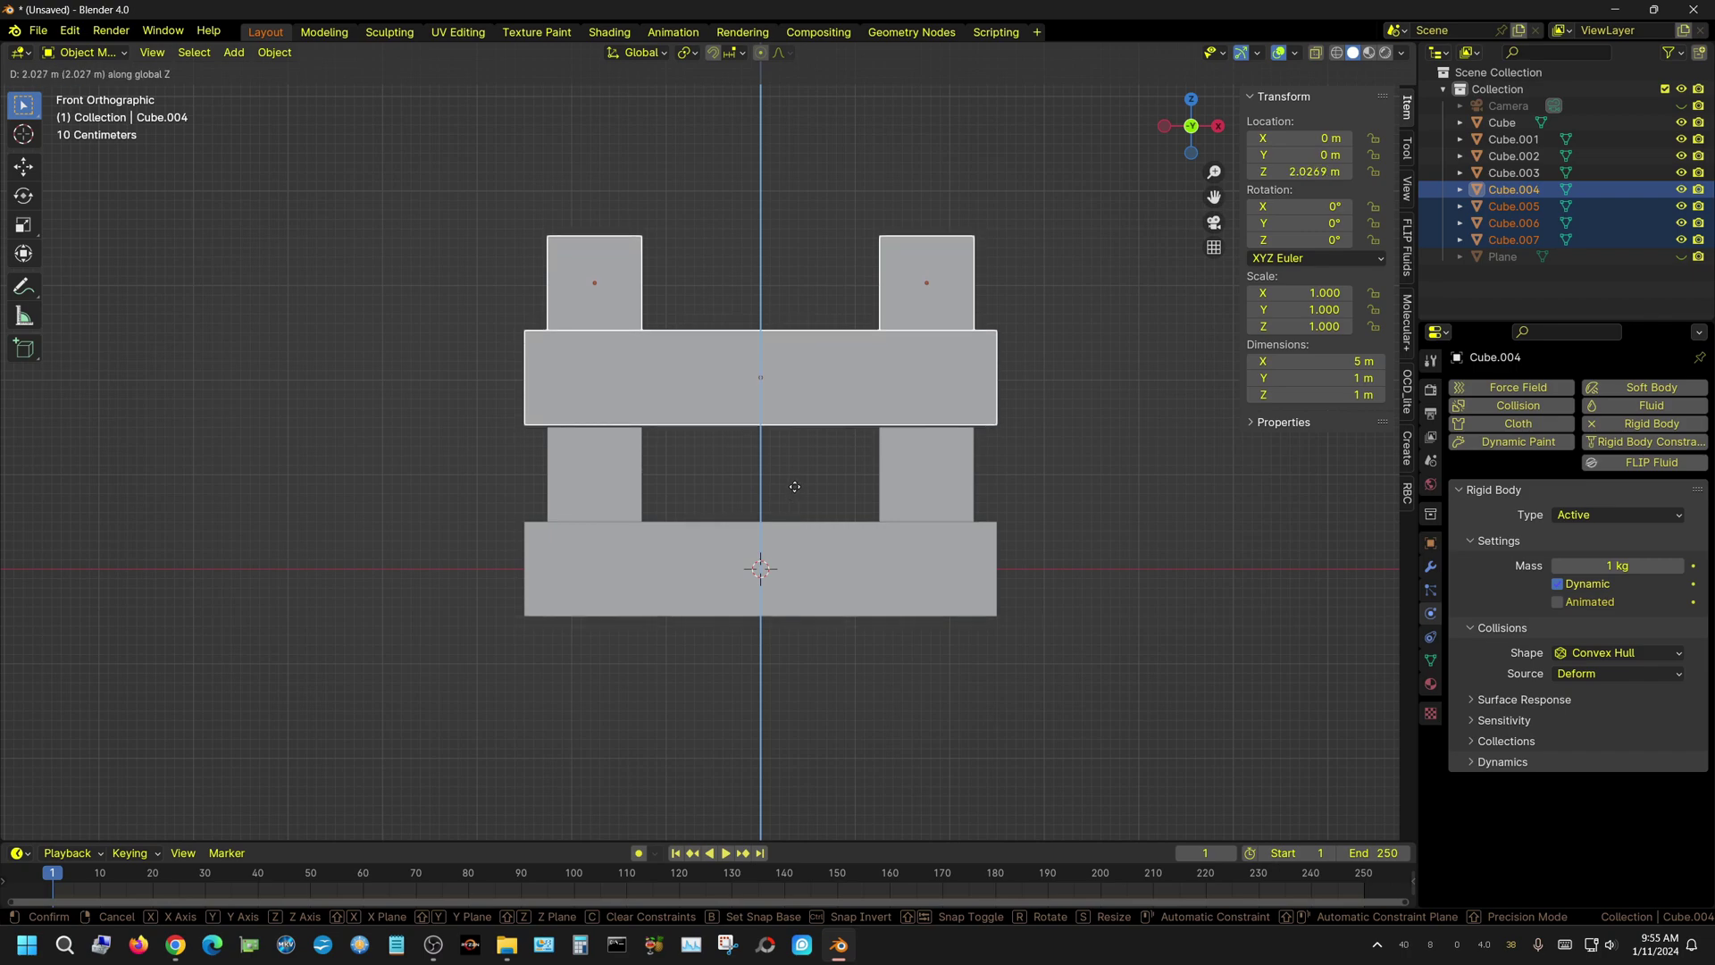
click(794, 485)
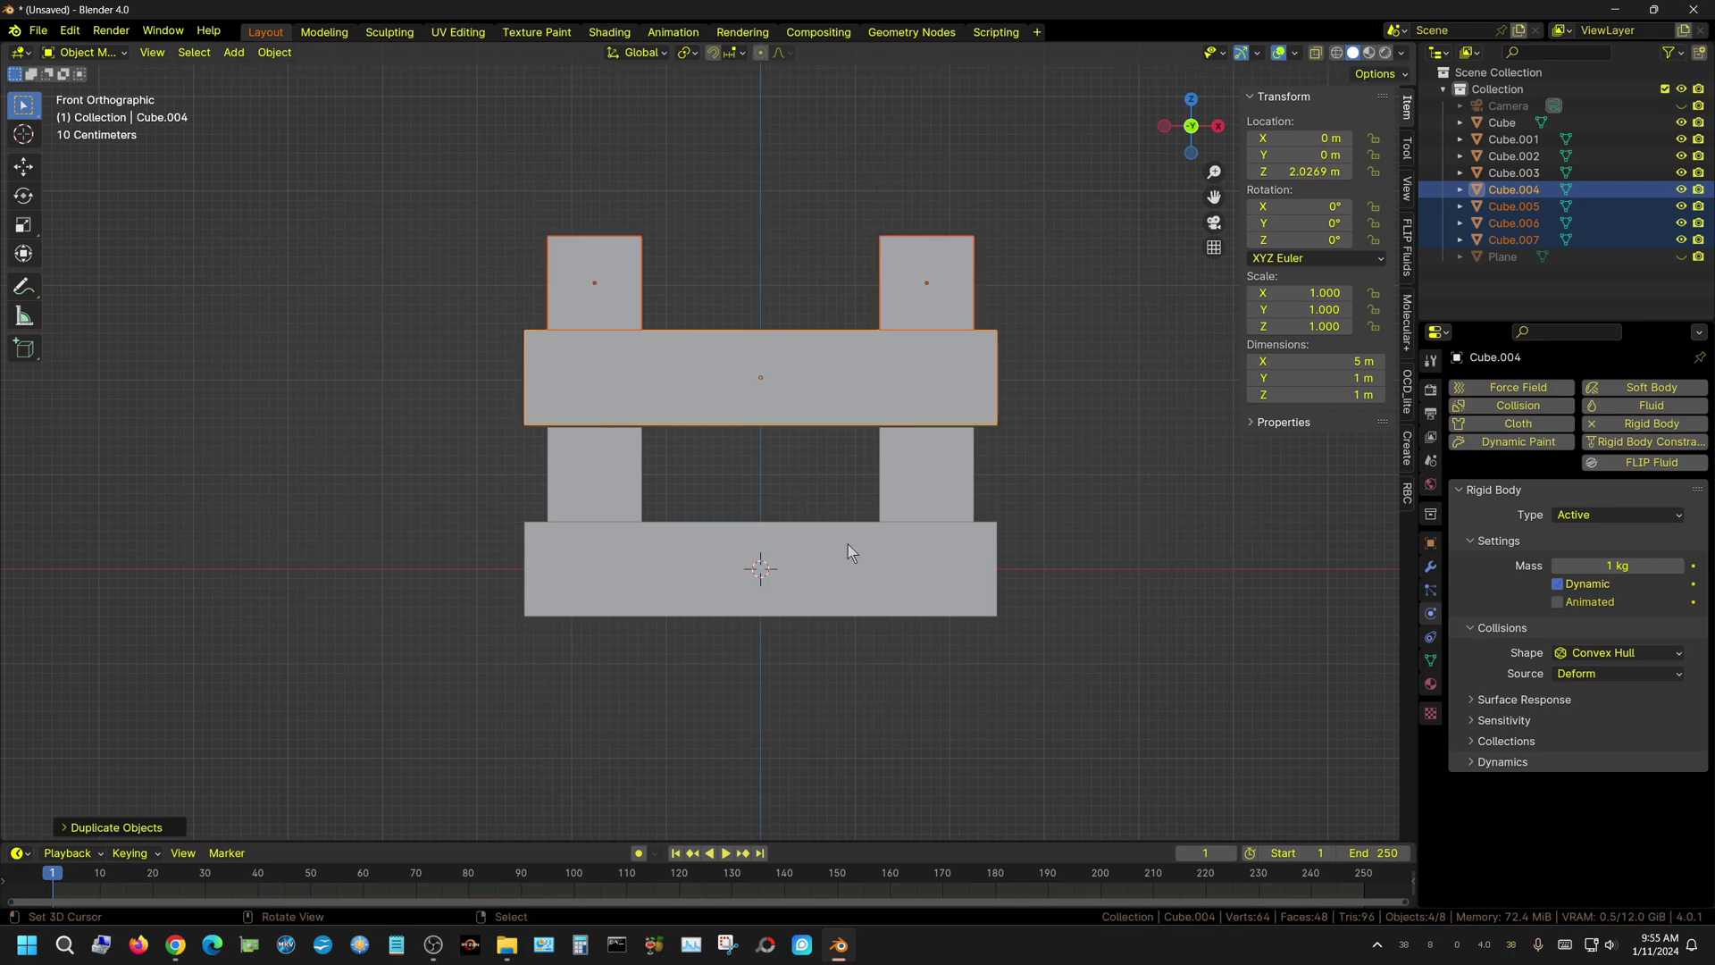
Repeat the last four-beam duplication three more times to extend the stack upward
scroll(1101, 454, up, 3)
scroll(1097, 456, up, 3)
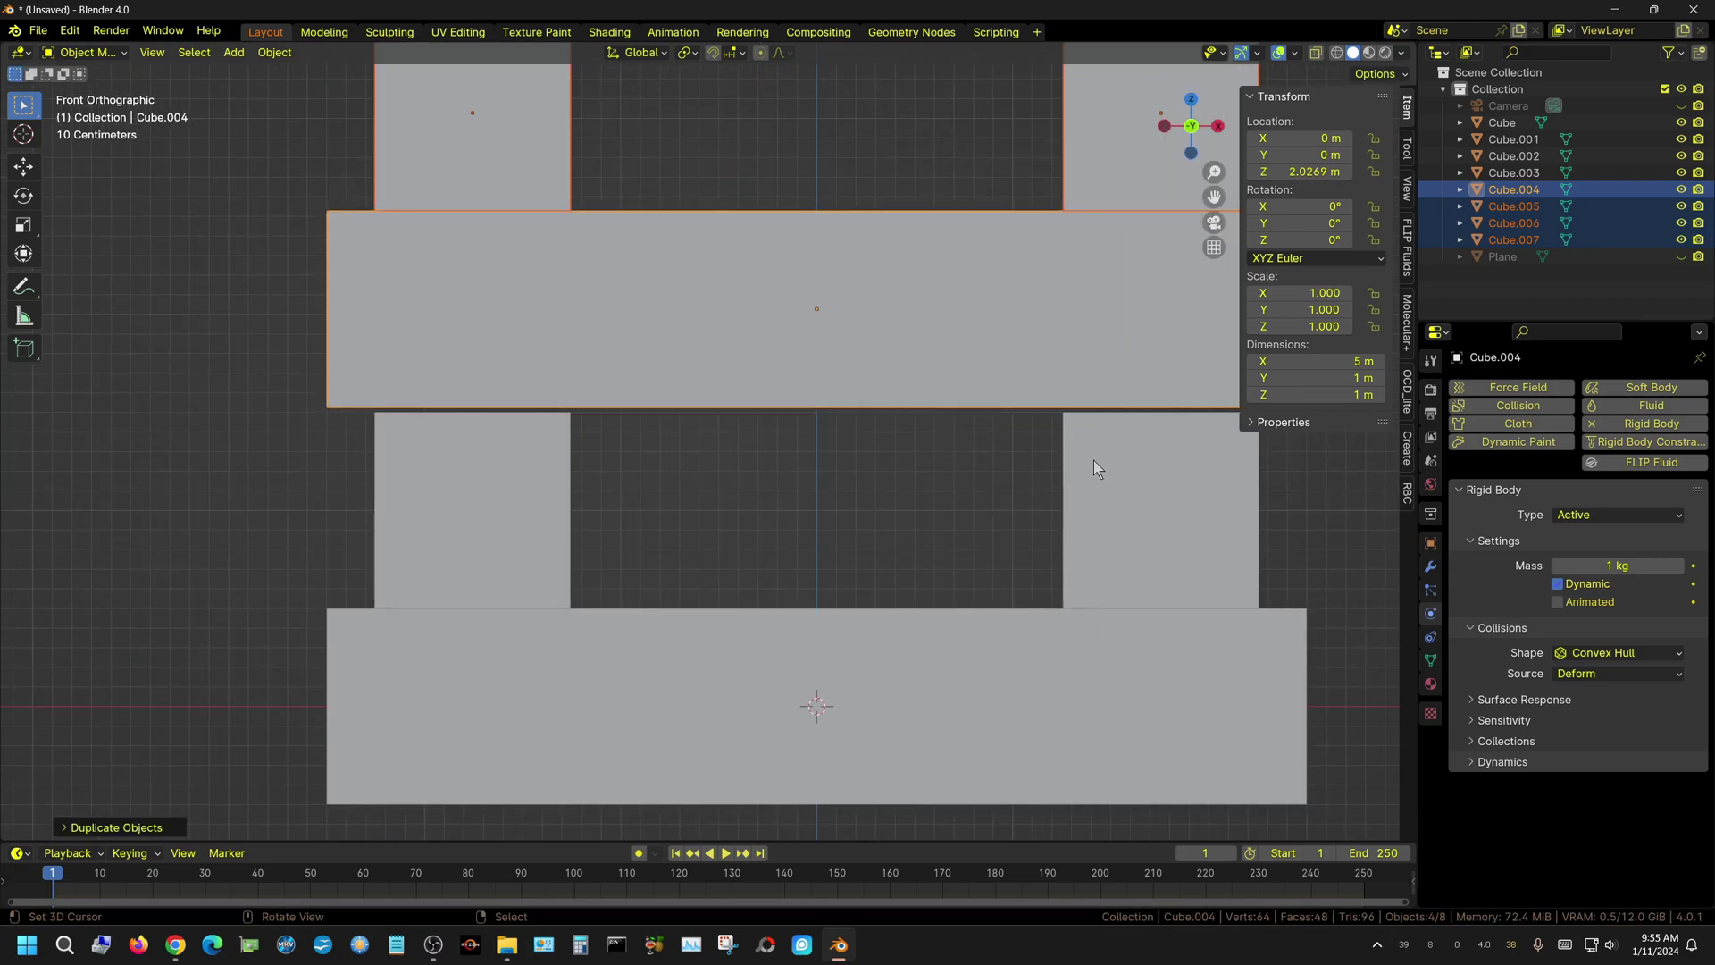
scroll(883, 464, down, 7)
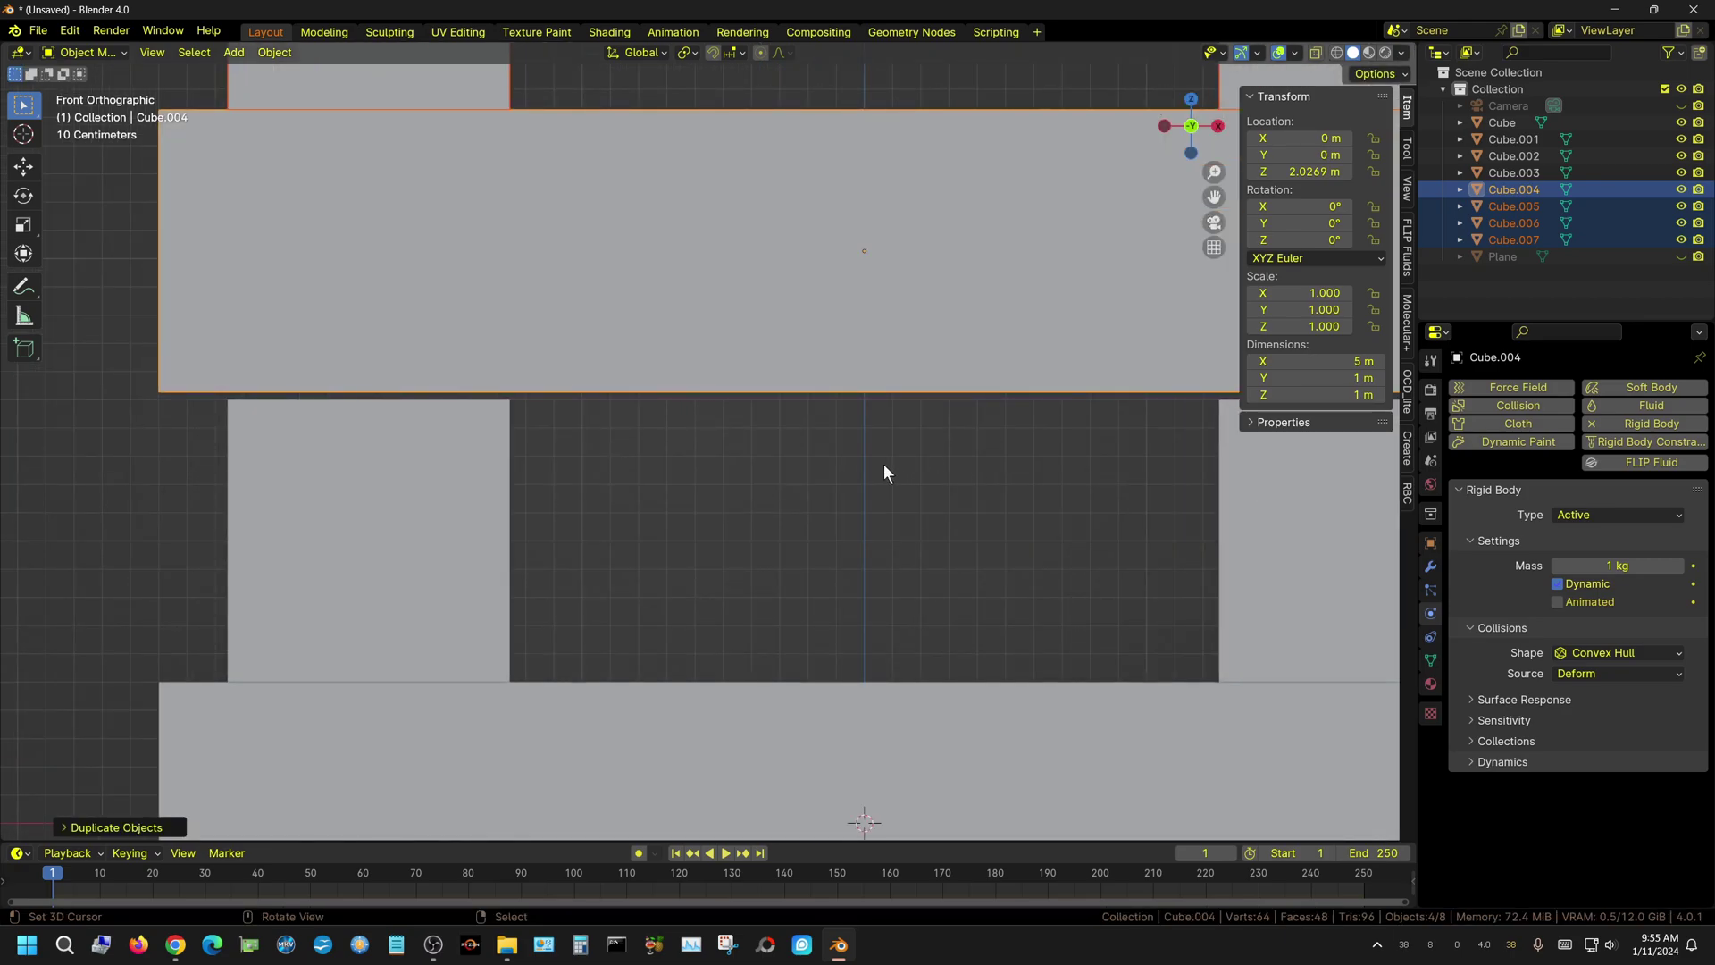
scroll(883, 475, down, 2)
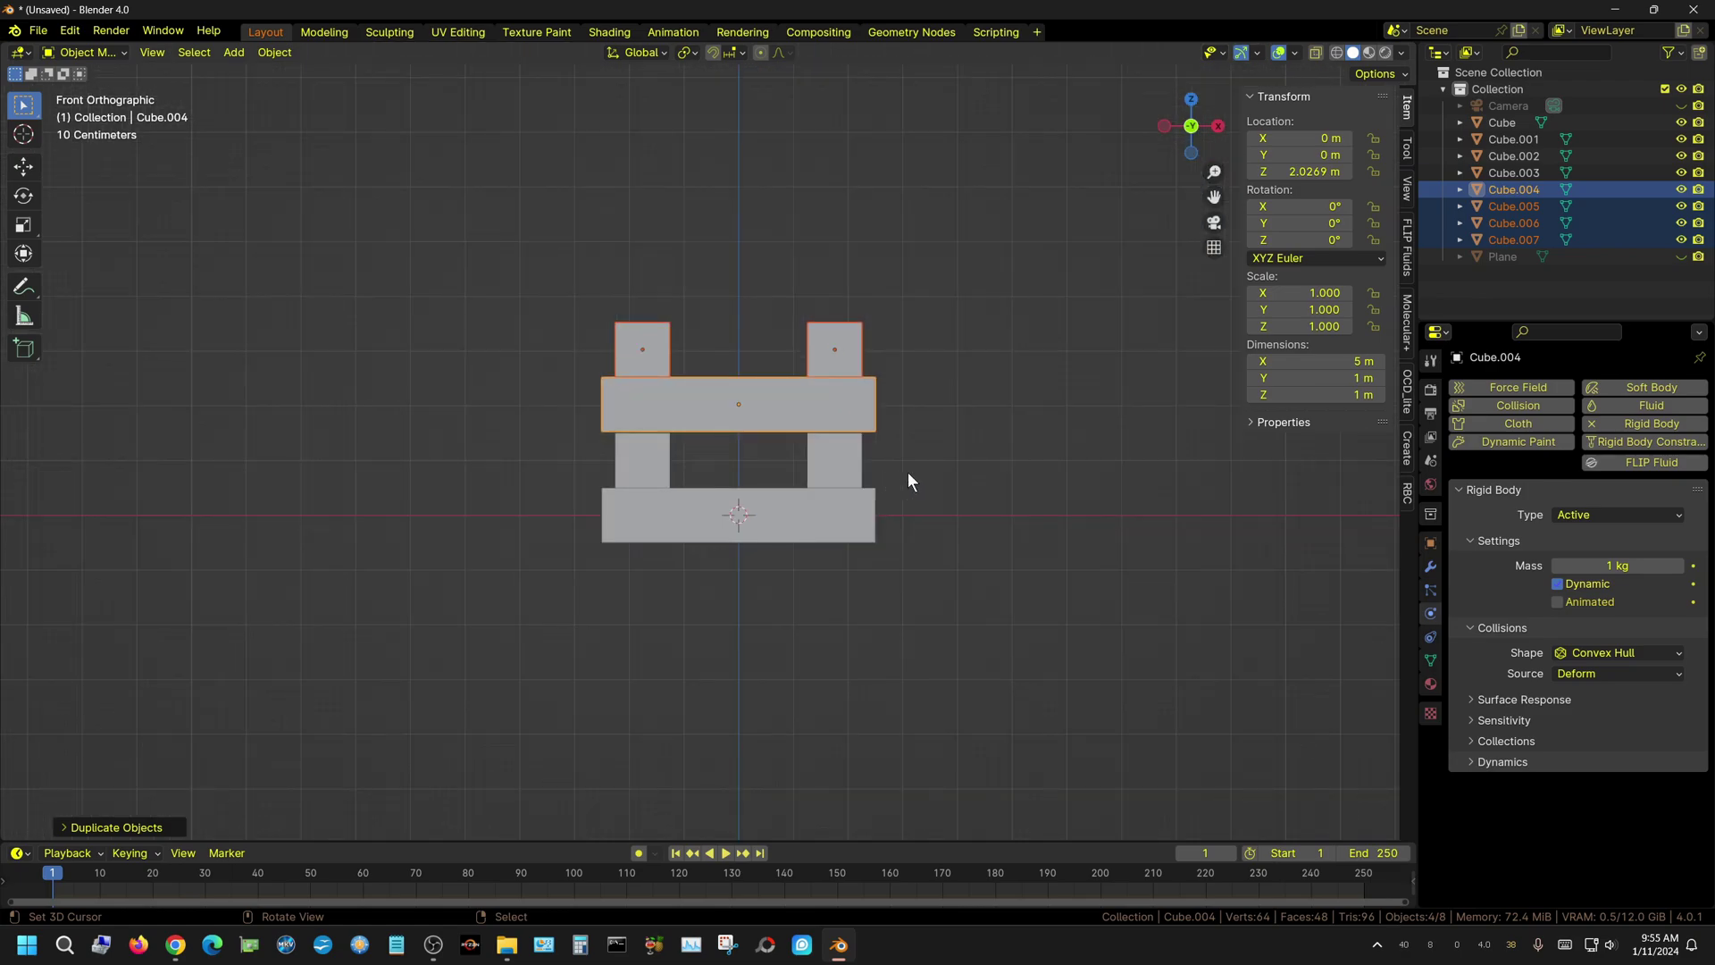
shift+middle_drag(1027, 432, 973, 609)
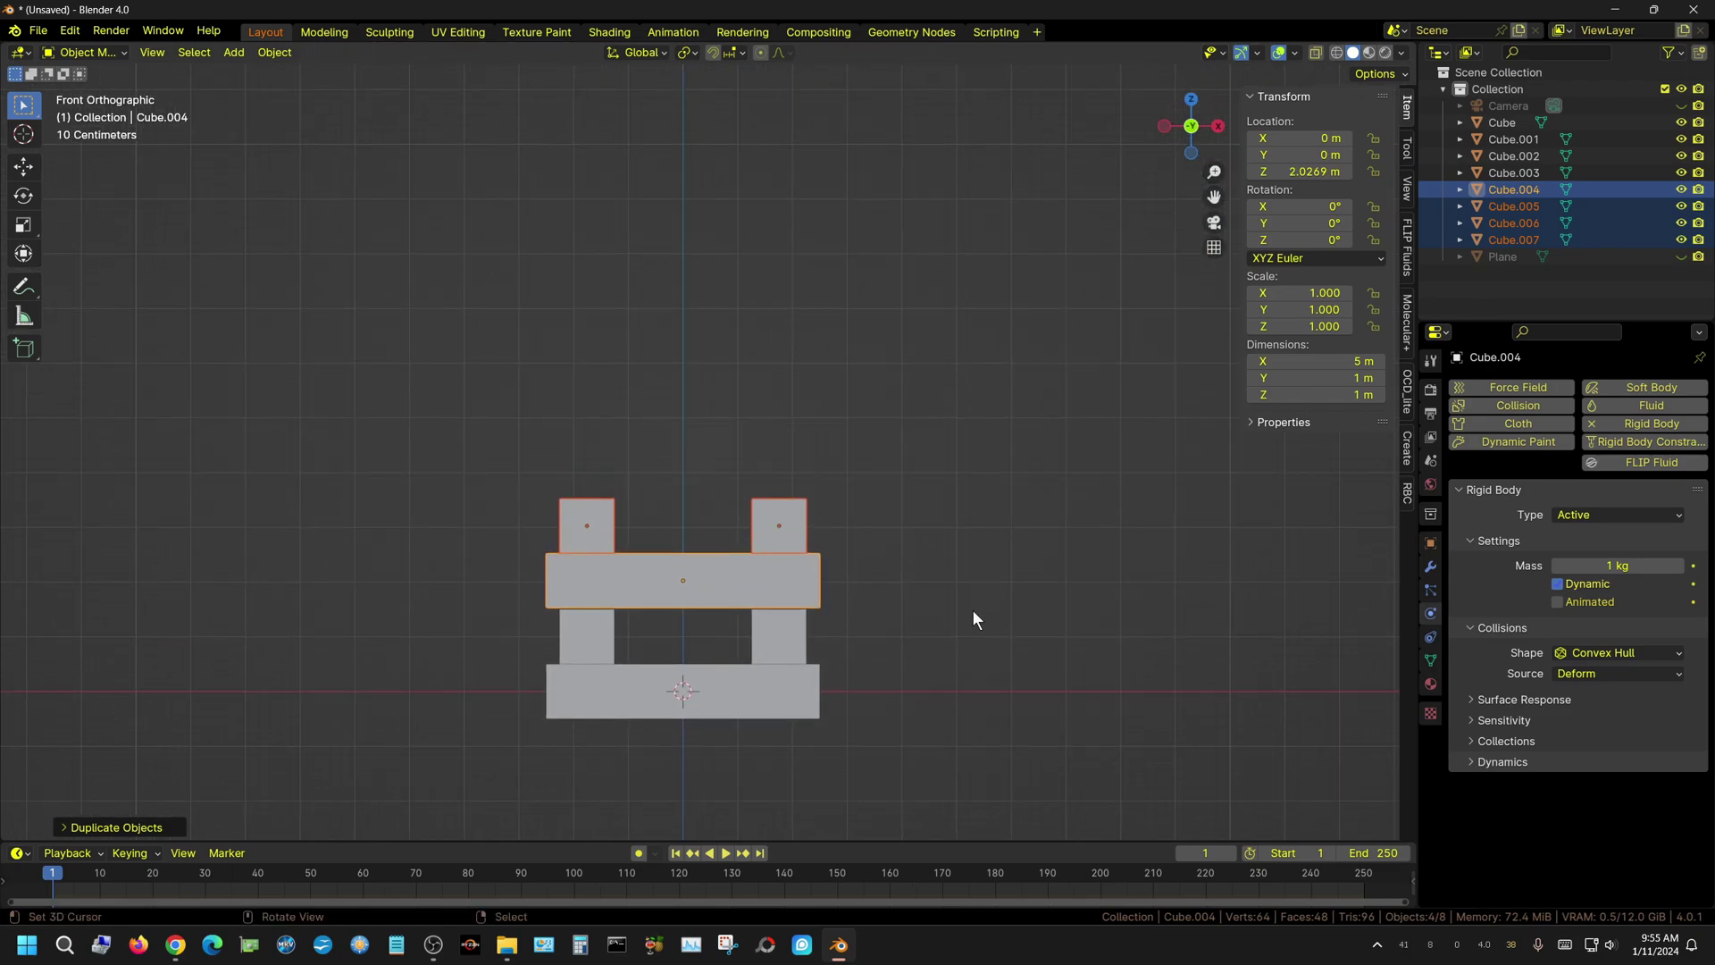
key(shift+r)
key(shift+r)
key(shift+r)
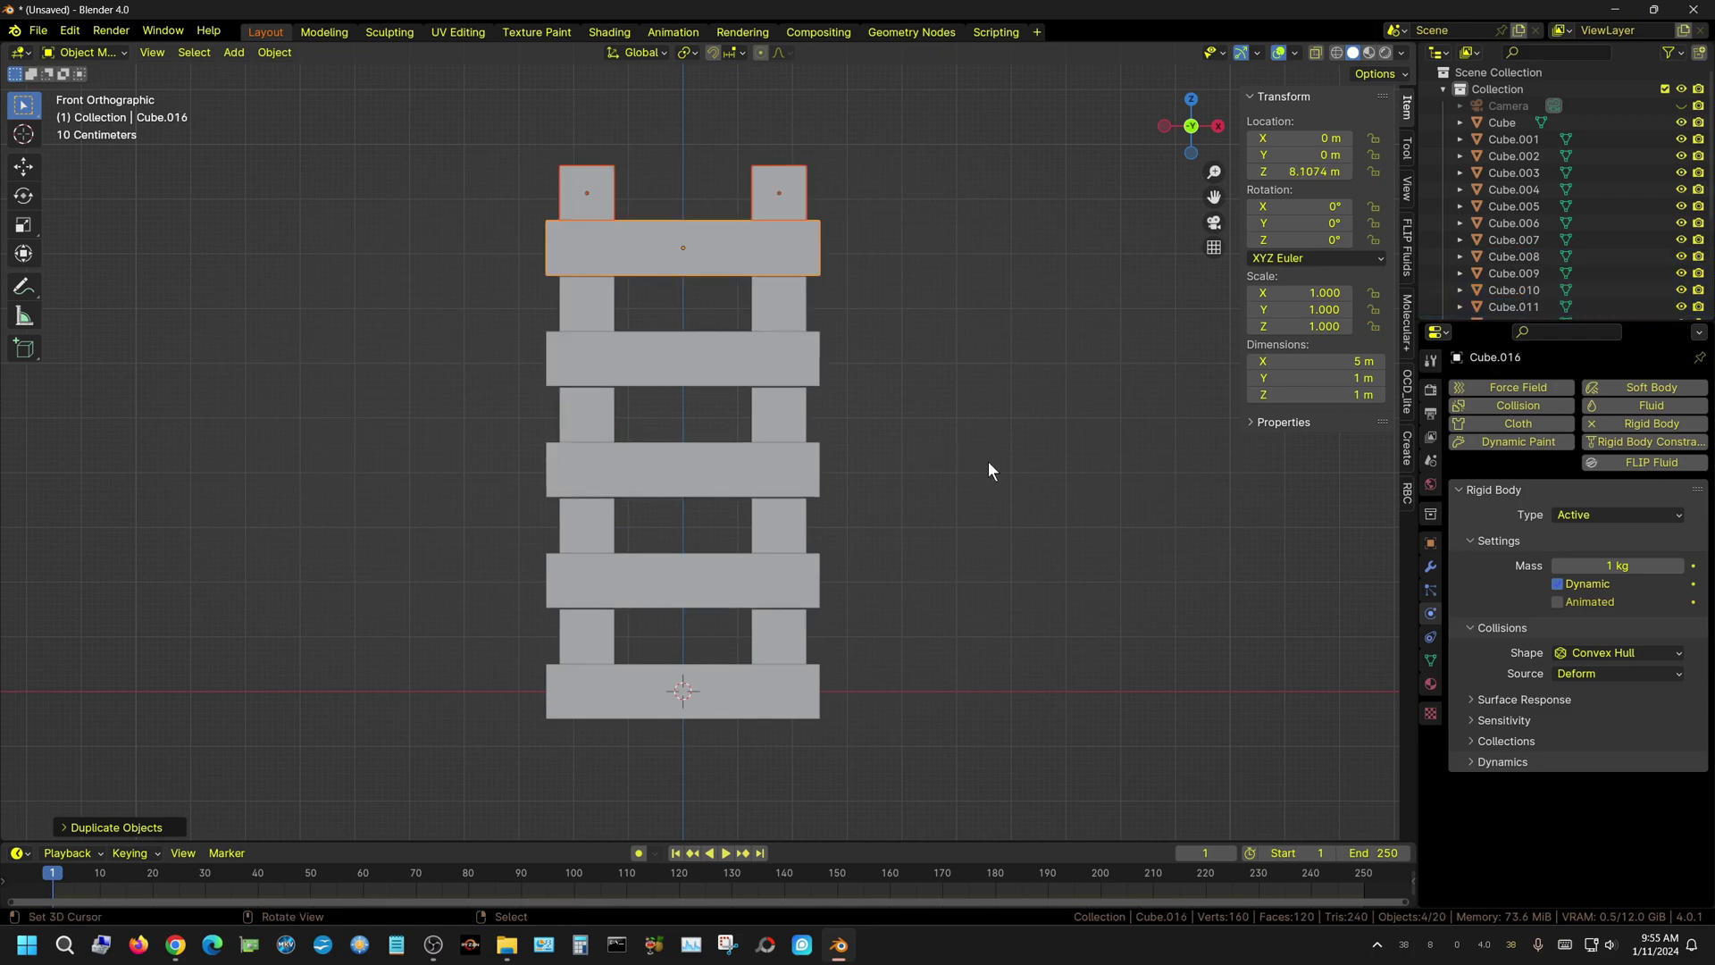
Unhide the ground plane in the scene
scroll(988, 461, down, 3)
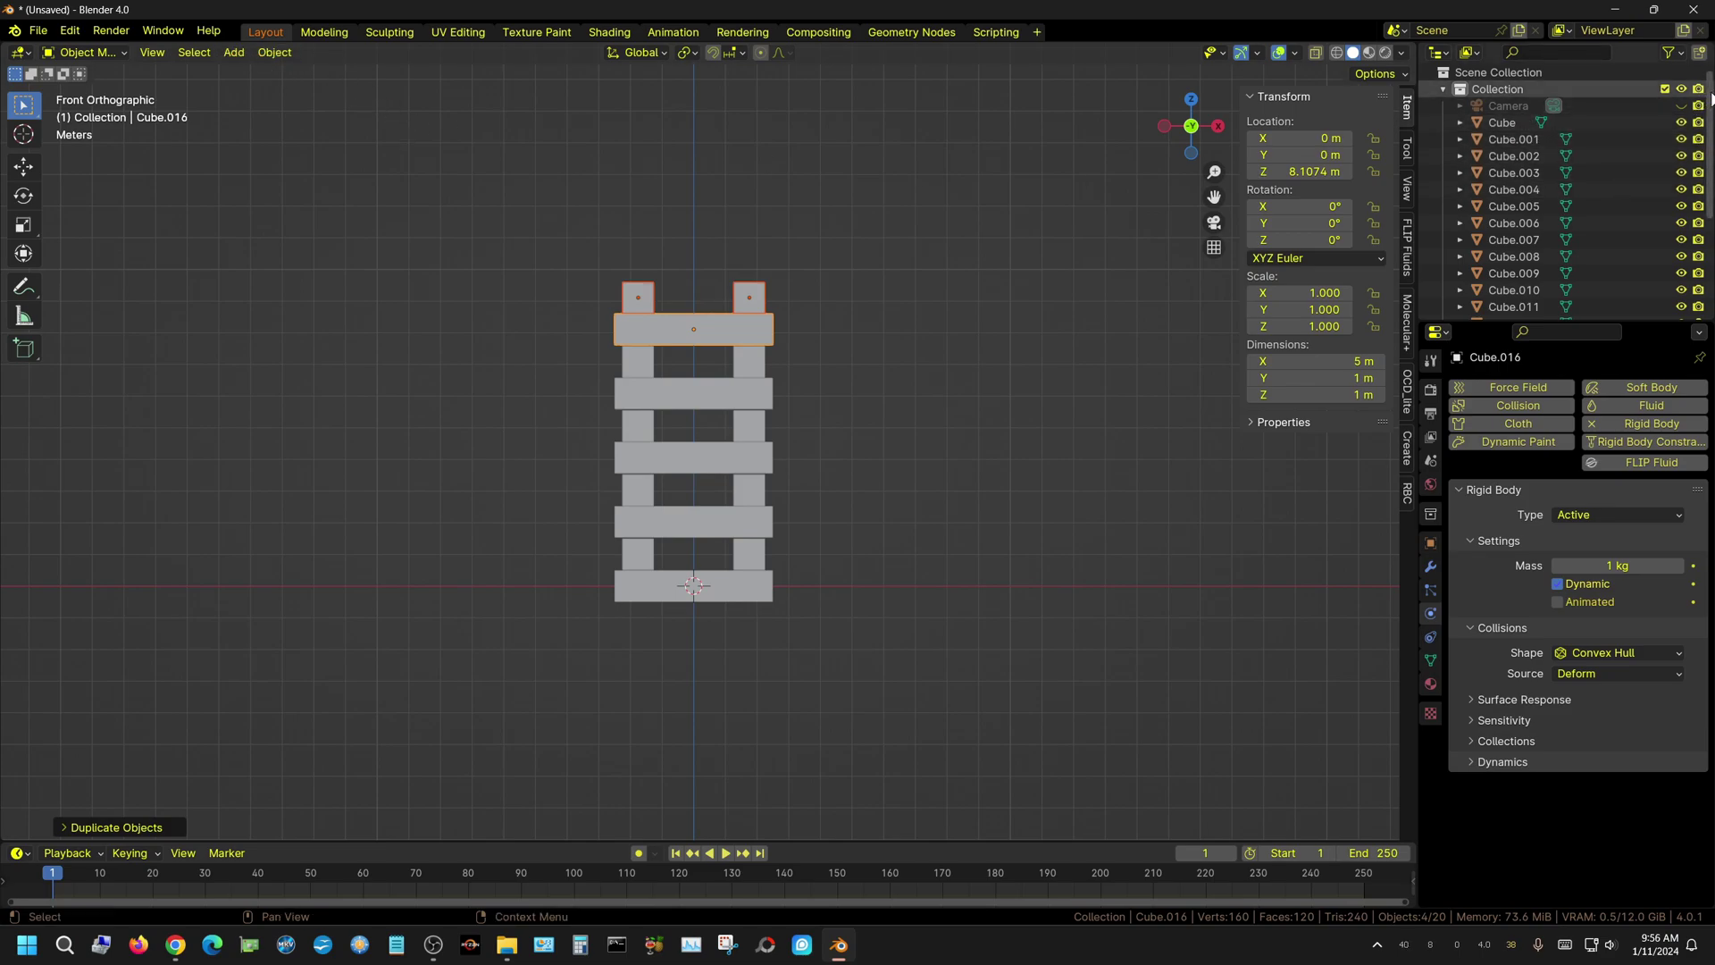
scroll(1565, 215, down, 5)
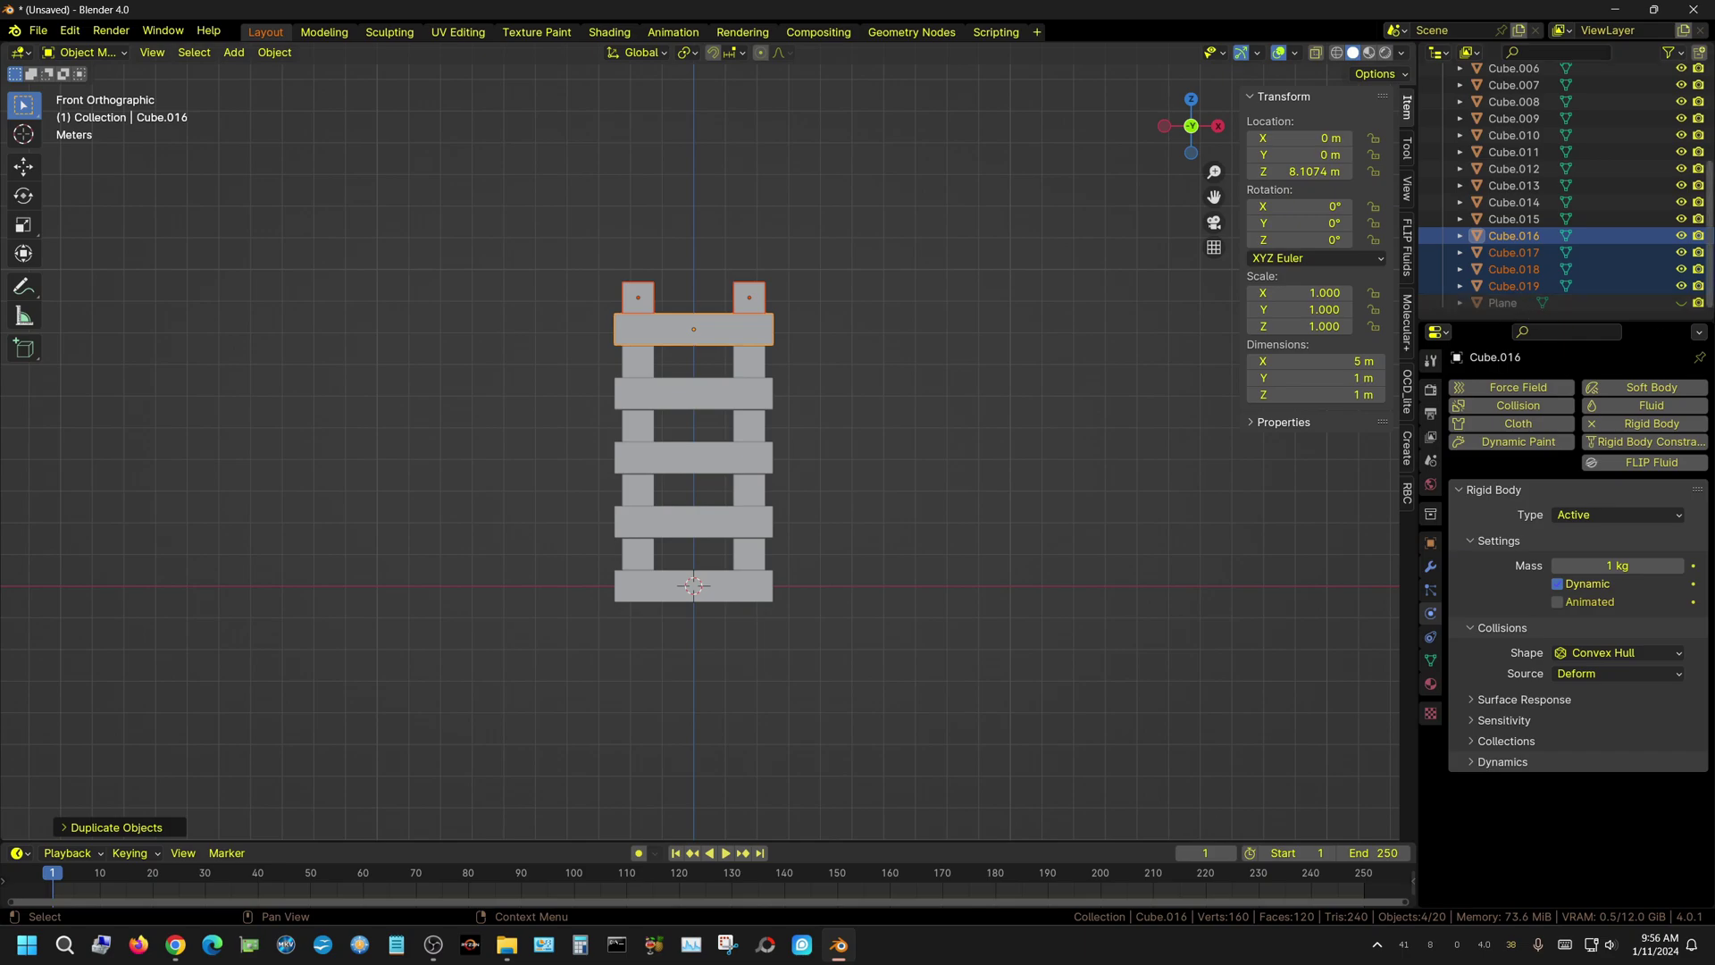
key(alt+h)
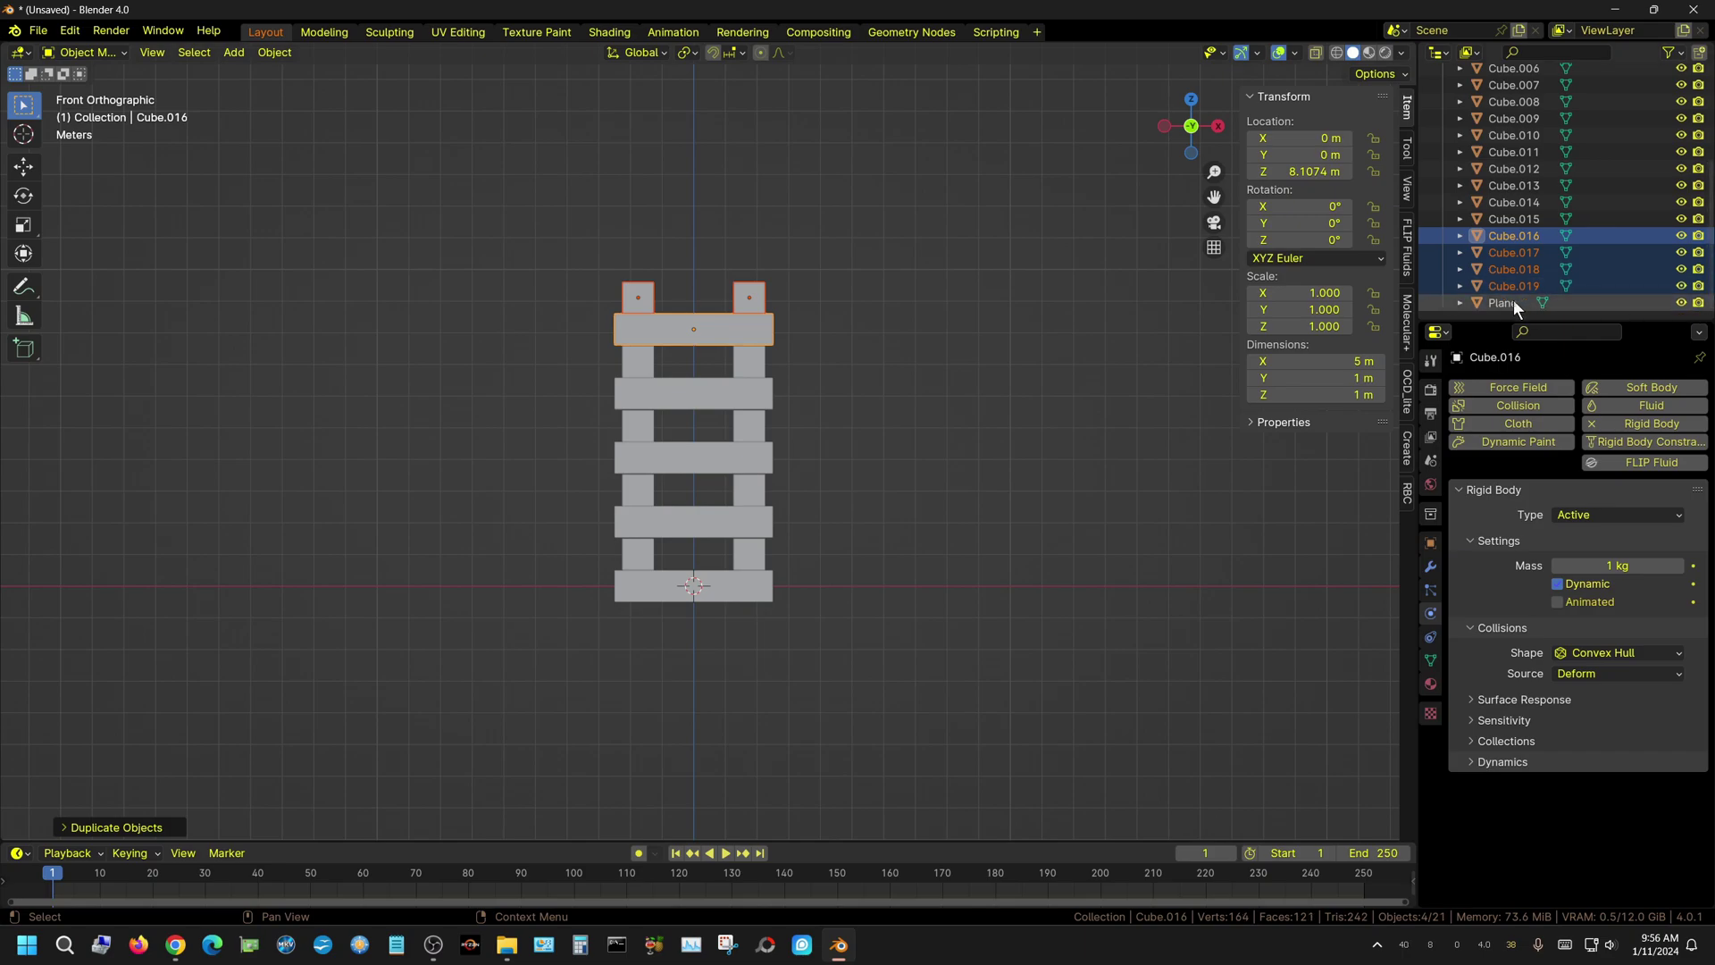
Lower the ground plane along the Z axis to about -0.506 m, just beneath the lowest beams
click(1513, 301)
scroll(804, 668, up, 4)
shift+middle_drag(795, 672, 877, 413)
scroll(870, 447, up, 5)
scroll(865, 463, up, 4)
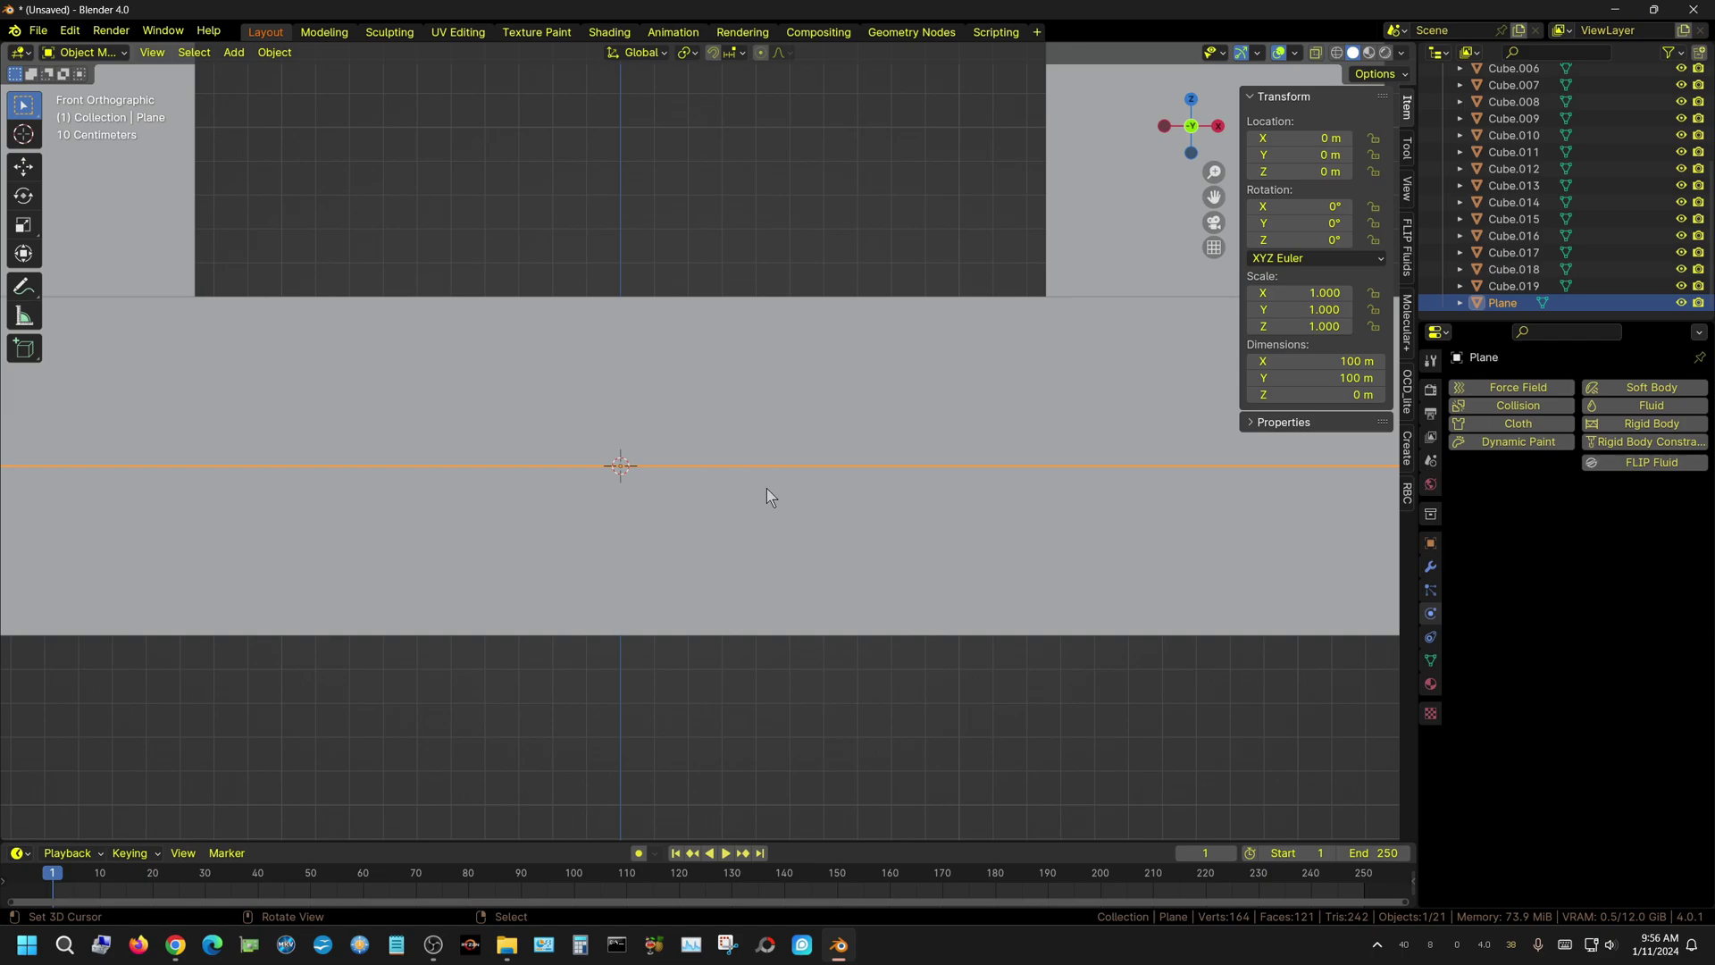
key(g)
key(z)
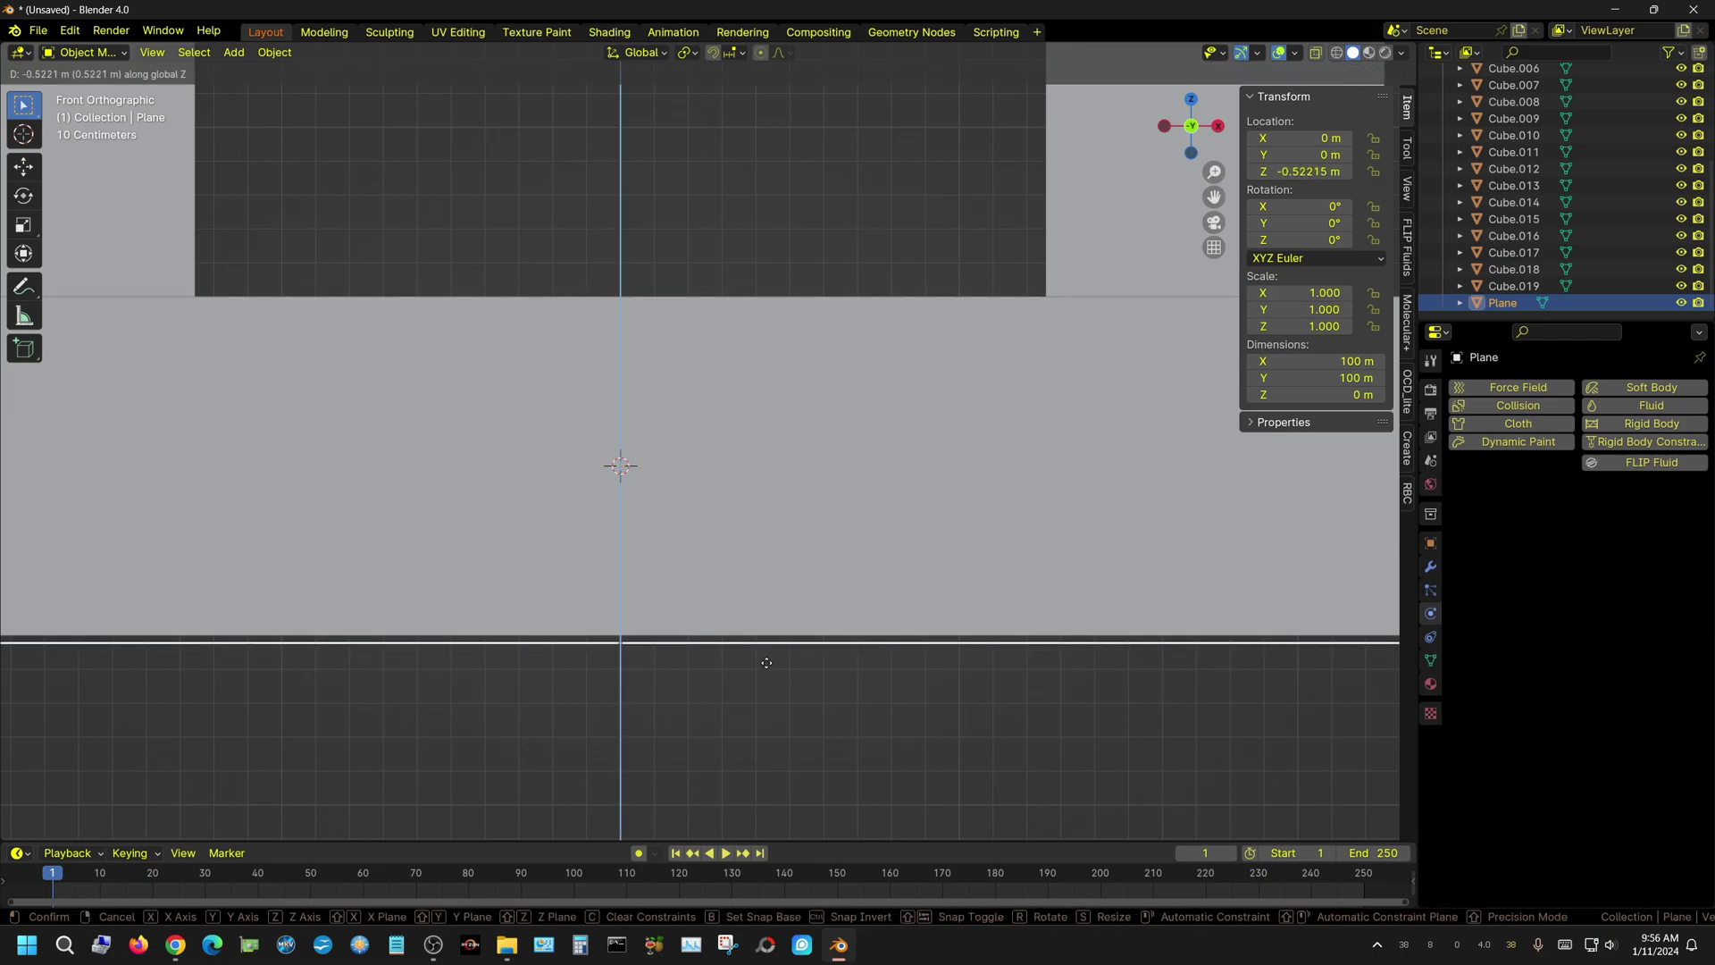
click(768, 659)
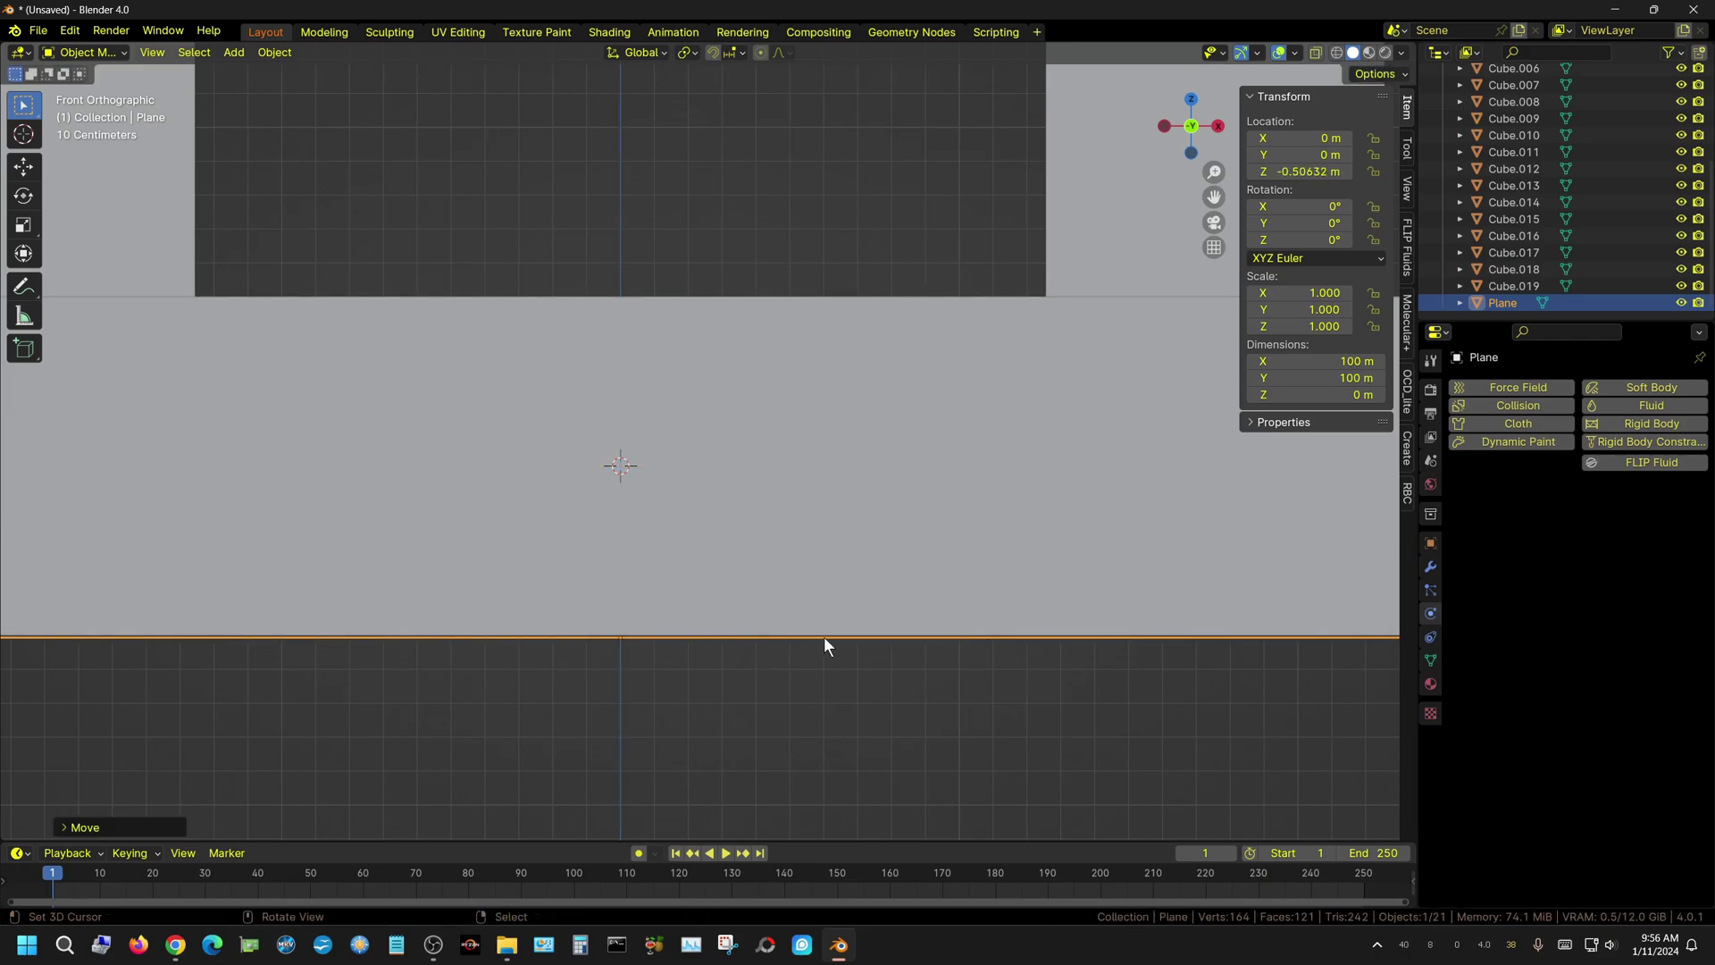
scroll(937, 657, up, 4)
scroll(936, 663, down, 12)
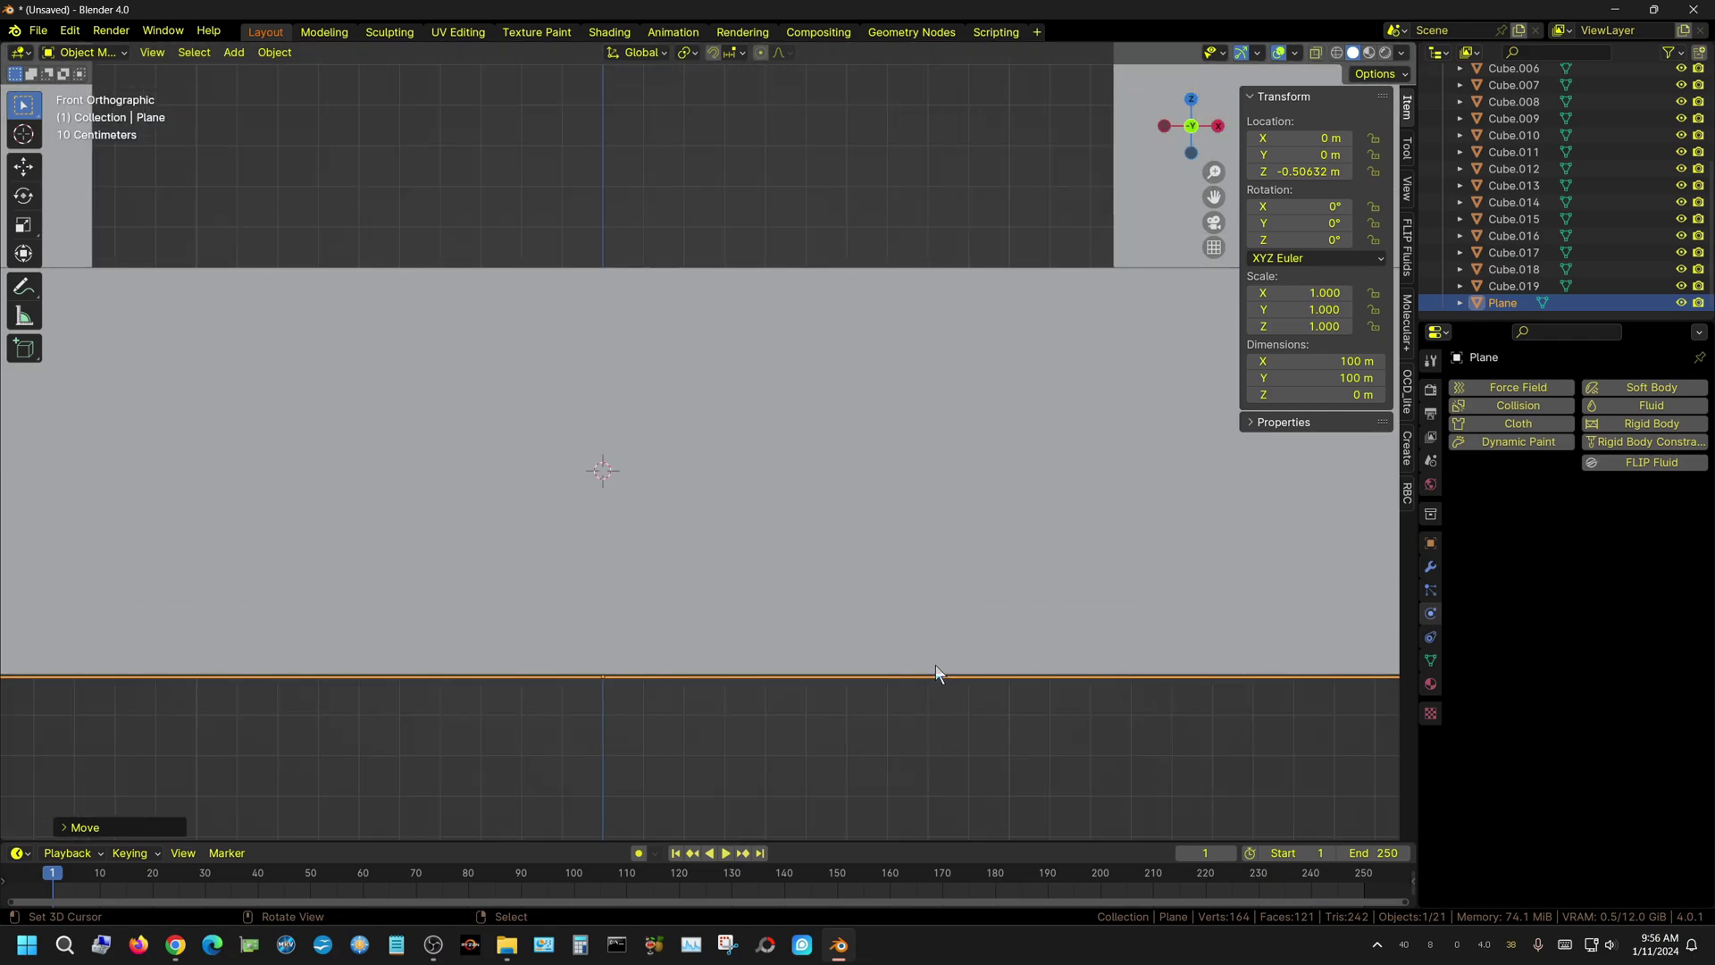
Add a force field of type Force at the base of the beam stack
scroll(937, 657, down, 3)
middle_drag(972, 604, 880, 640)
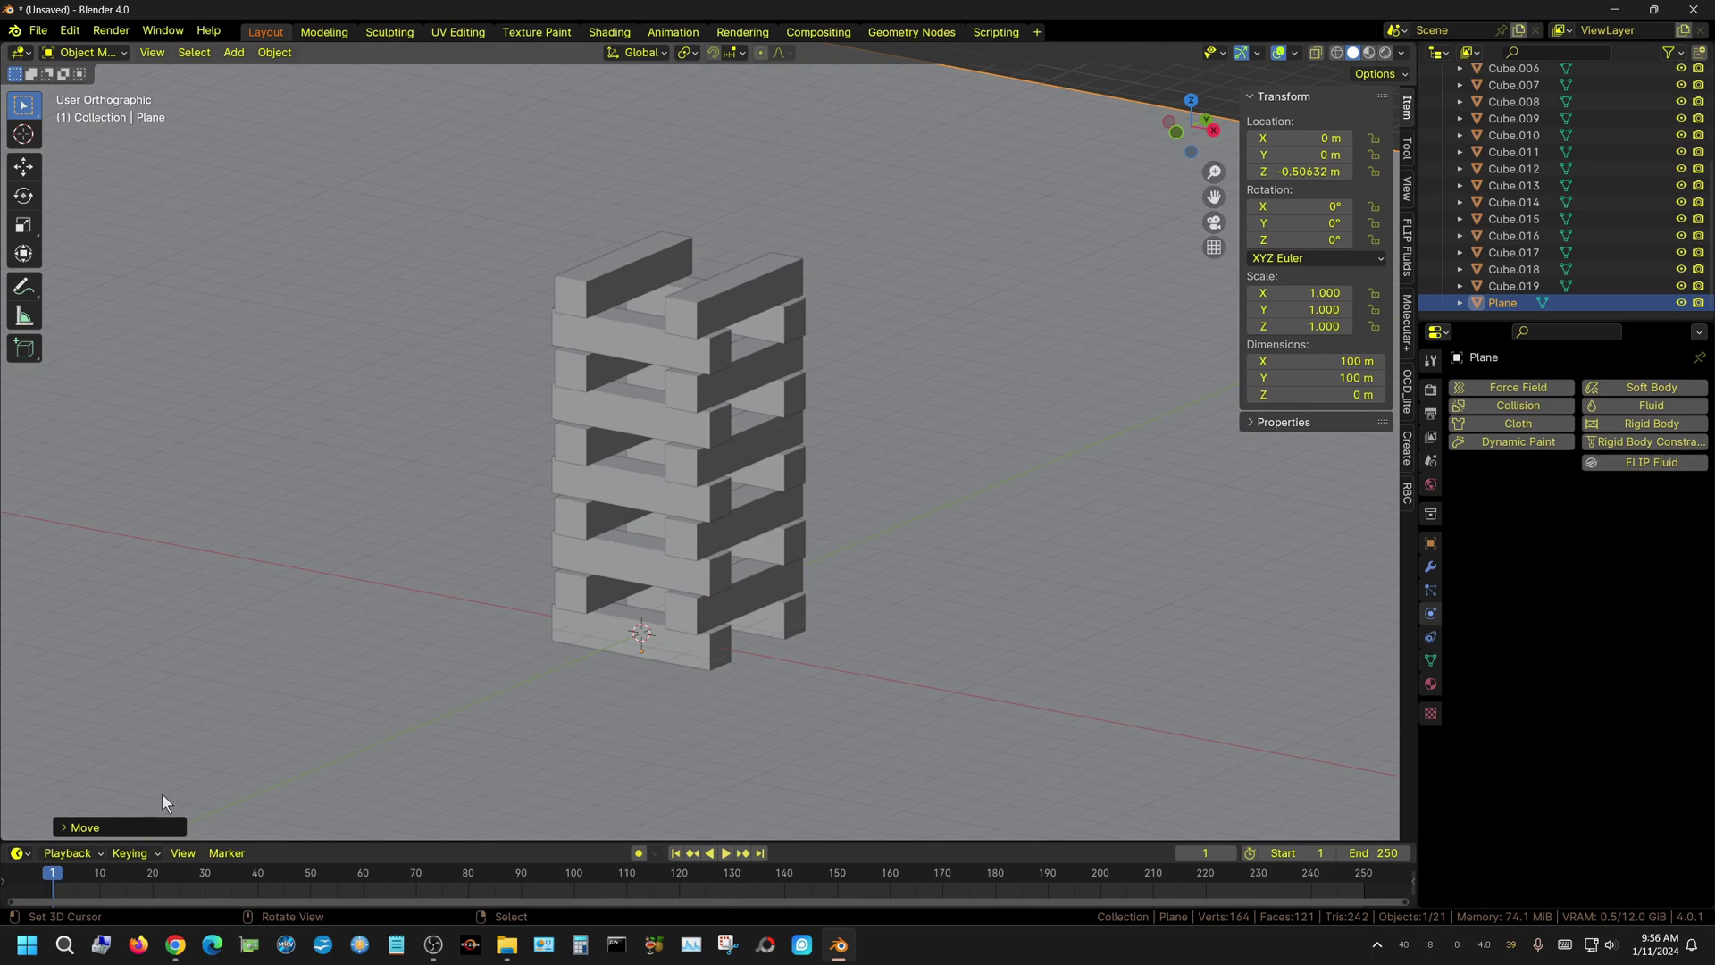
click(236, 53)
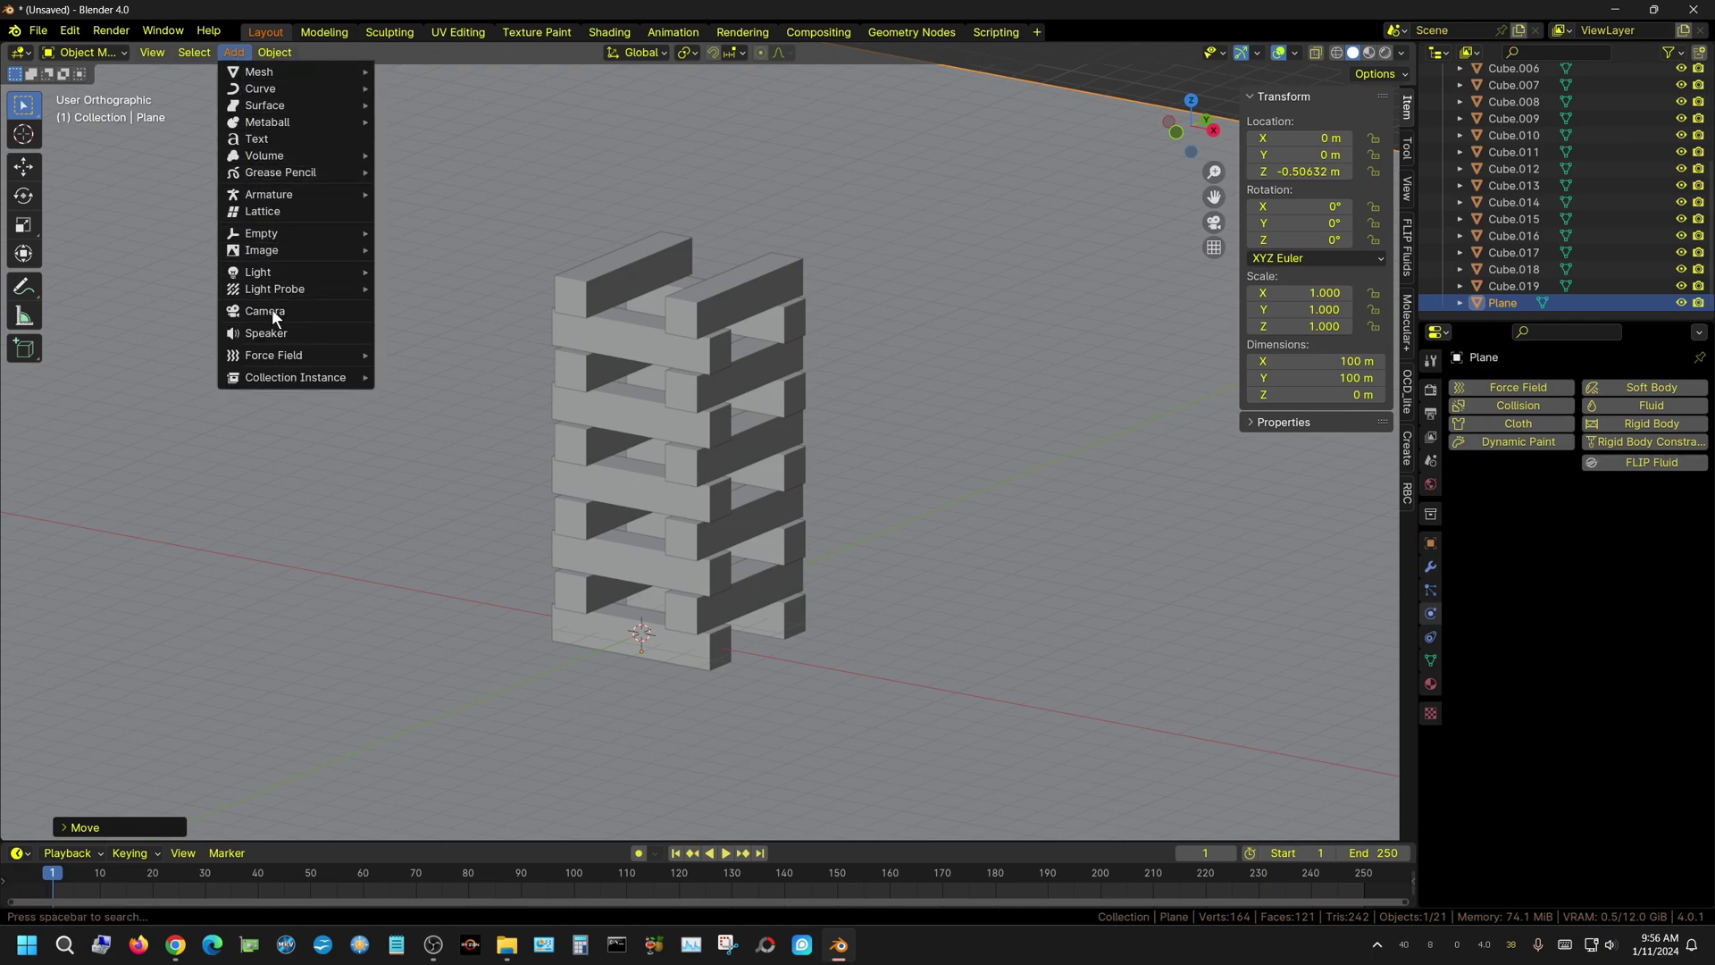
mouse_move(277, 352)
click(422, 355)
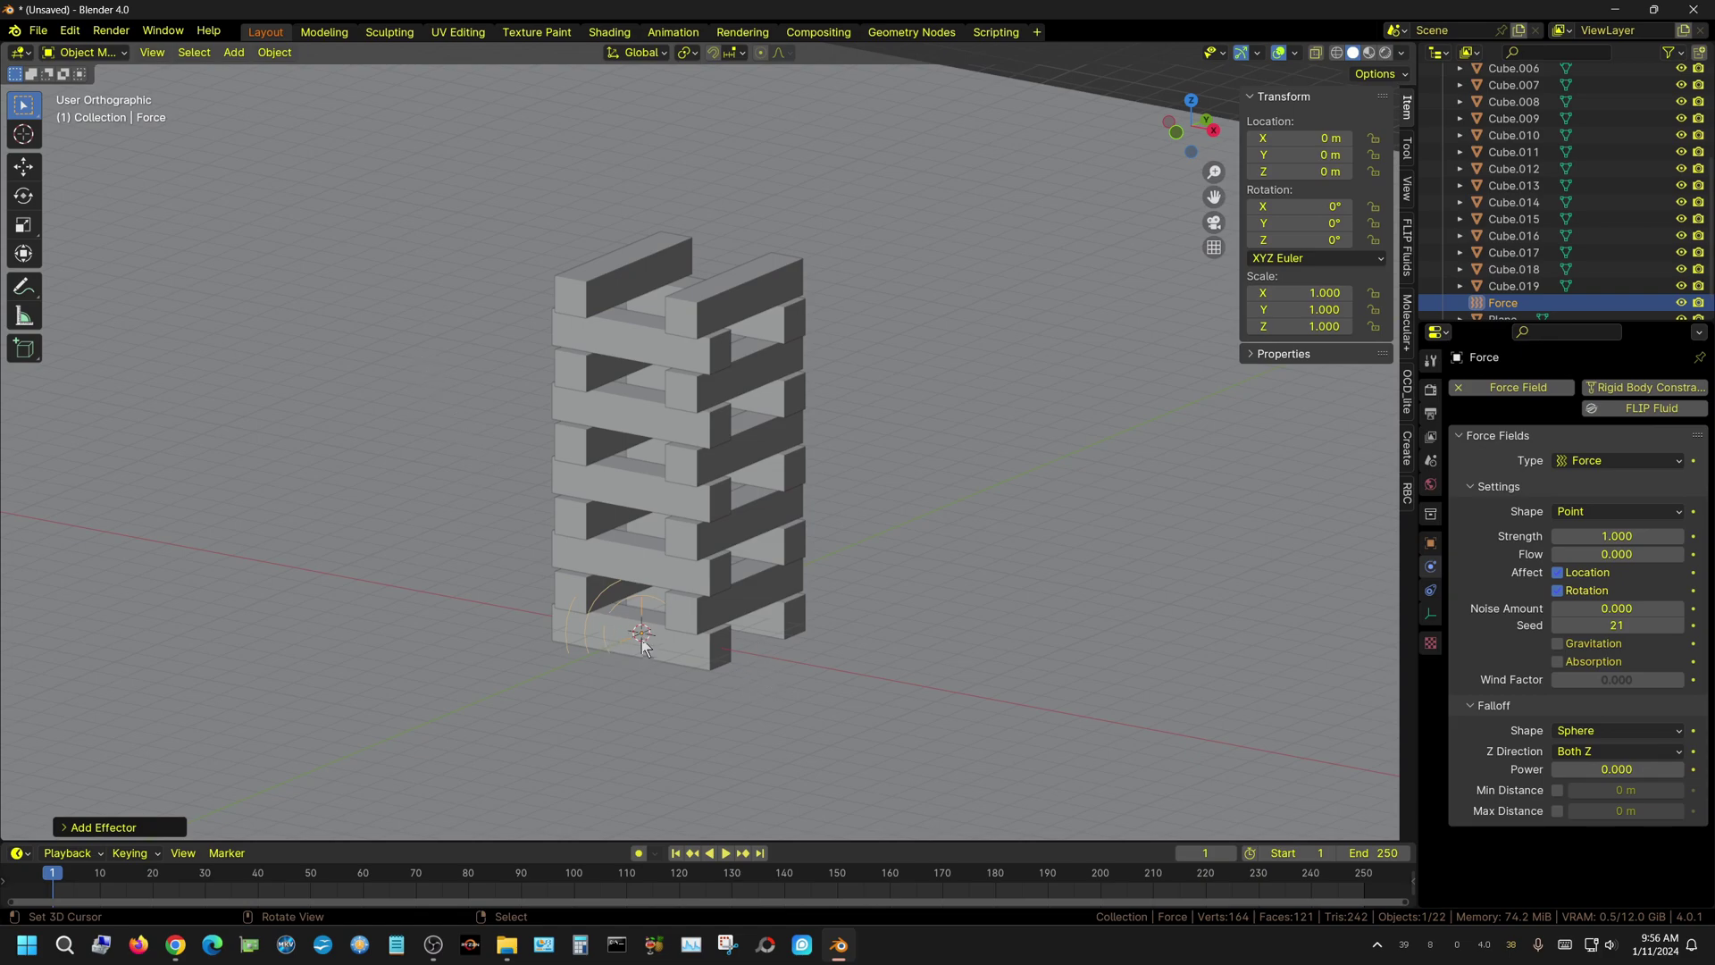
Raise the force field along the Z axis to about 1.13 m, inside the lower part of the stack
key(KP_1)
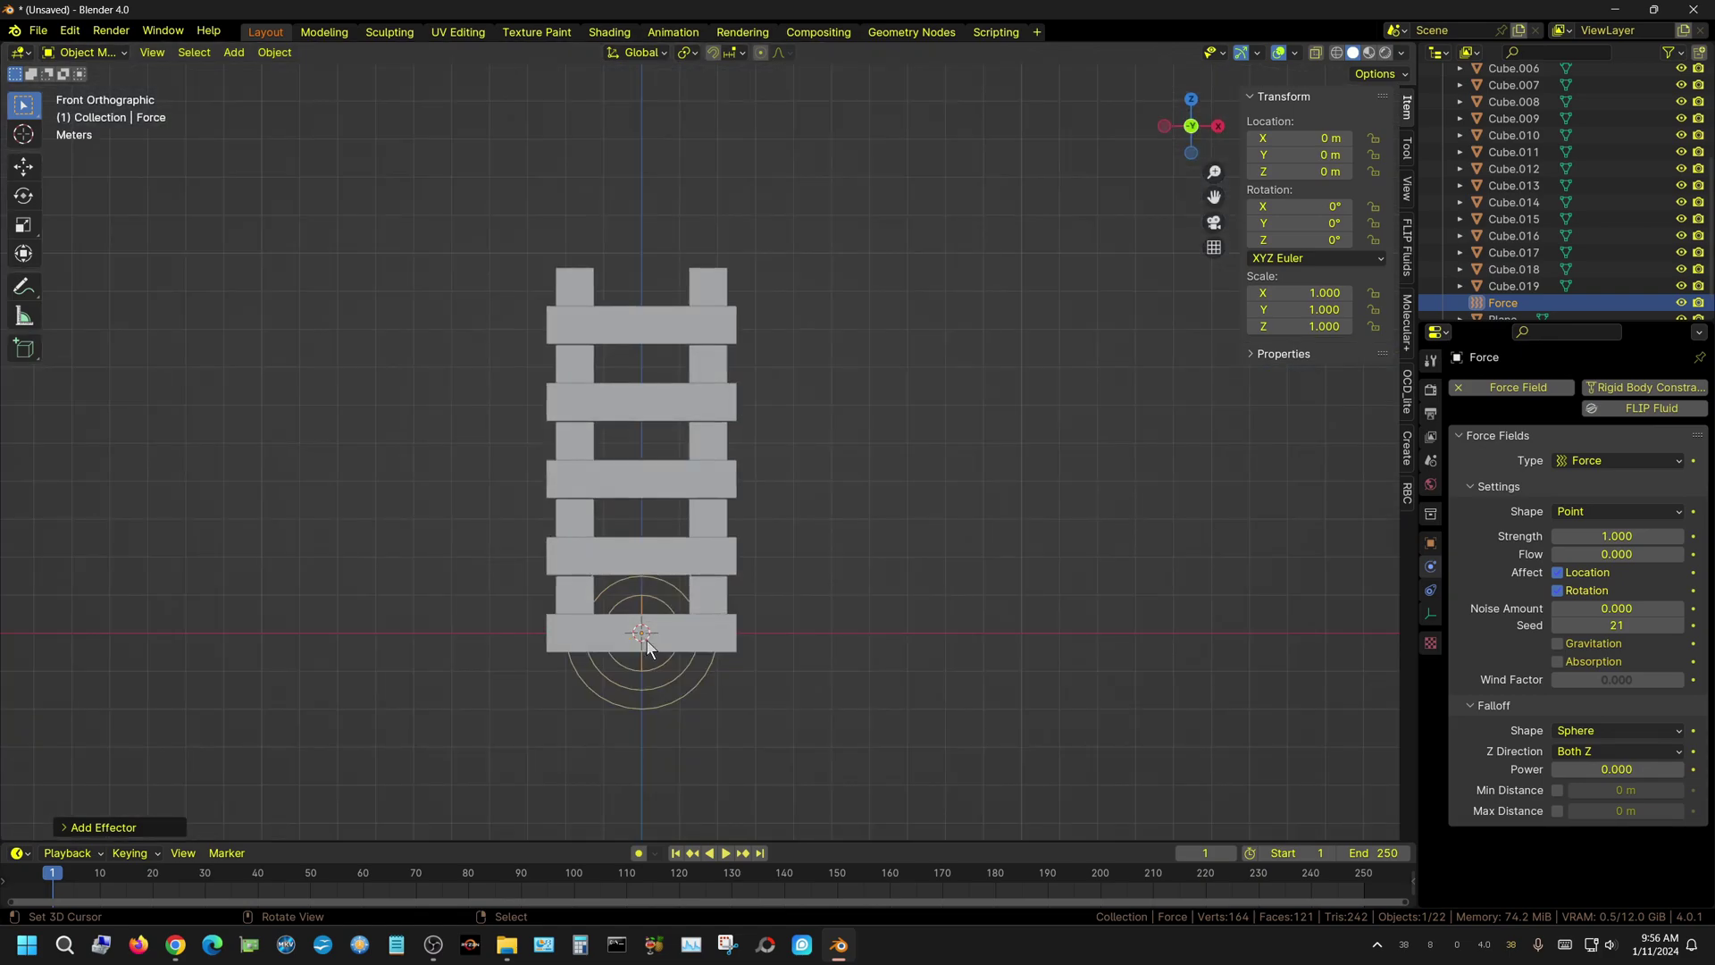
key(g)
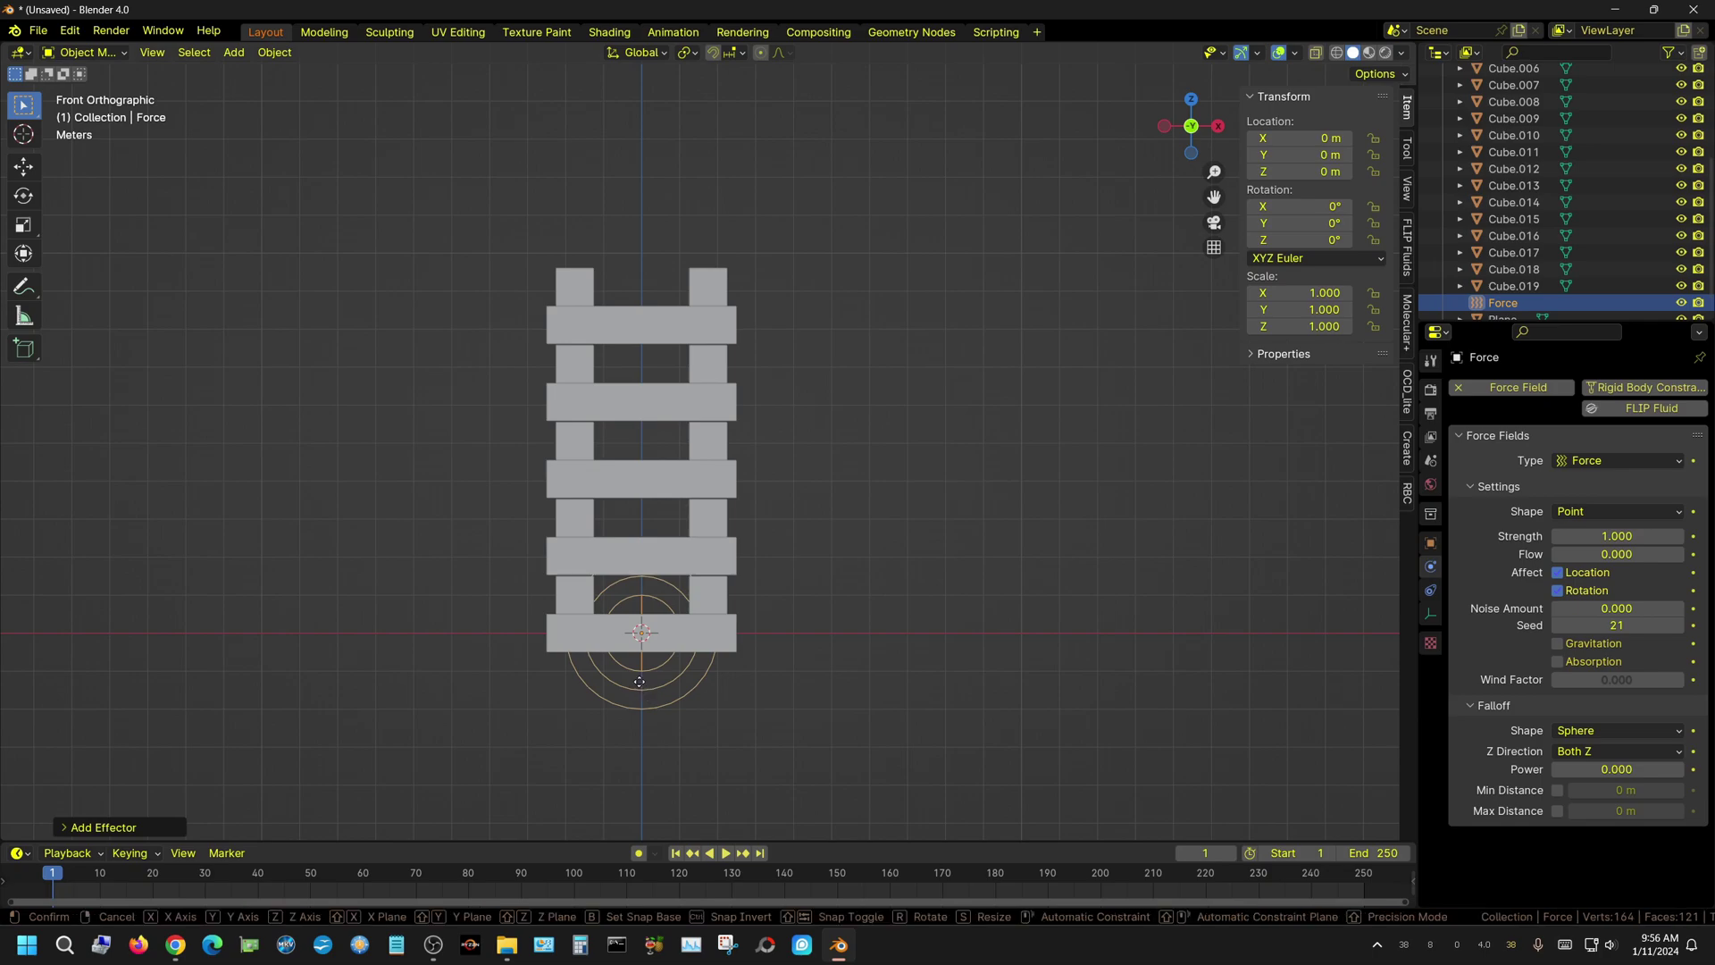
key(z)
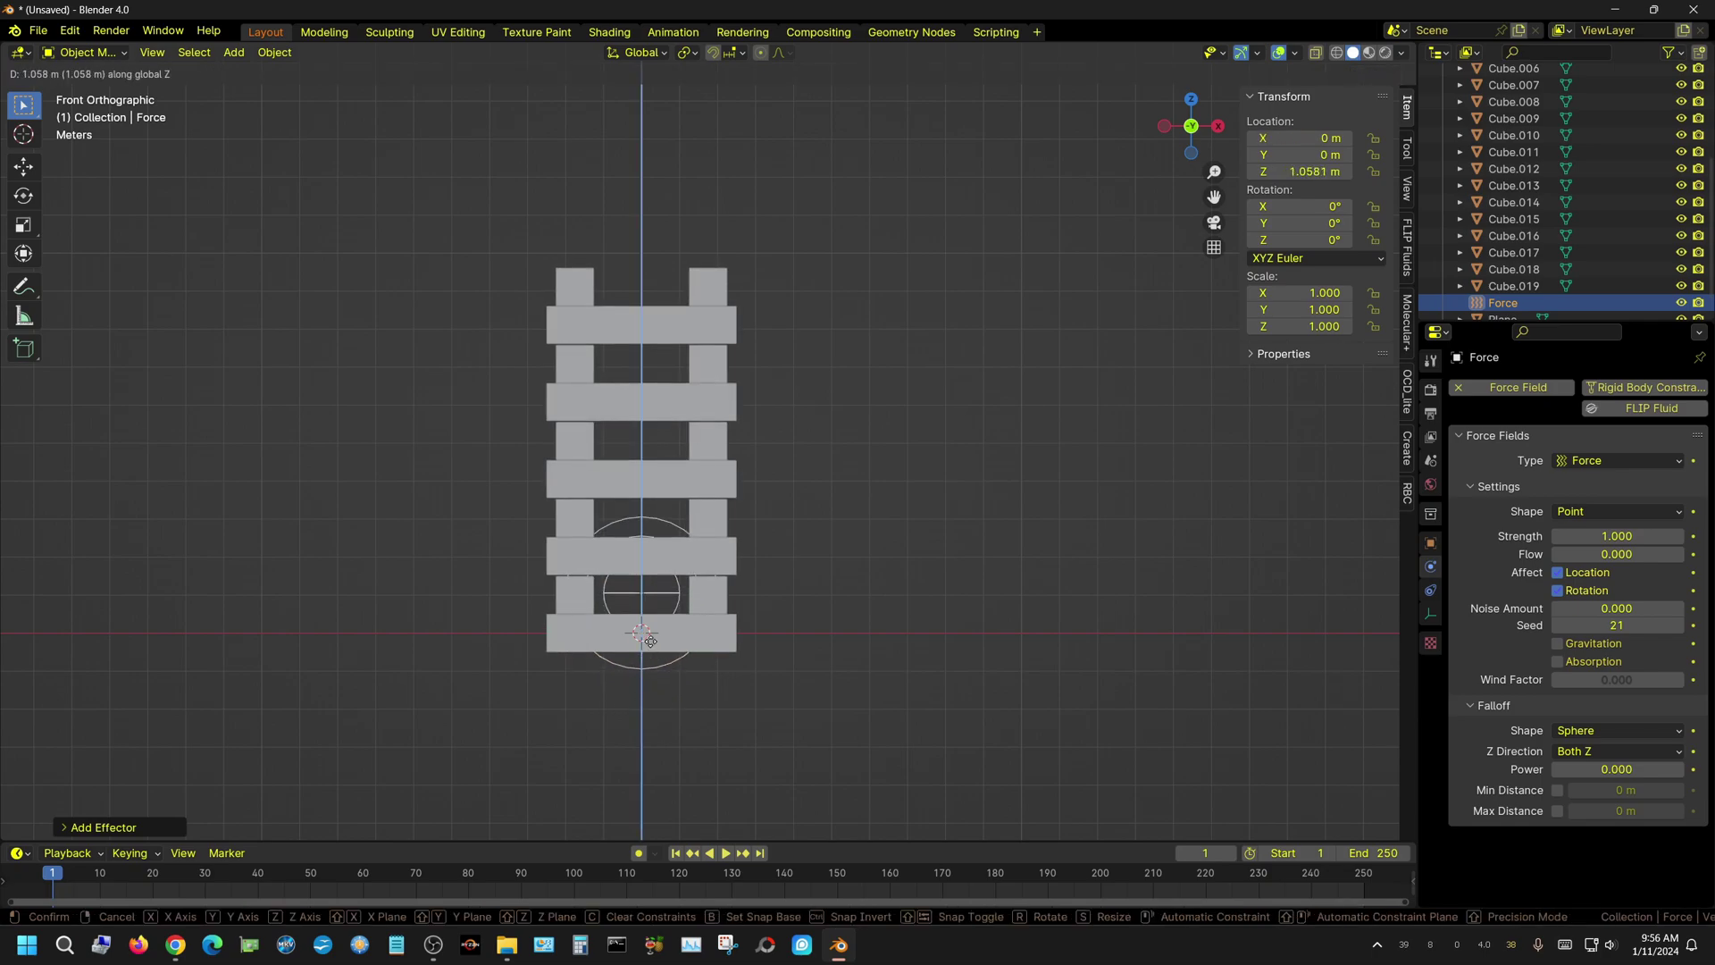
click(650, 647)
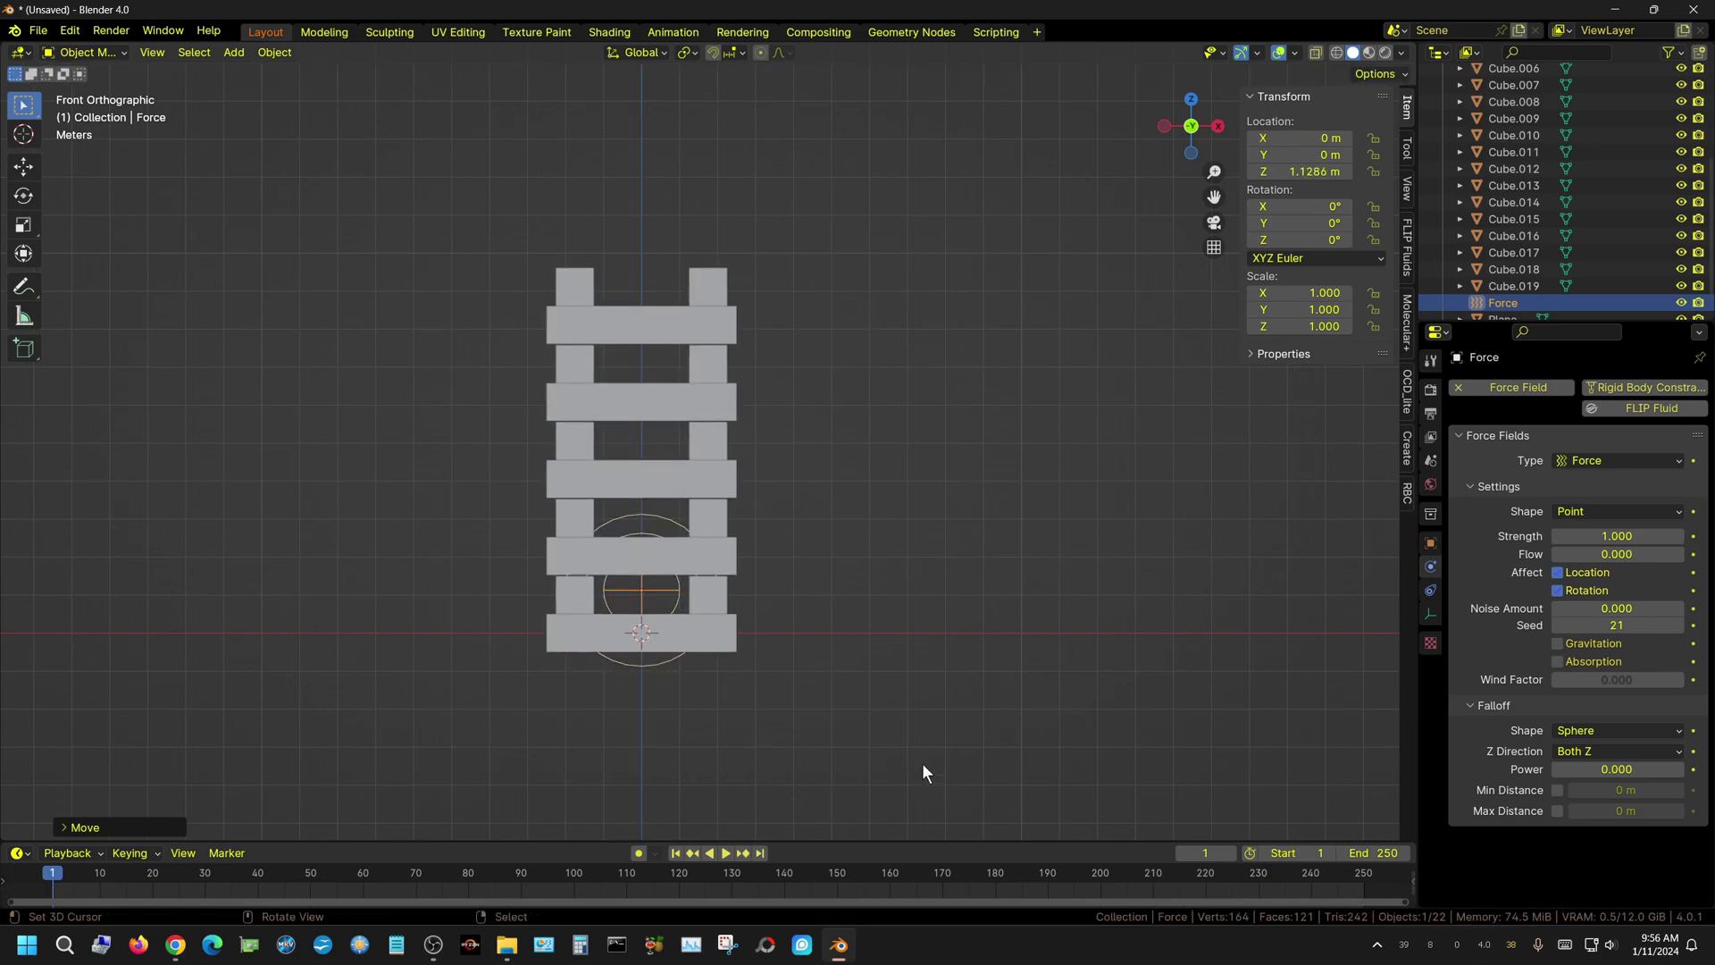
Snap the 3D cursor to the selected force field
scroll(922, 763, up, 3)
shift+middle_drag(911, 769, 929, 570)
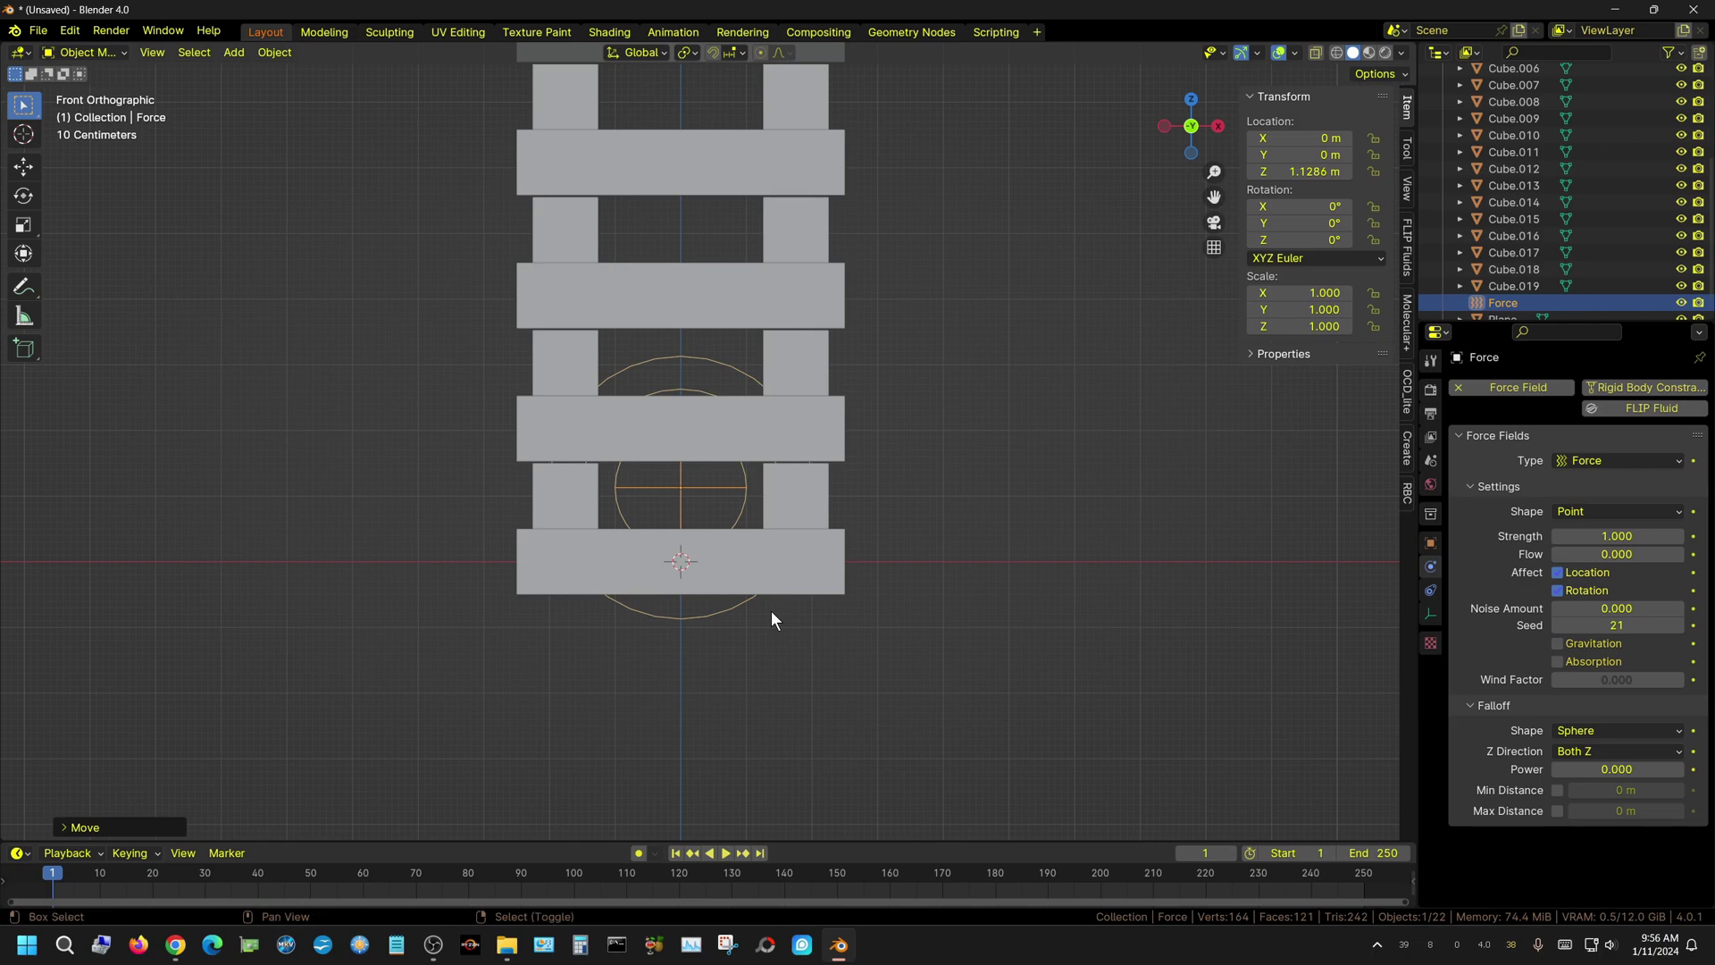
key(shift+s)
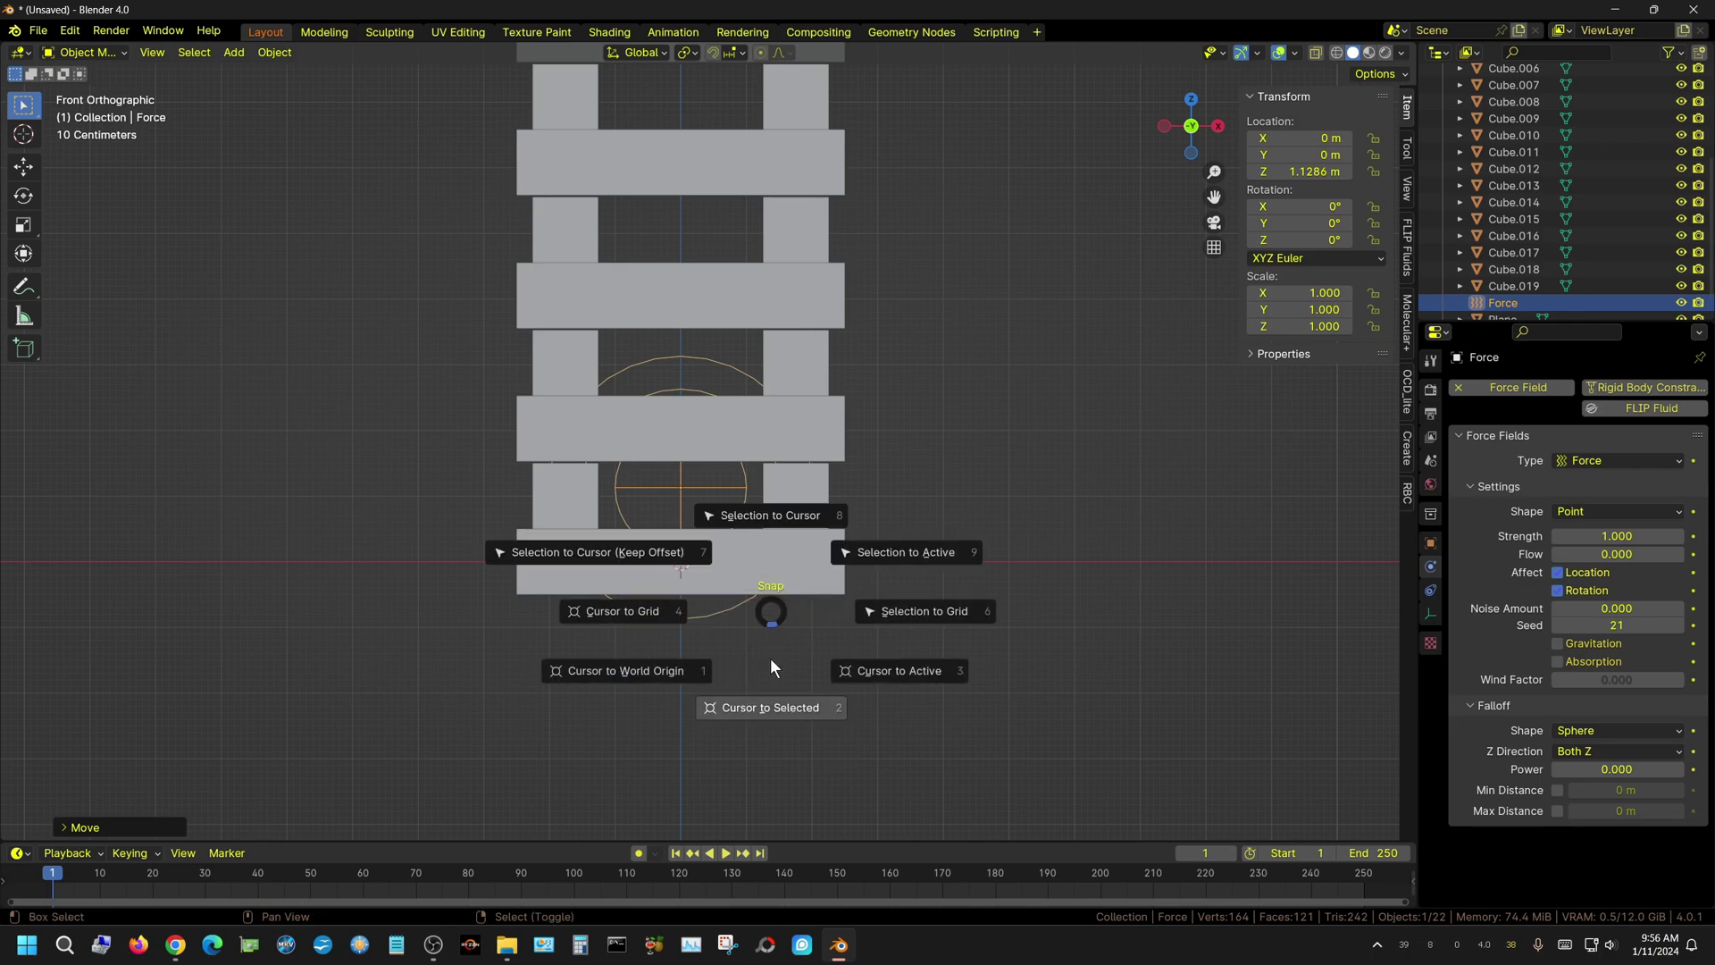
click(774, 706)
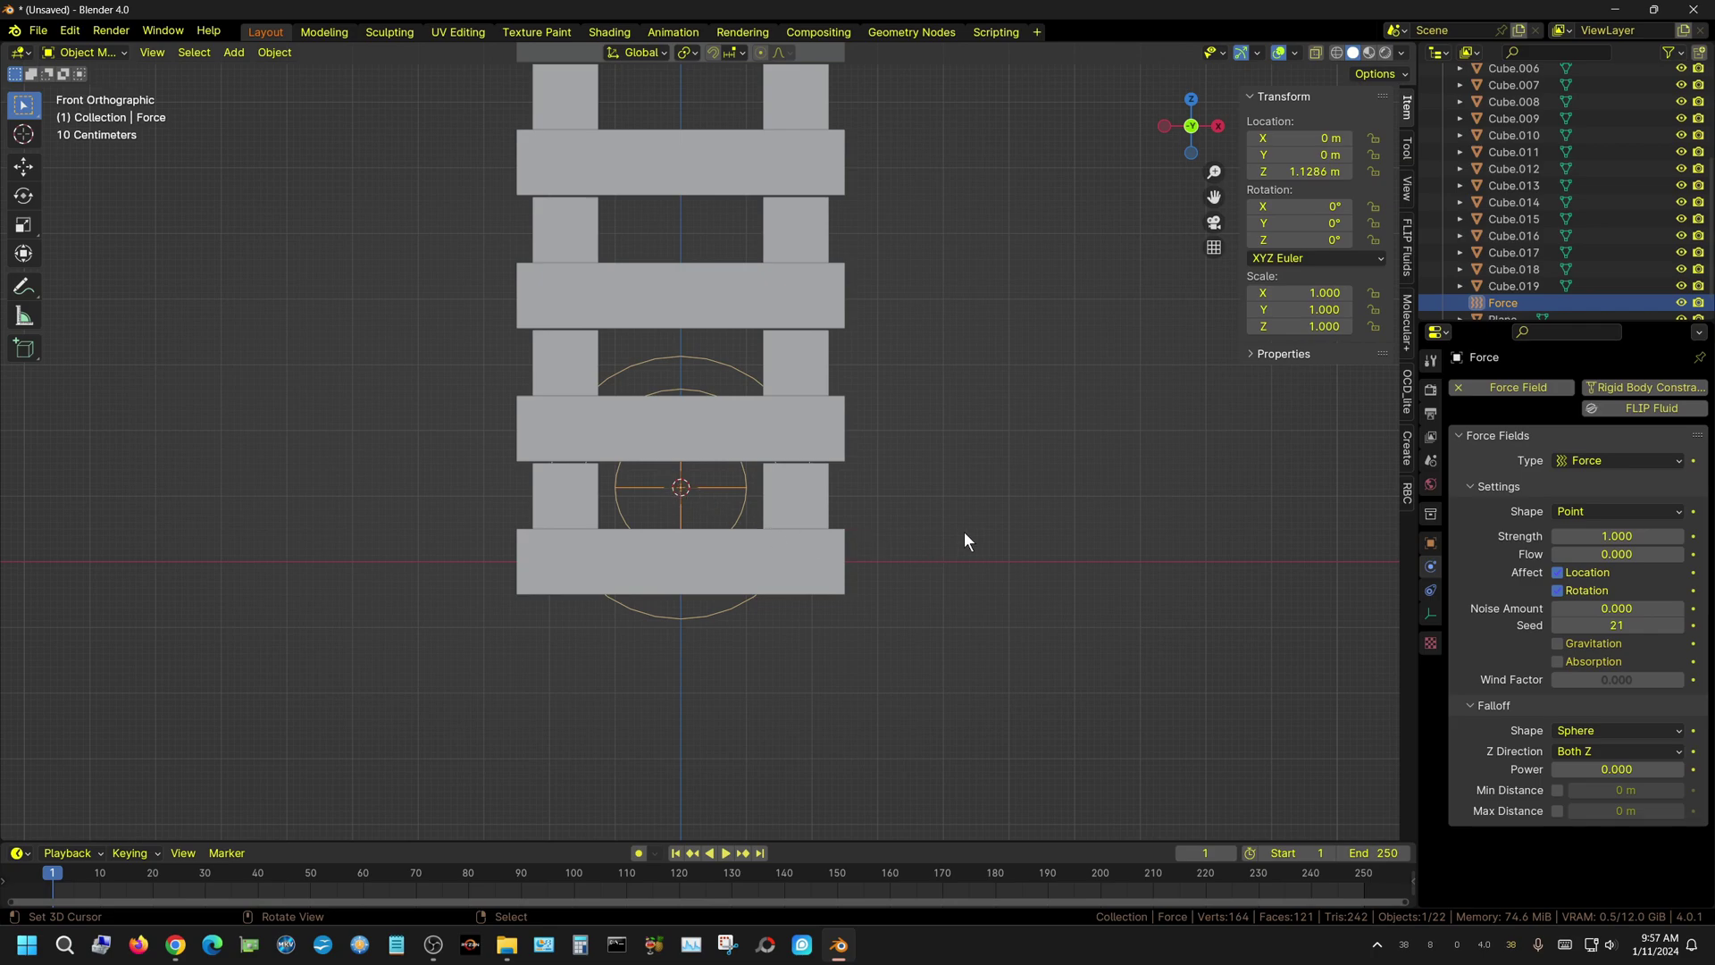
Add a point light at the 3D cursor, inside the lower part of the beam stack
click(238, 53)
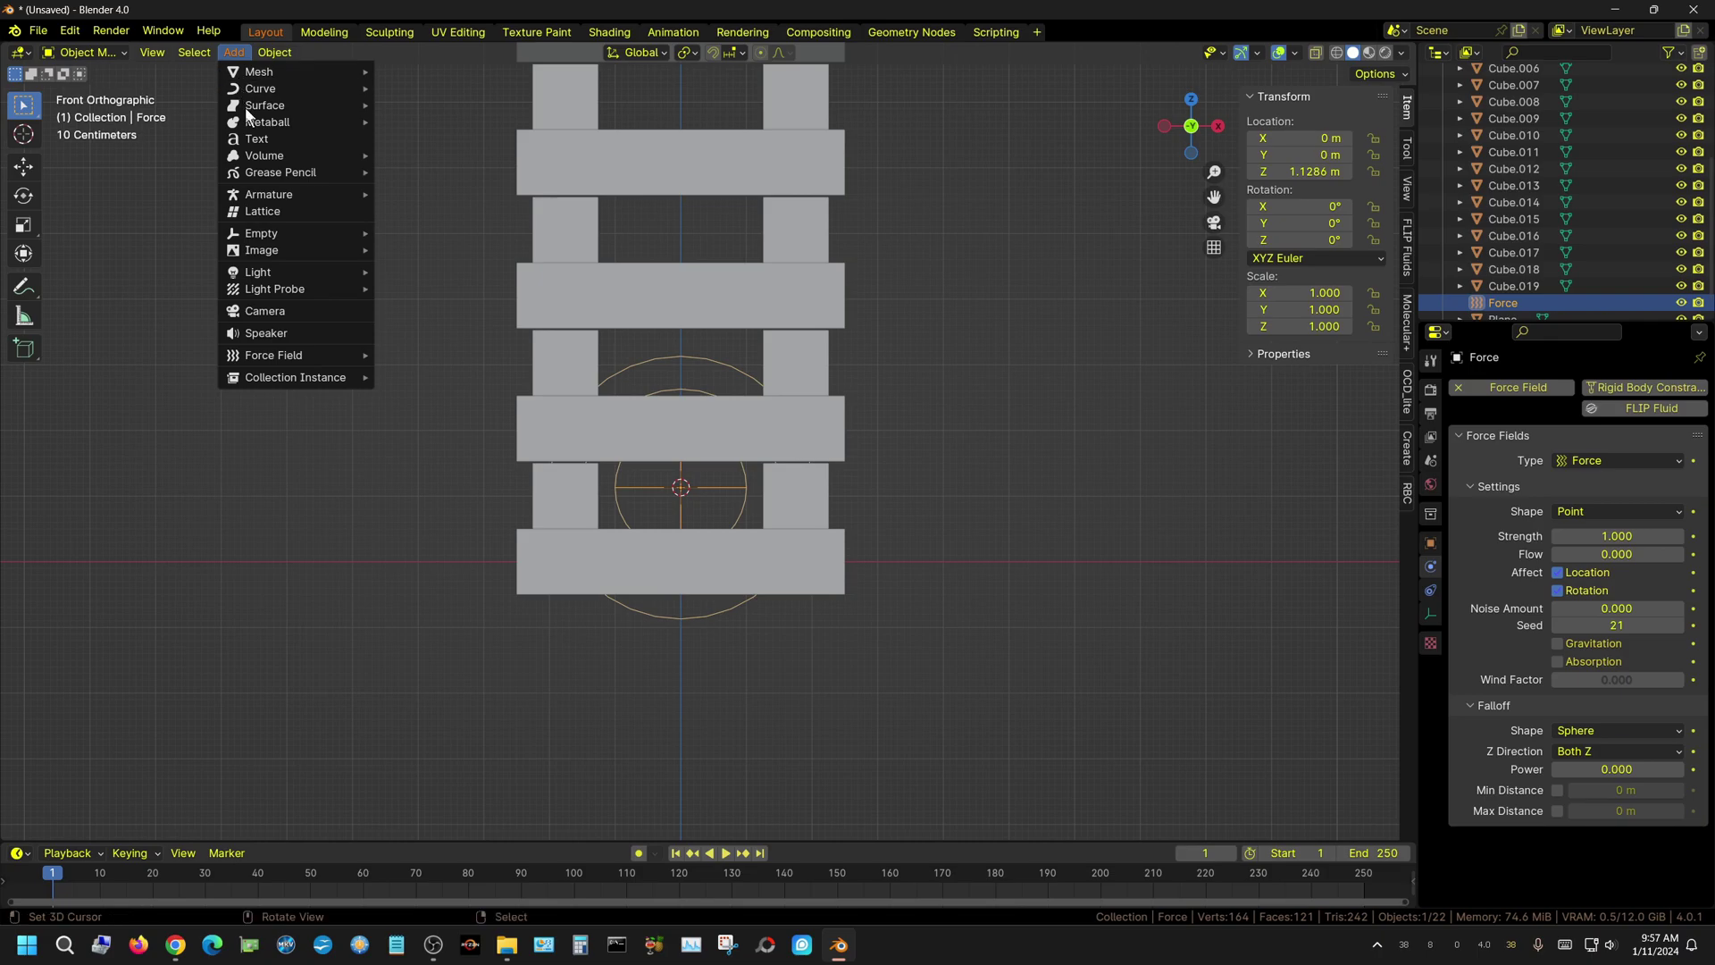
mouse_move(270, 273)
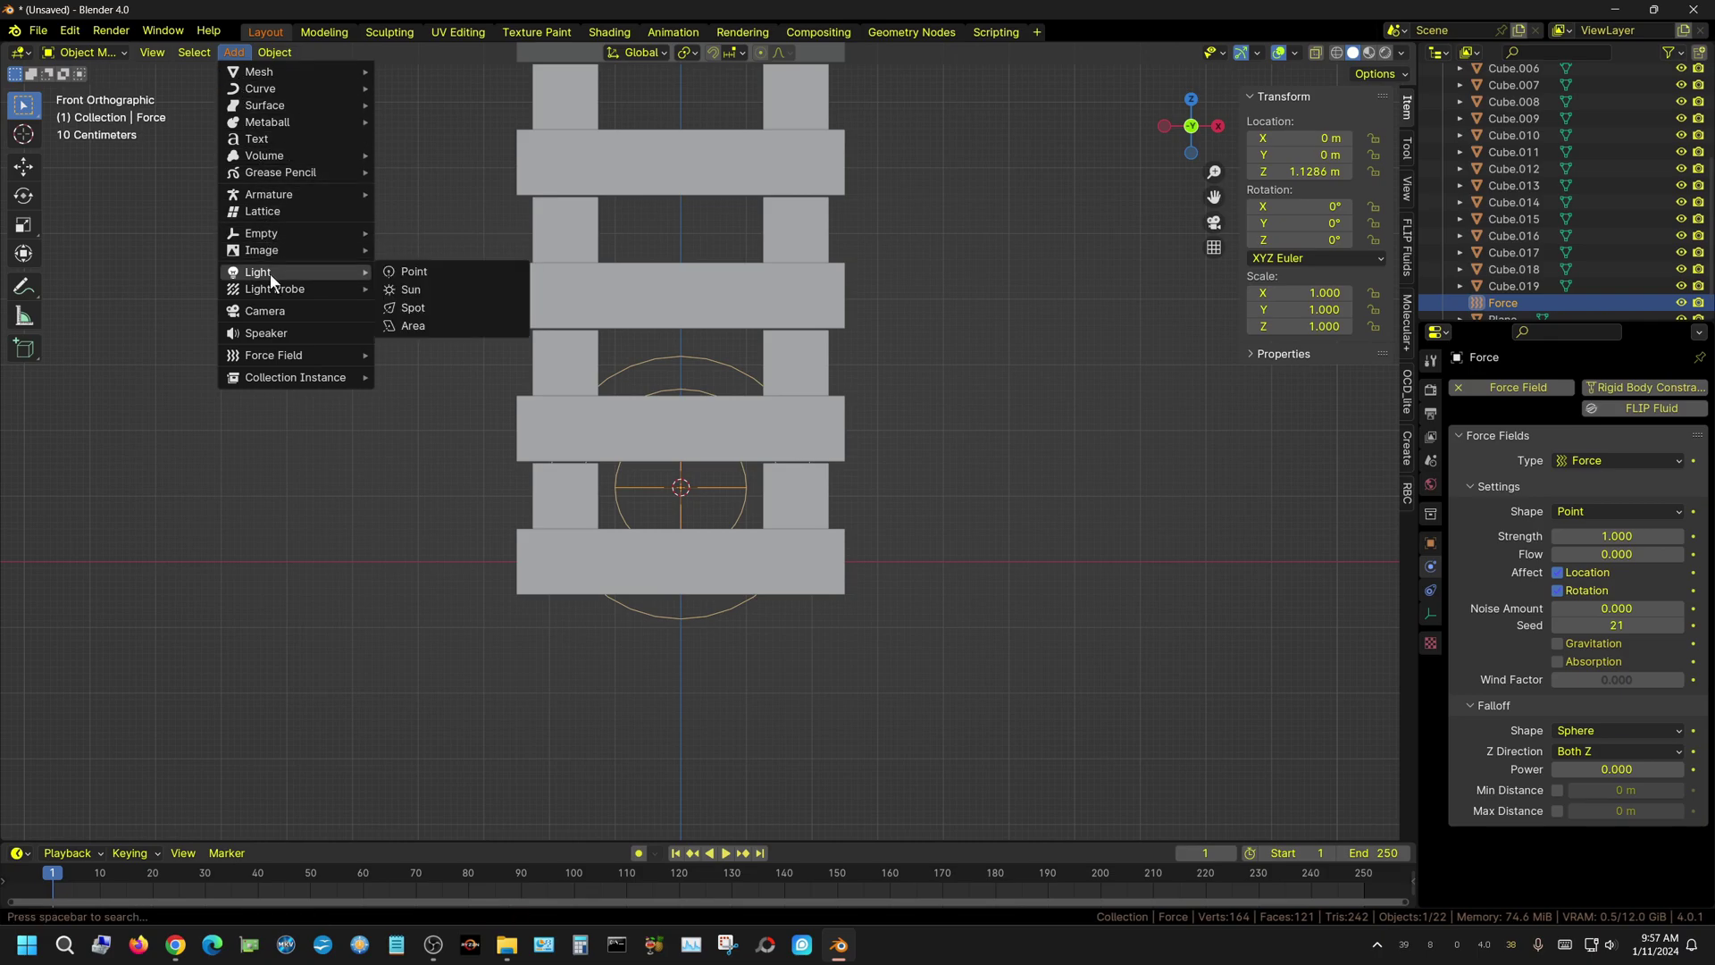
click(414, 270)
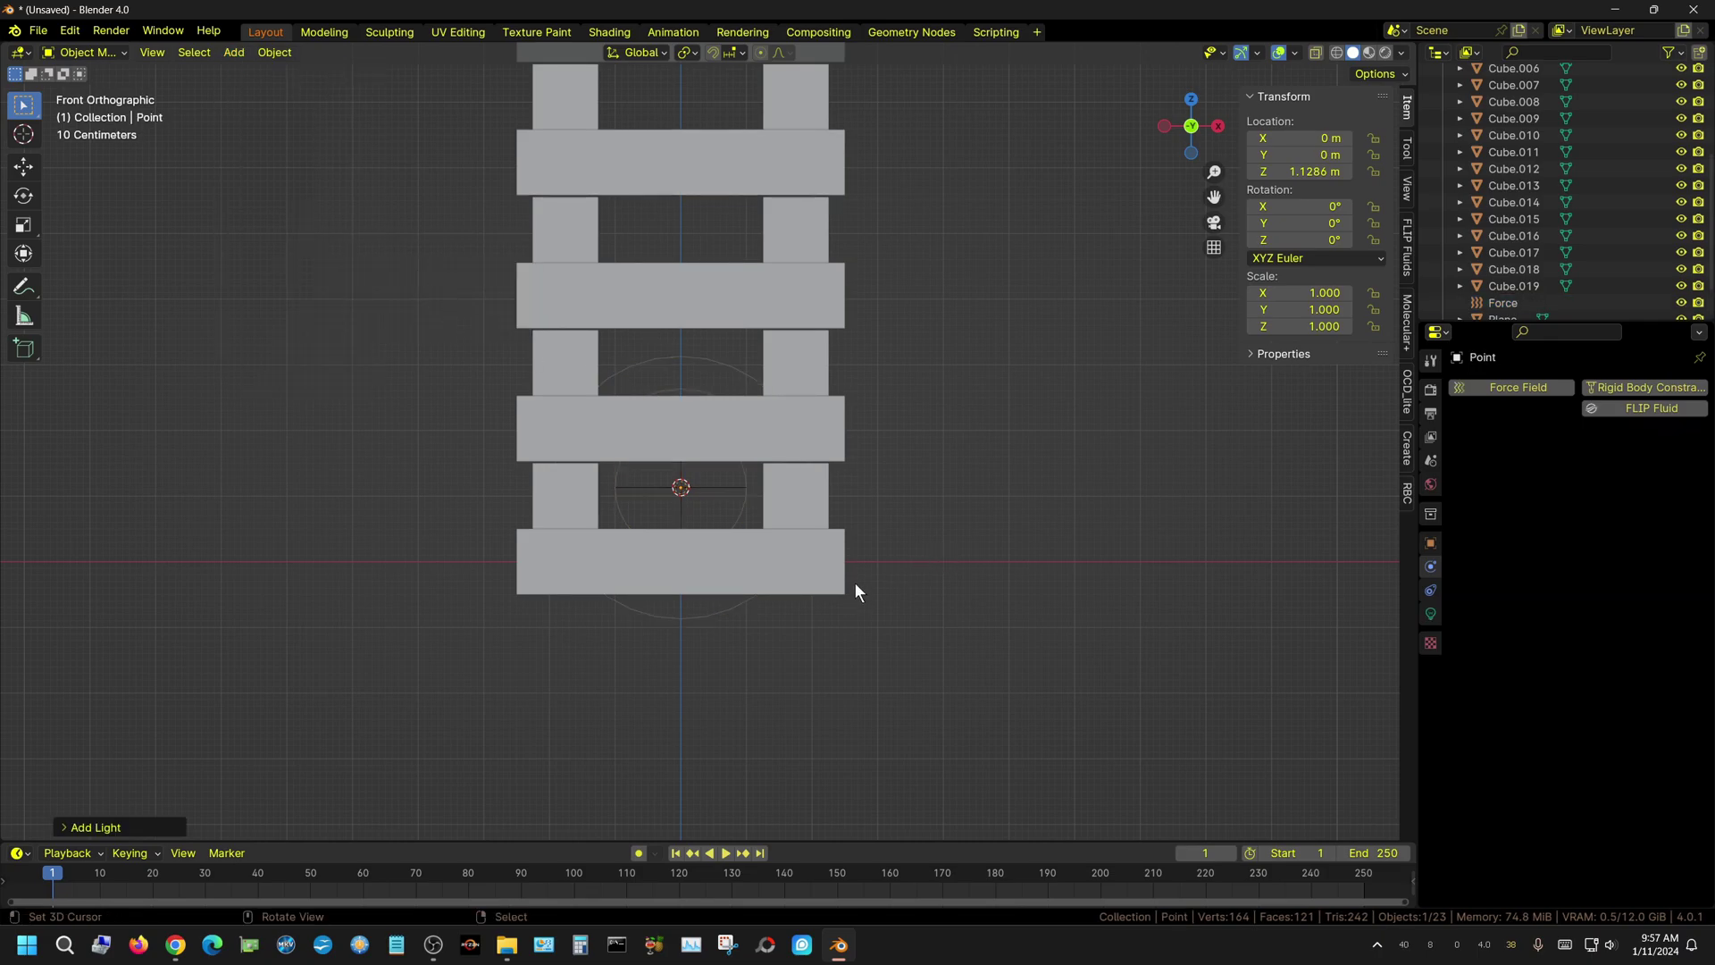
Set the force field's strength to 0 and keyframe it at frame 1
click(705, 360)
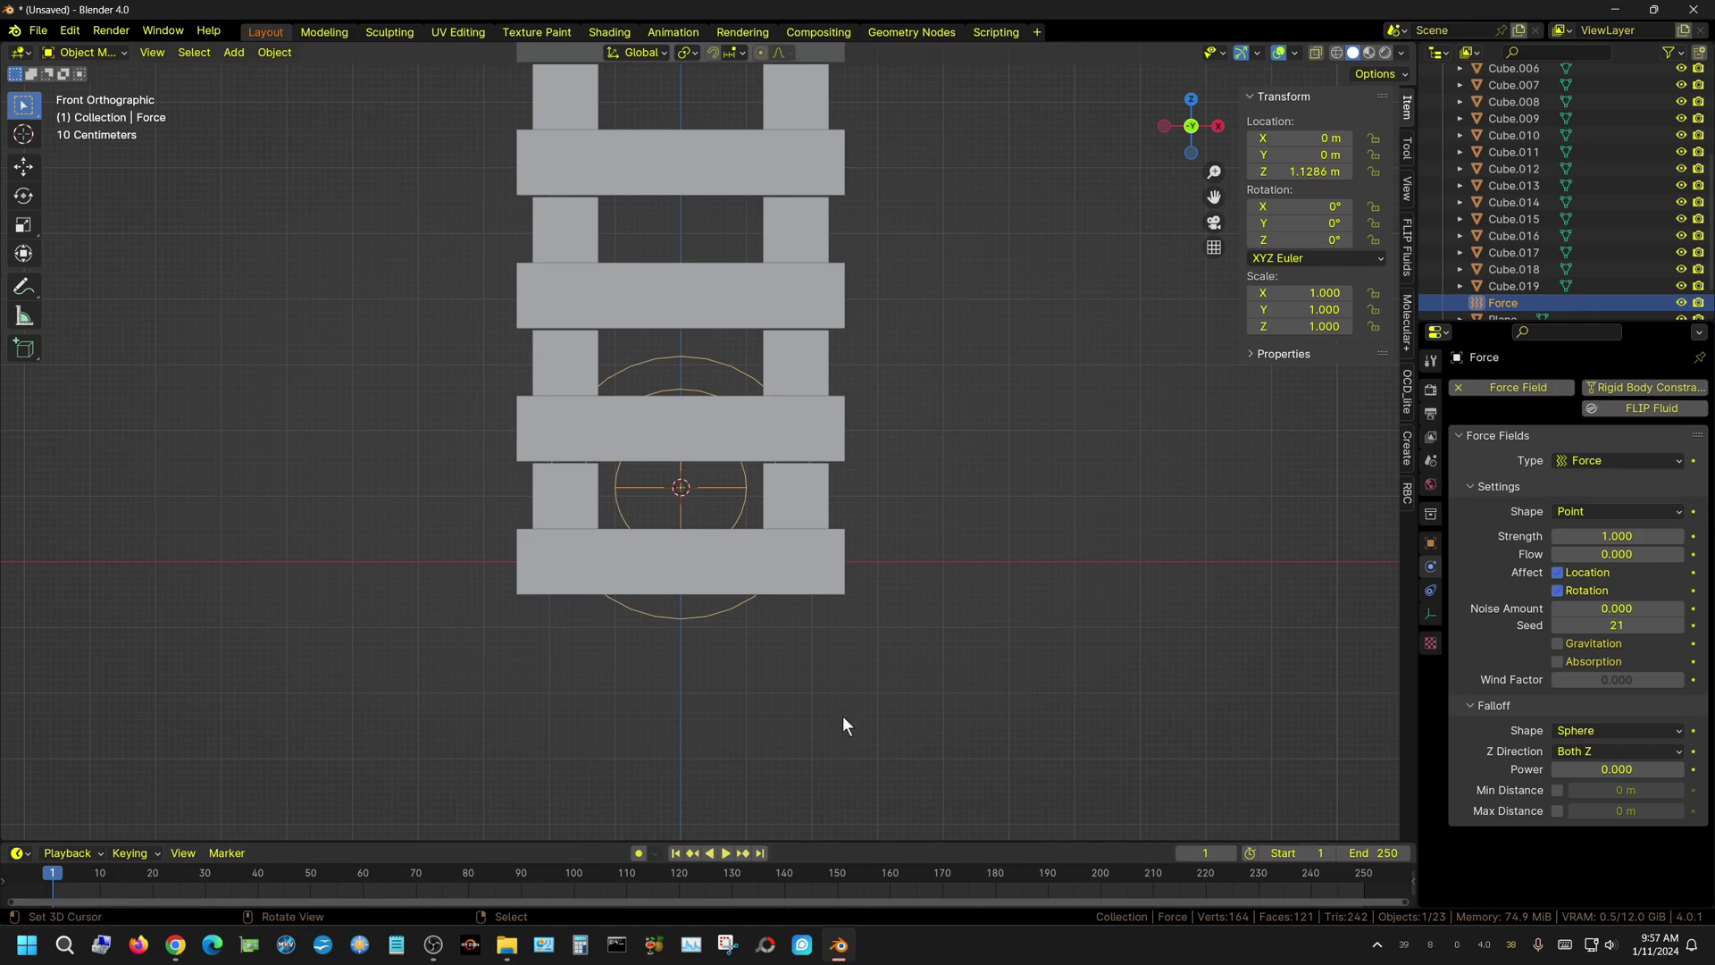
click(1644, 540)
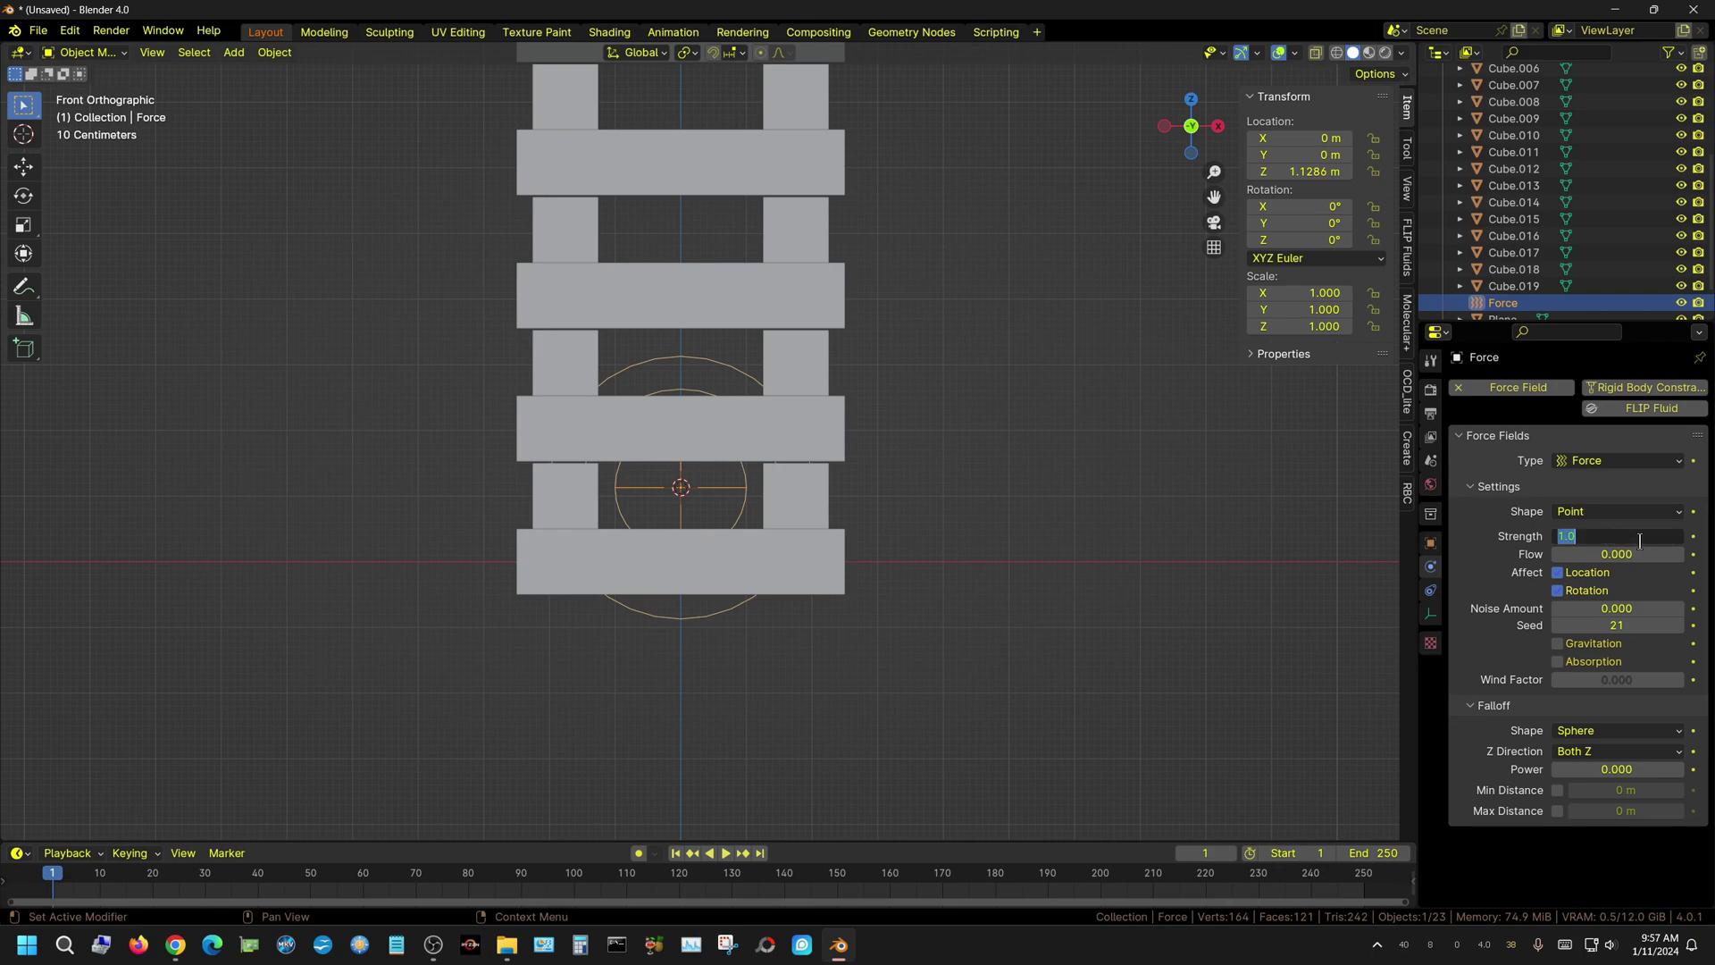
text(0)
key(Return)
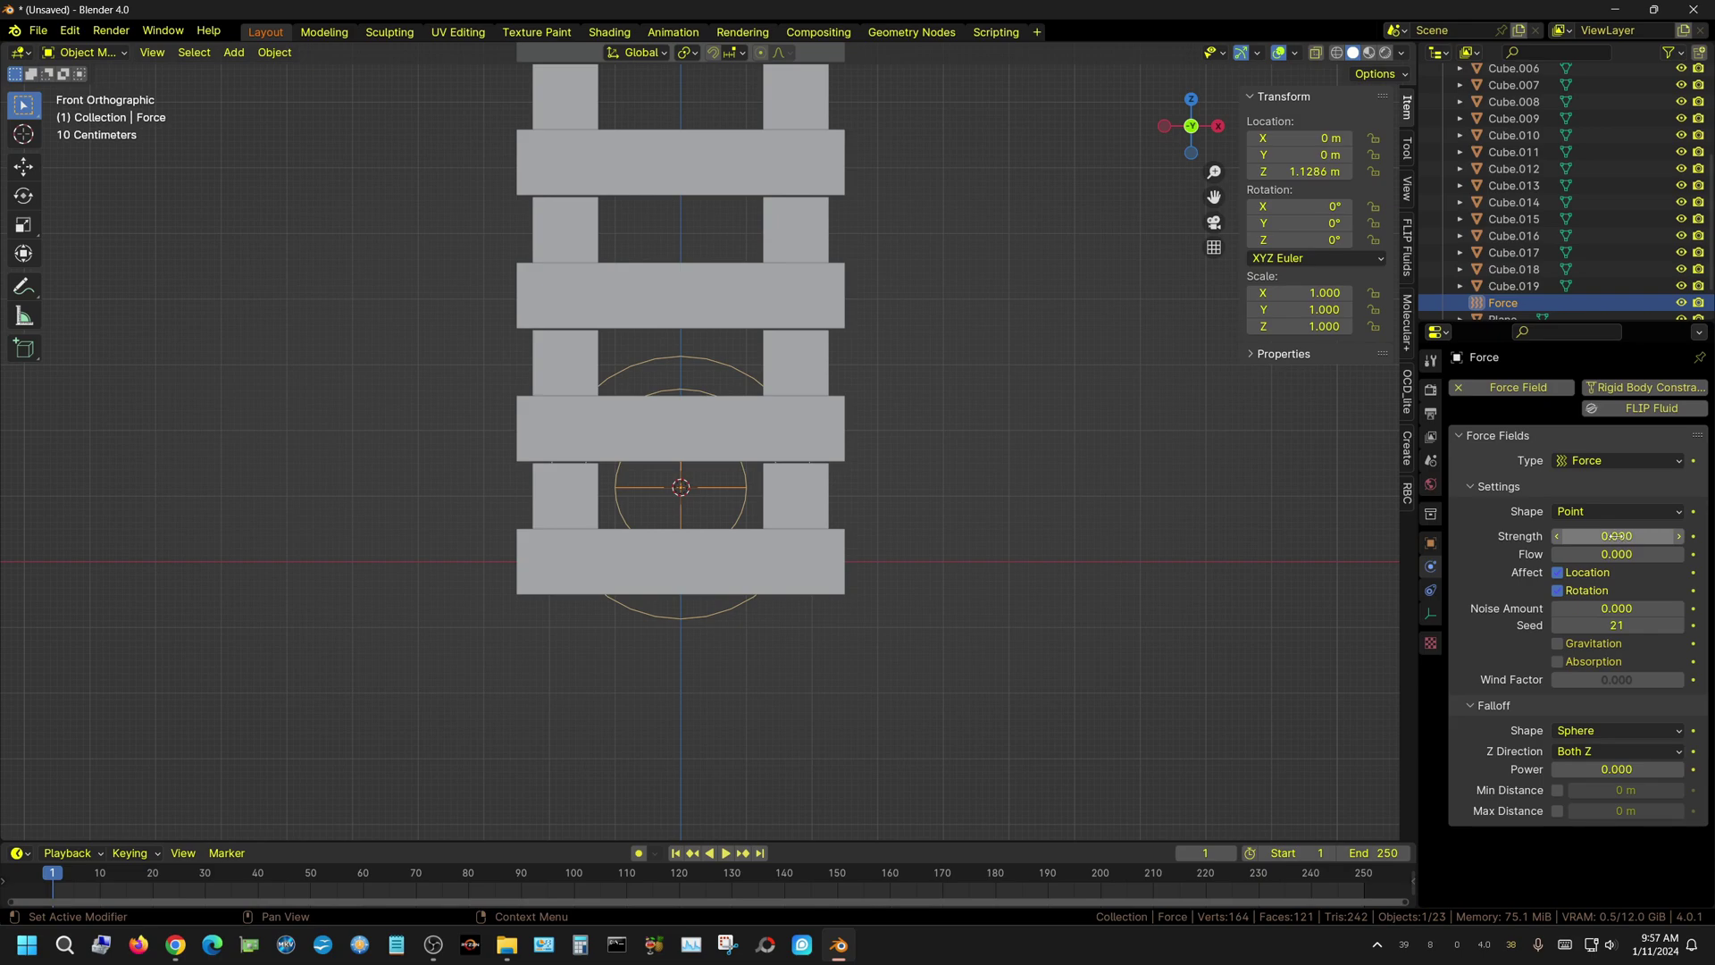
click(1694, 537)
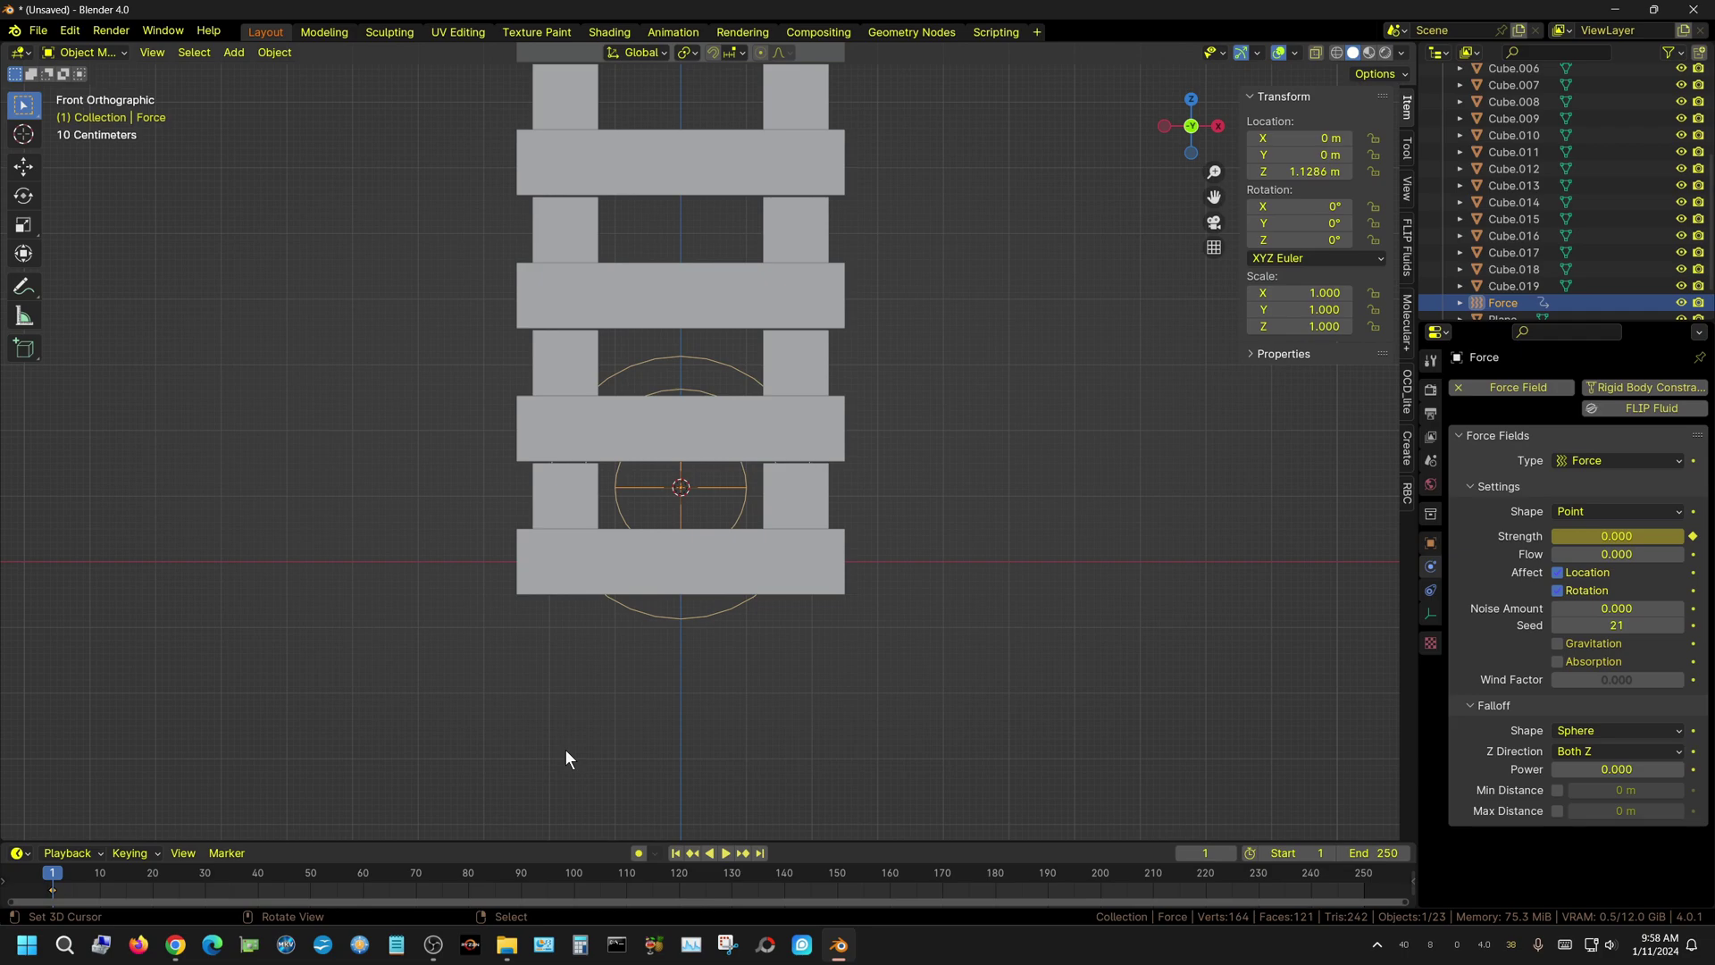
Set the force field's strength to 1000 and keyframe it at frames 3 and 4
key(space)
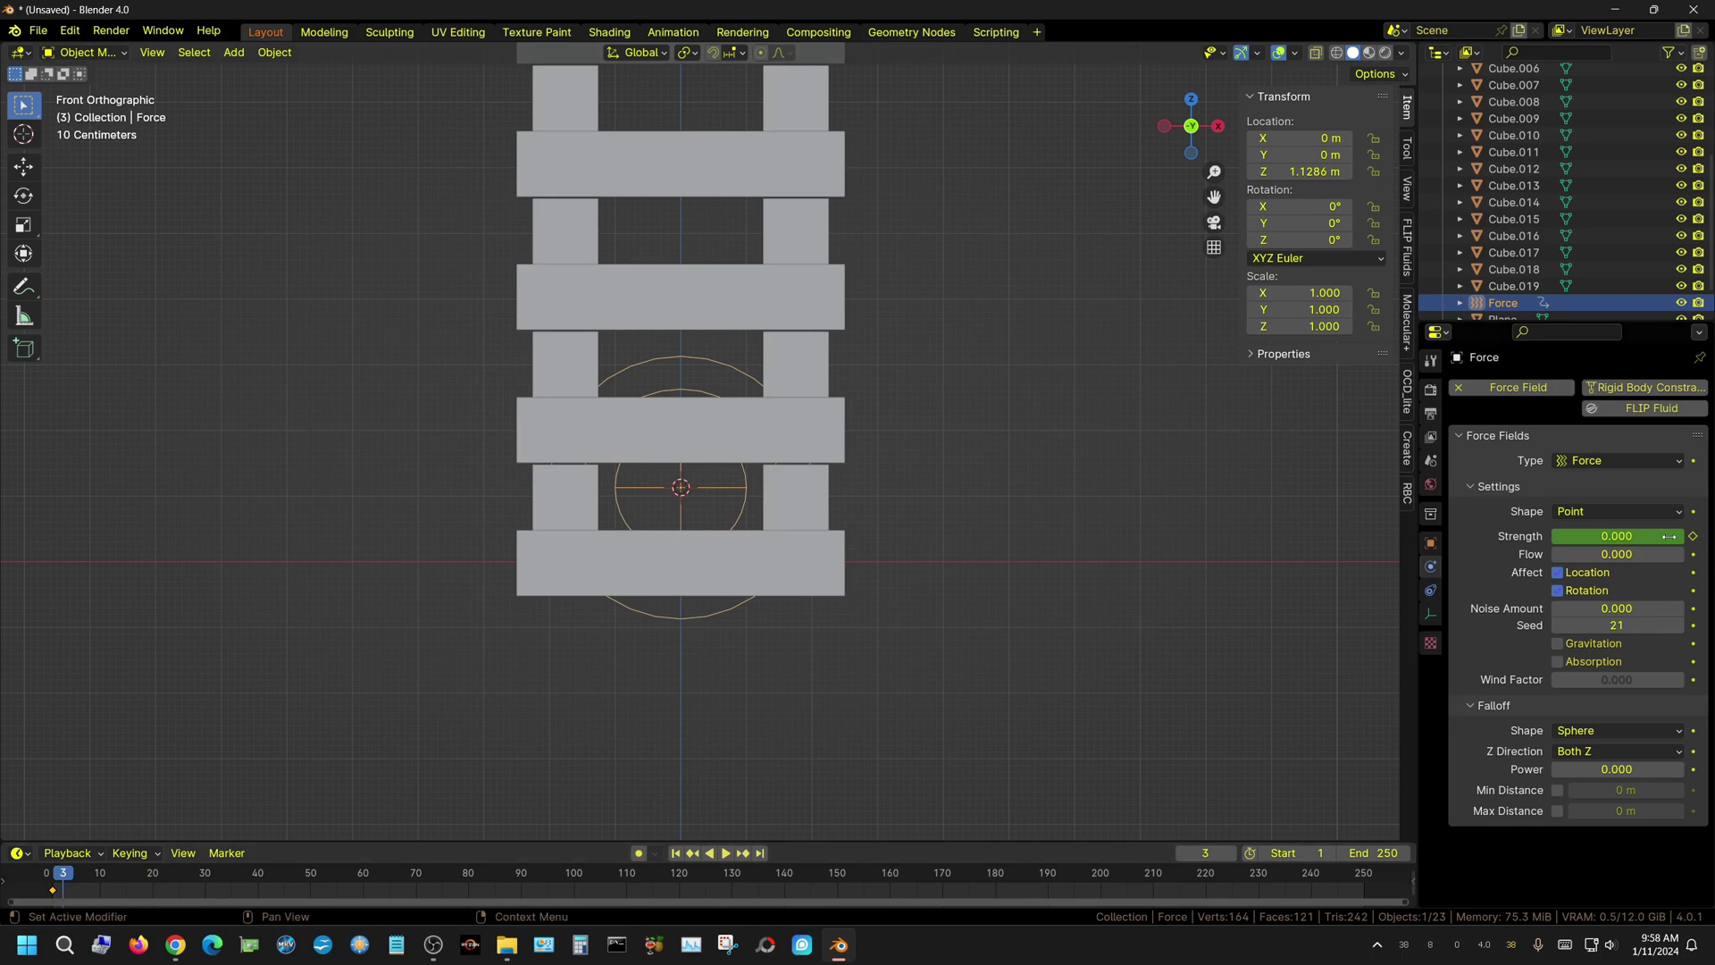
double_click(1615, 536)
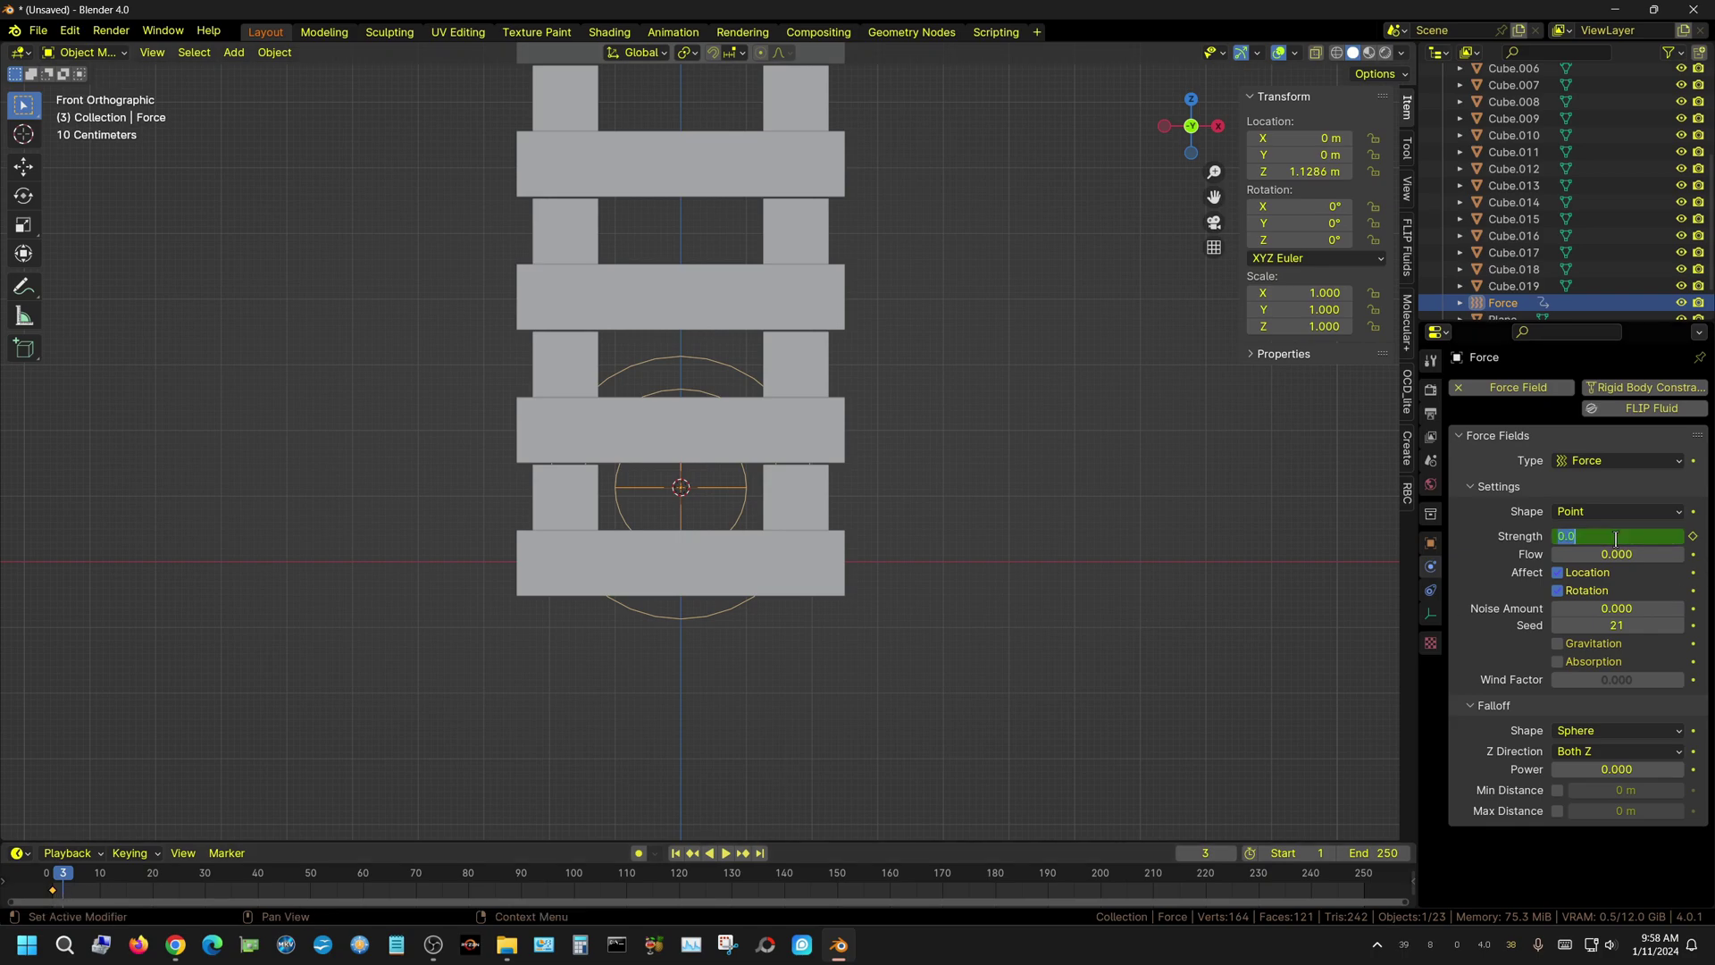
text(250)
key(Return)
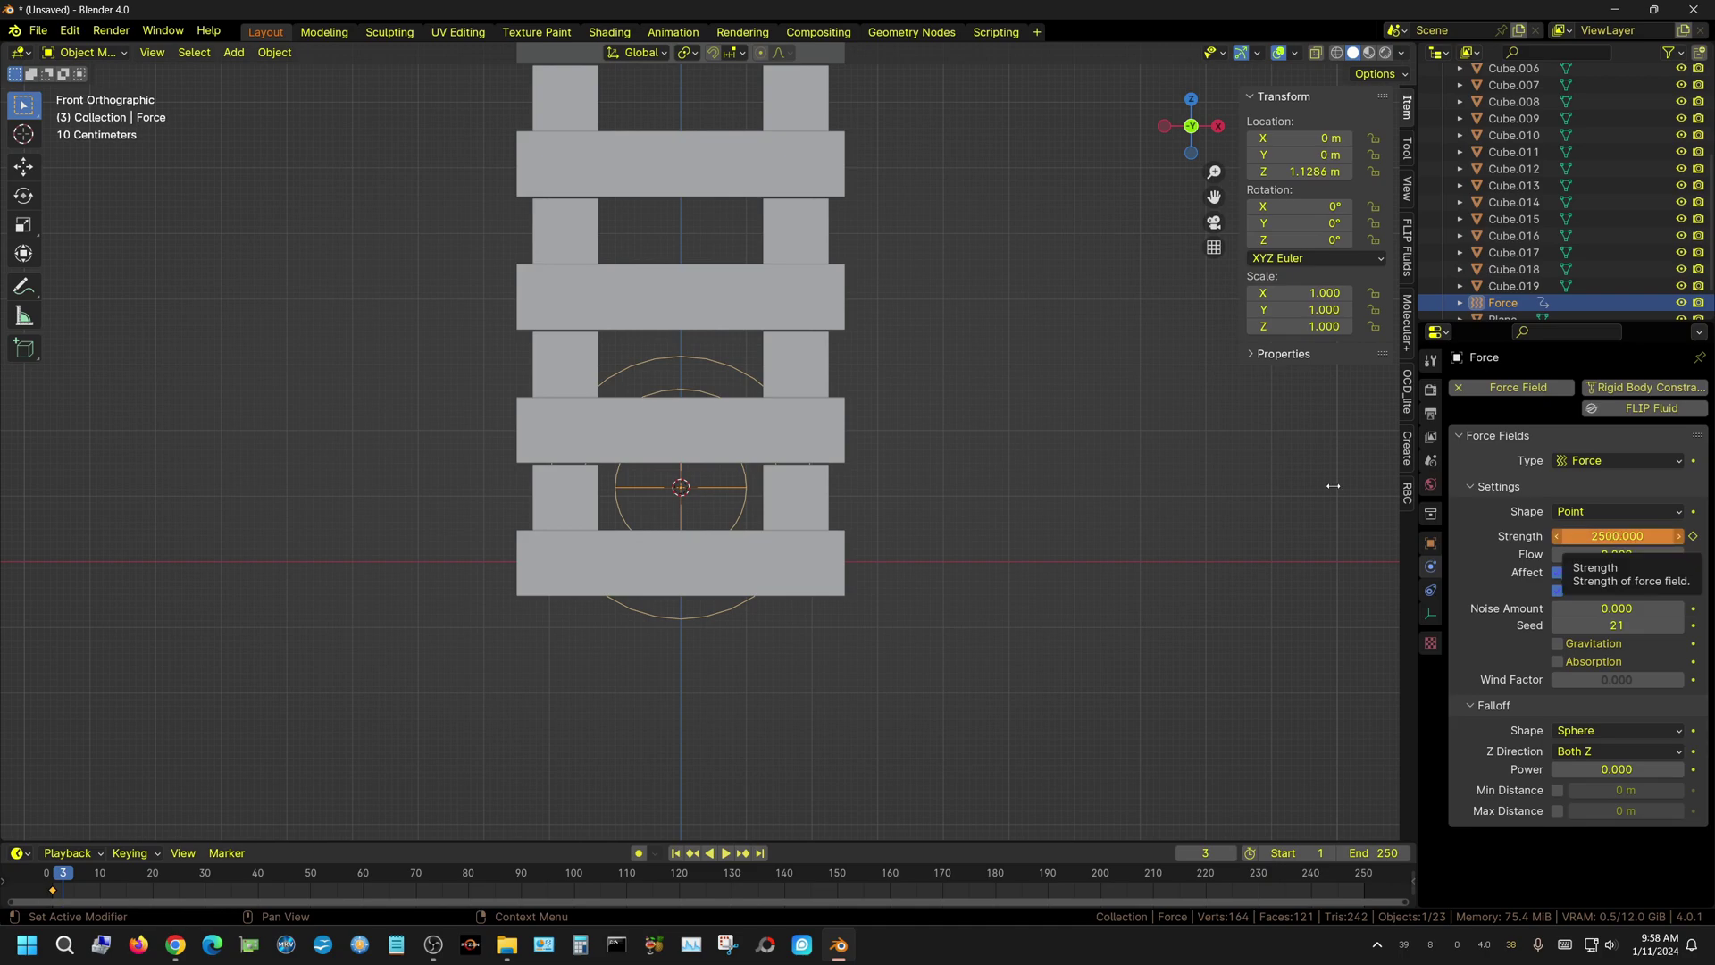
click(1615, 535)
text(1000)
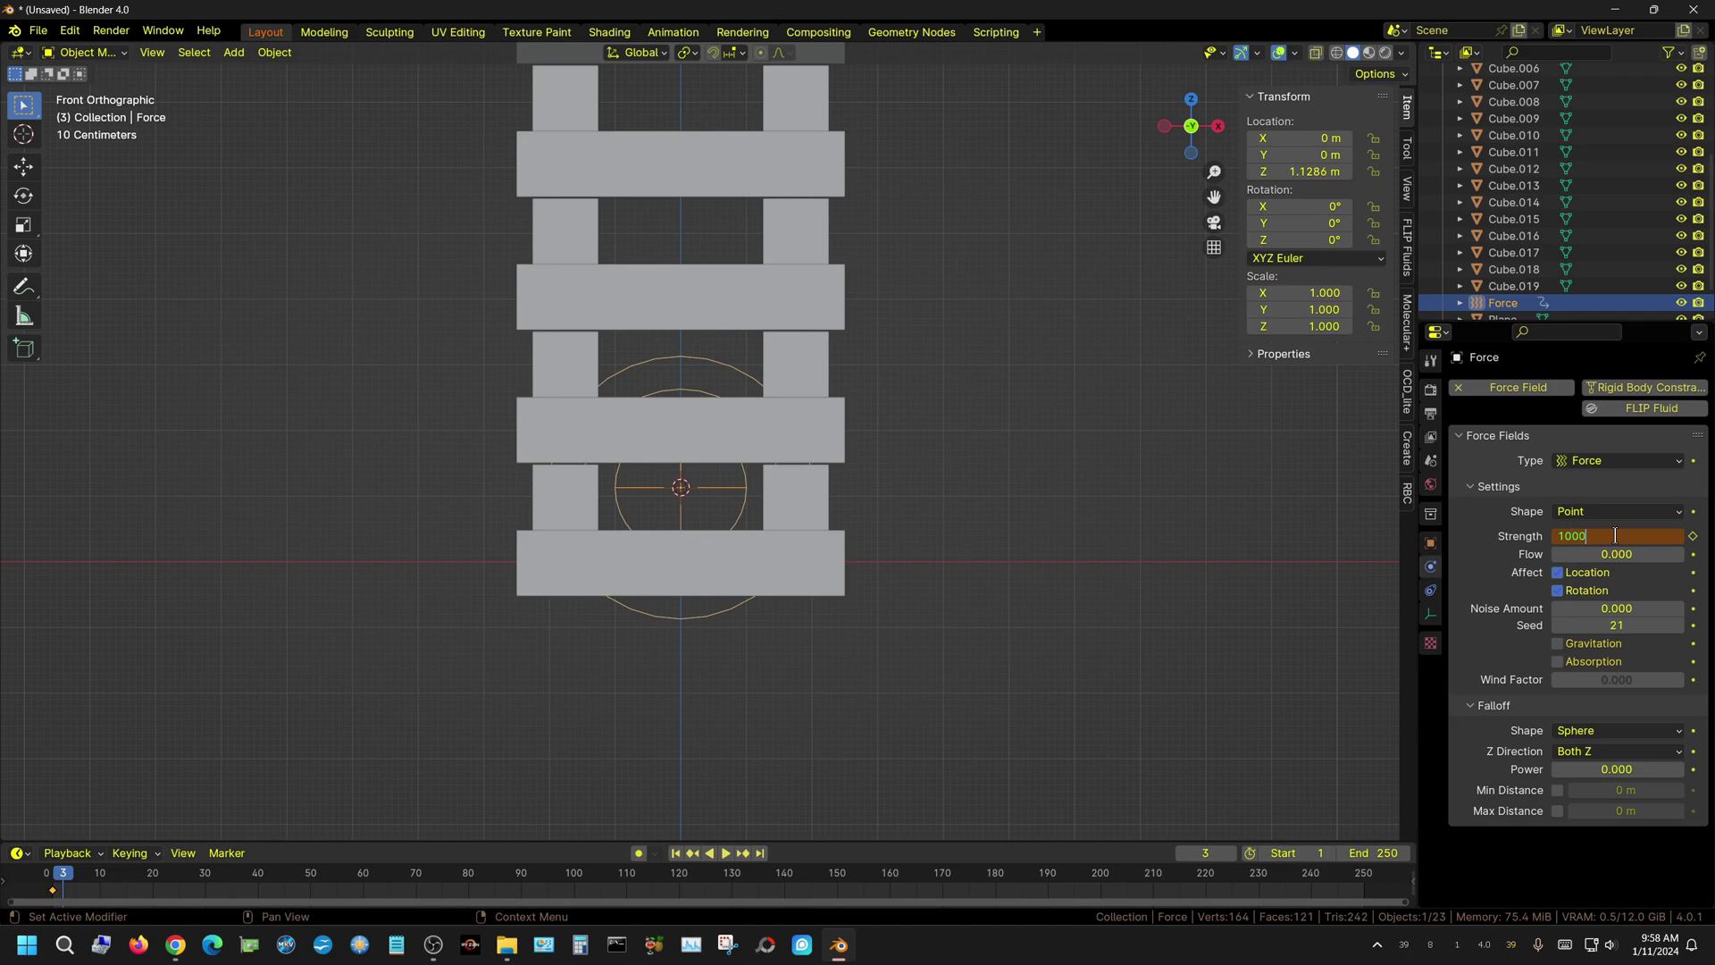
key(Return)
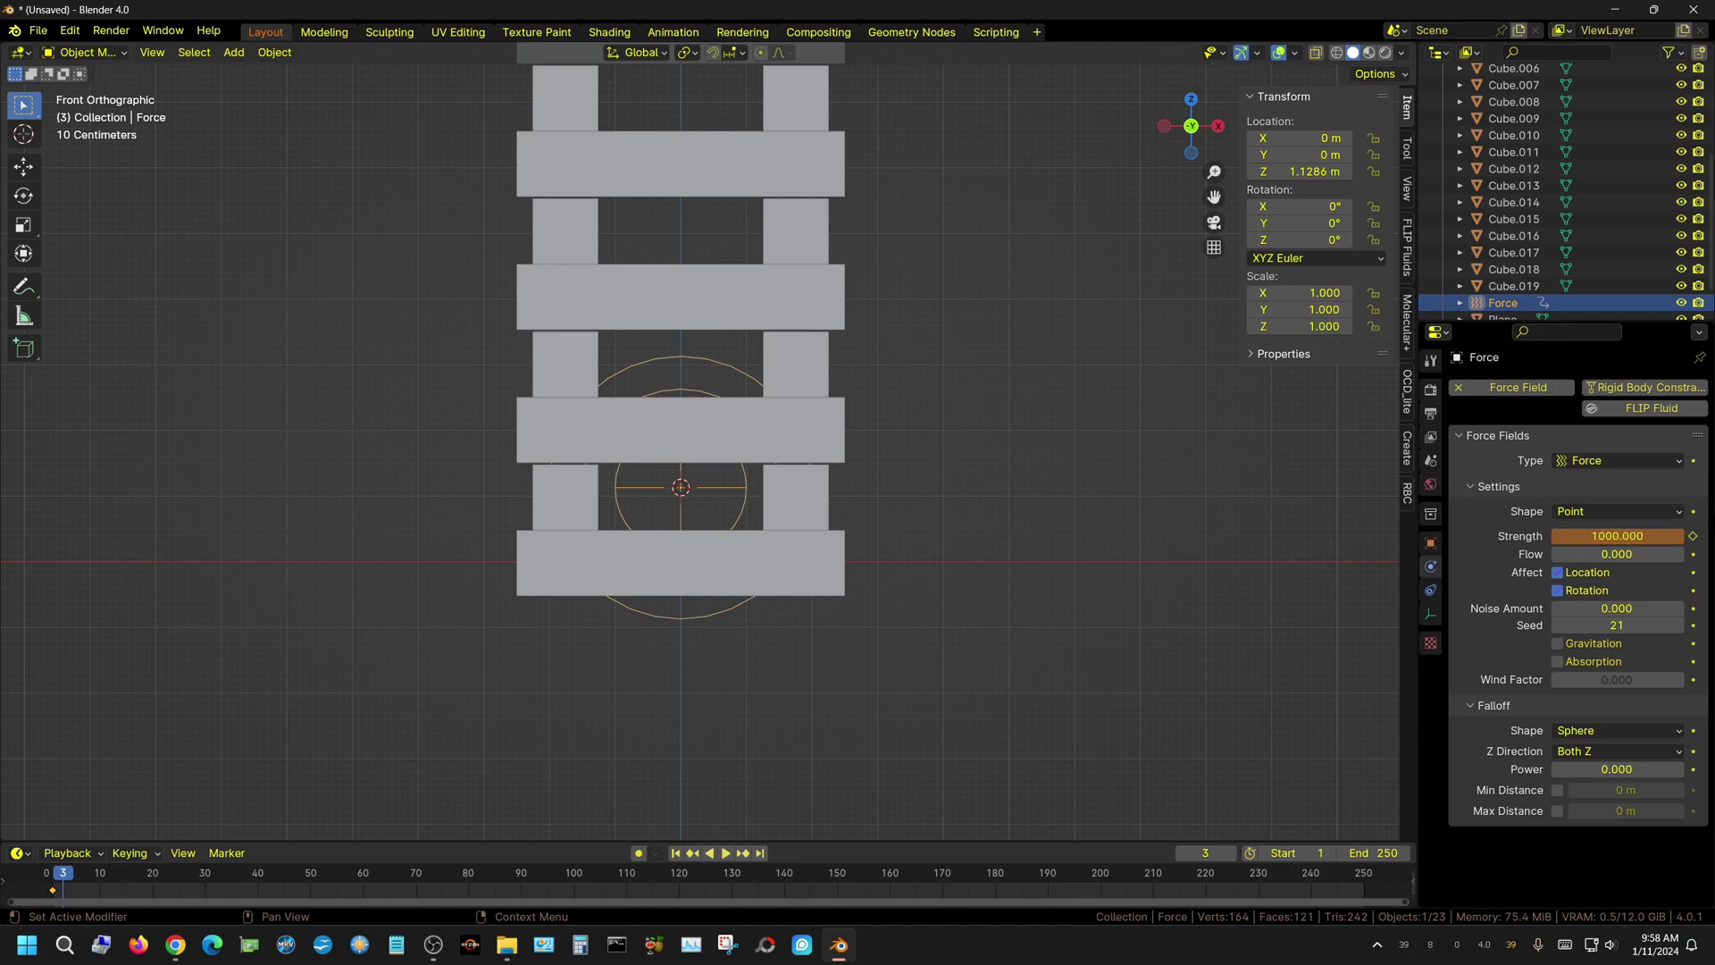
click(1693, 536)
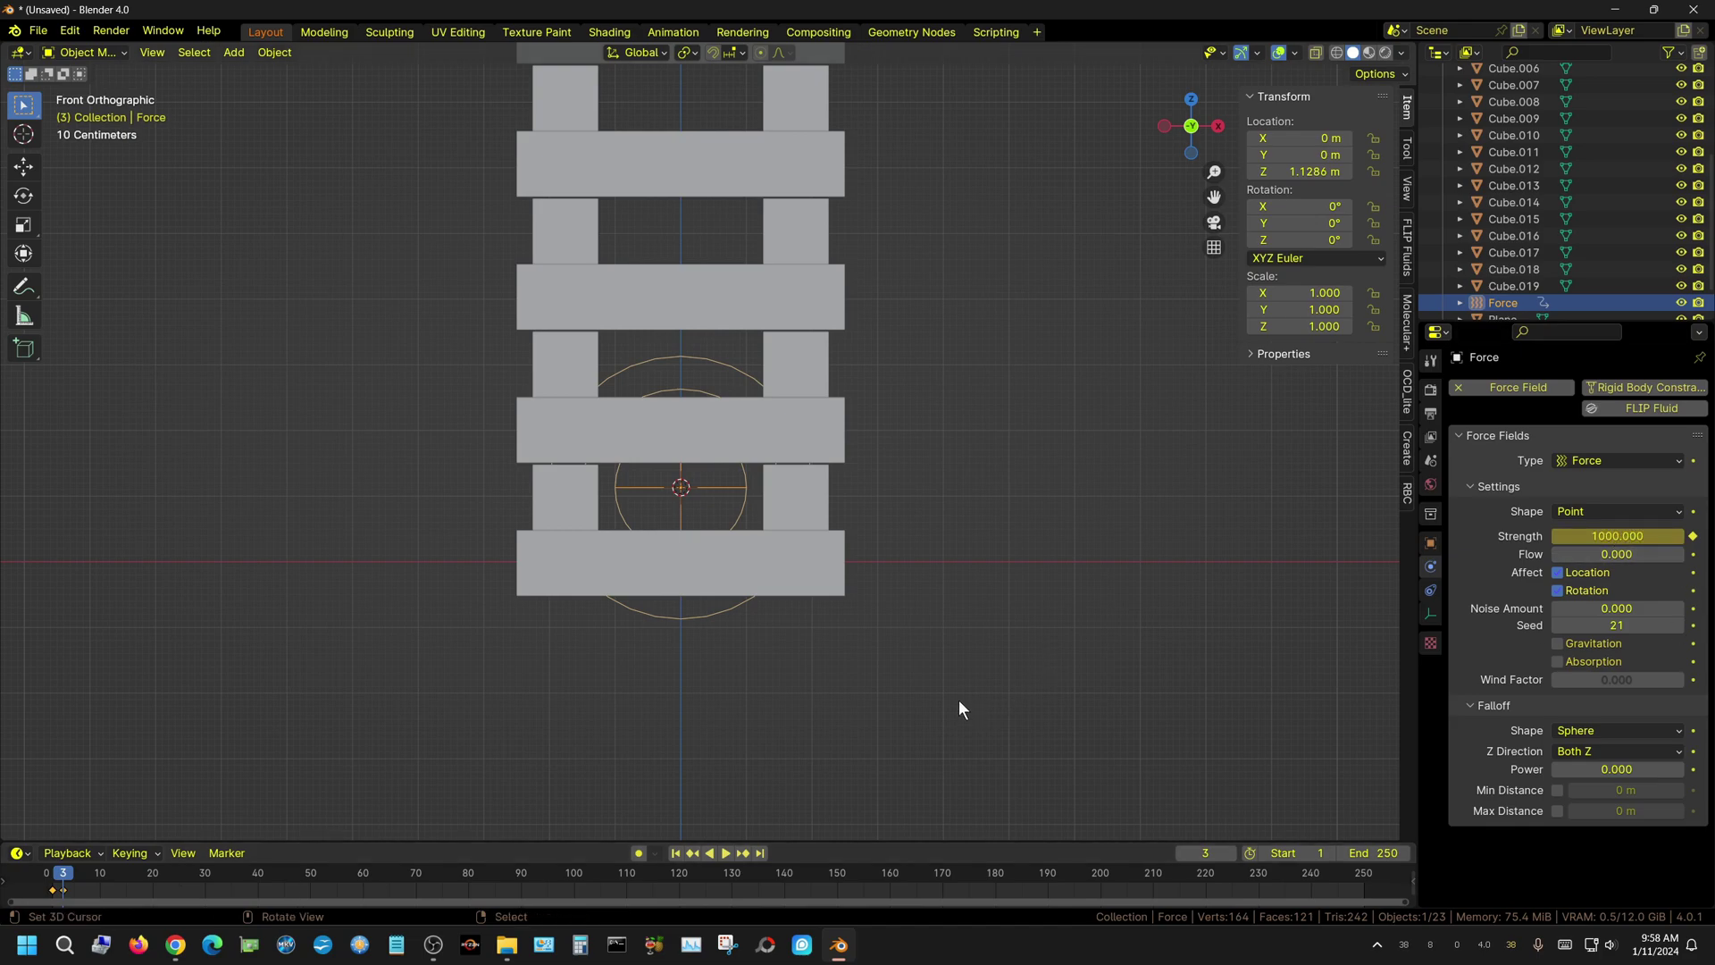
key(Right)
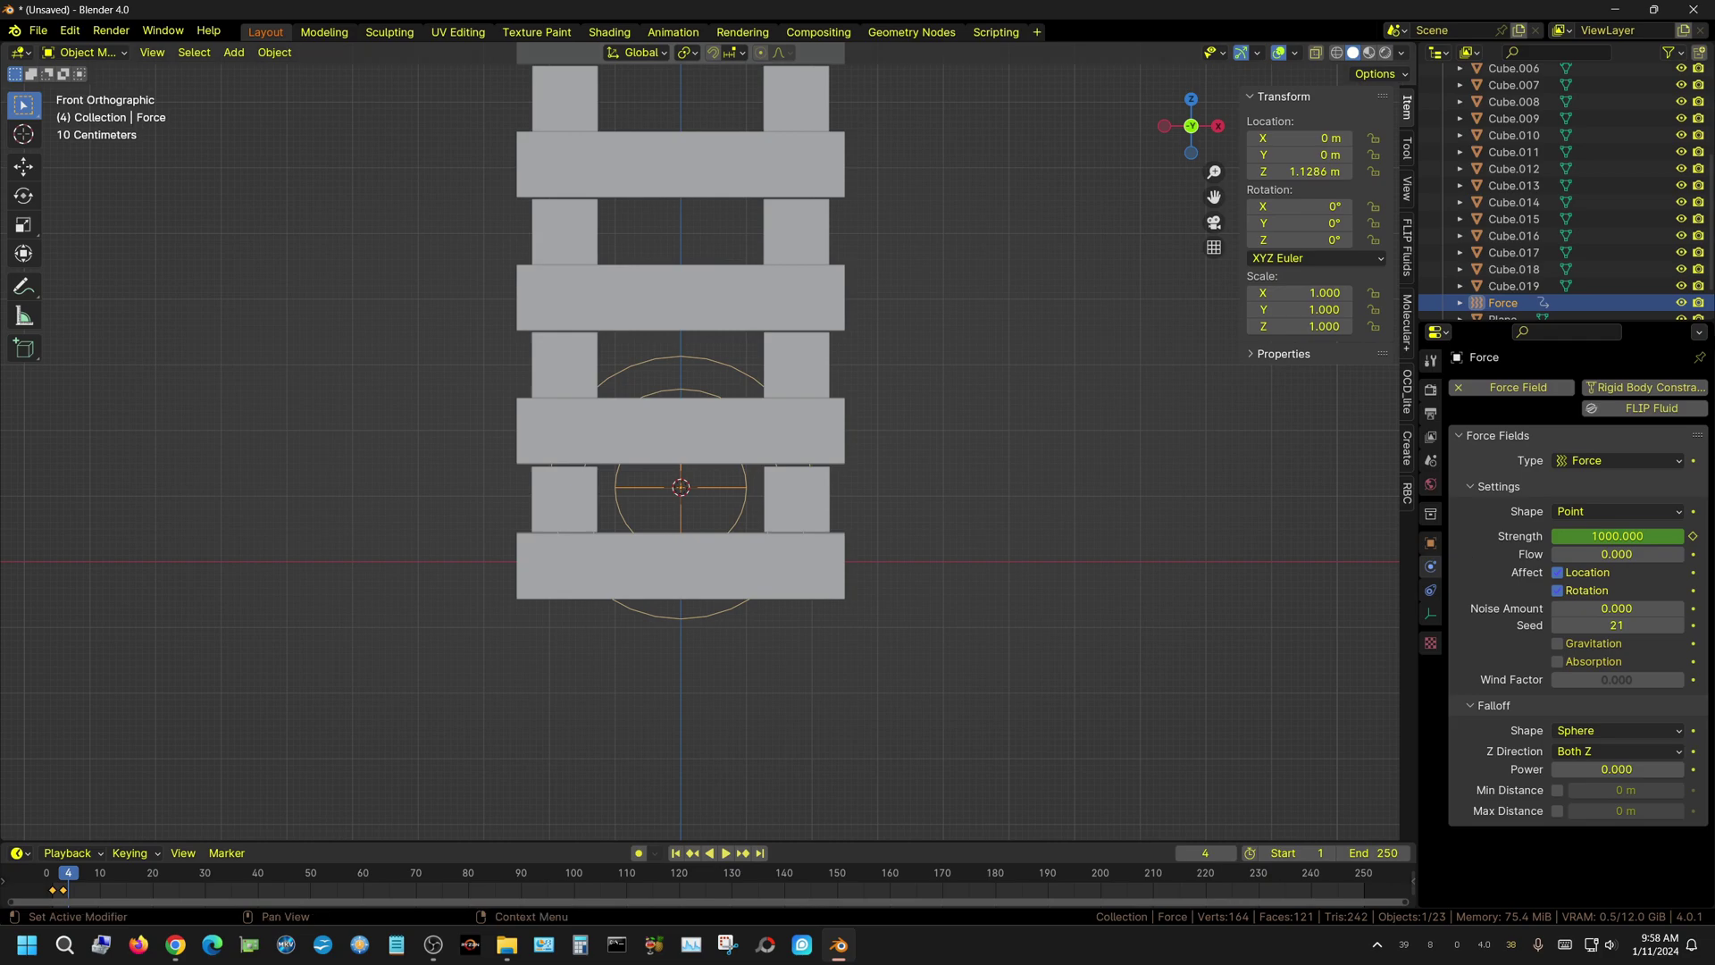
key(i)
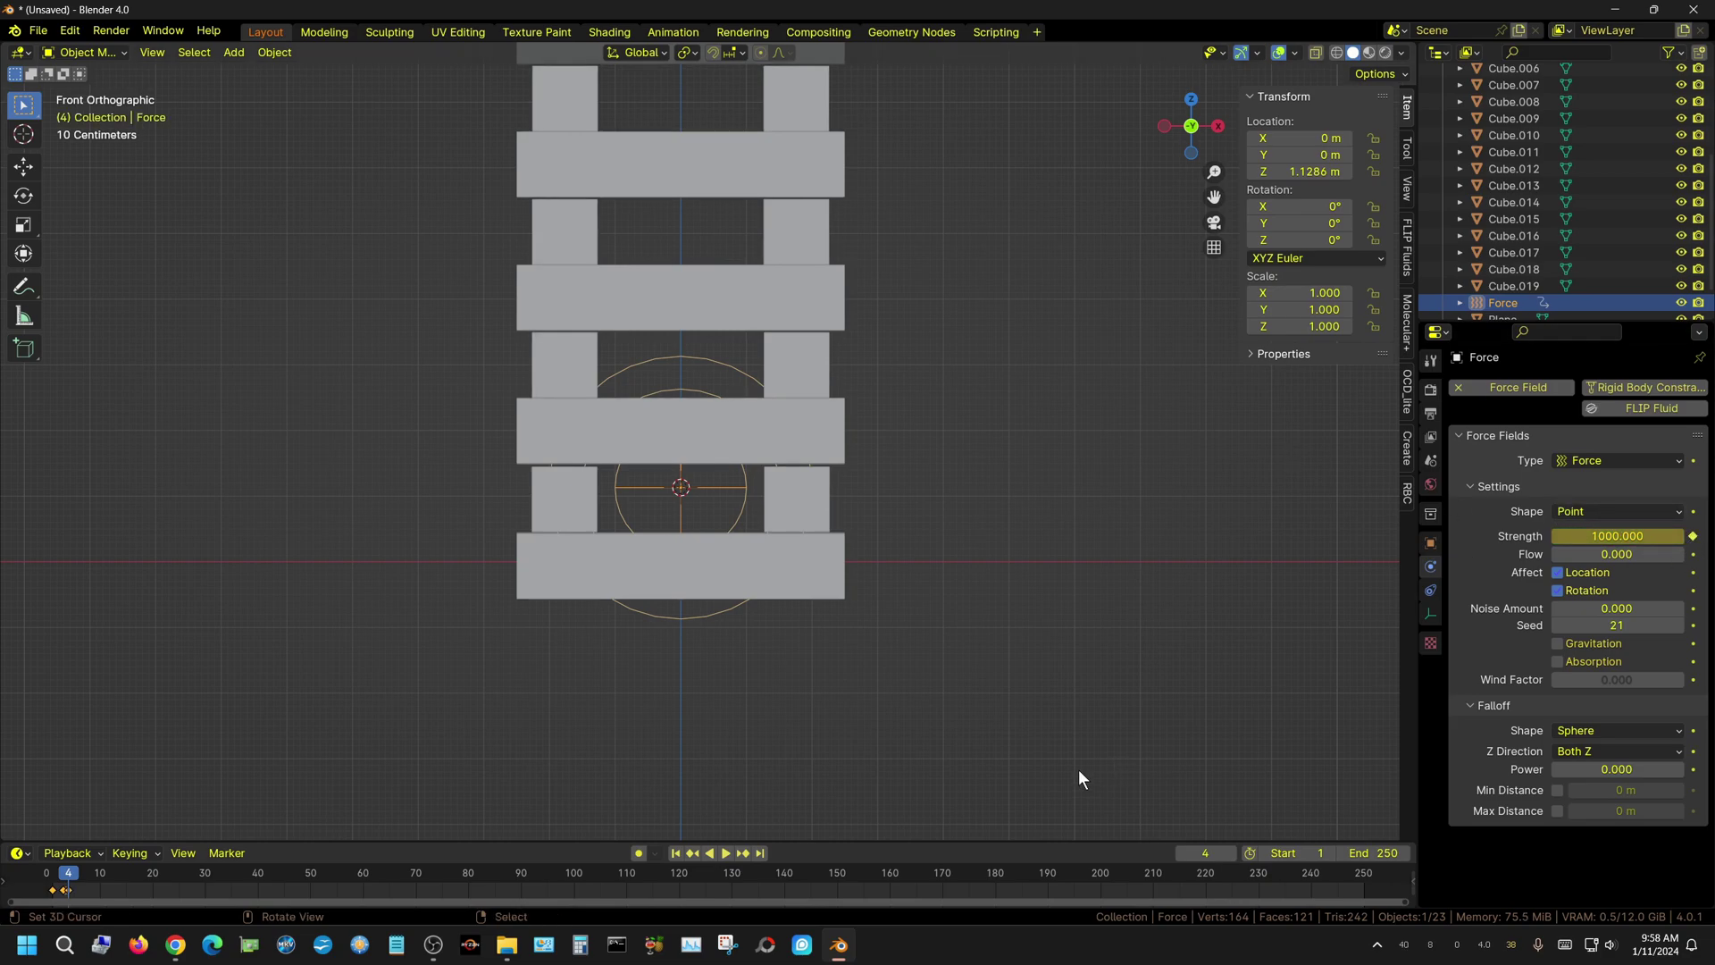
At frame 10, set the force field's strength to 0 and keyframe it
click(99, 887)
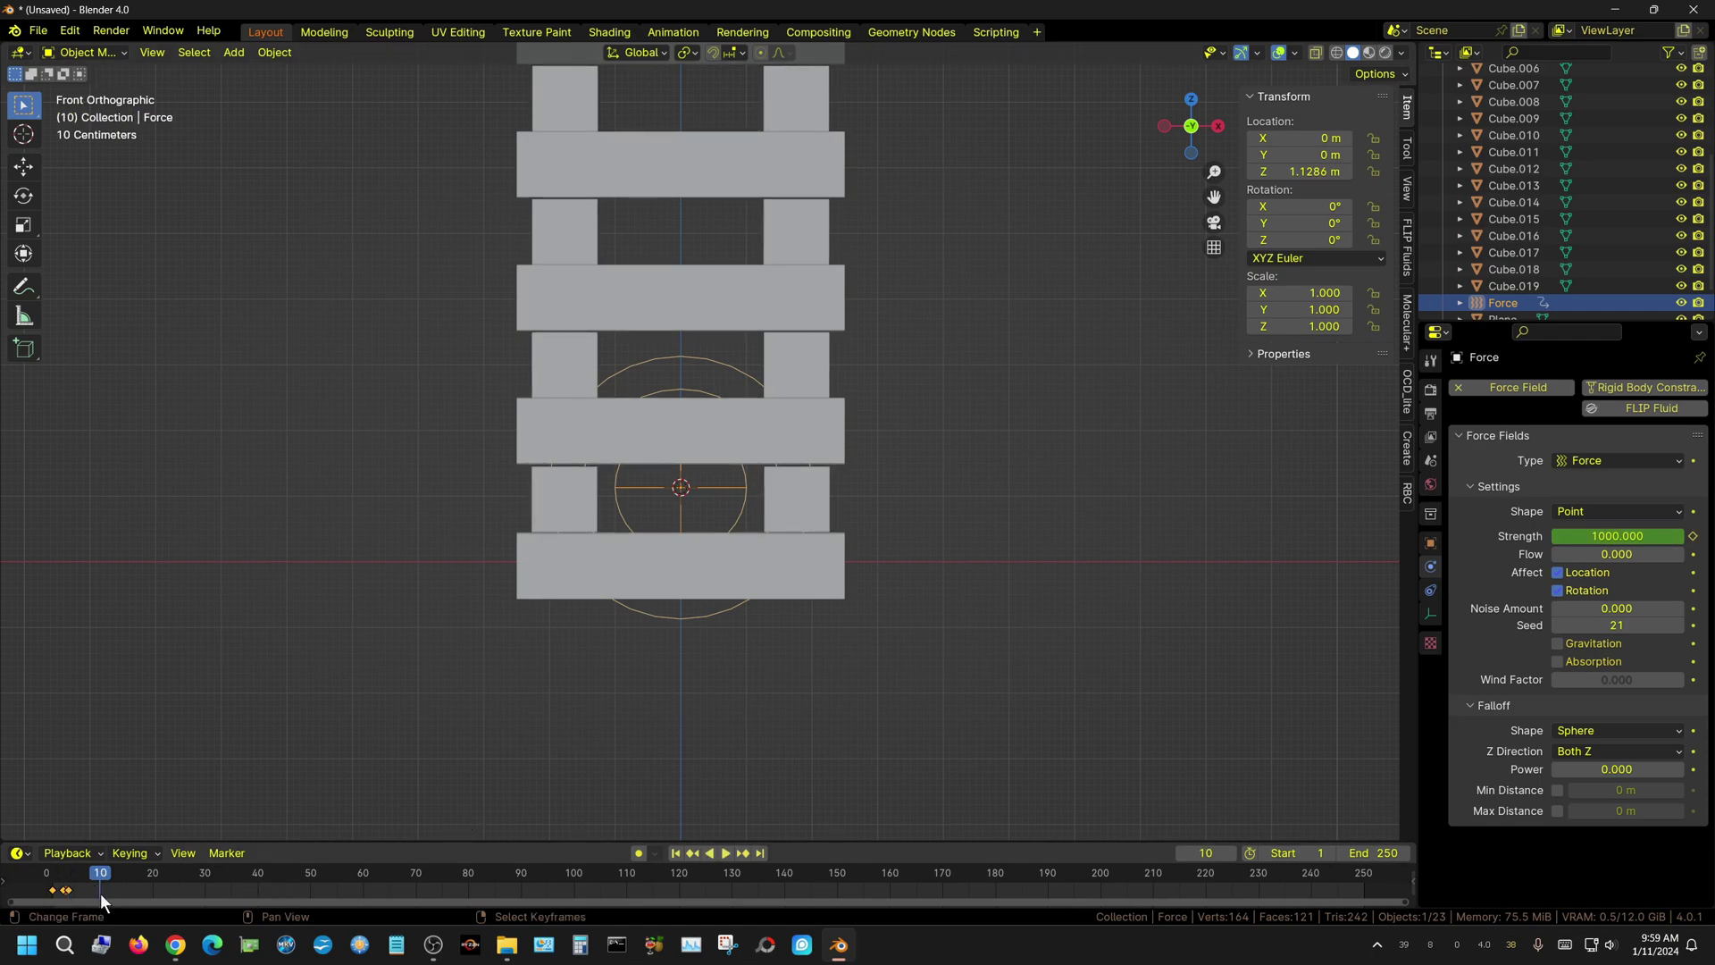
click(1616, 535)
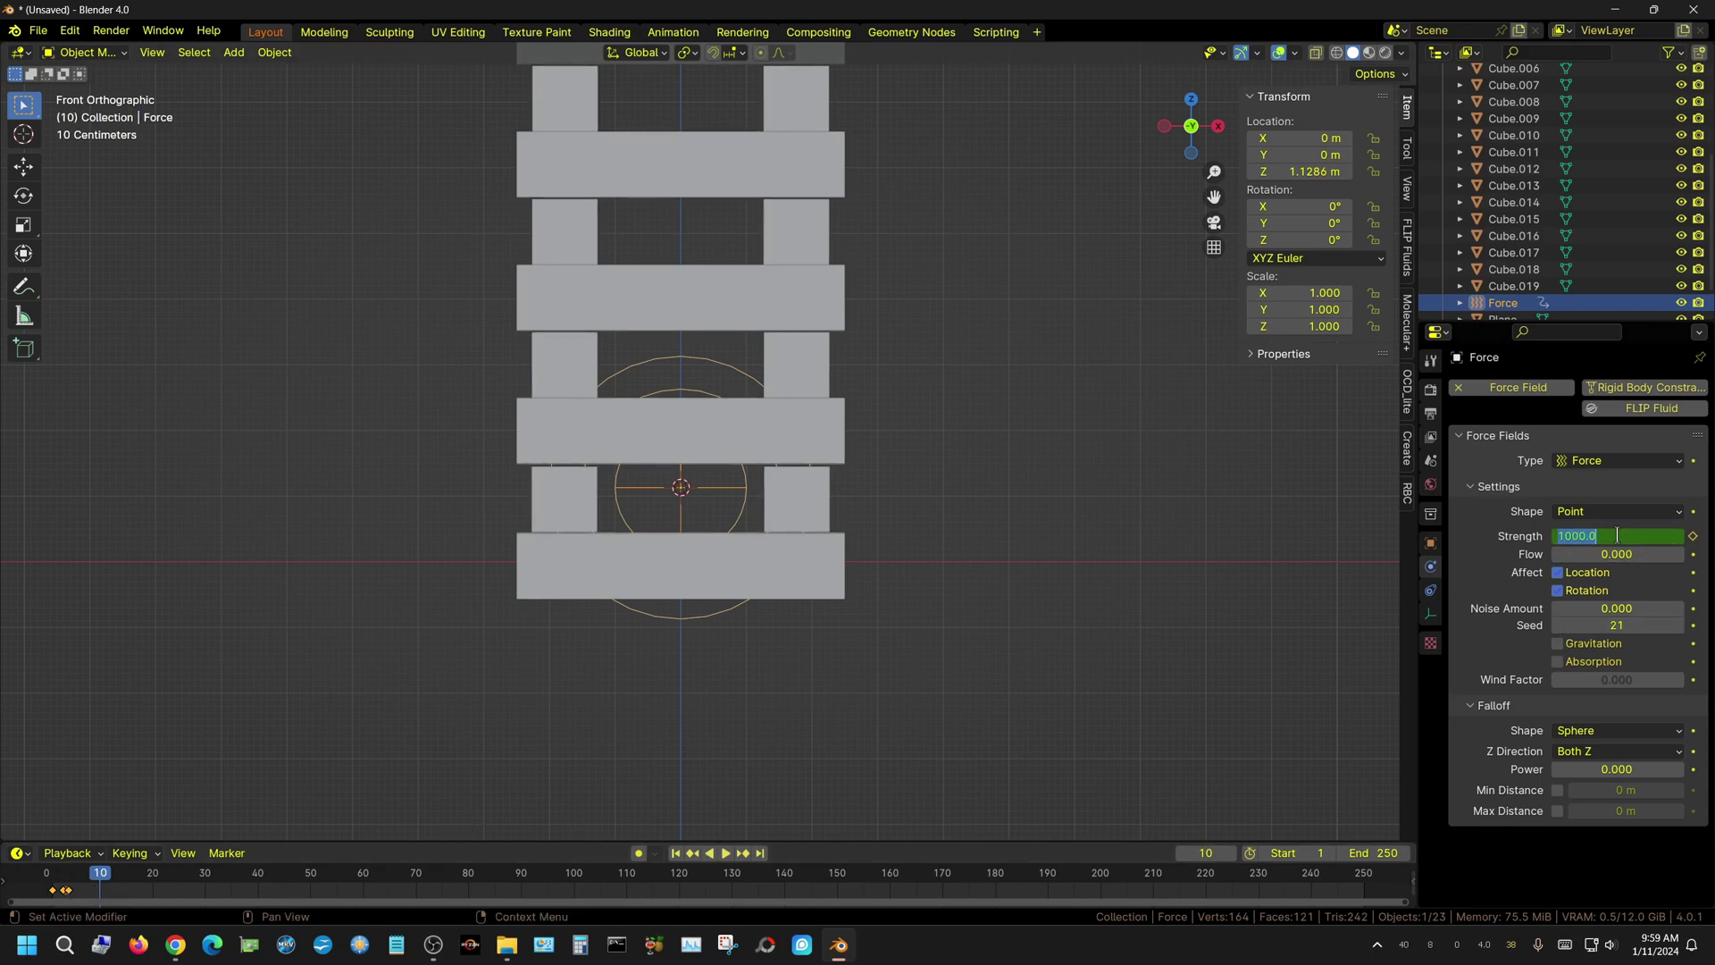
text(0)
key(Return)
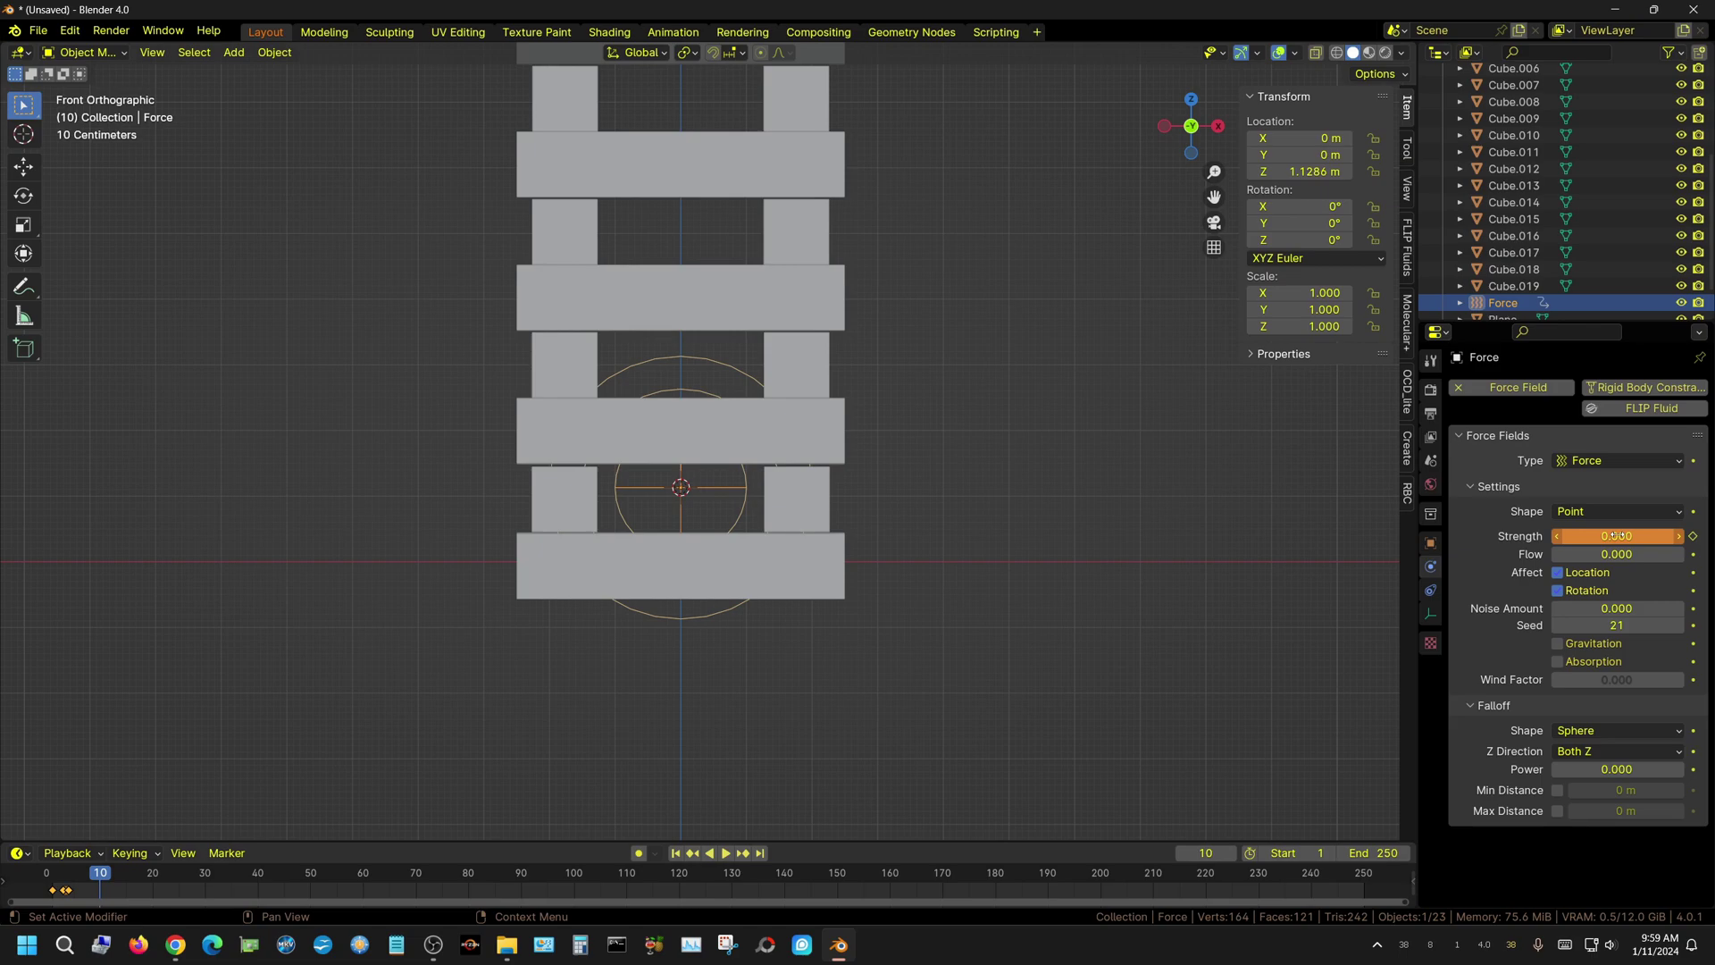
click(1693, 536)
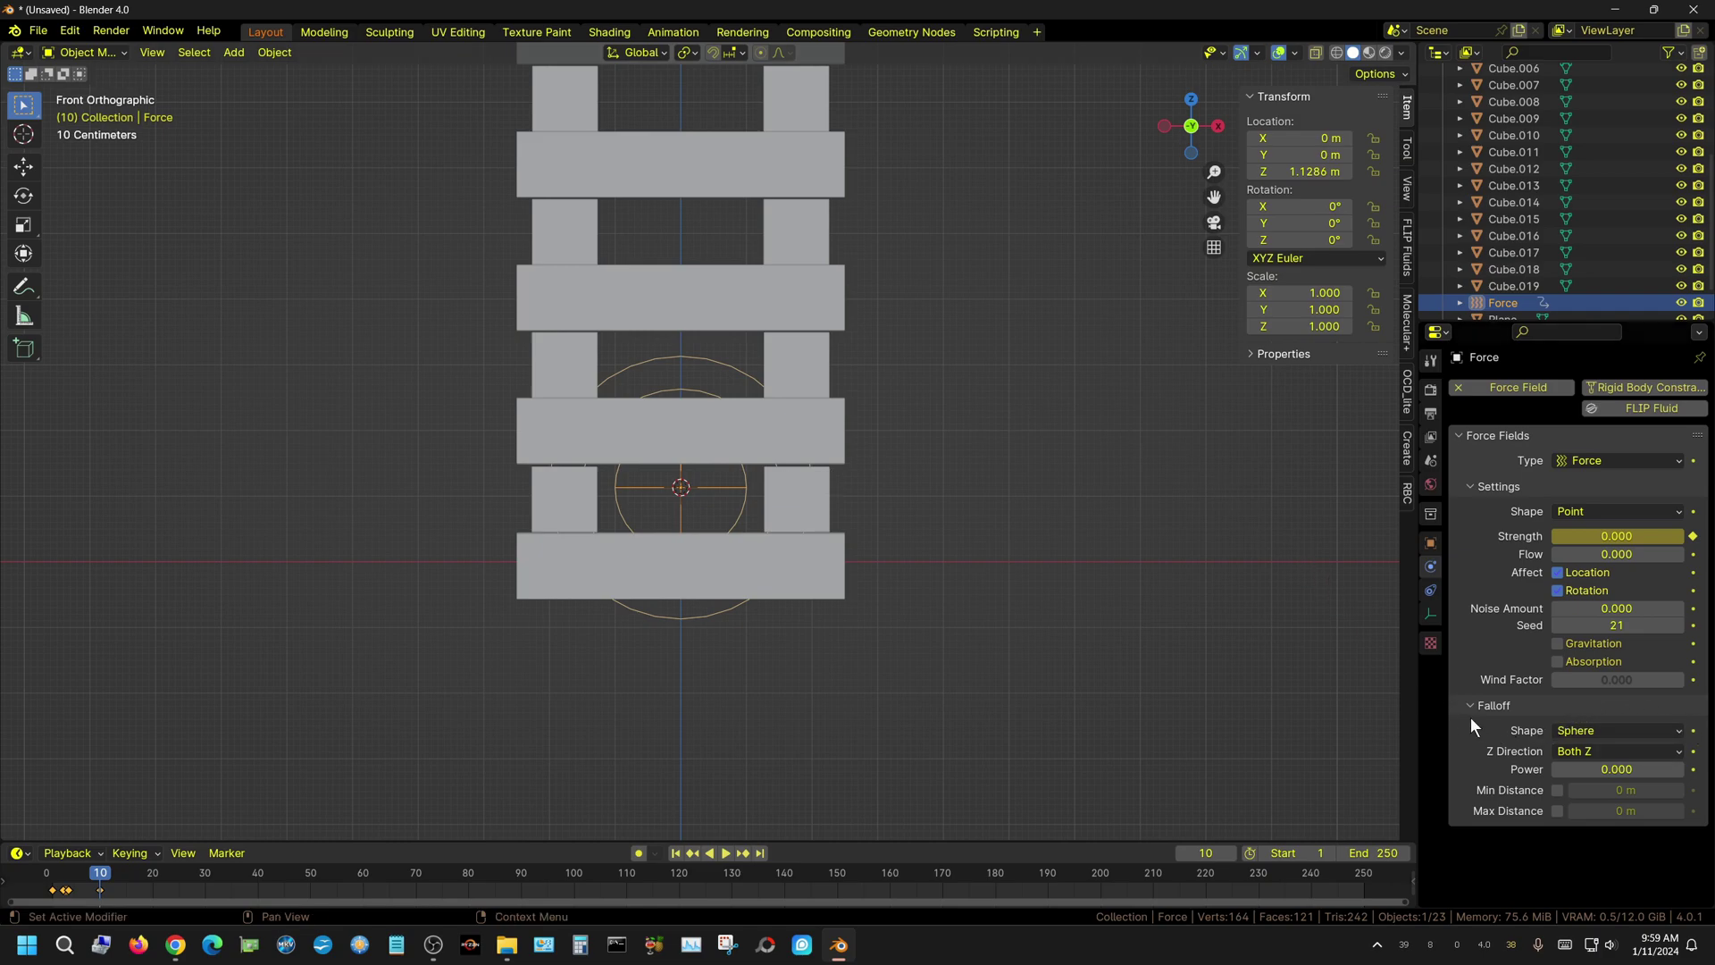
Enable the force field's falloff distance limits, with a maximum distance of 3.5 m and a minimum distance of 0.25 m
click(1557, 791)
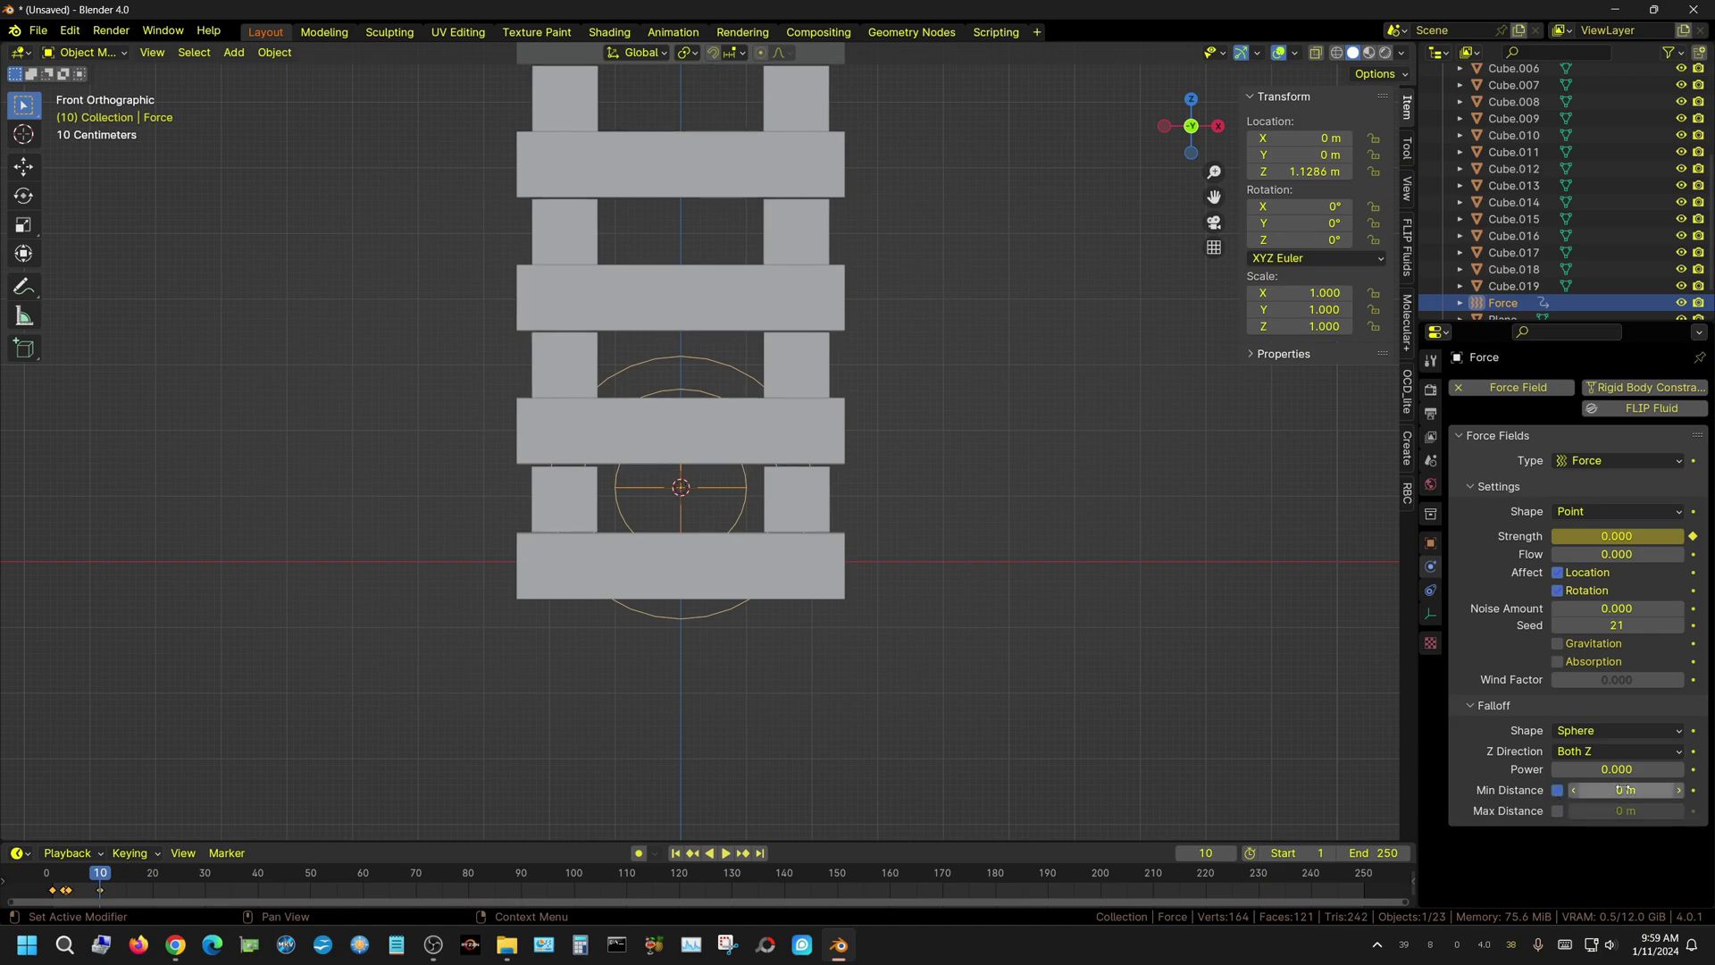
click(1557, 811)
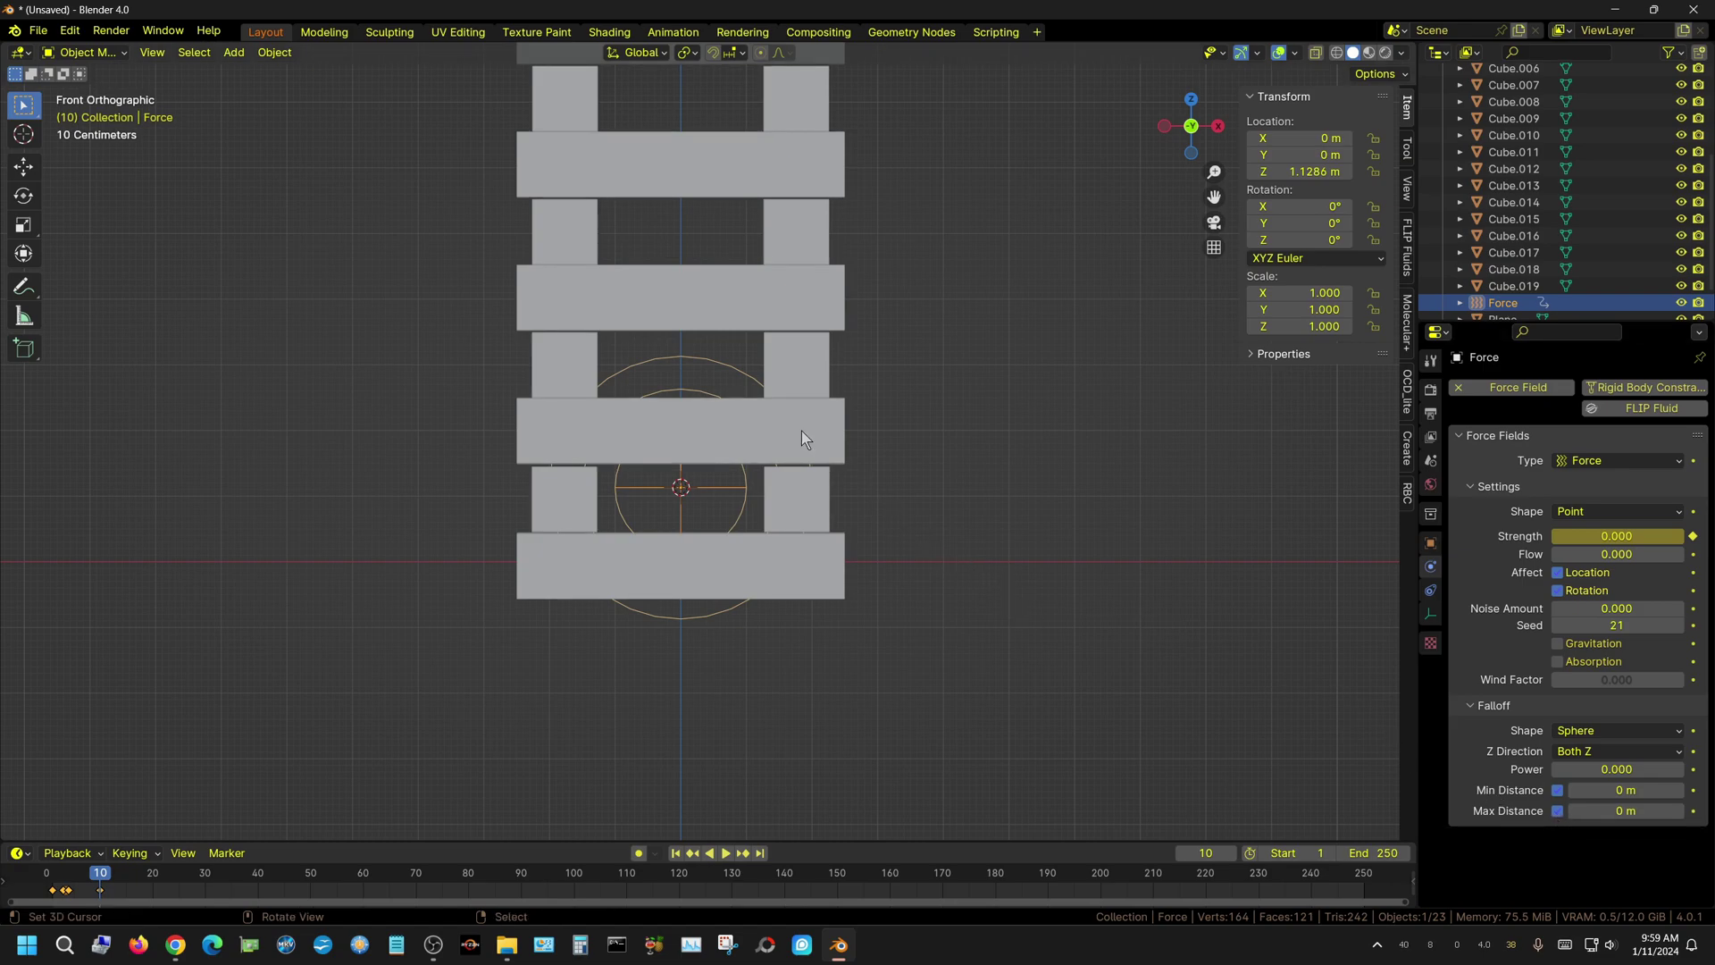
drag(1612, 810, 1688, 810)
click(1609, 813)
text(3.5)
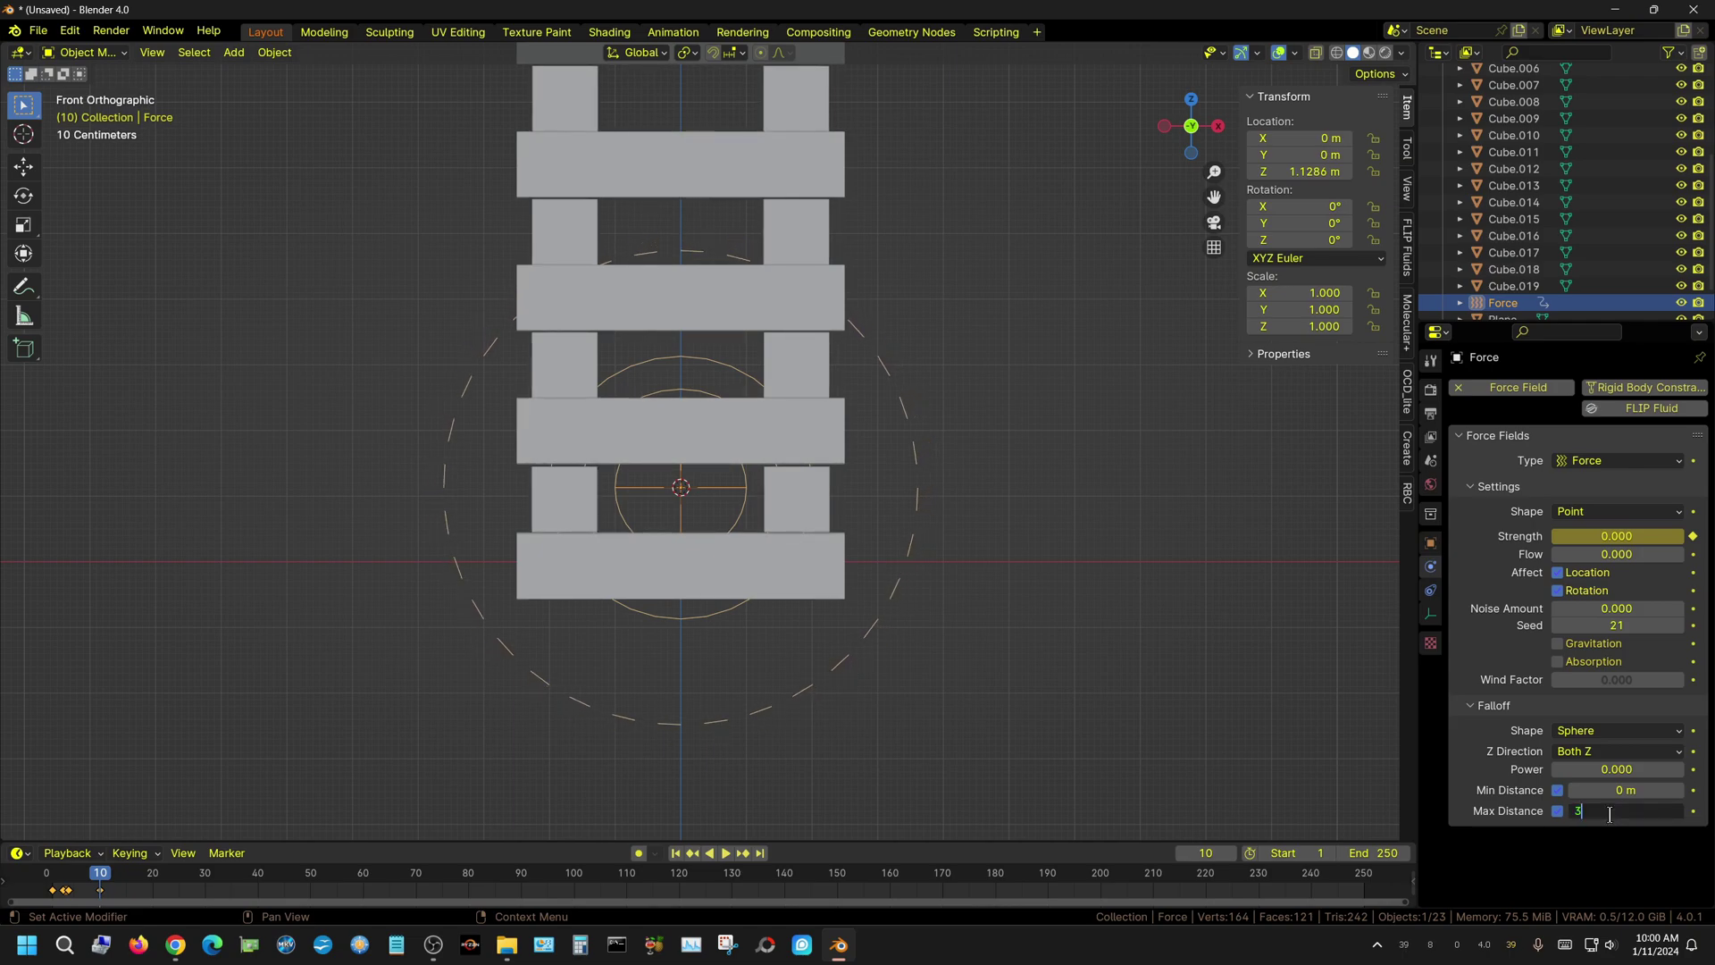
key(Return)
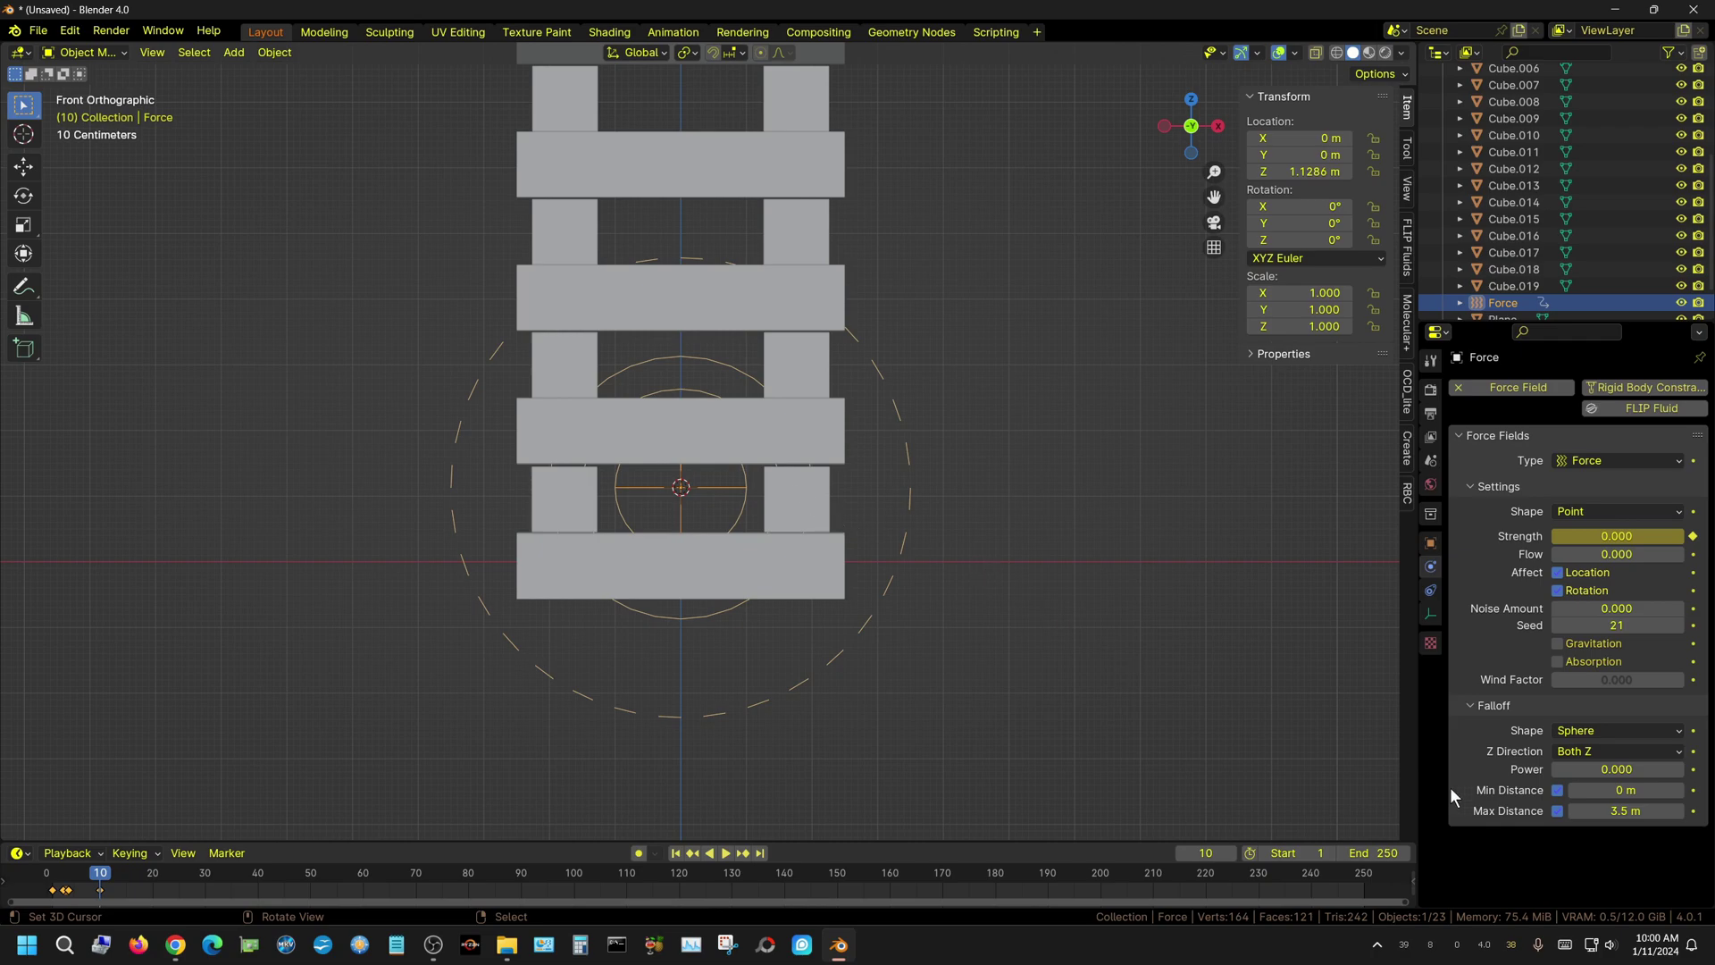
click(1626, 791)
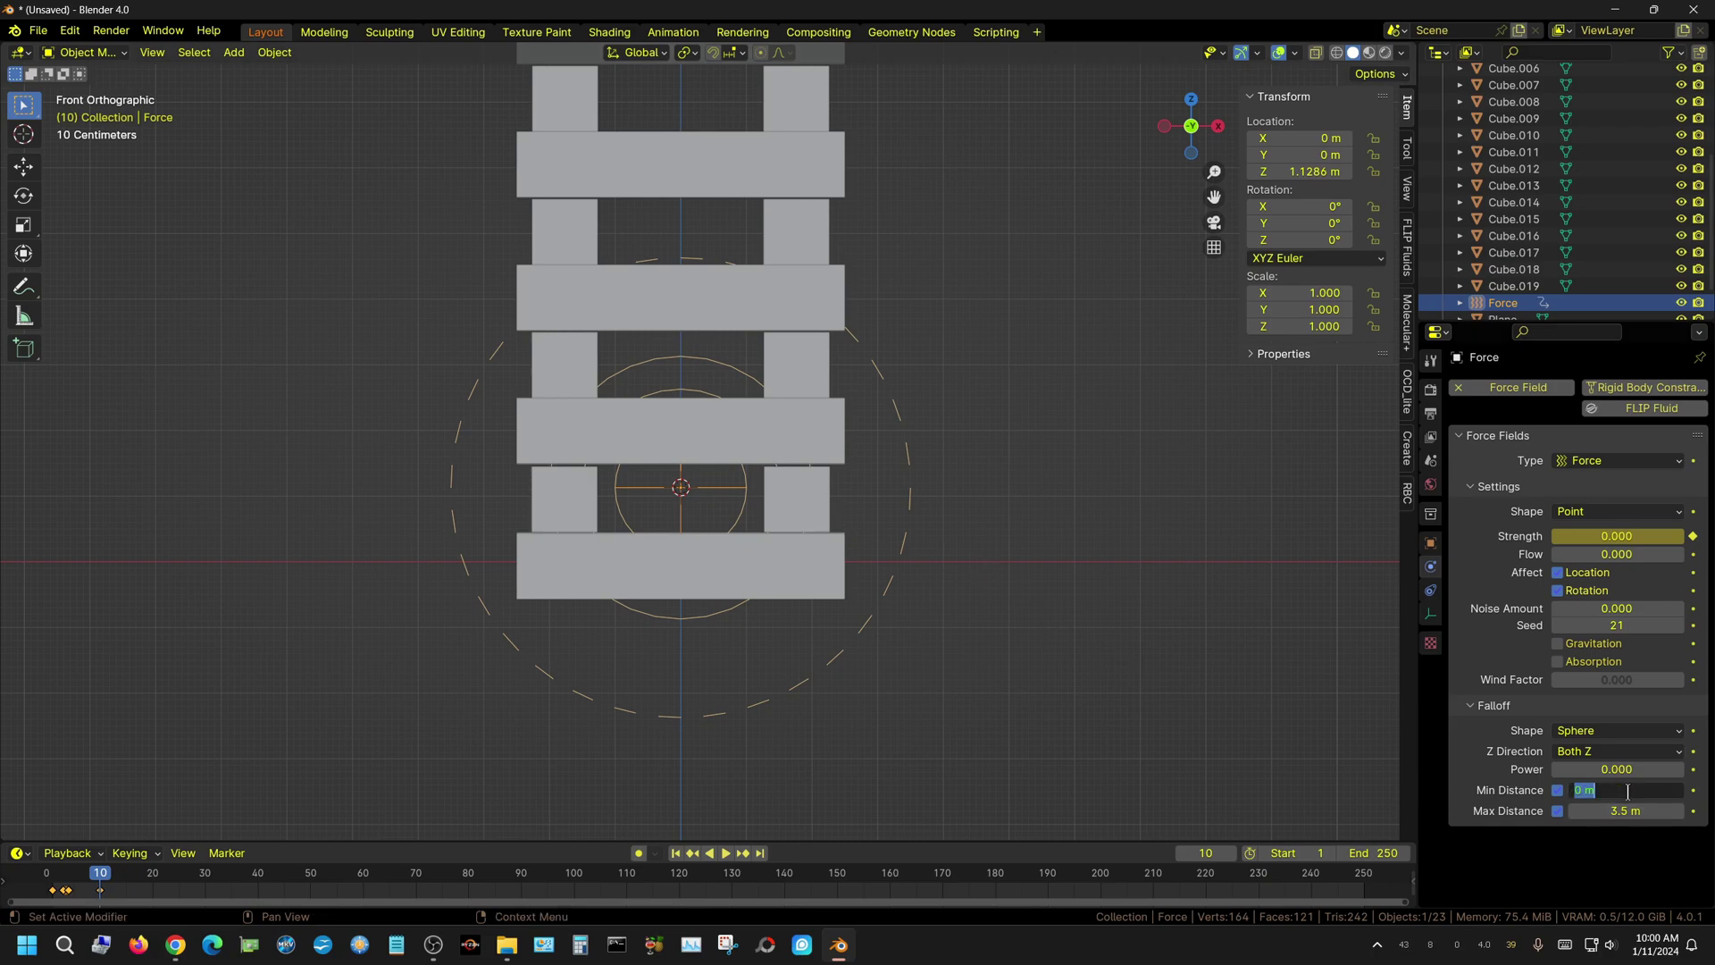
text(.25)
key(Return)
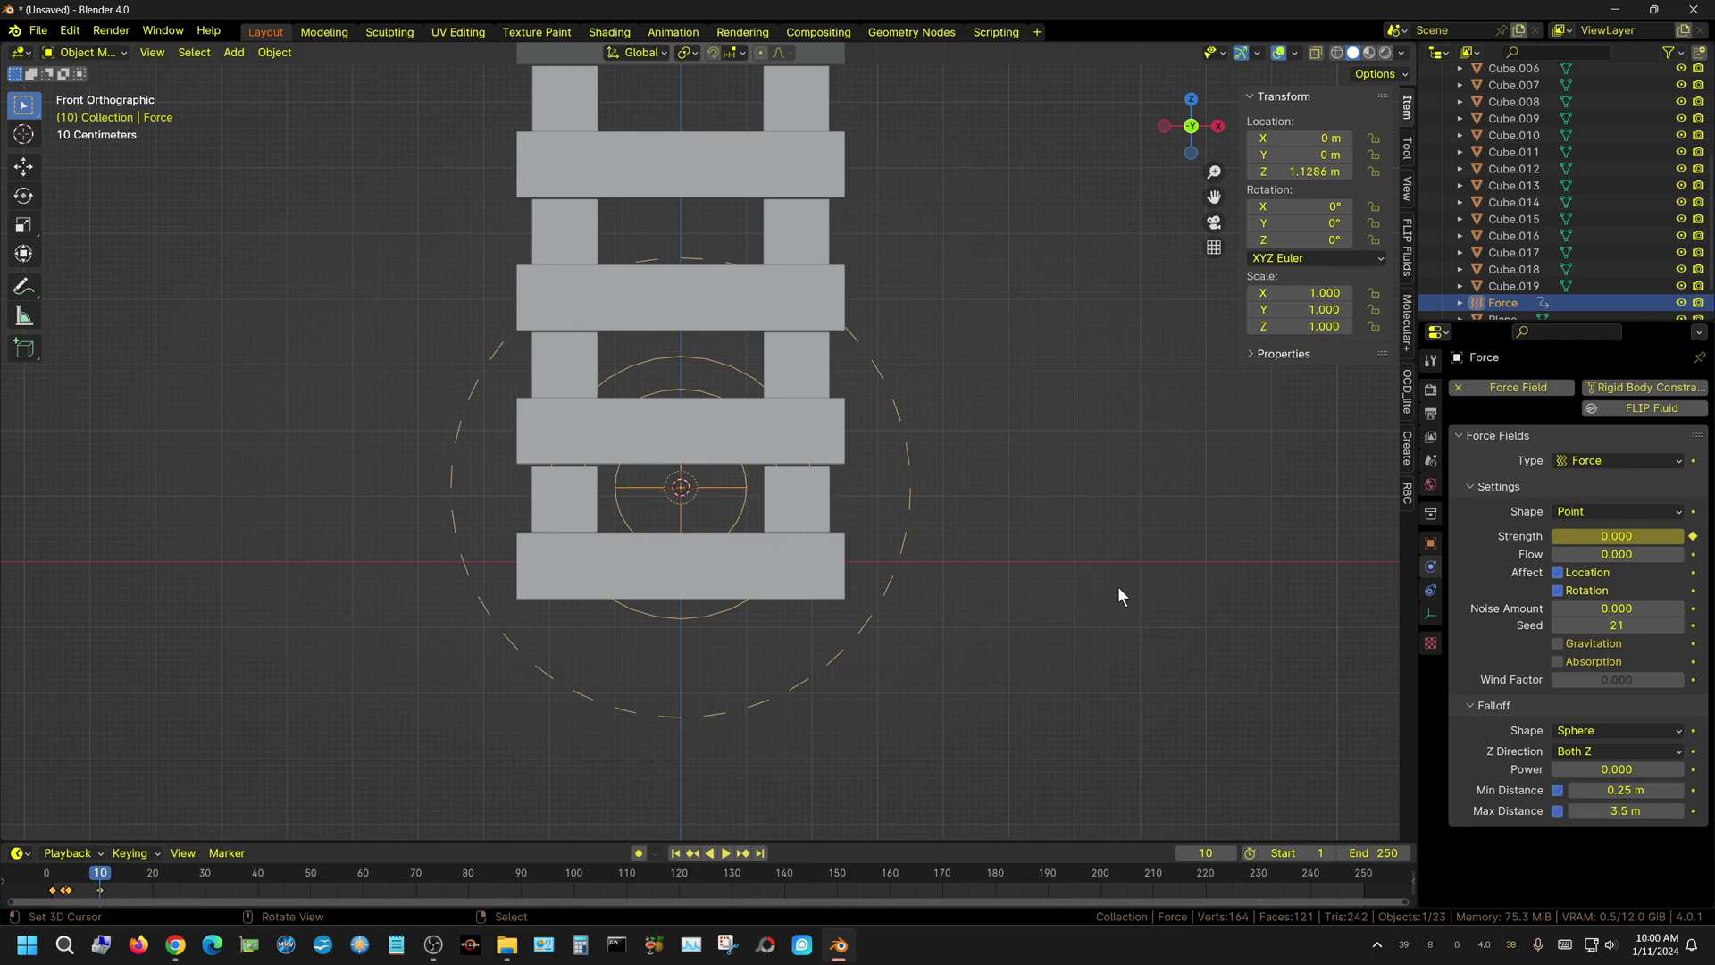
Return to frame 1 and set the point light's colour to orange, with hue about 0.055 and saturation about 0.977
scroll(1519, 304, down, 2)
click(1502, 304)
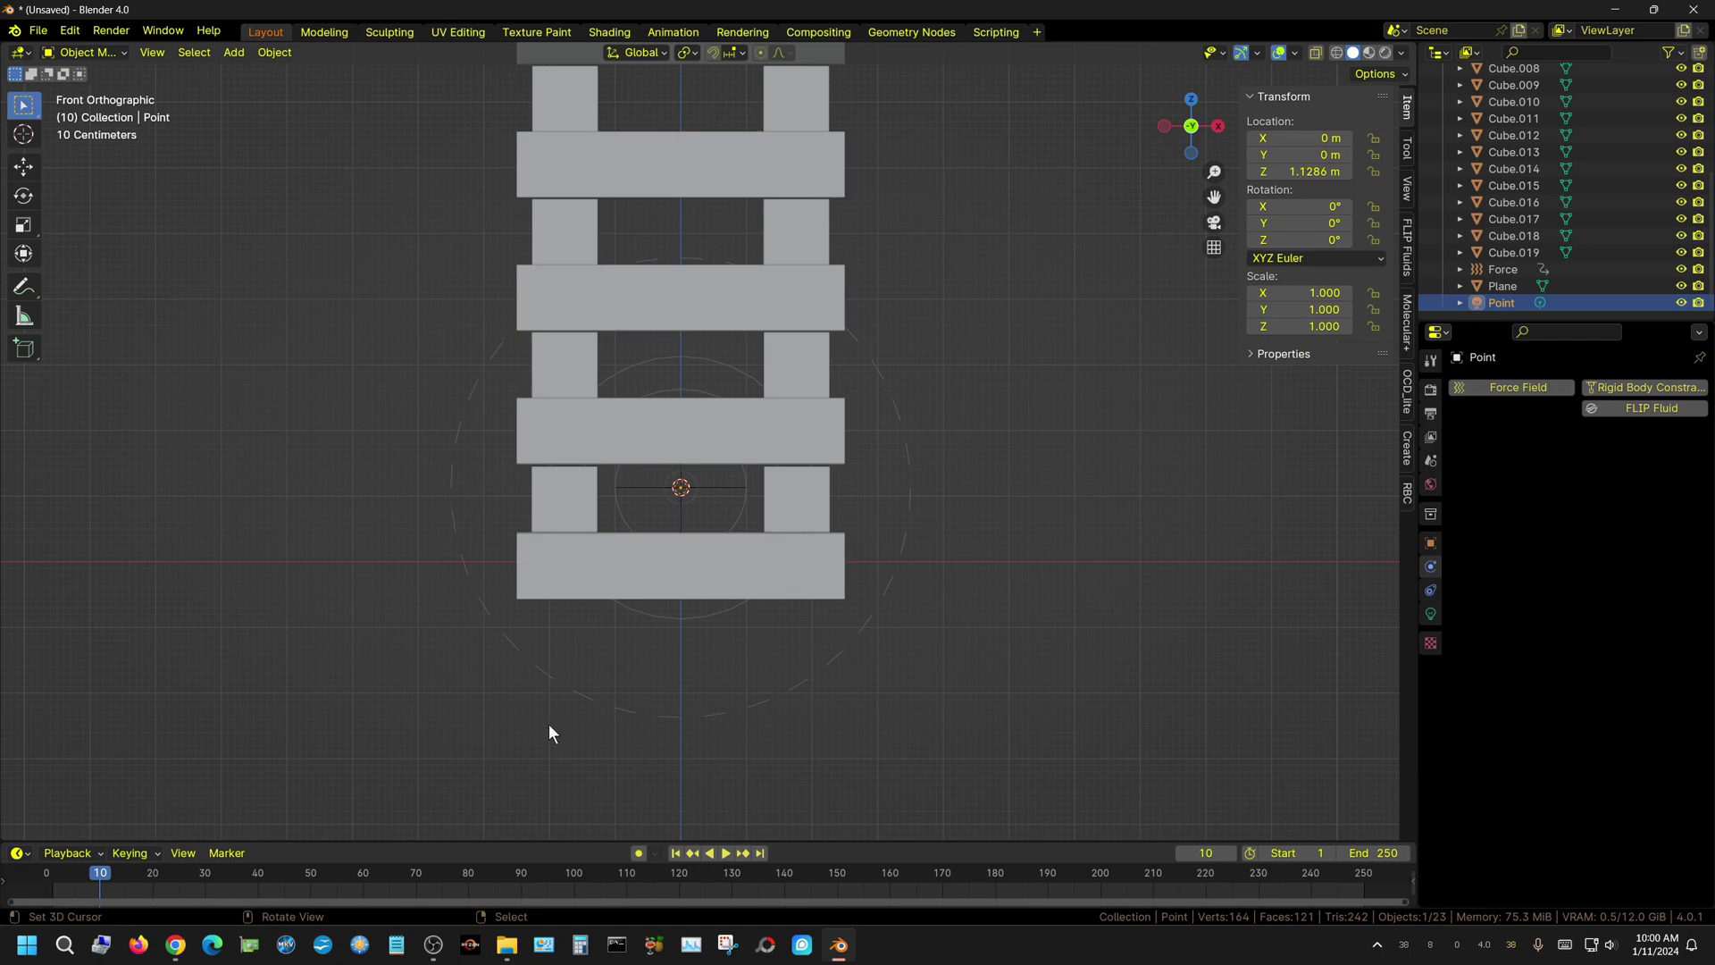
click(675, 852)
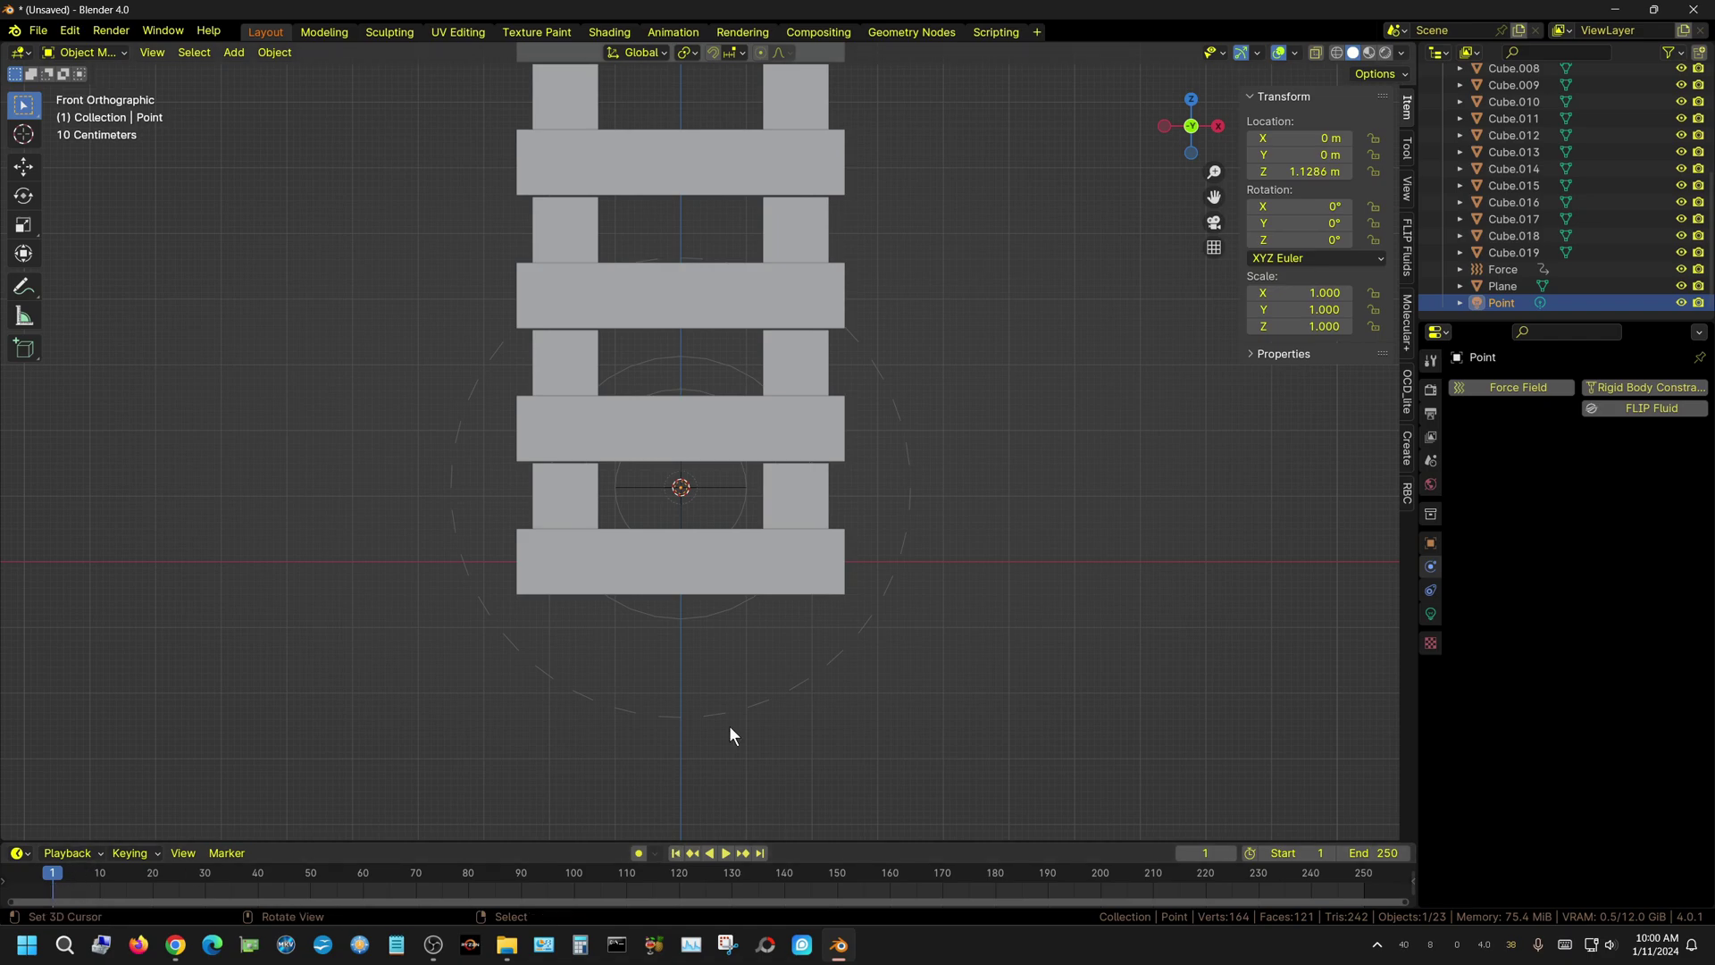
click(1431, 615)
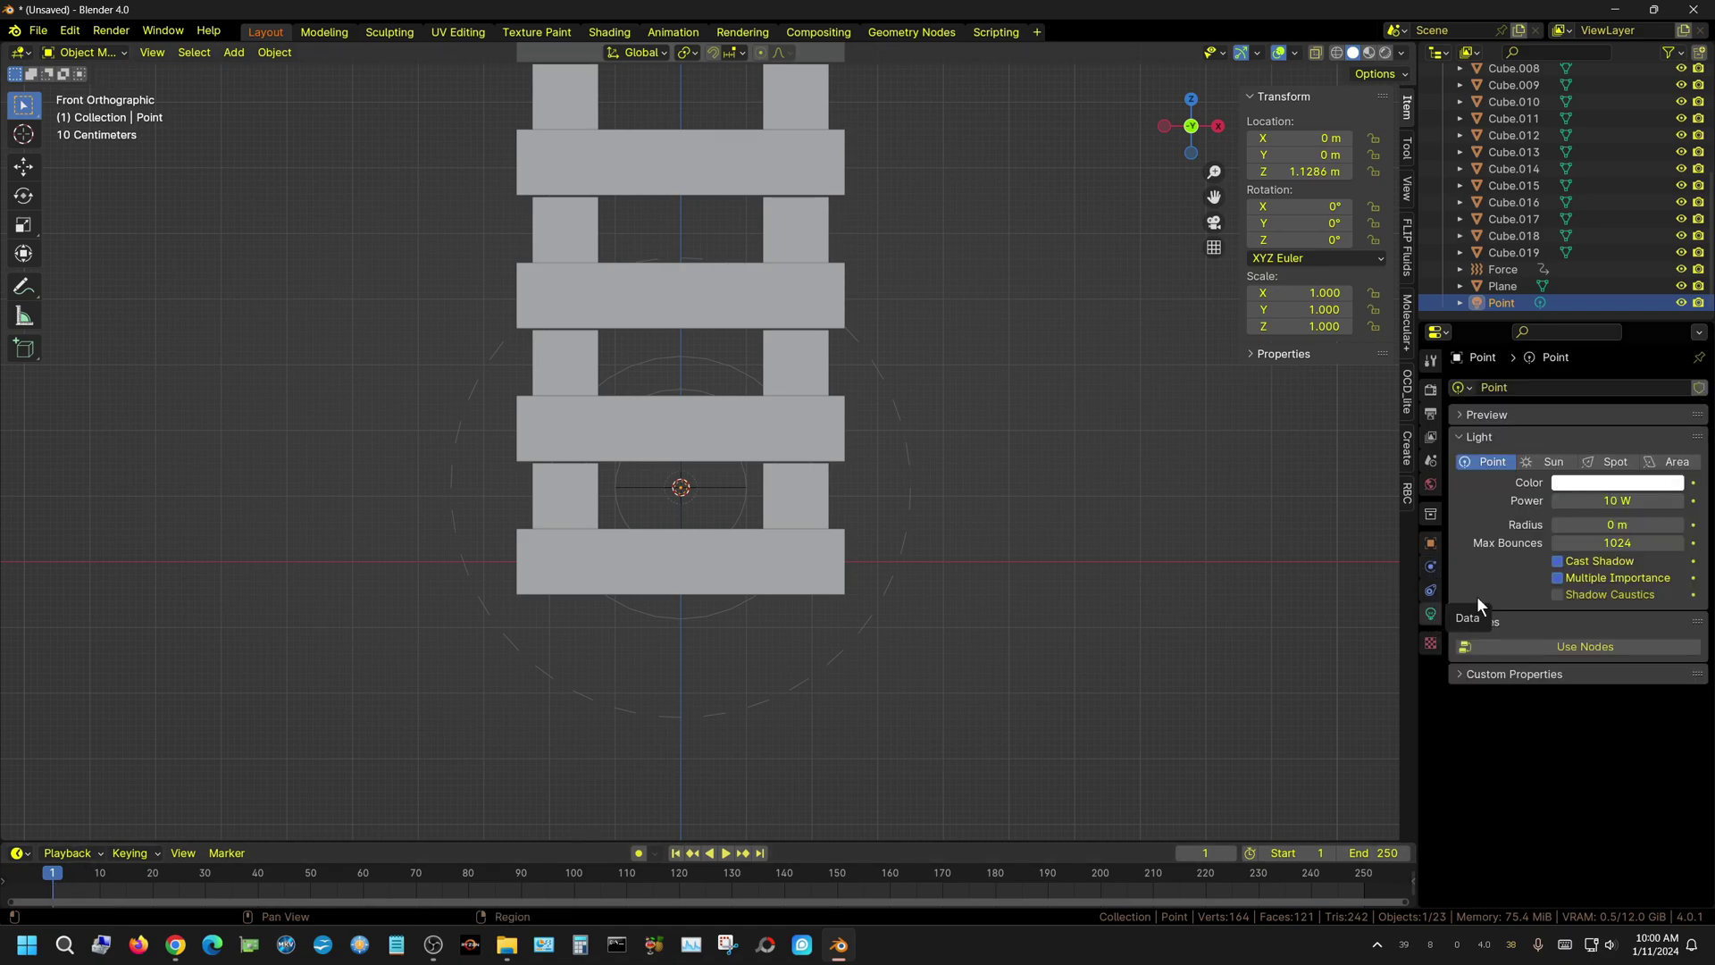
click(1629, 482)
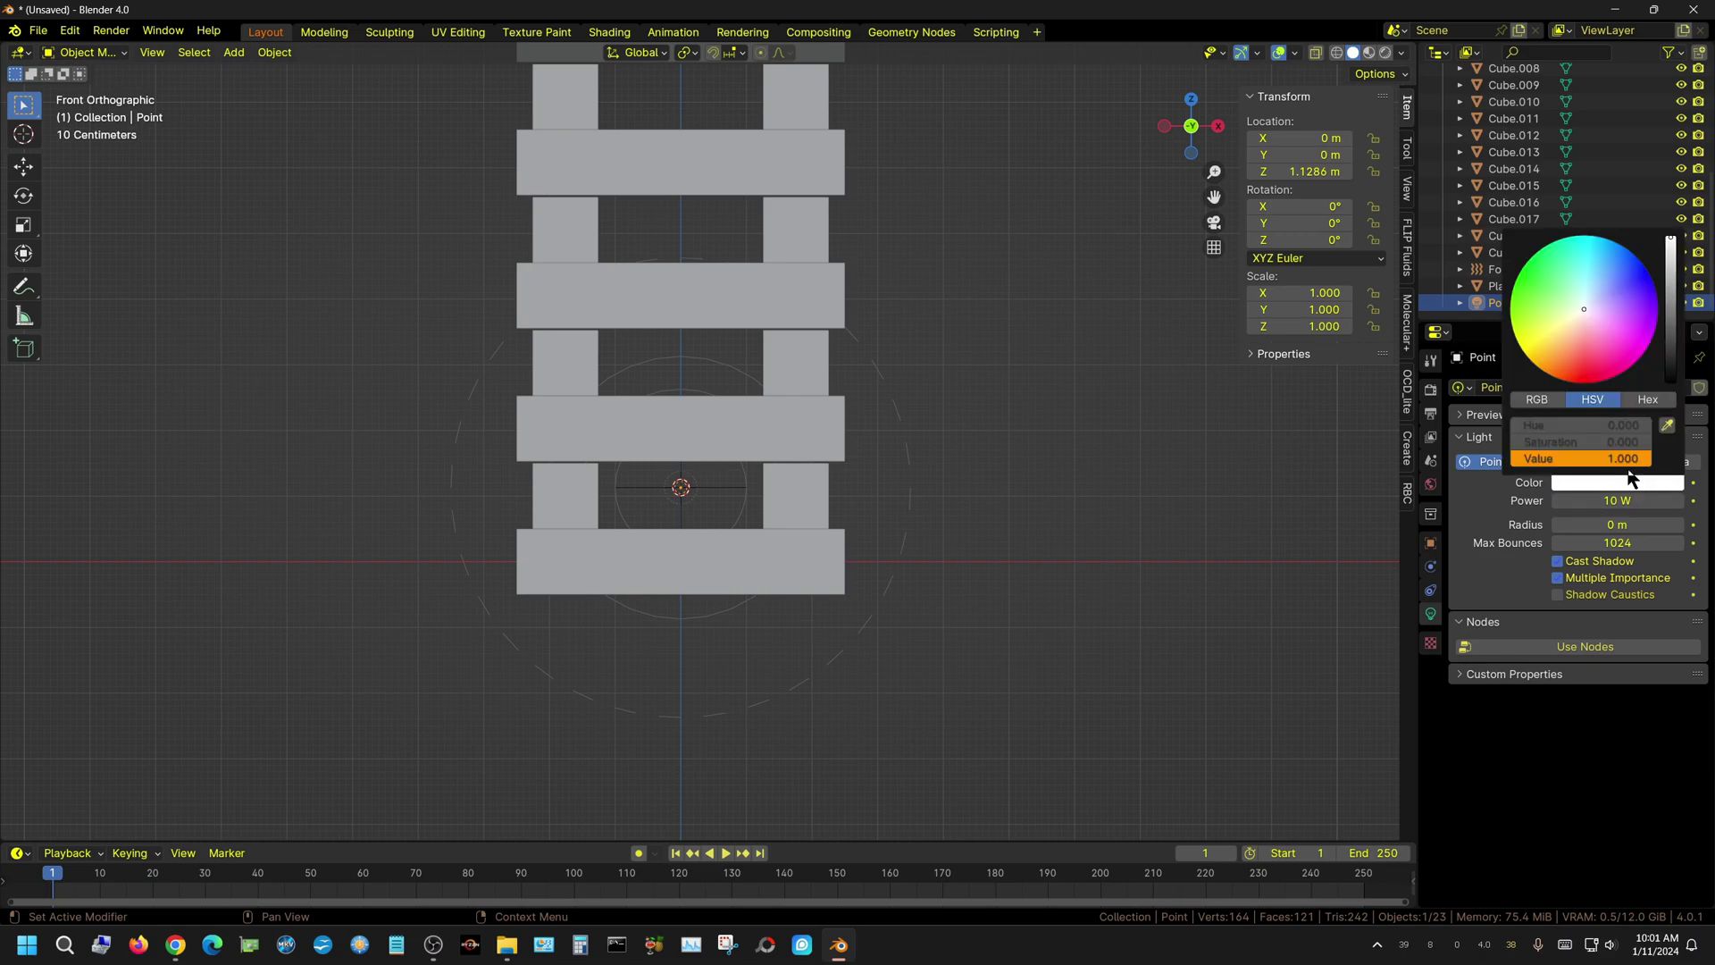
click(1565, 330)
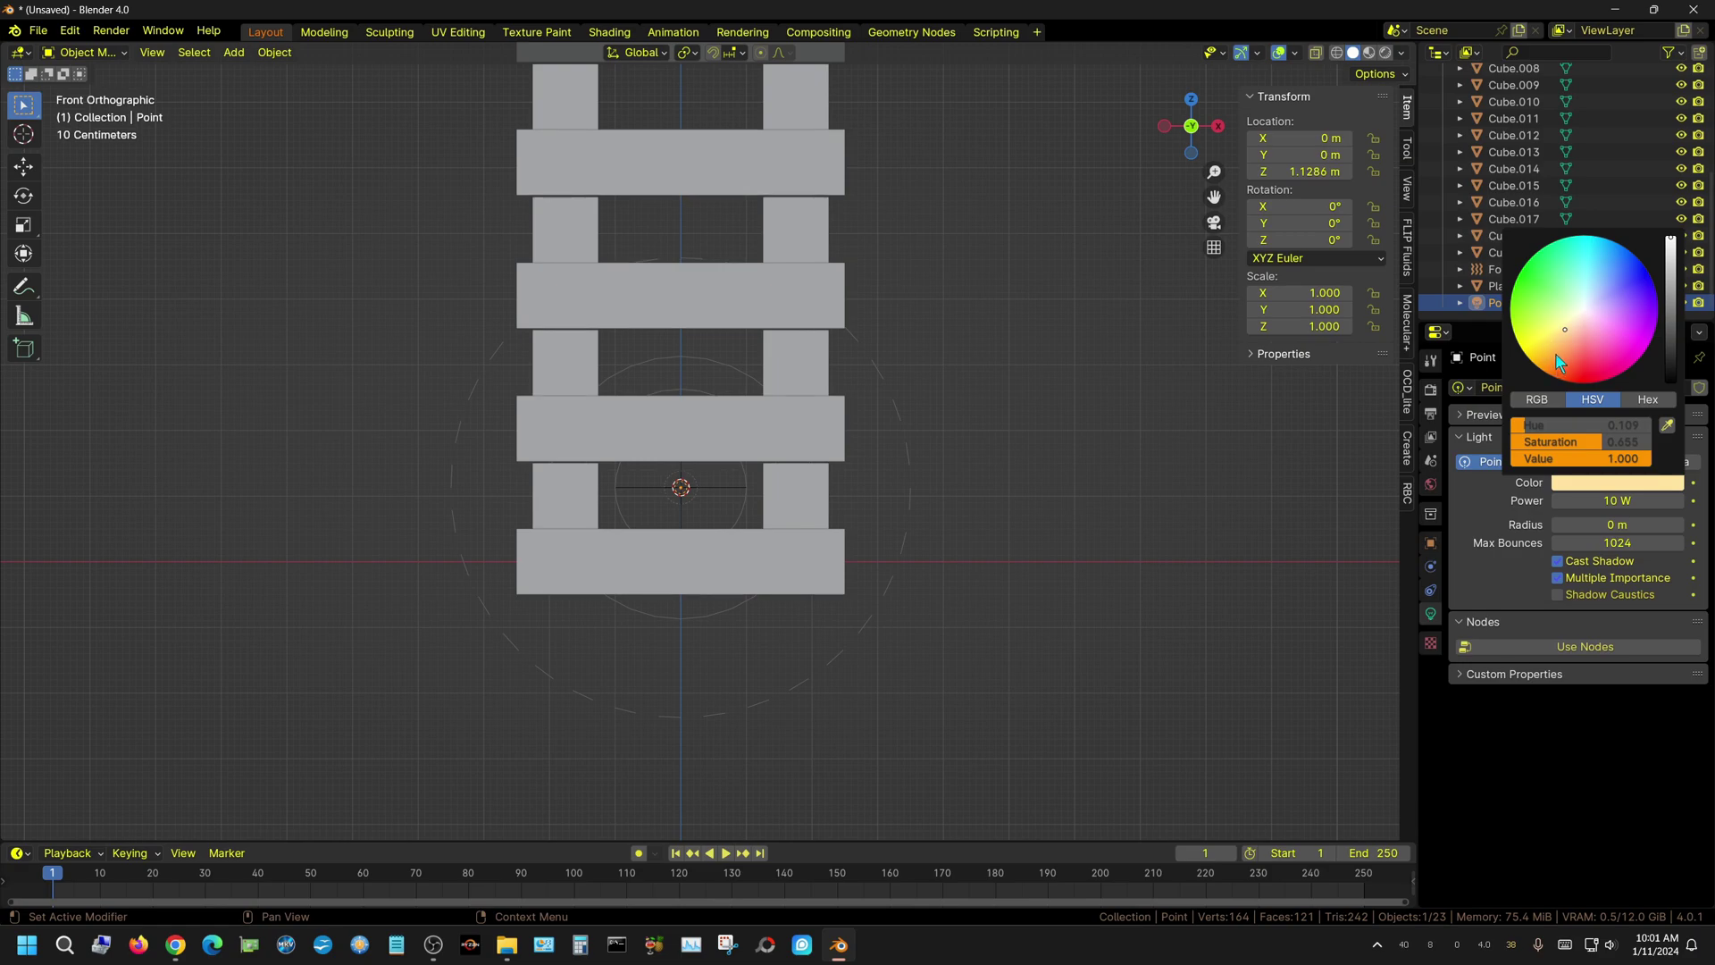
drag(1565, 350, 1561, 375)
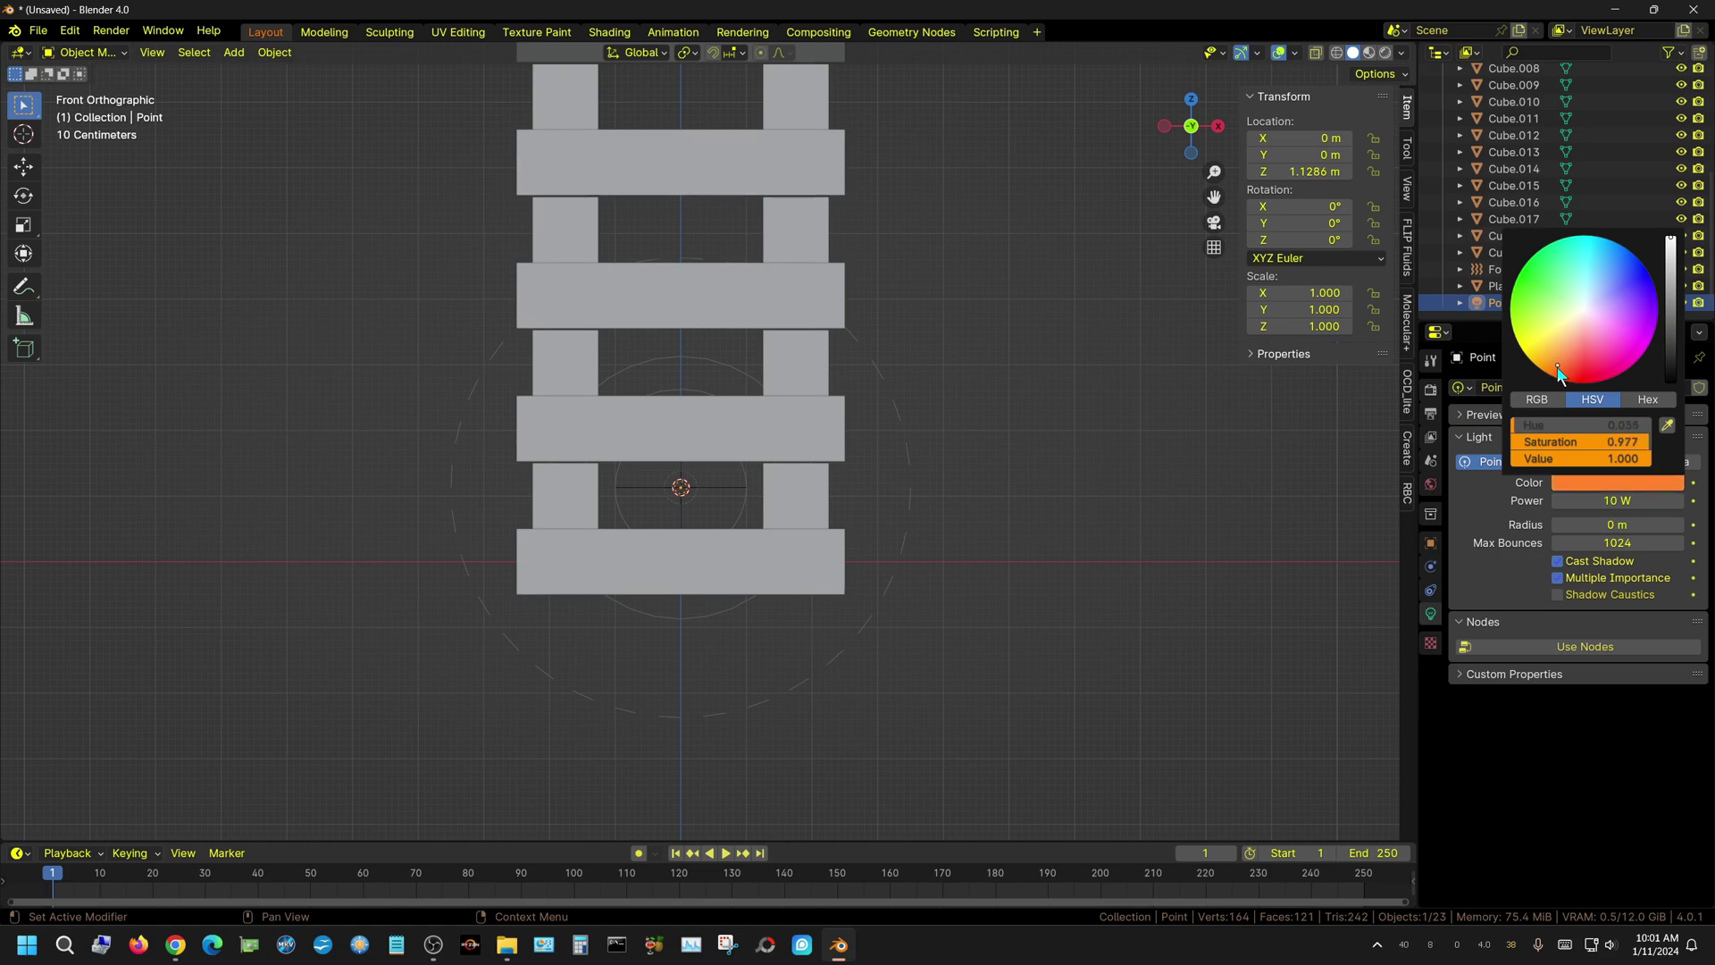
Set the point light's power to 0 W and keyframe both its colour and power at frame 1
click(1618, 502)
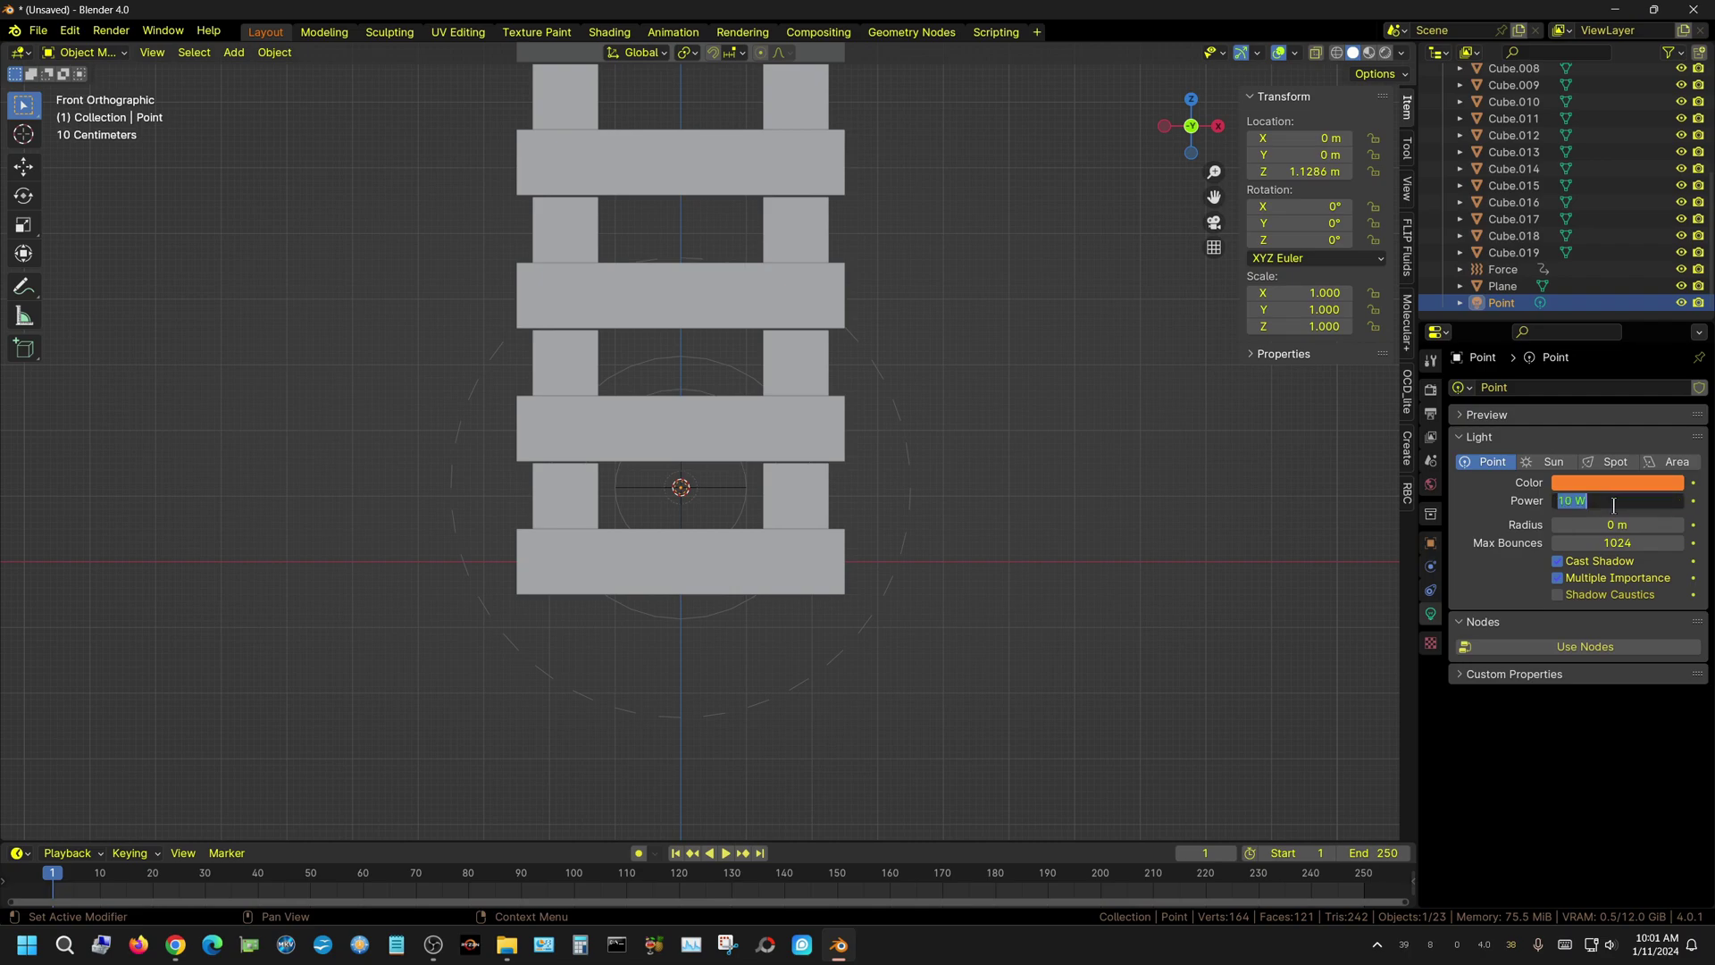
text(0)
key(Return)
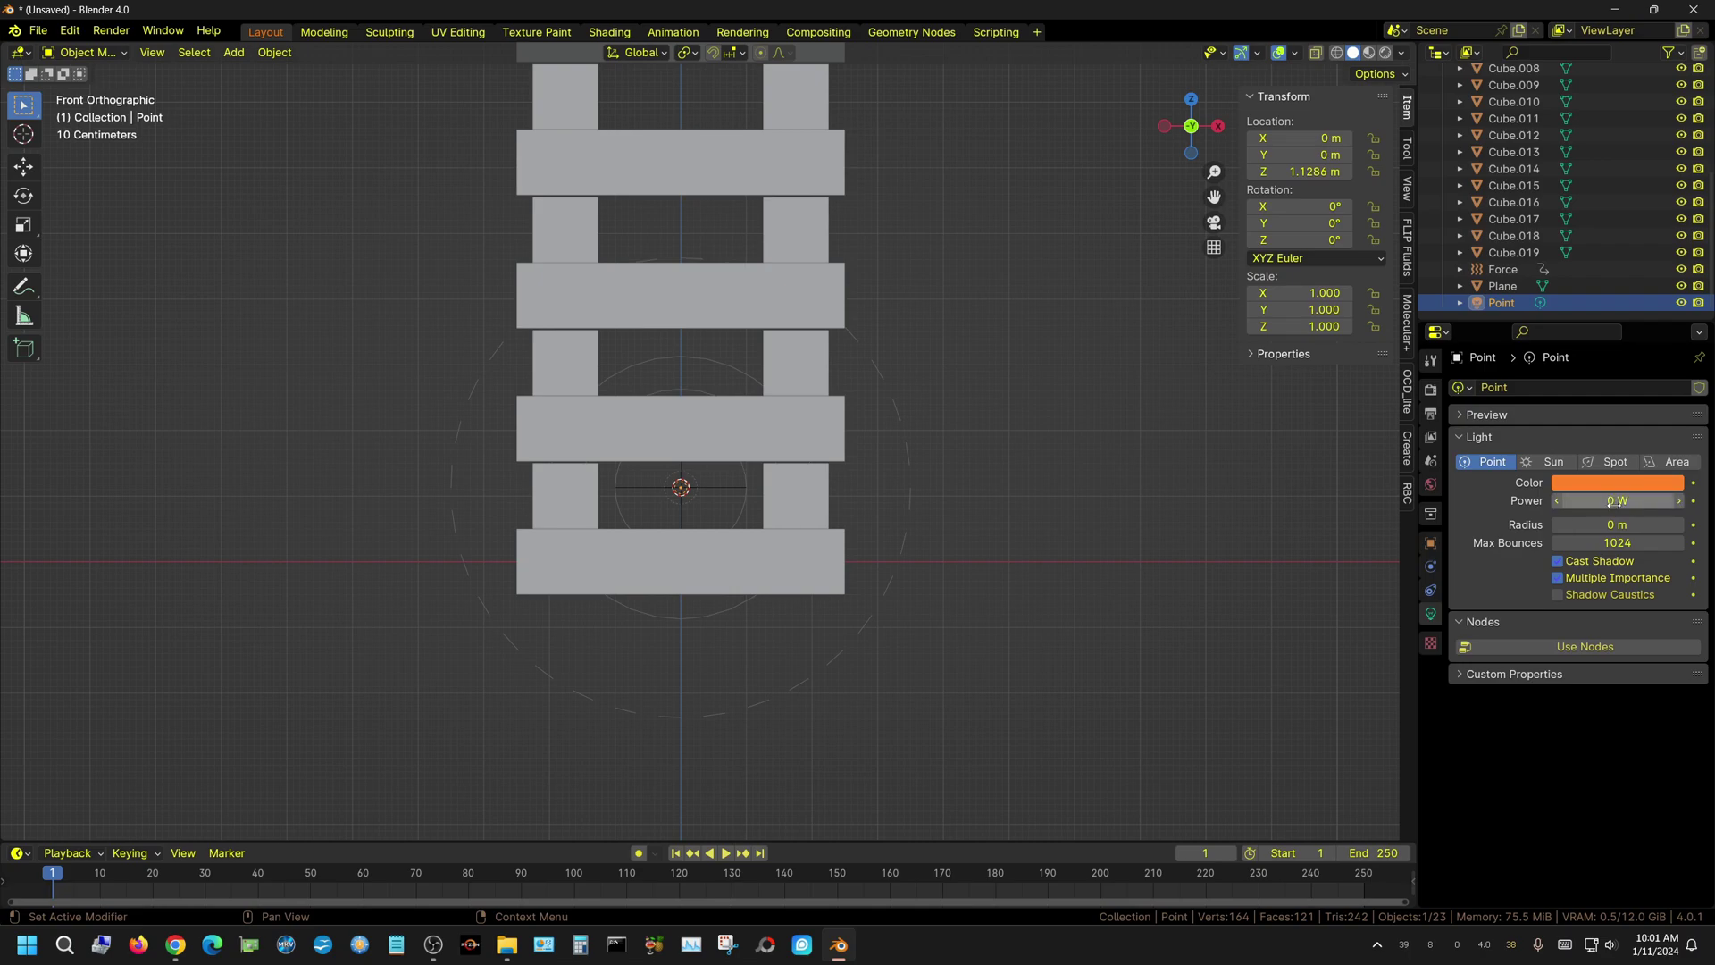
click(1693, 482)
click(1692, 501)
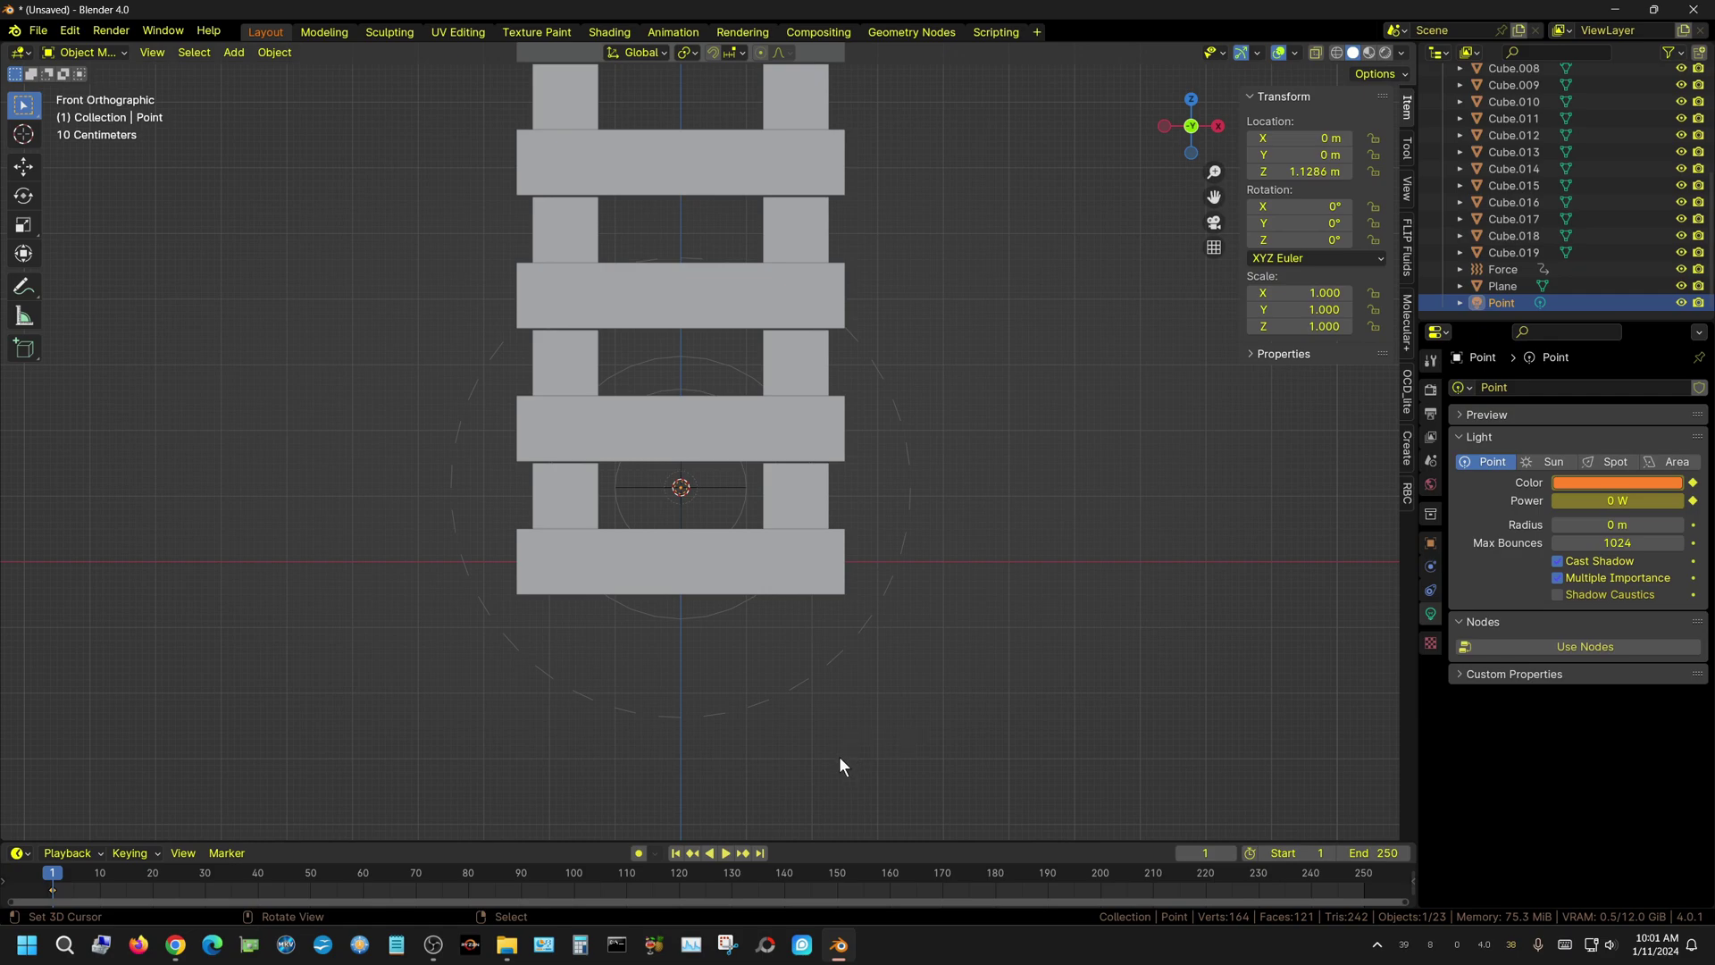
Advance to frame 3 and set the point light's power to 2500 W
key(space)
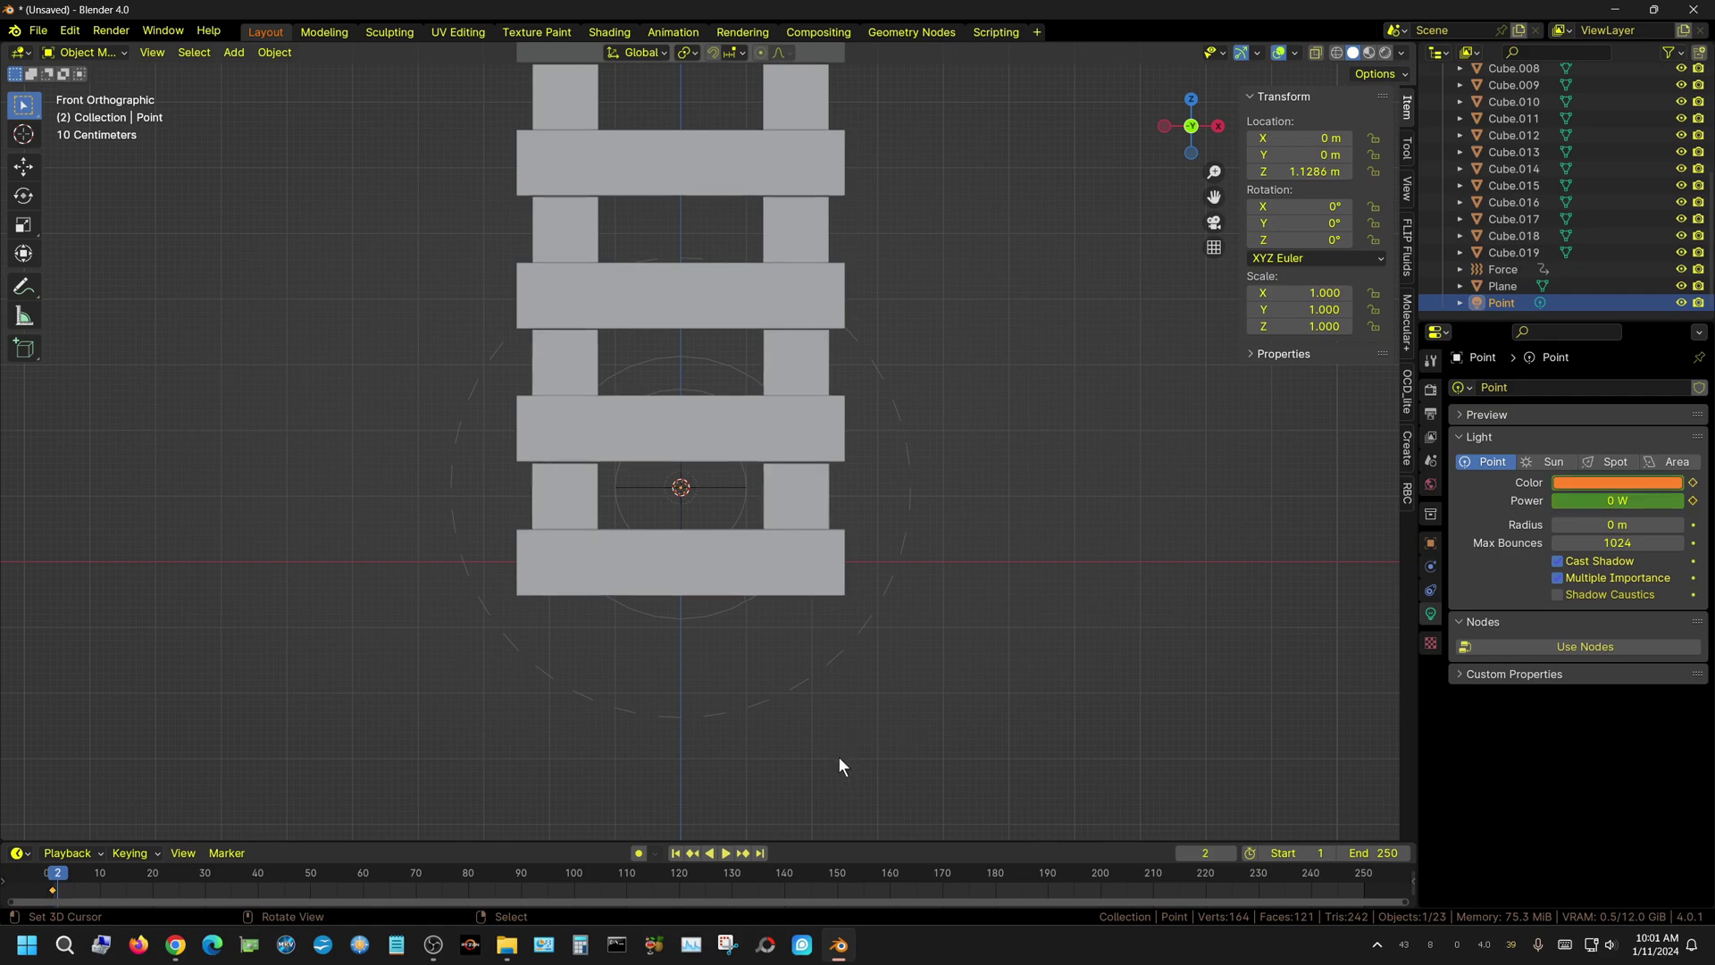
click(1627, 501)
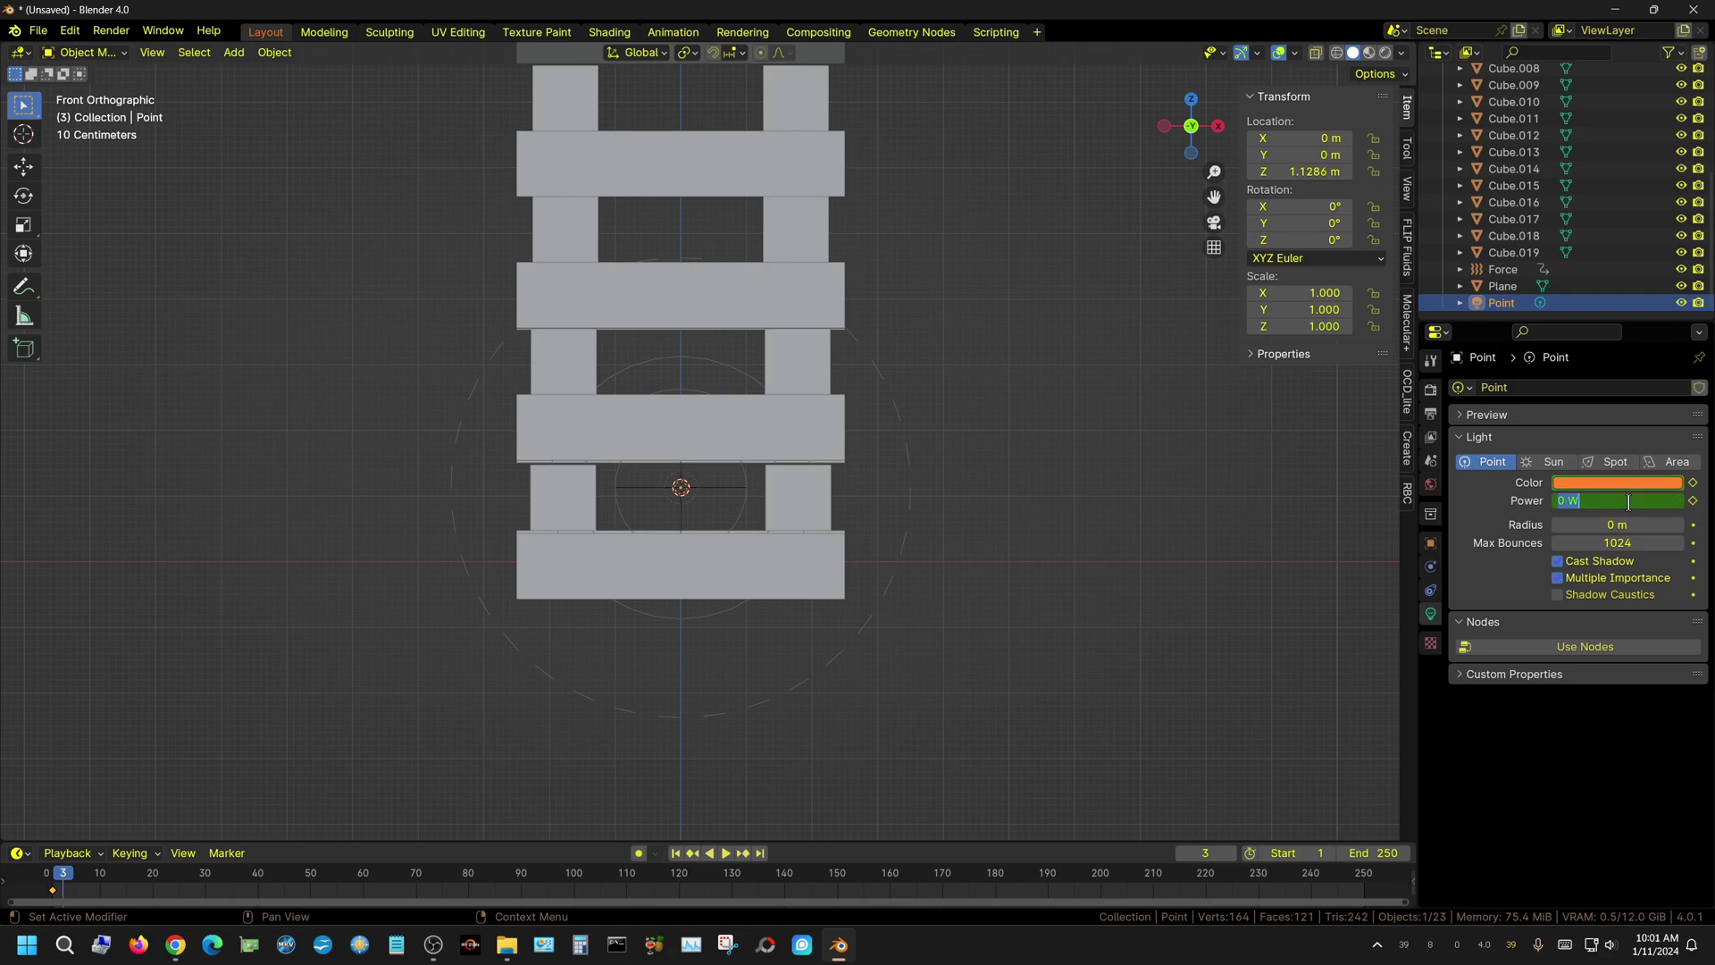
text(2500)
key(Return)
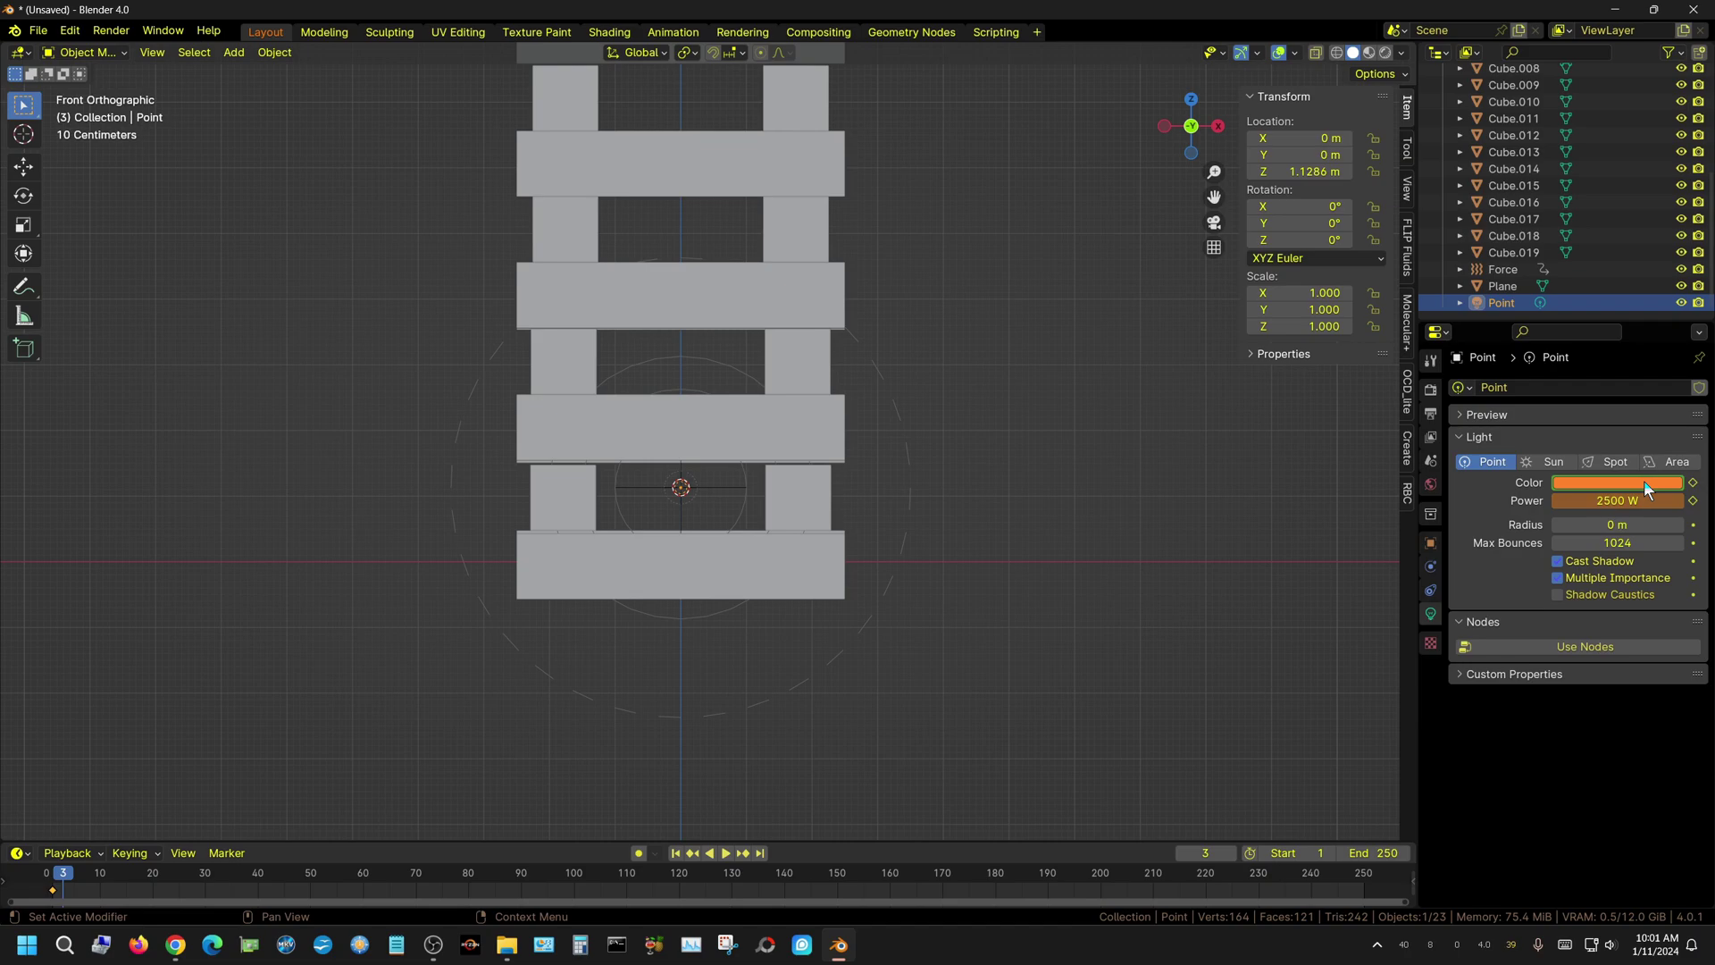
Set the light's colour to yellow-orange, hue about 0.101 and saturation about 0.979, and keyframe both colour and power at frame 3
click(1644, 483)
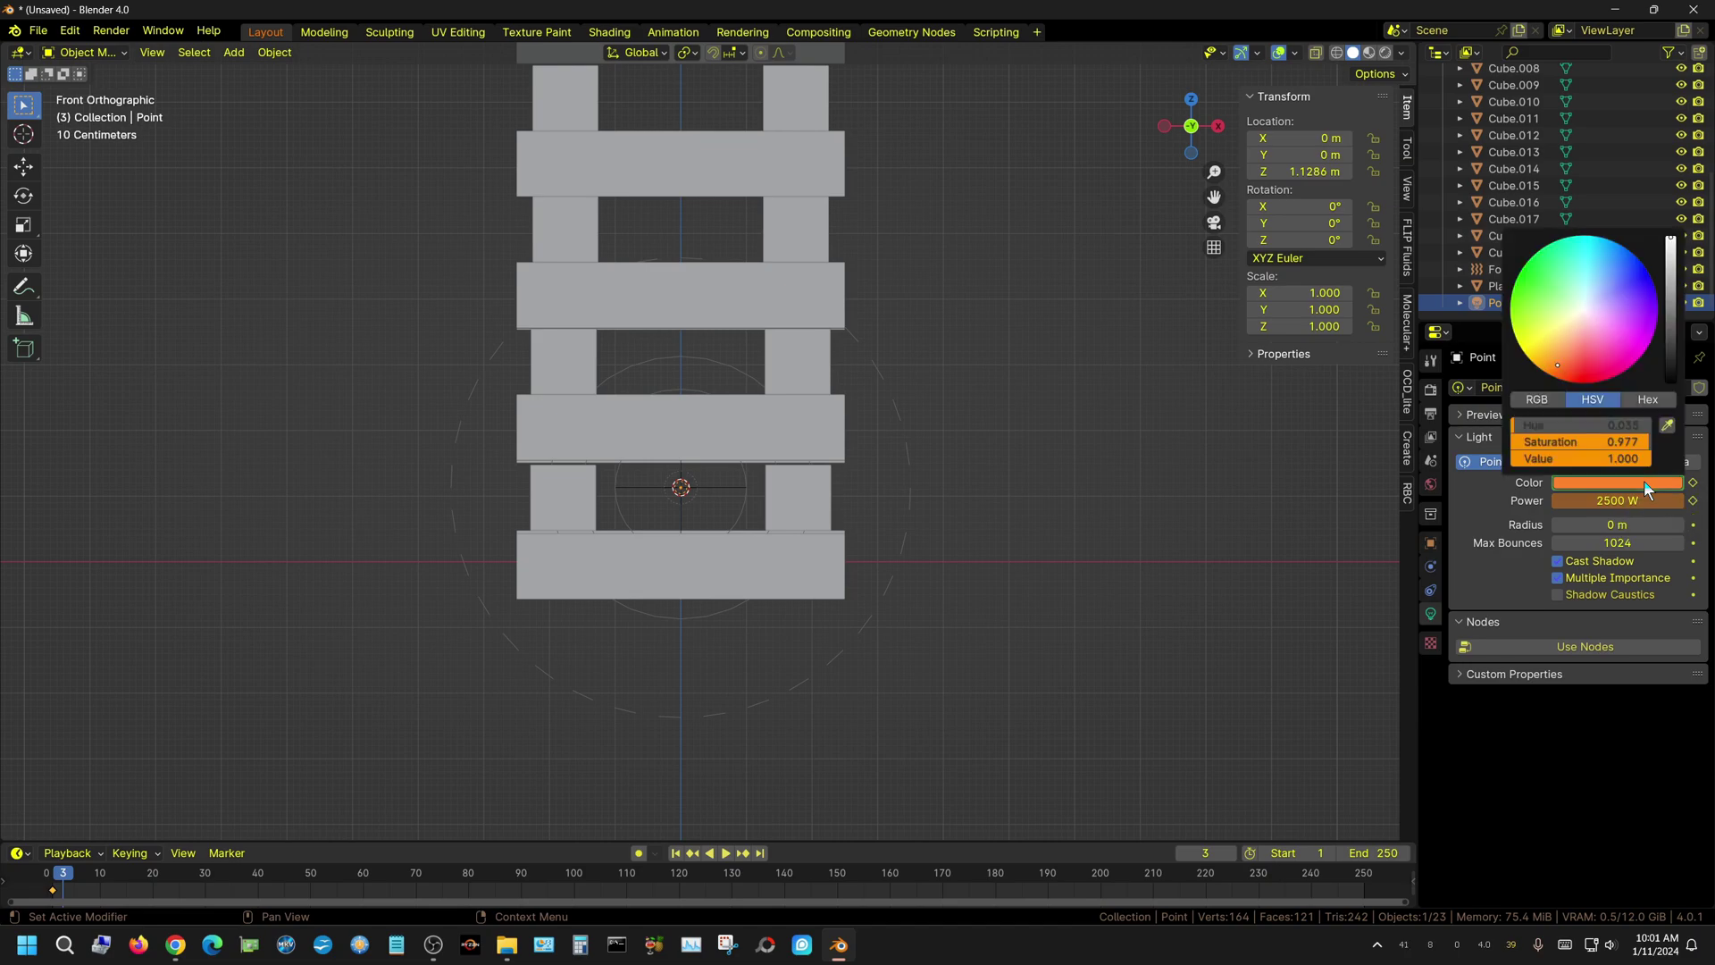
click(1547, 350)
click(1538, 353)
click(1693, 482)
click(1693, 500)
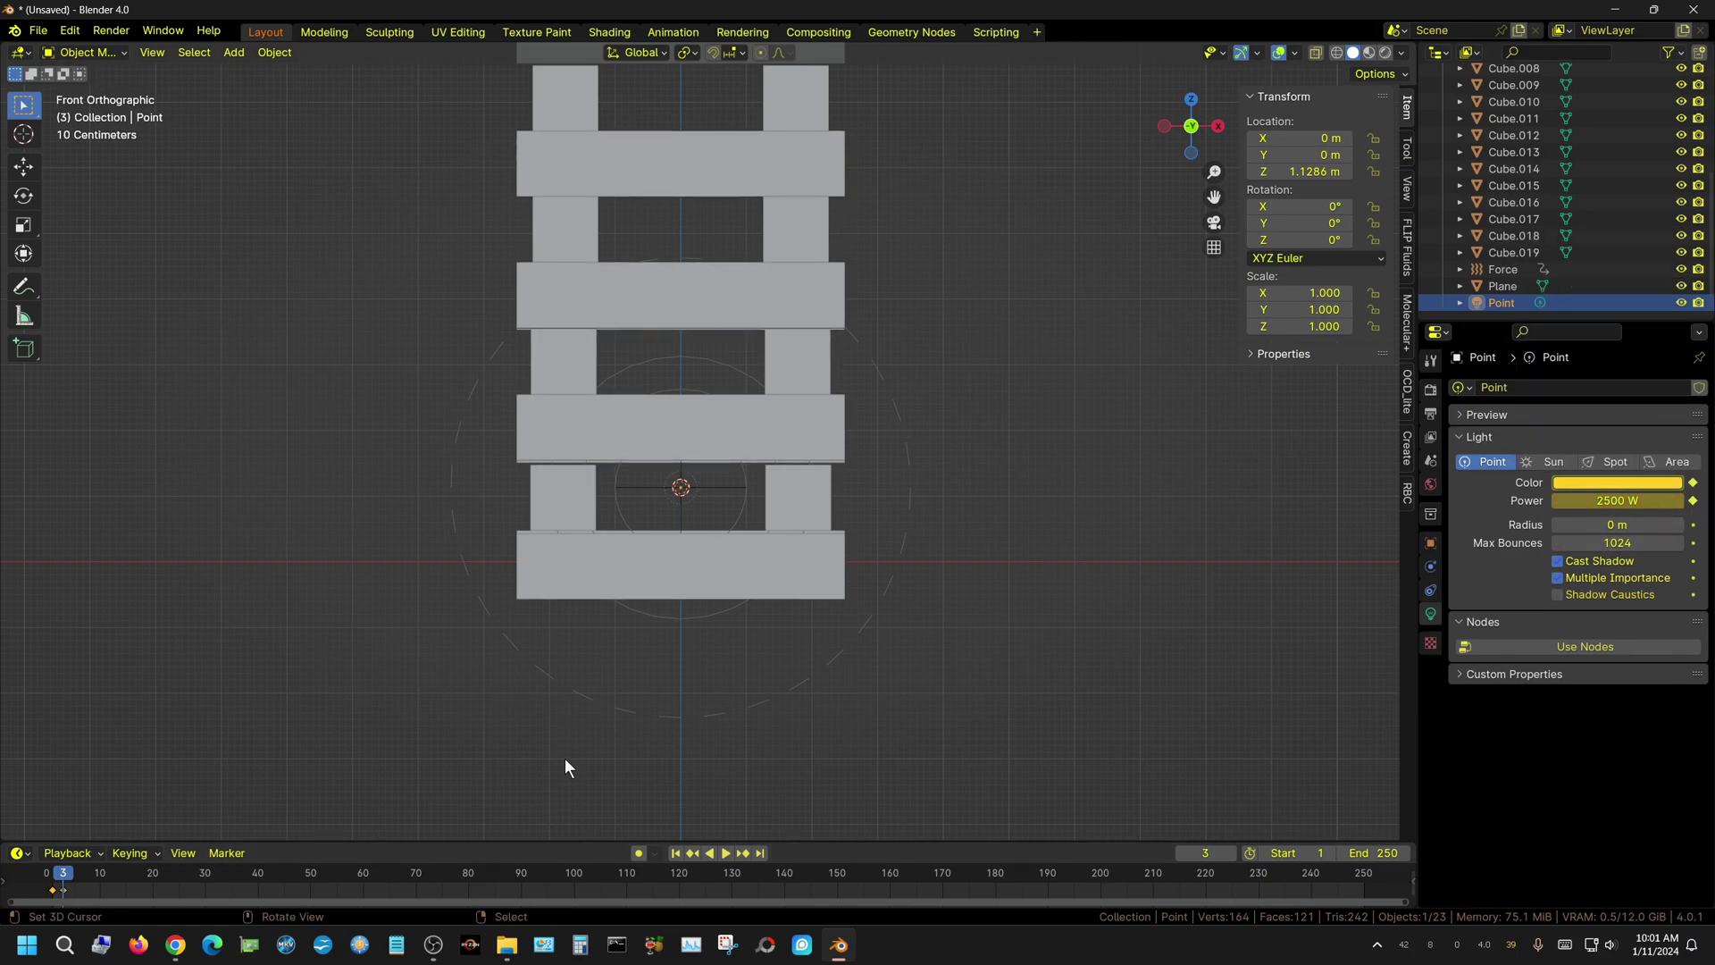
Advance to frame 5 and keyframe the point light's current power and colour there
key(Right)
key(Right)
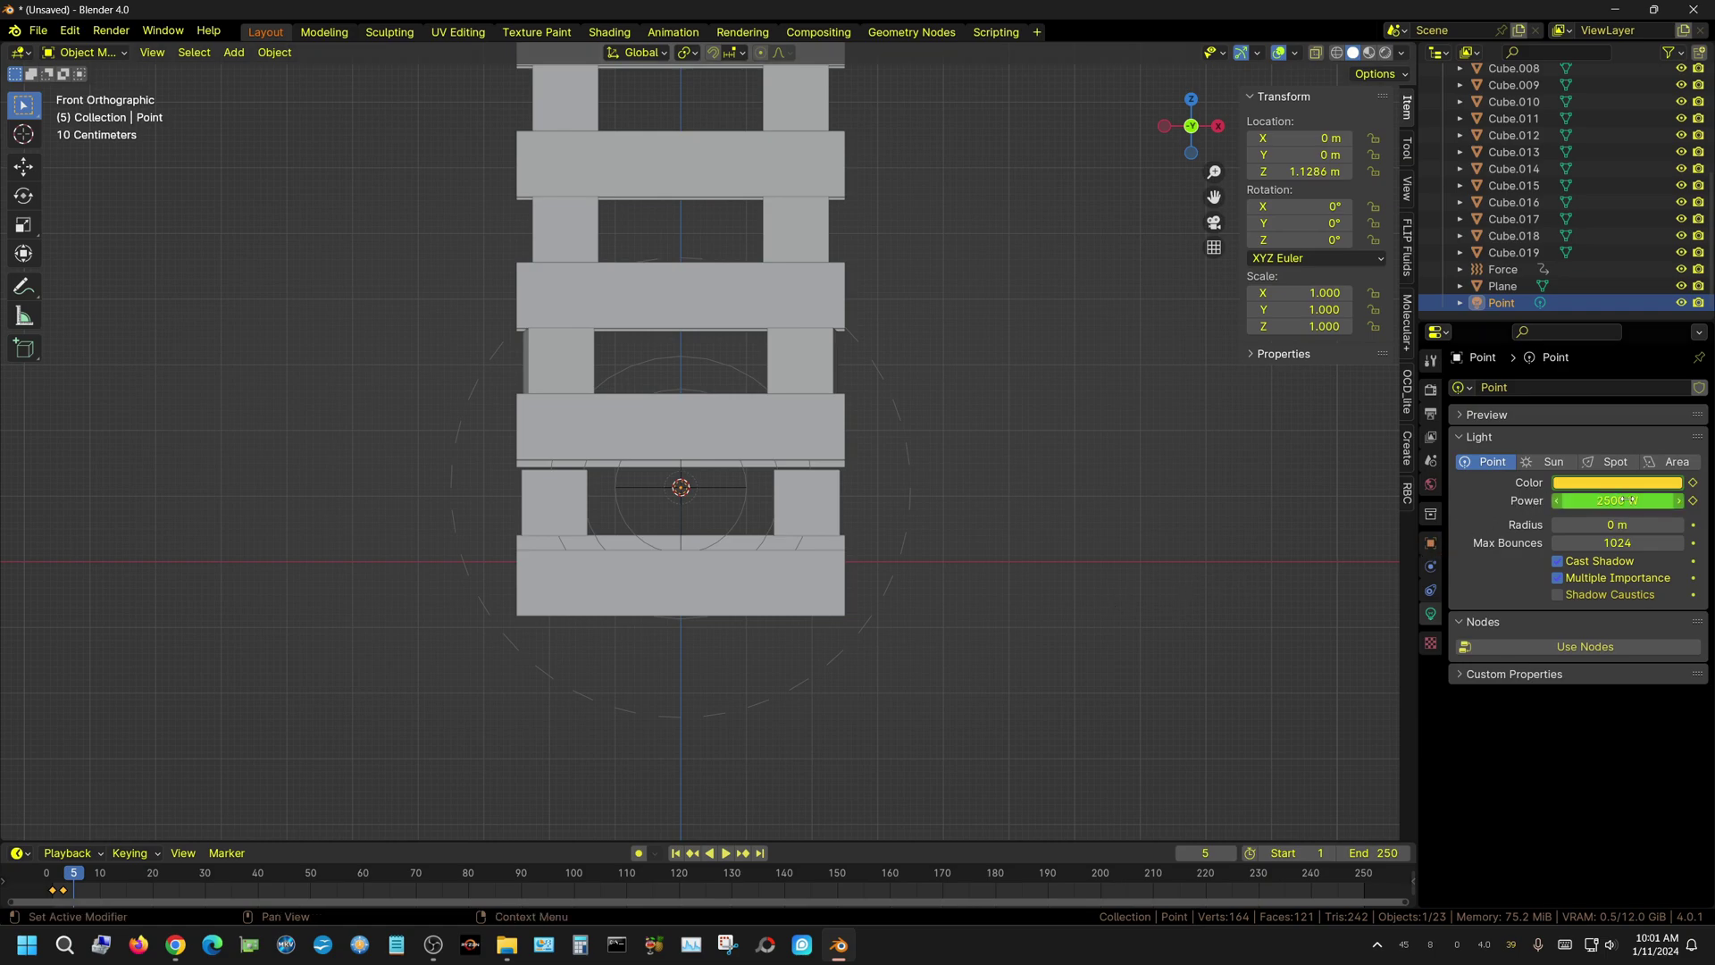
click(1692, 500)
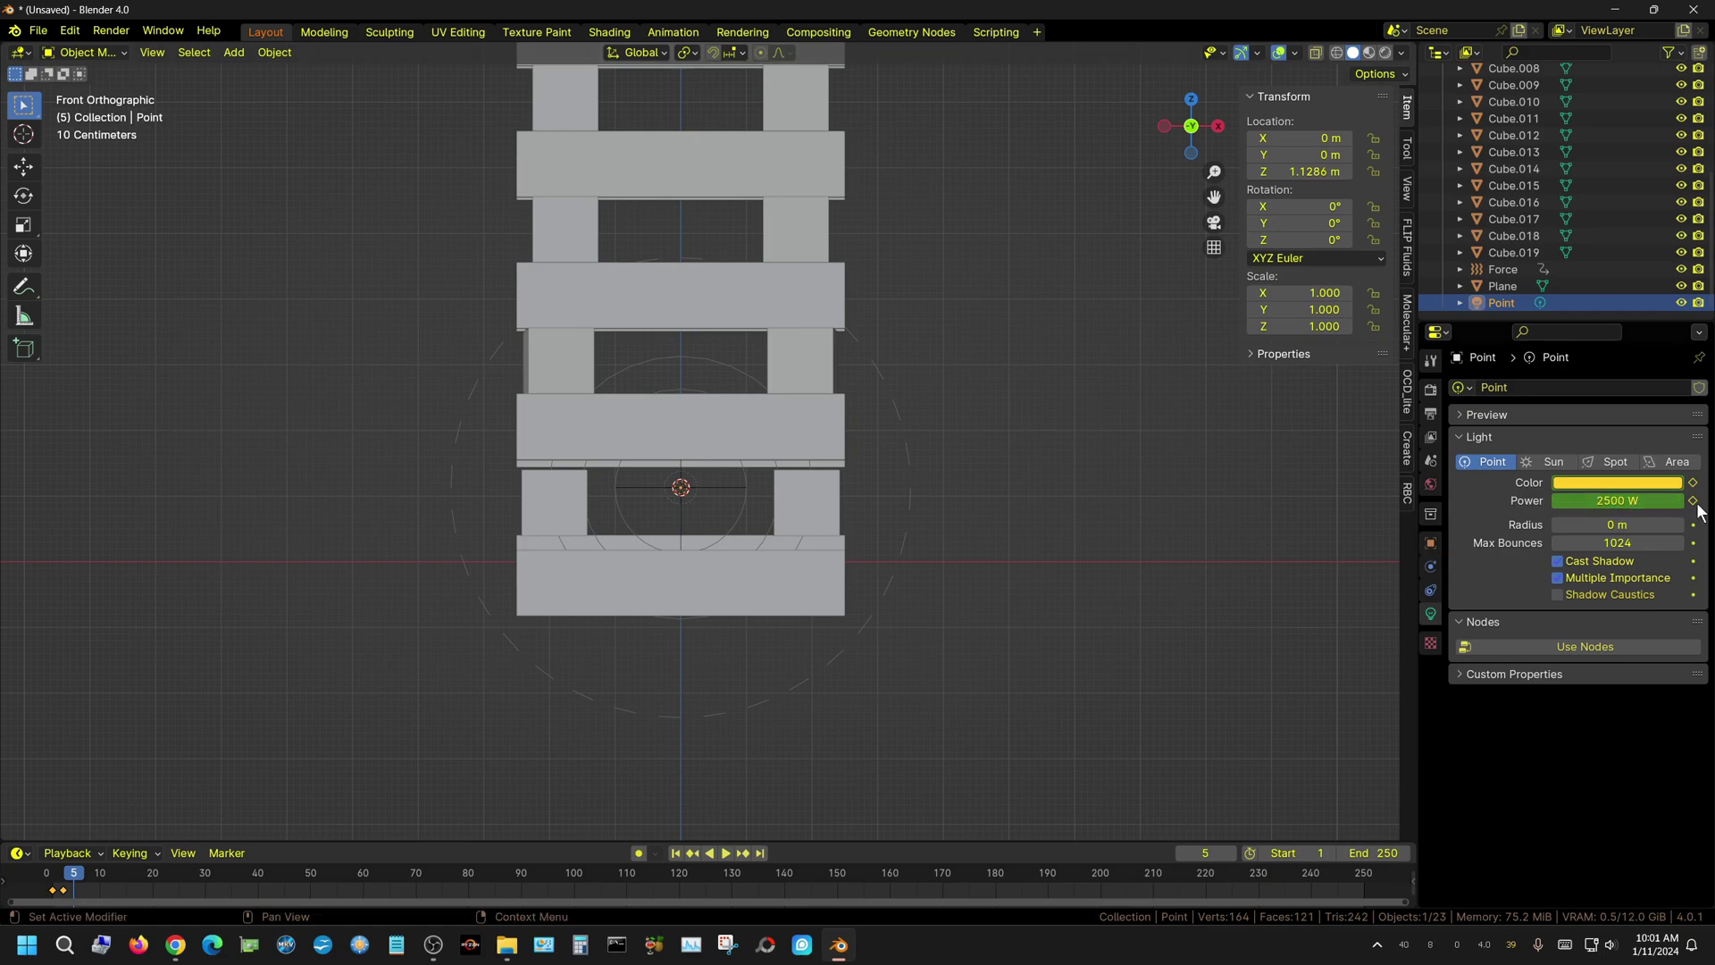
click(1693, 482)
Go to frame 10 and set the point light's power to 0 W
click(100, 890)
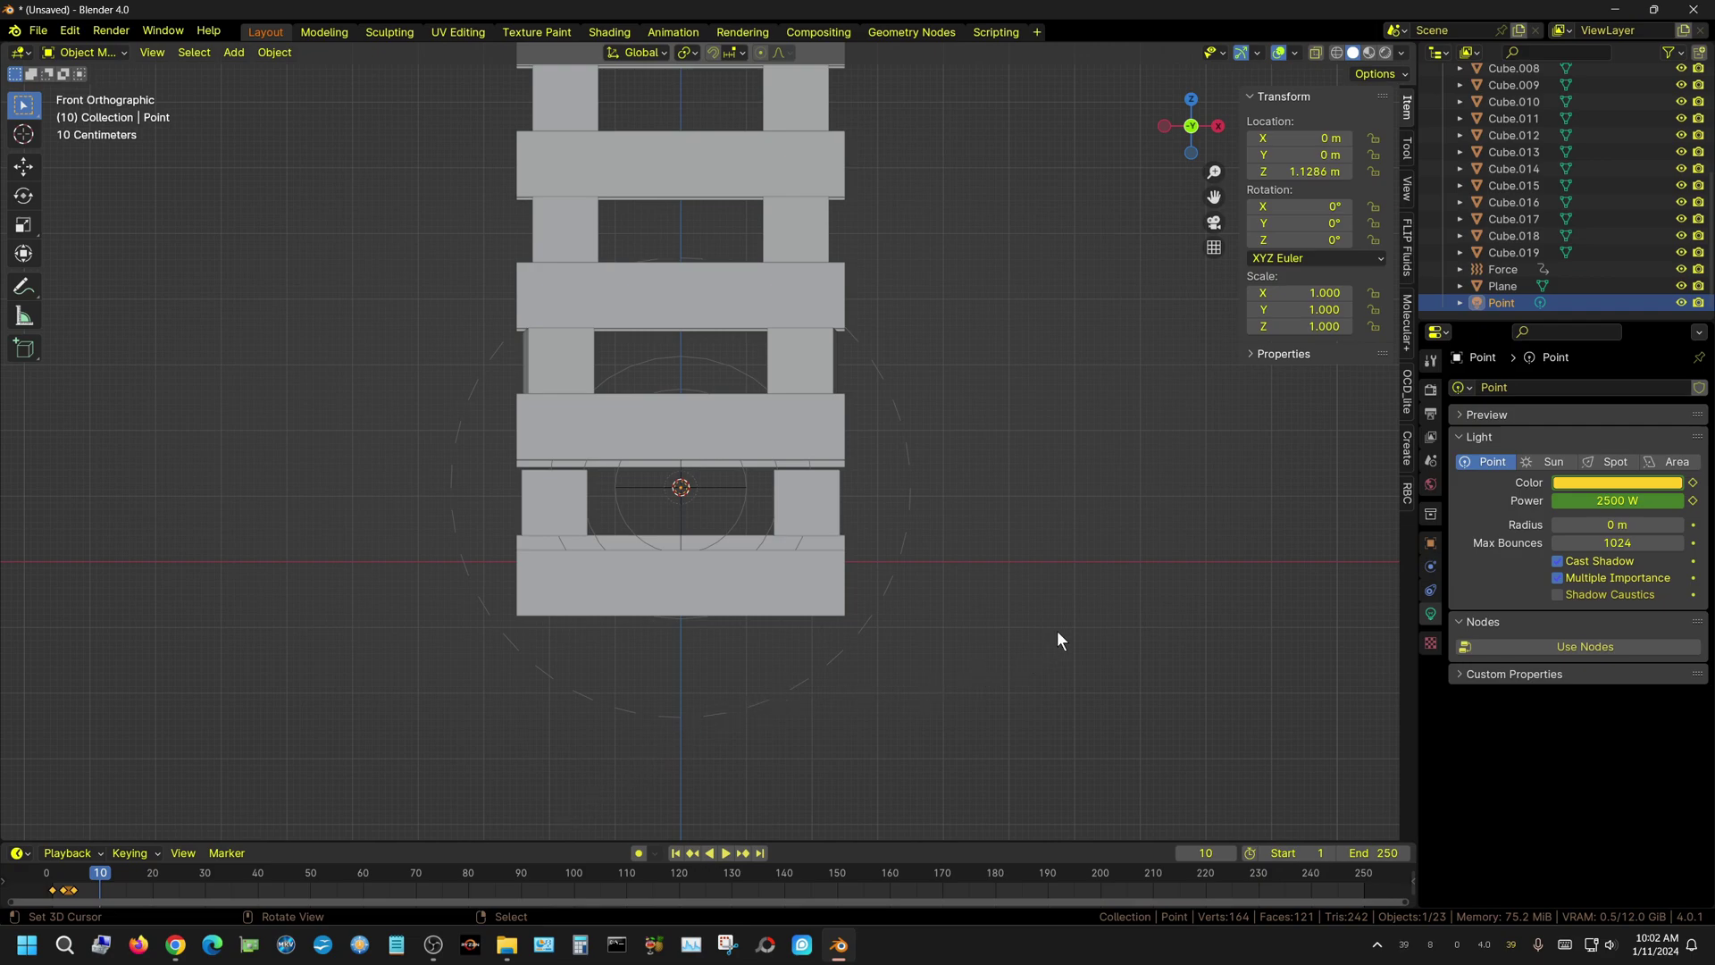
click(1624, 503)
text(0)
key(Return)
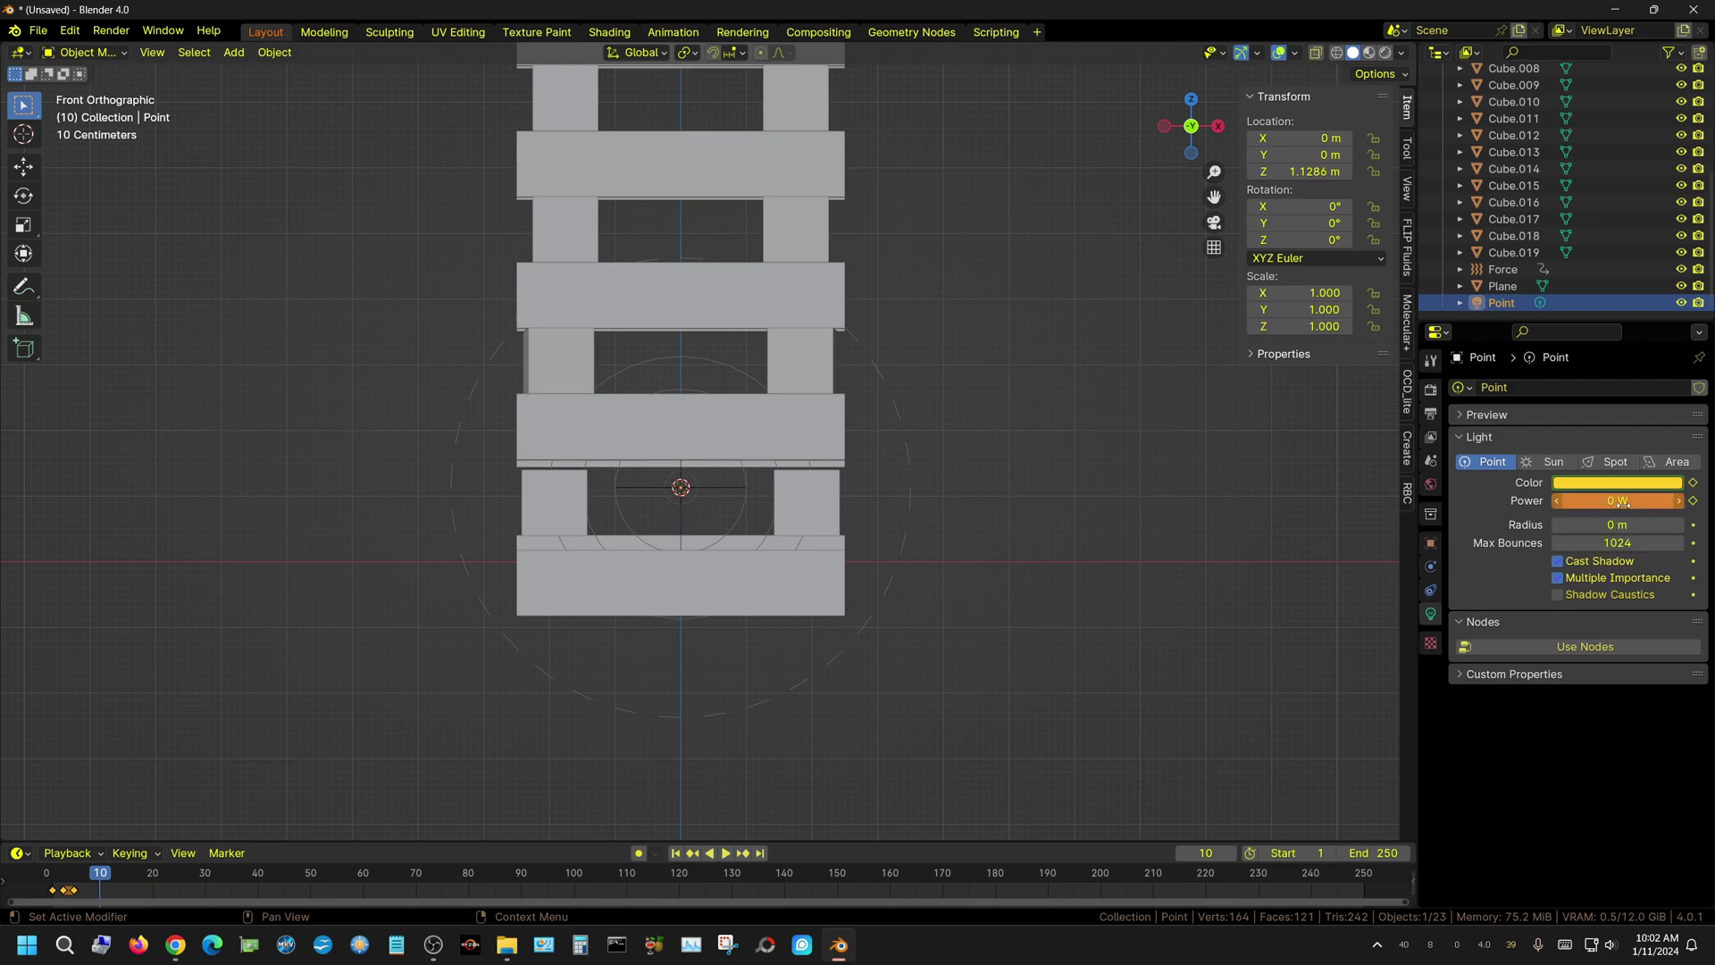
Set the light's colour to a darker red-orange, hue about 0.043 and saturation about 0.945, and keyframe both colour and power at frame 10
click(1657, 483)
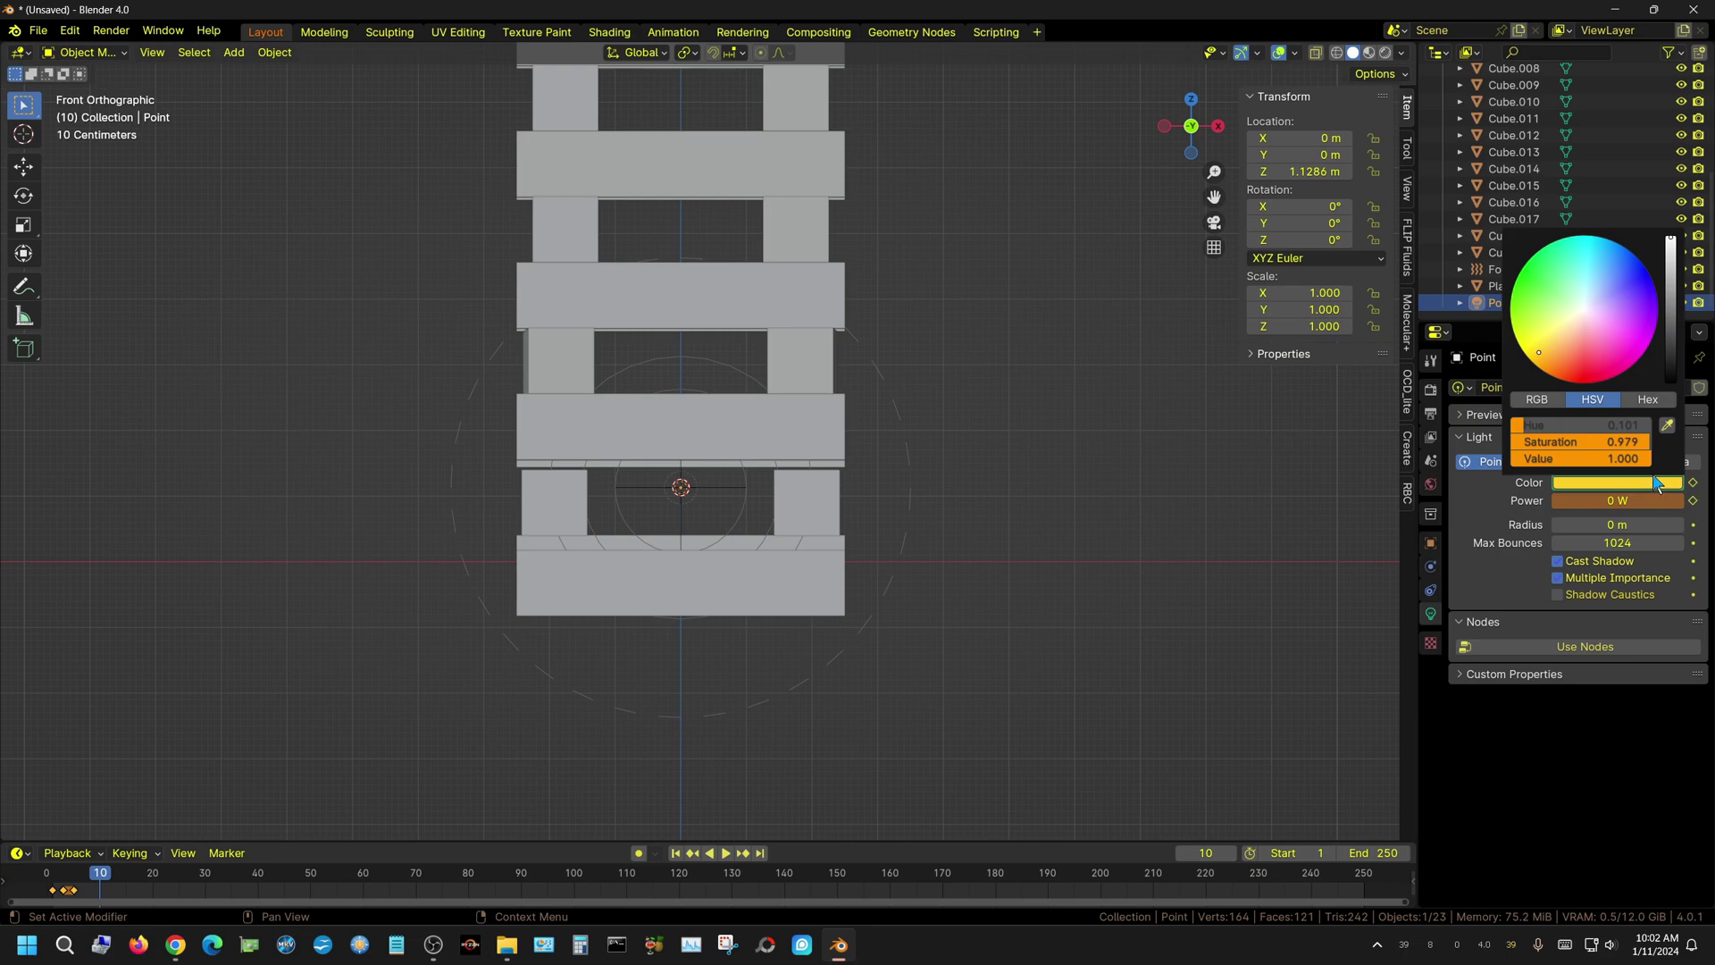
click(1561, 353)
drag(1562, 354, 1562, 363)
click(1558, 374)
drag(1673, 330, 1673, 288)
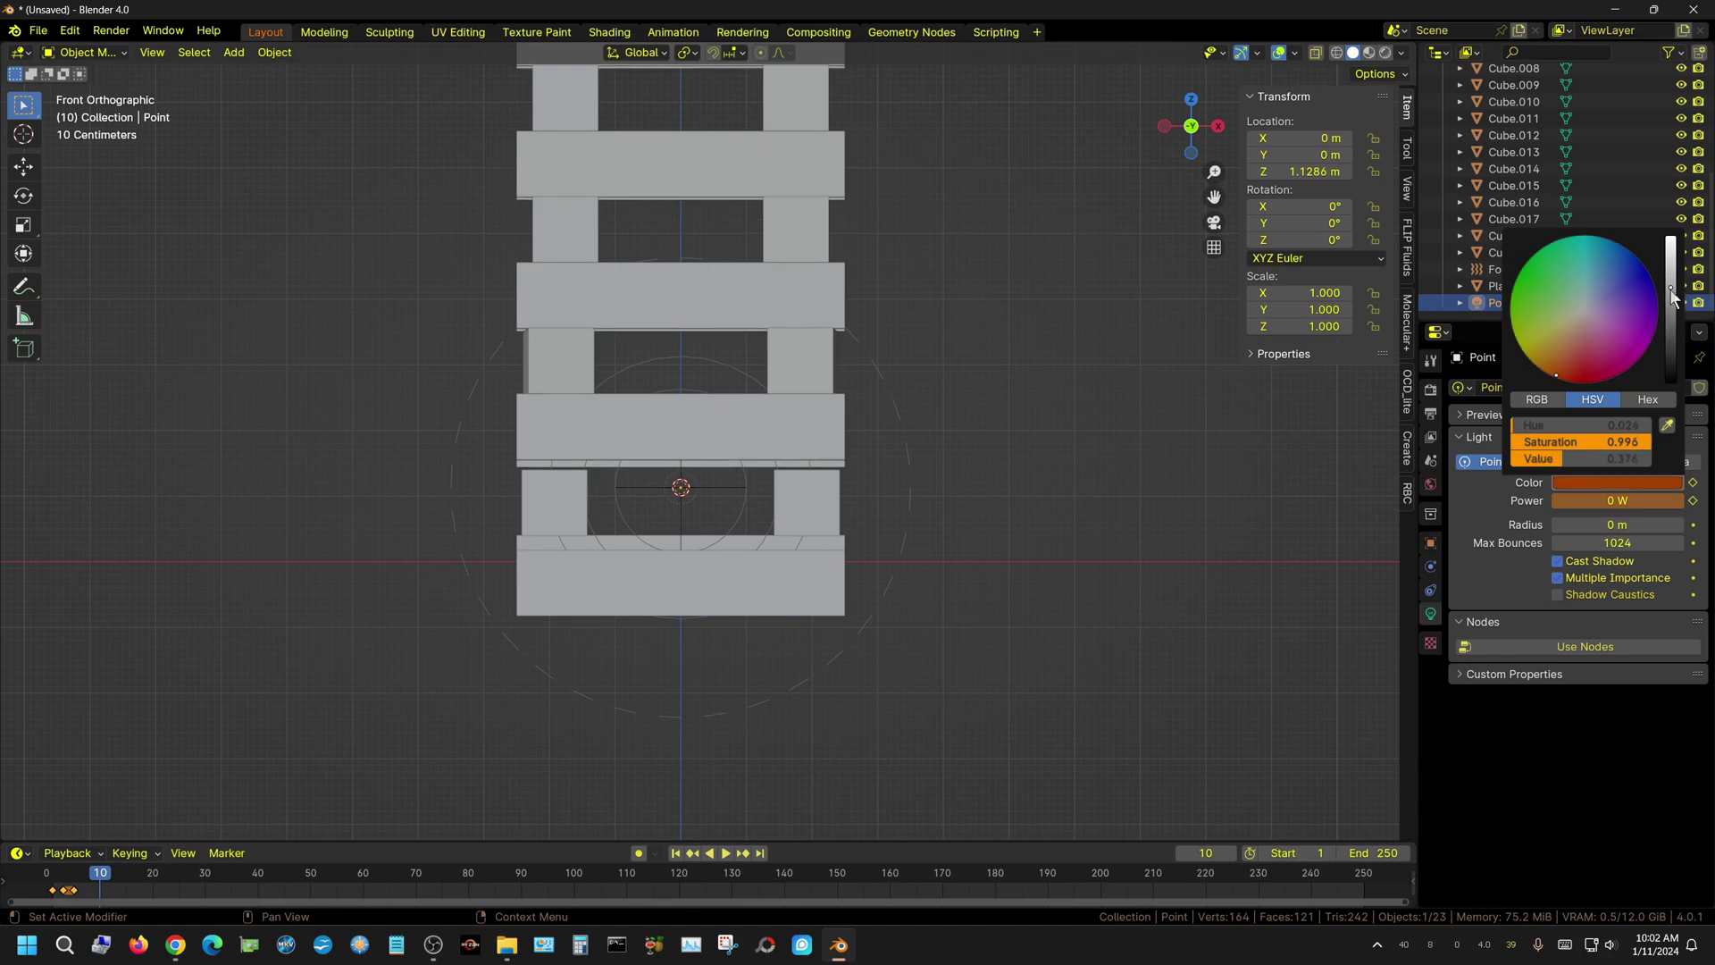
click(1560, 368)
drag(1560, 353, 1563, 361)
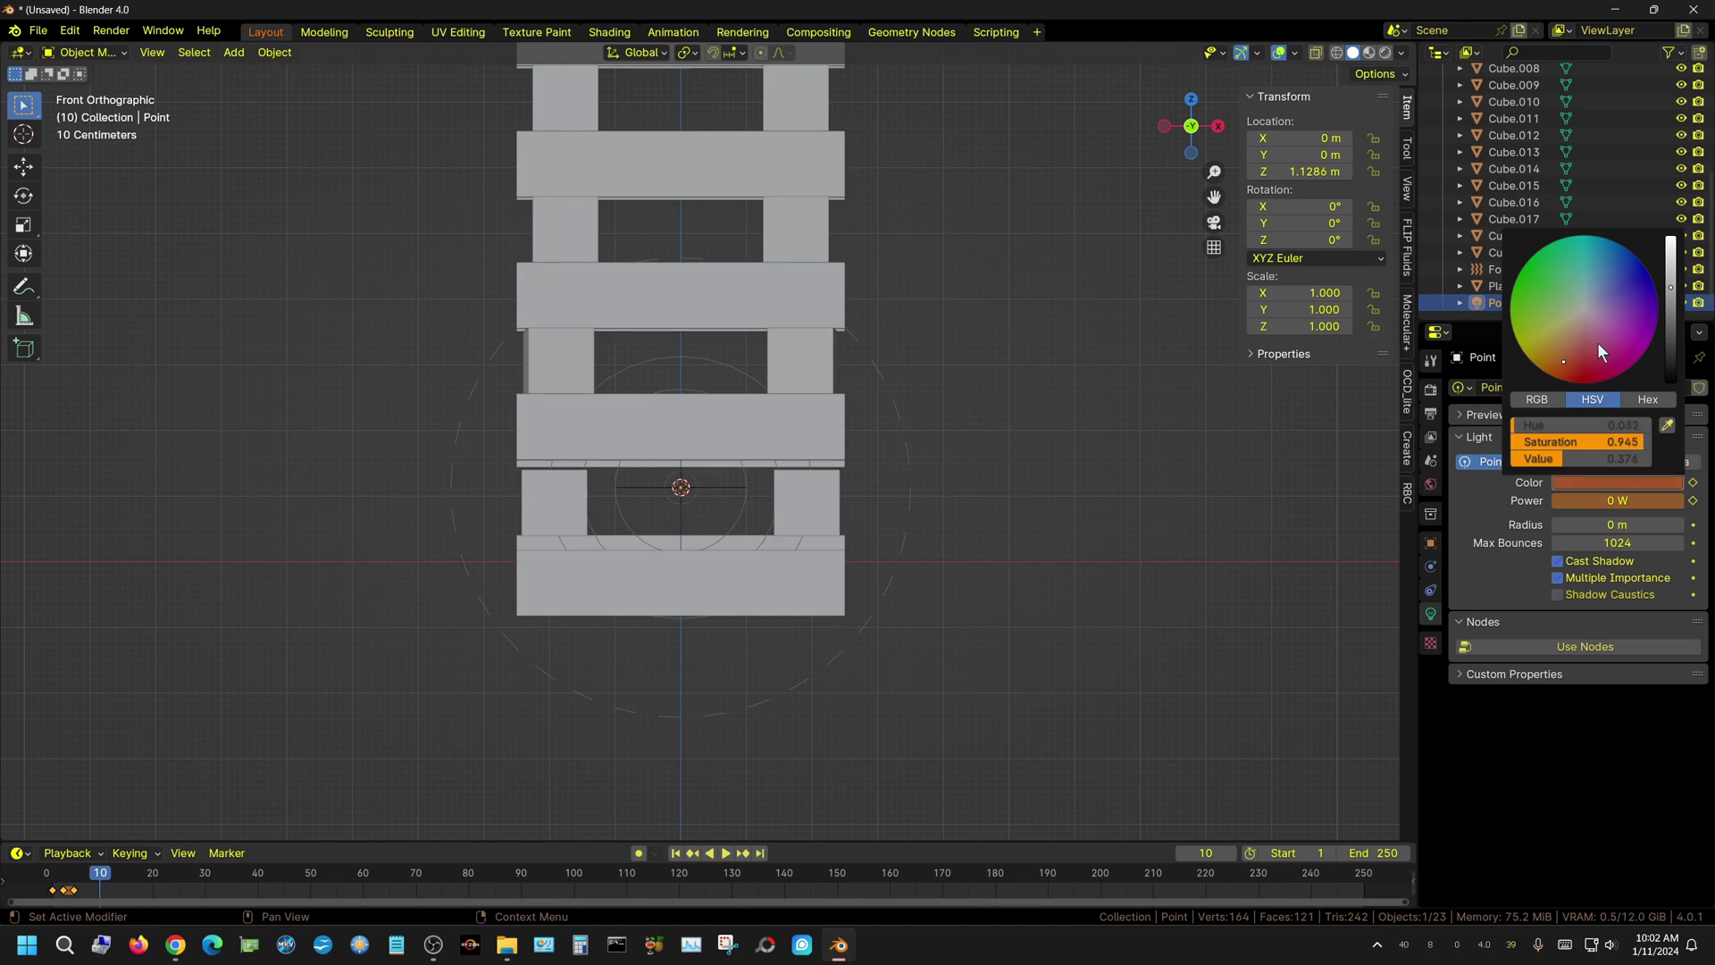
click(1675, 279)
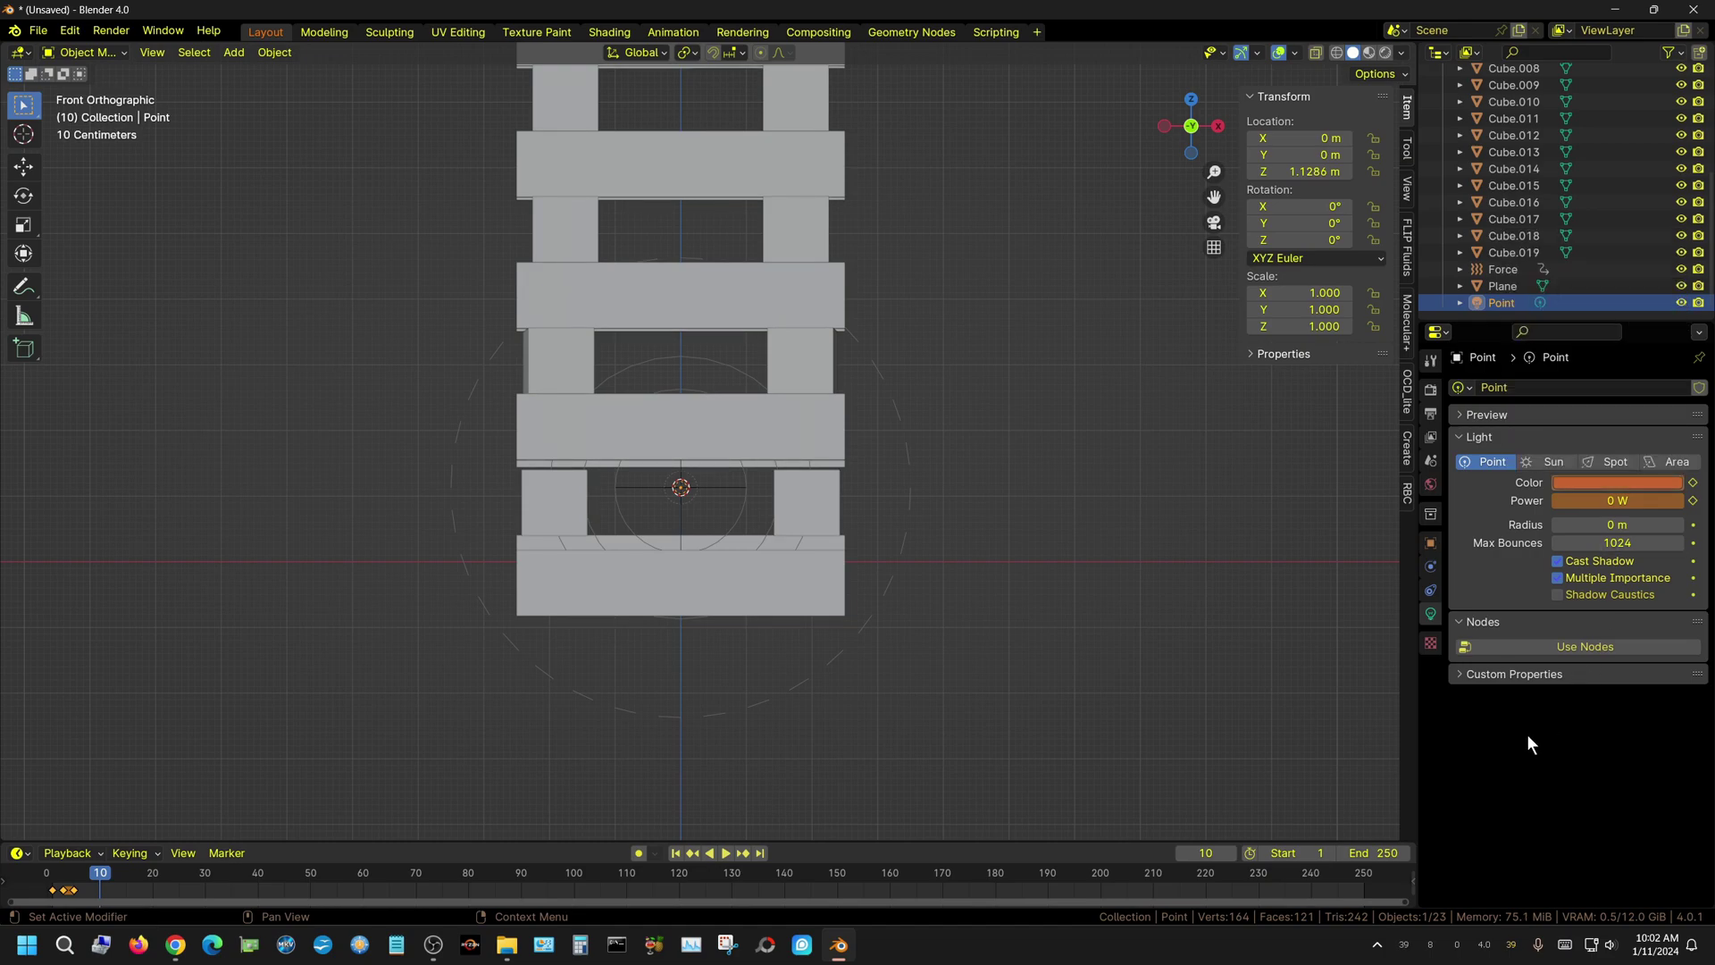
click(1693, 483)
click(1693, 501)
Play the simulation from frame 1 in an angled view of the whole tower, and return to the first frame
click(675, 854)
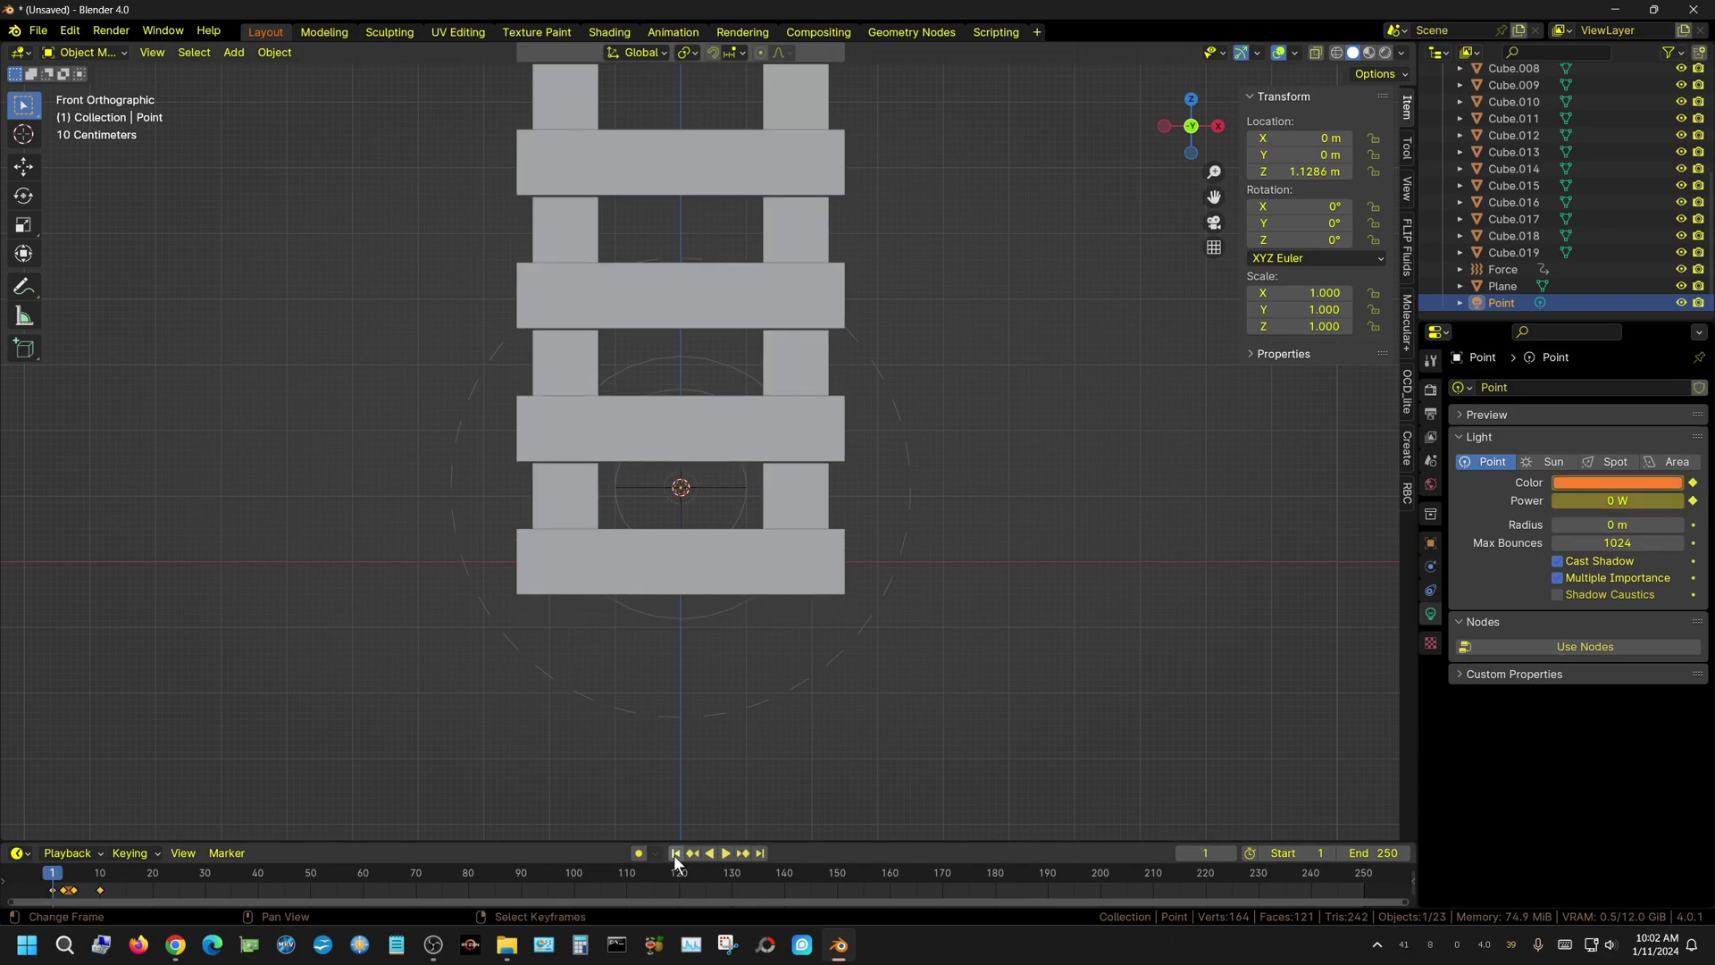
scroll(888, 636, down, 4)
middle_drag(895, 614, 876, 575)
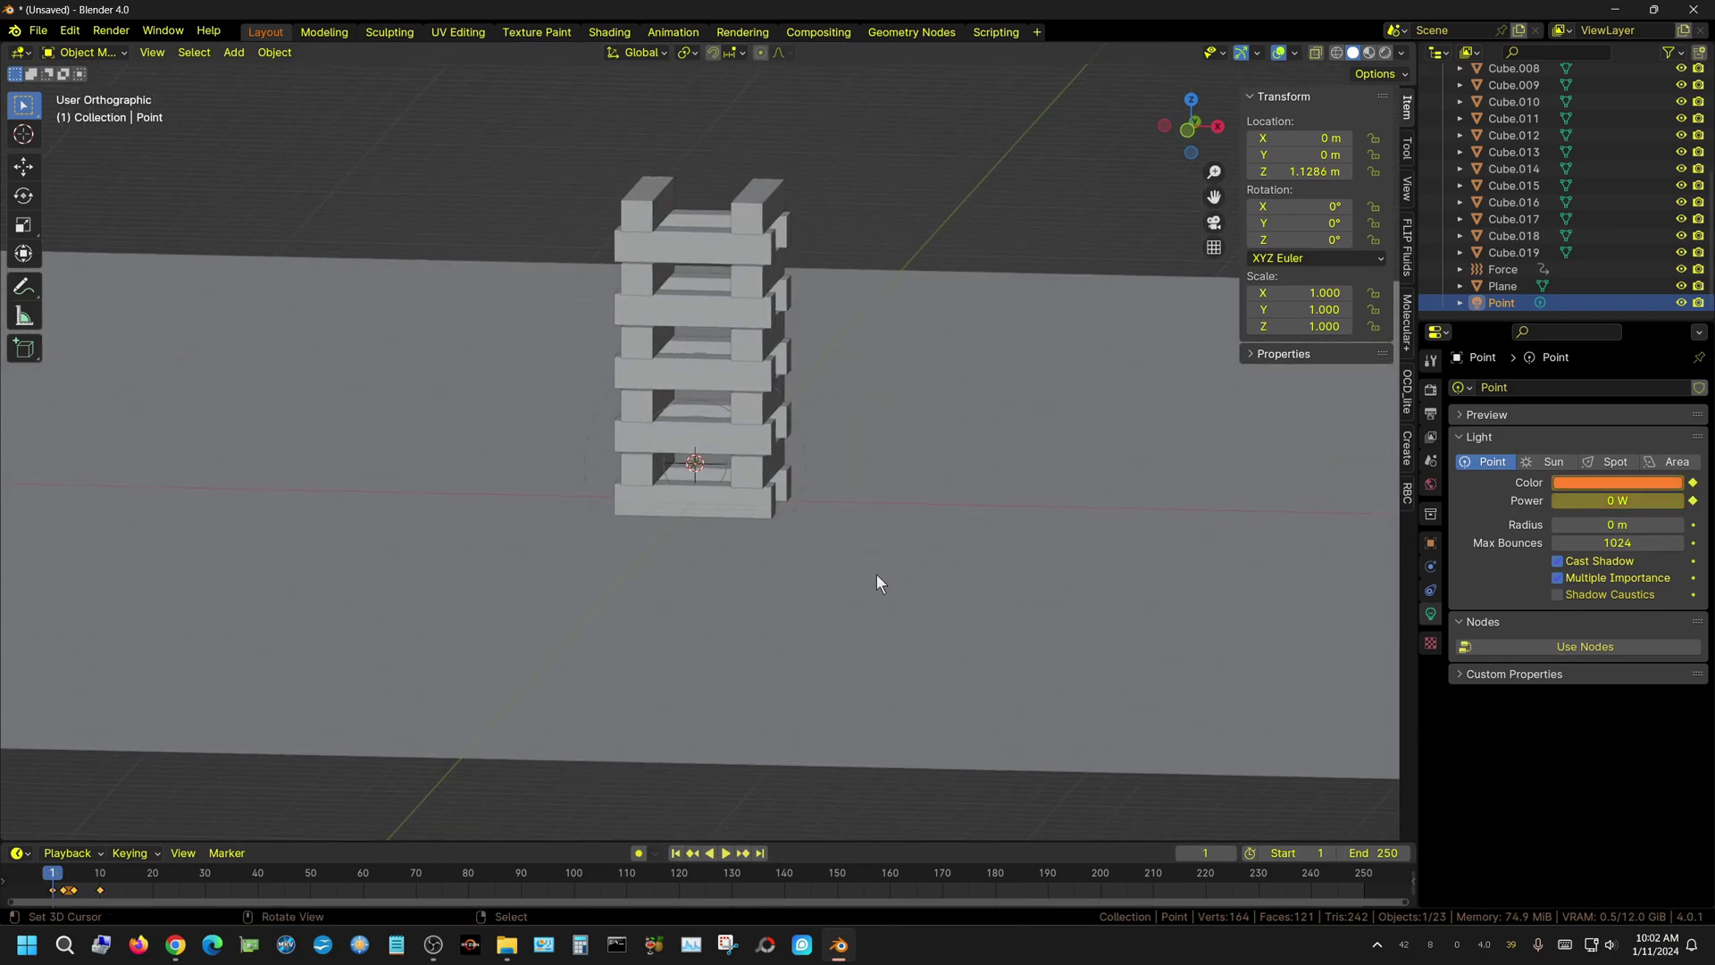
click(729, 854)
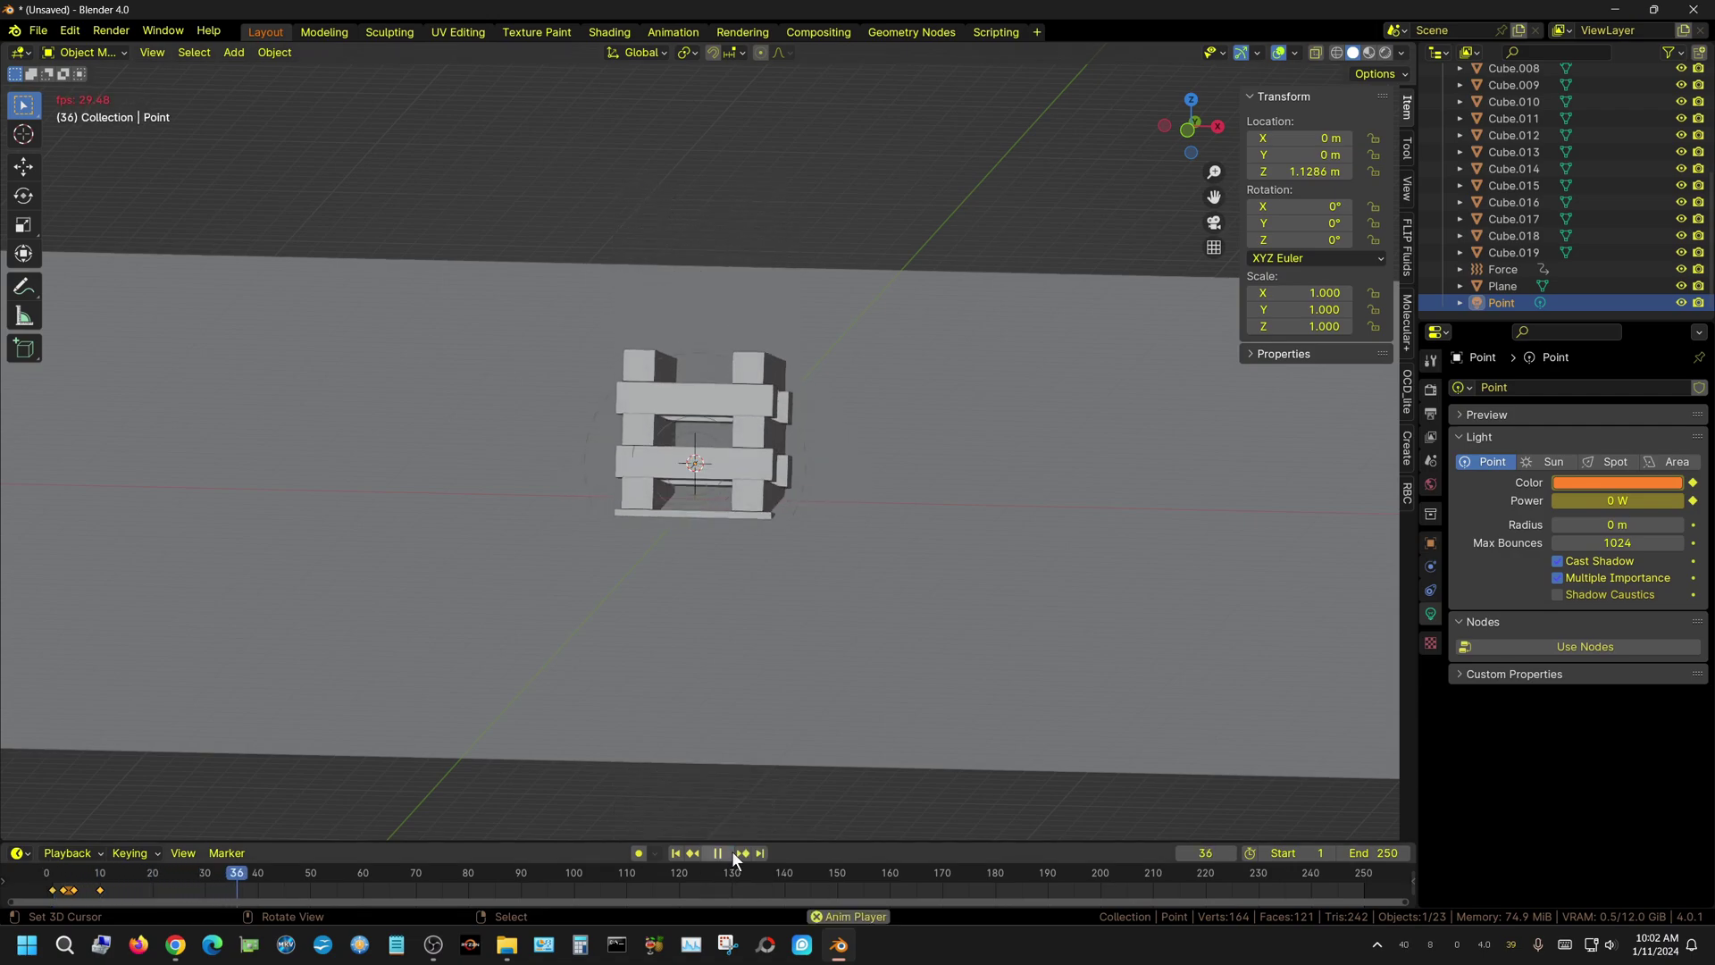
click(731, 851)
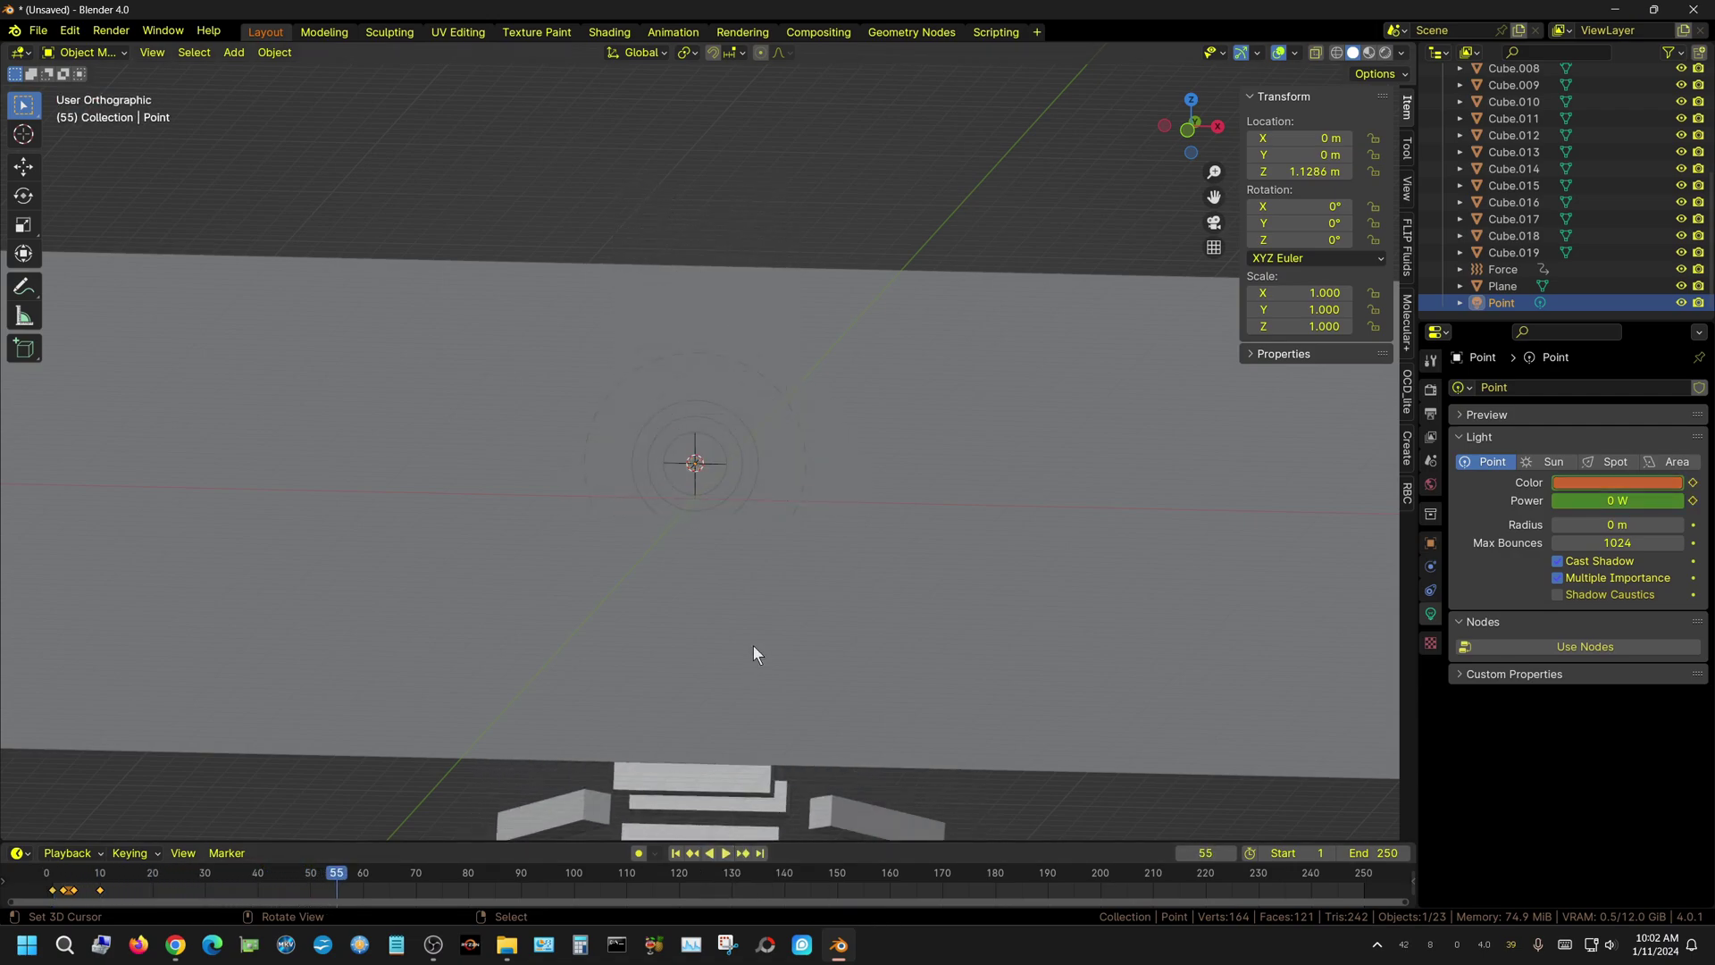
click(676, 853)
Make the ground plane a rigid body of type Passive
click(857, 676)
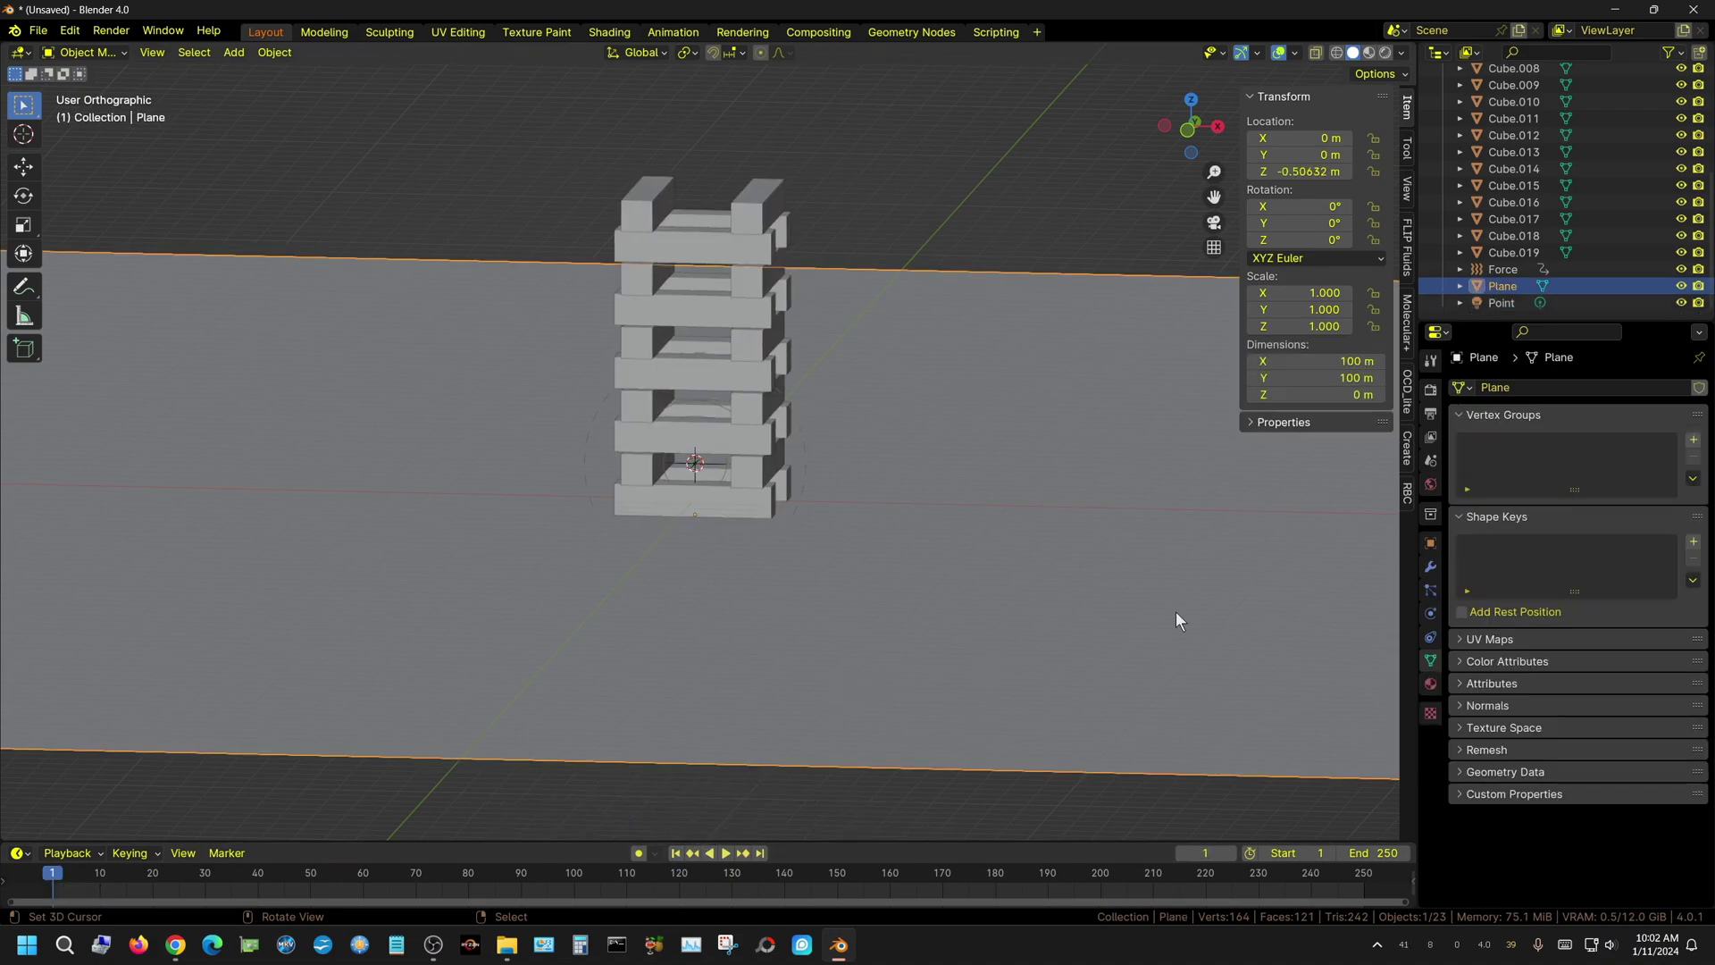
click(1431, 613)
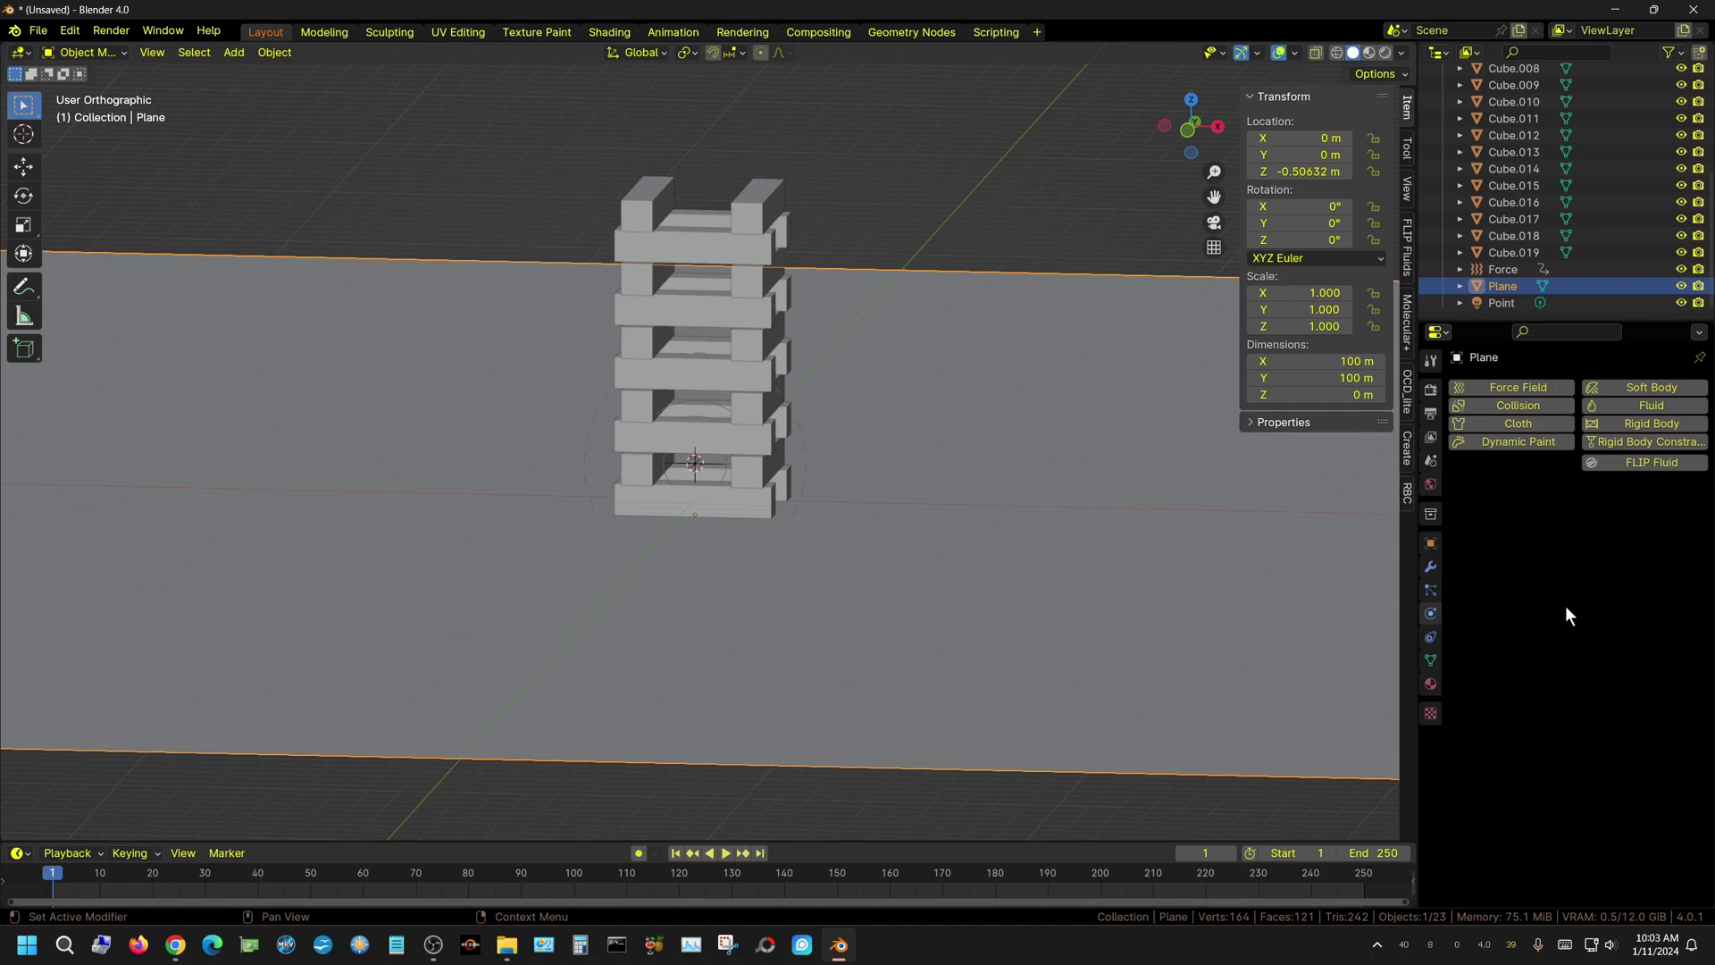
click(1650, 424)
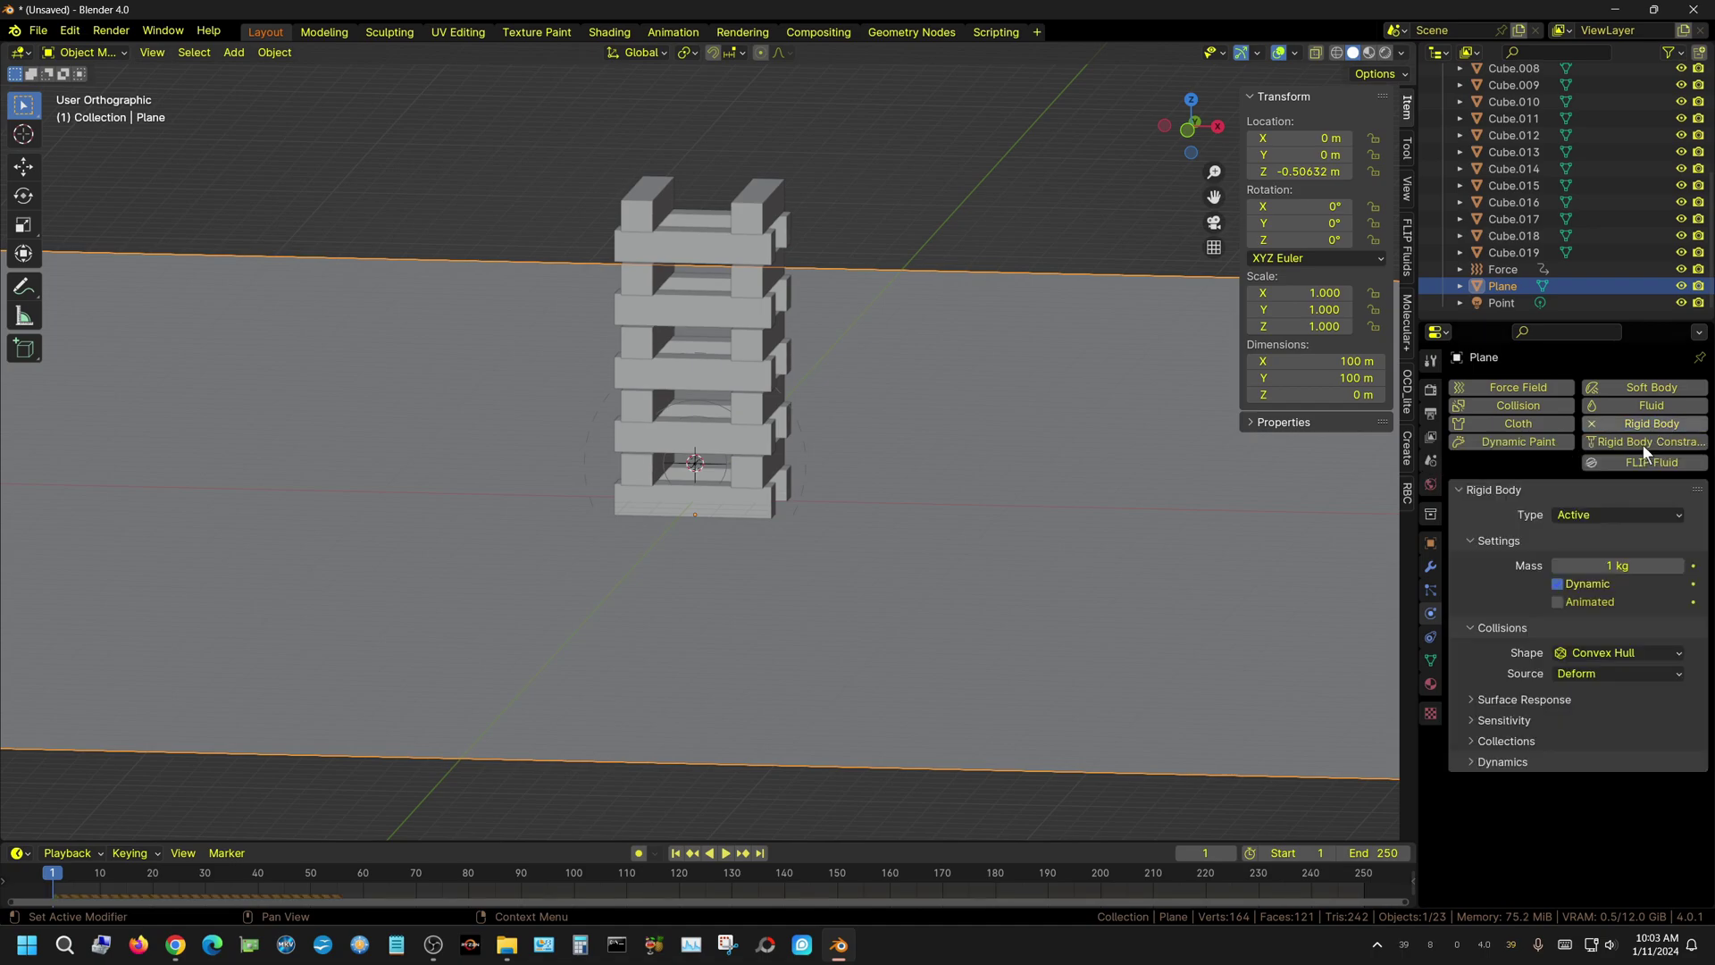
click(1601, 515)
click(1594, 542)
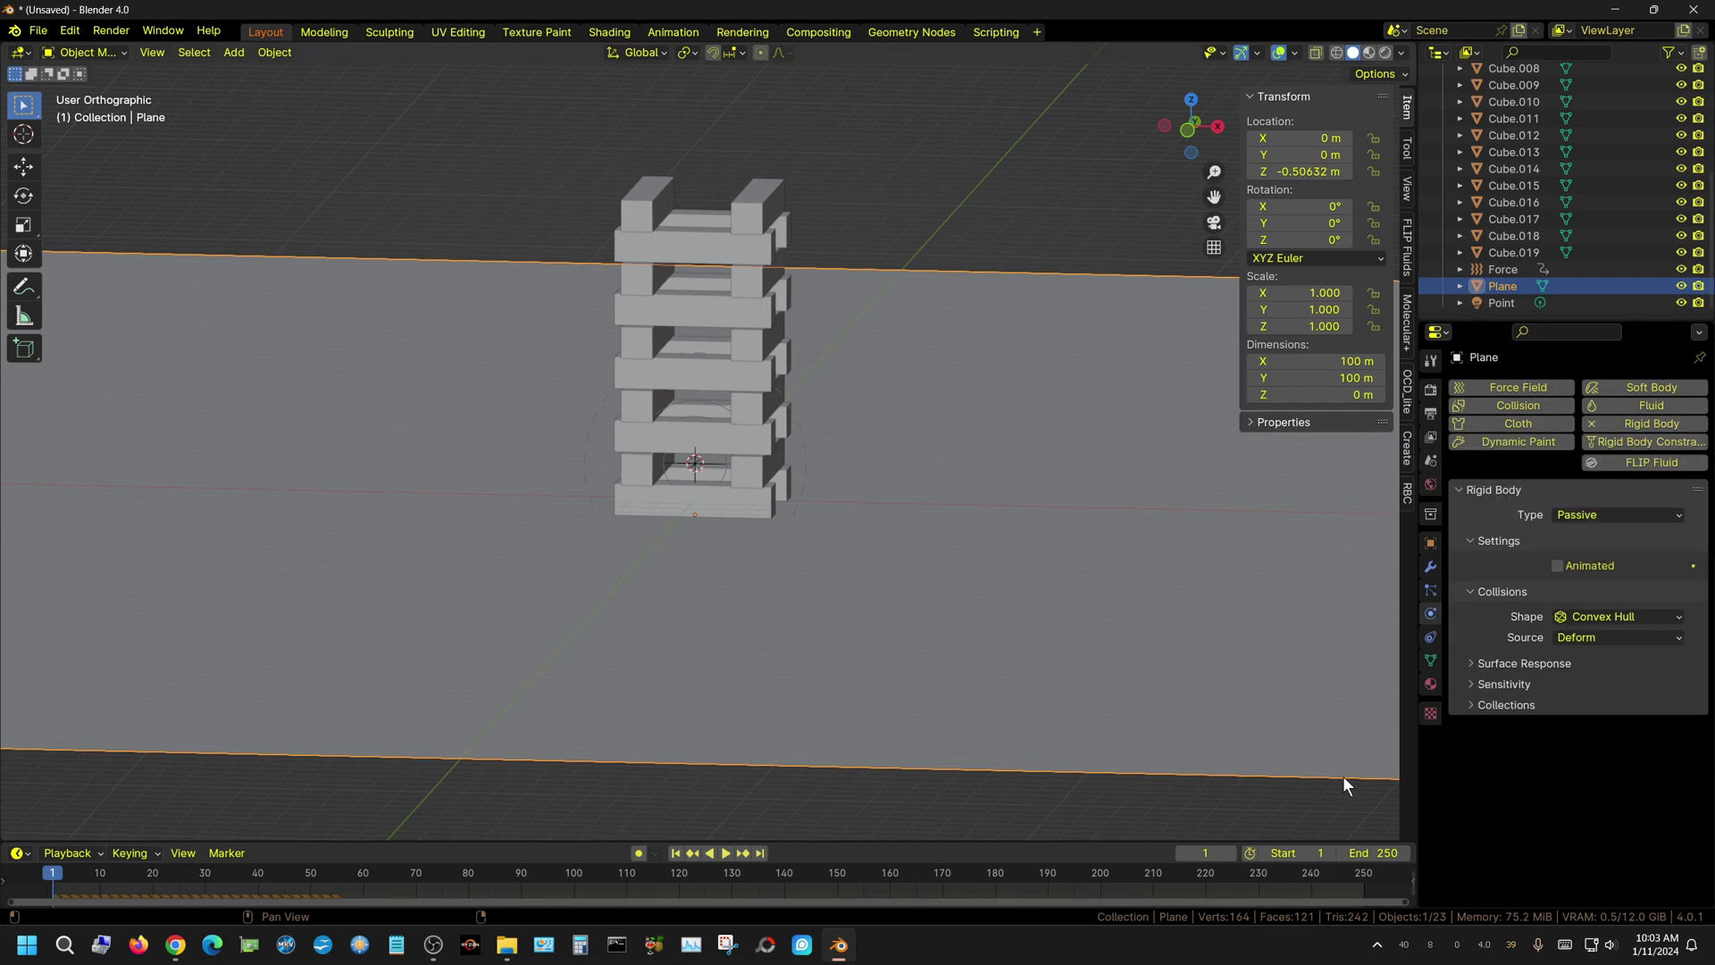
Replay the simulation several times from frame 1 to examine how the beams react to the force on the ground plane
click(727, 852)
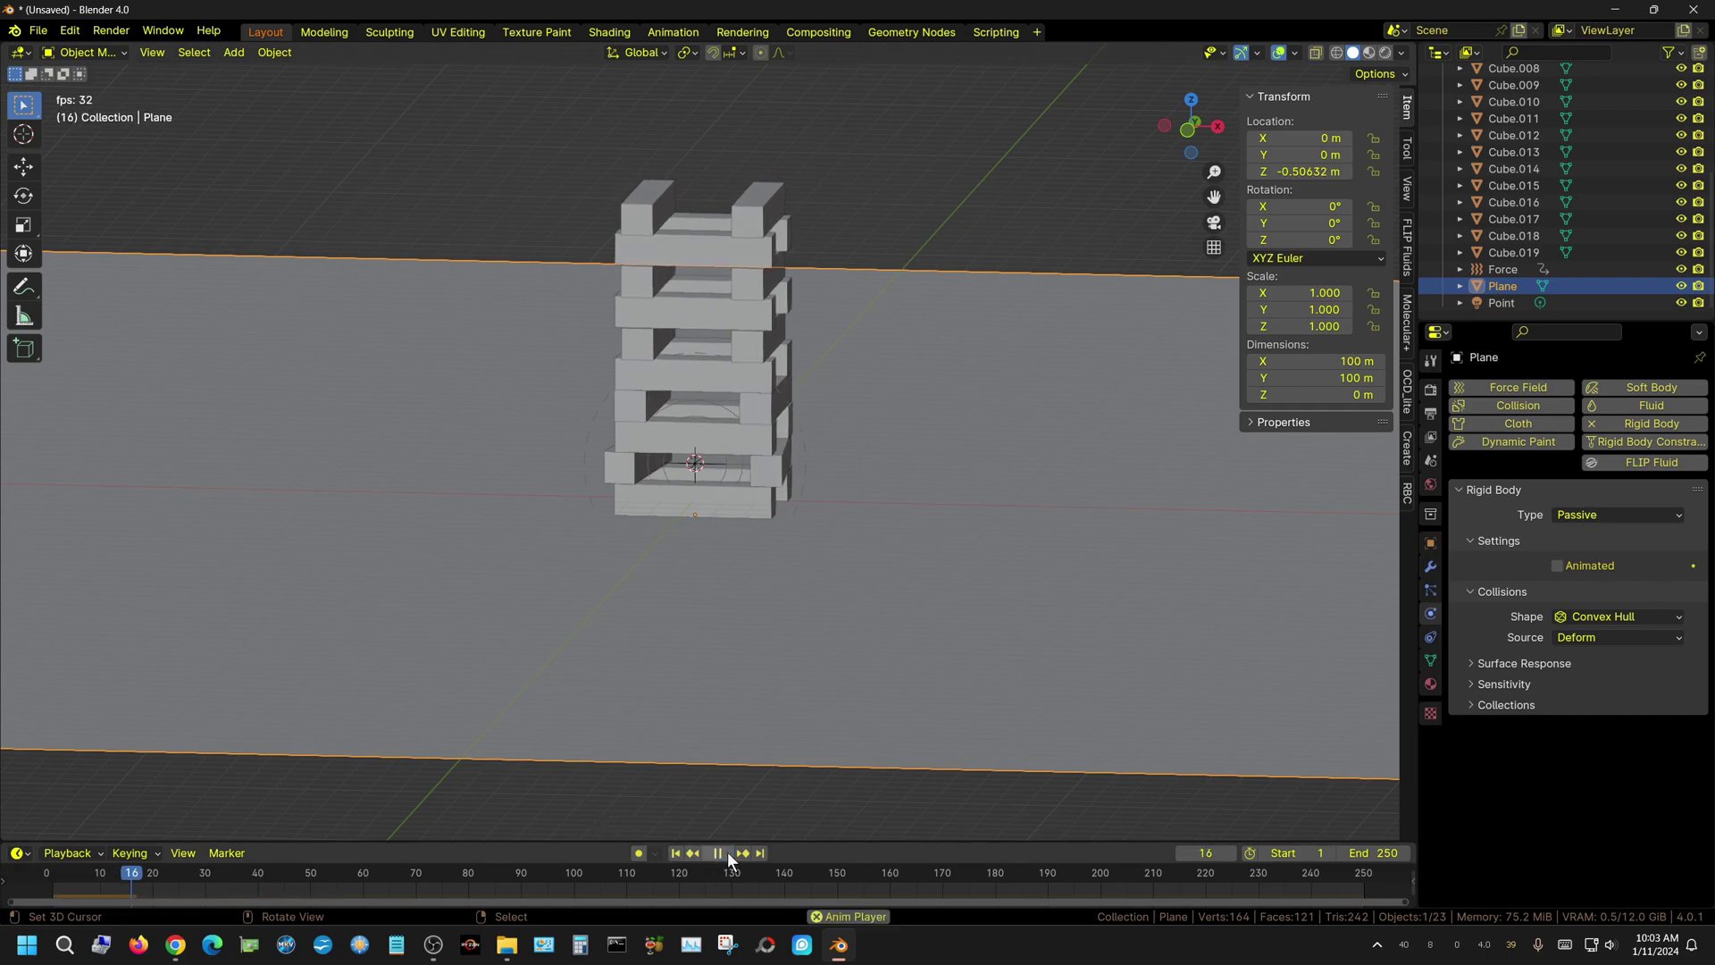
click(723, 852)
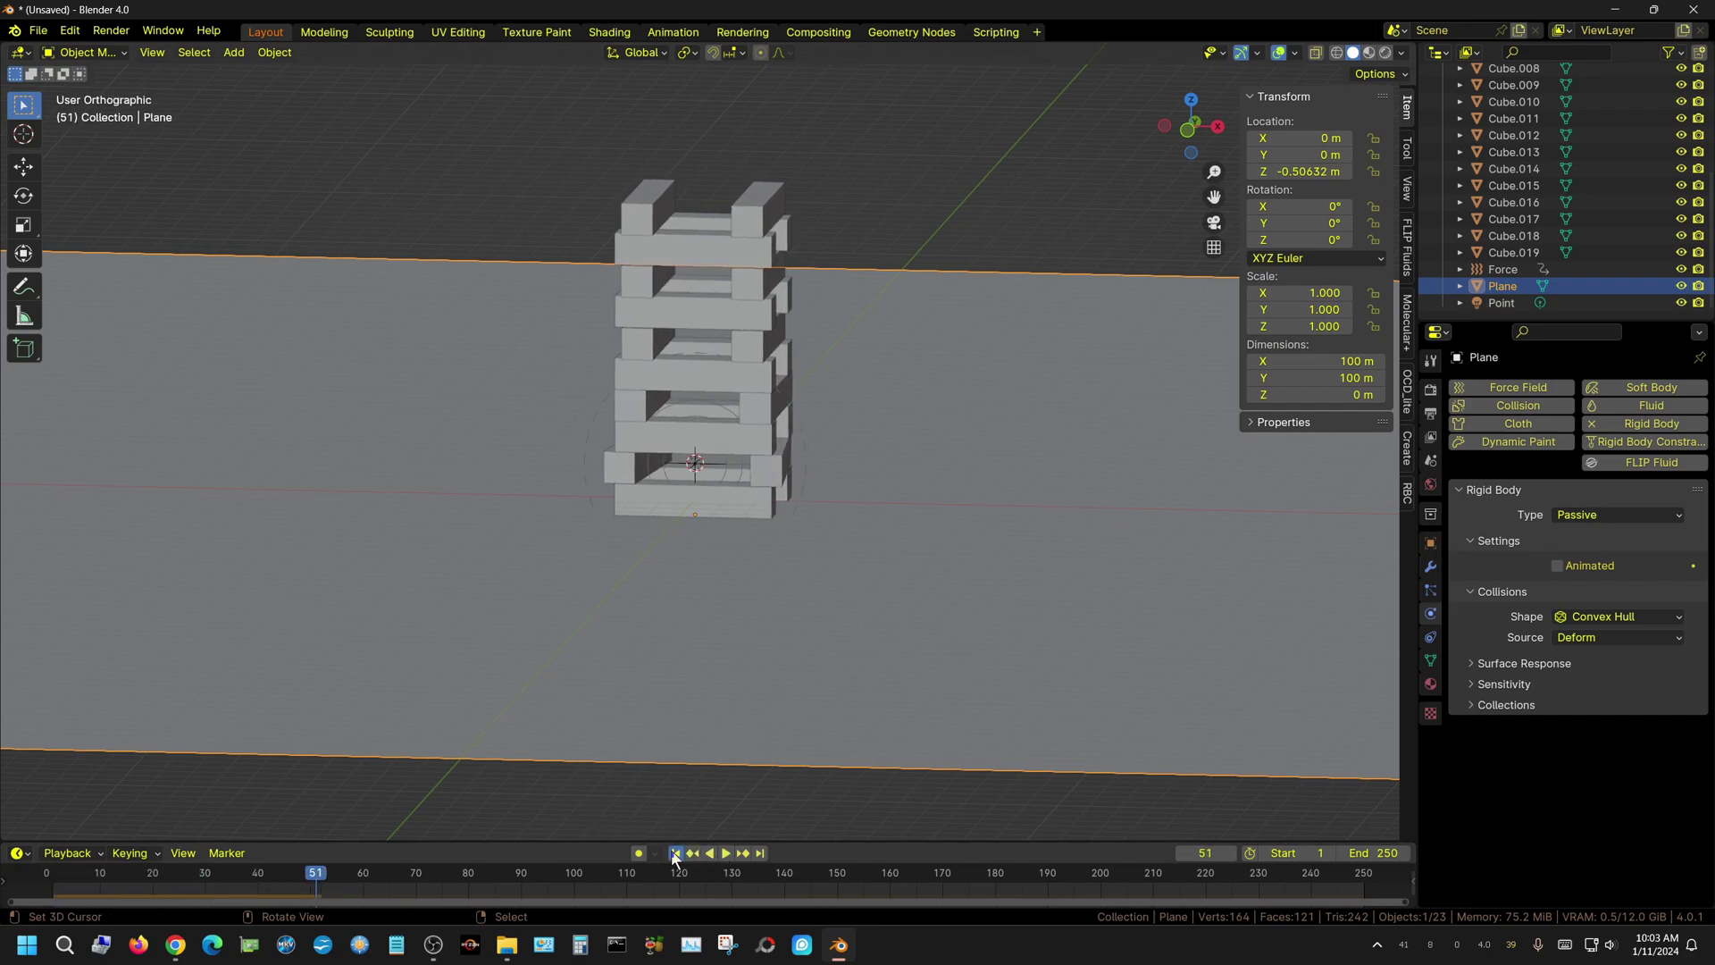
click(676, 853)
click(726, 852)
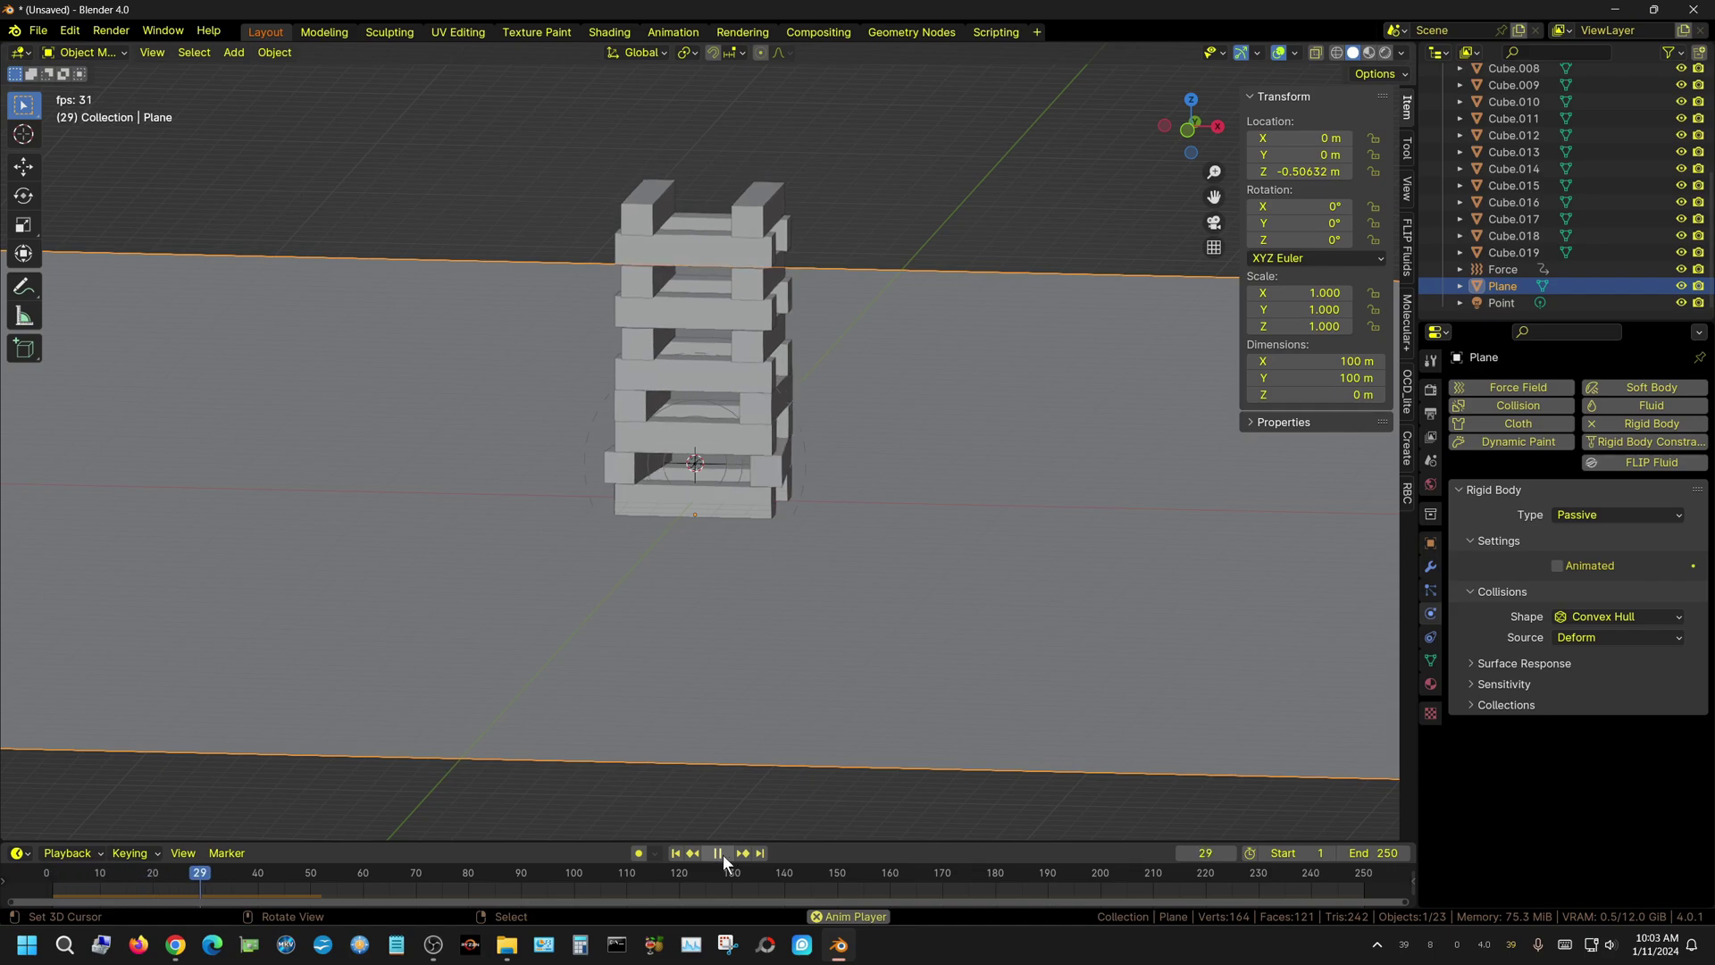
click(727, 852)
click(693, 853)
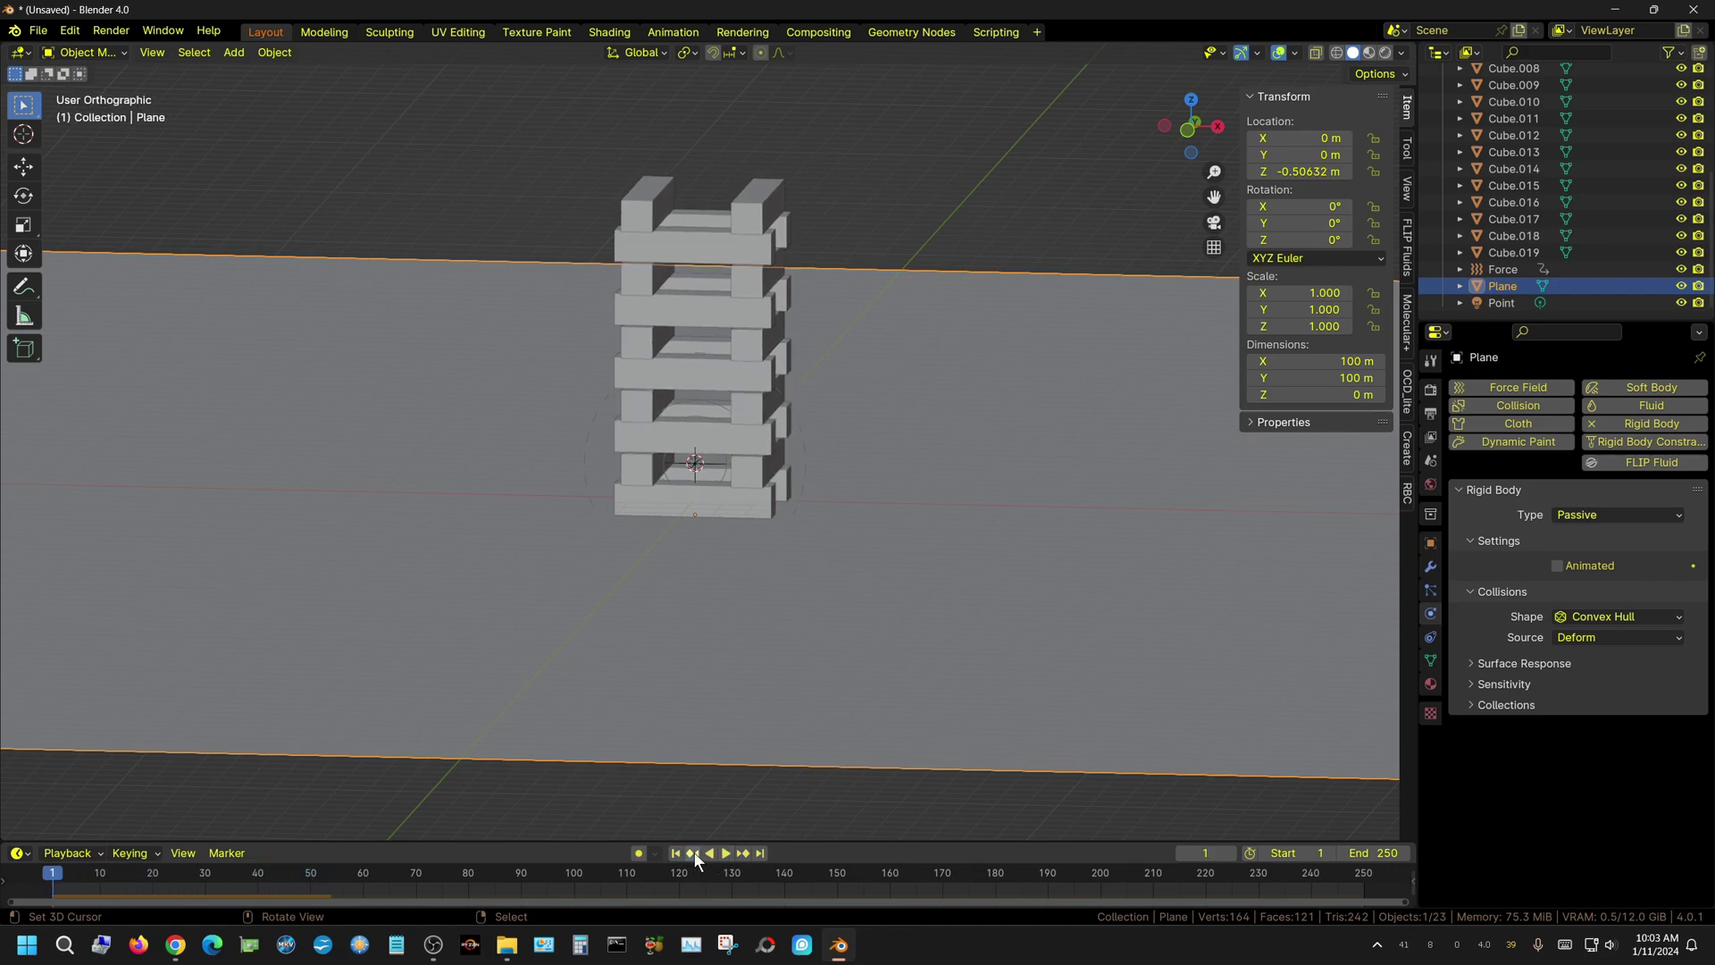
click(725, 853)
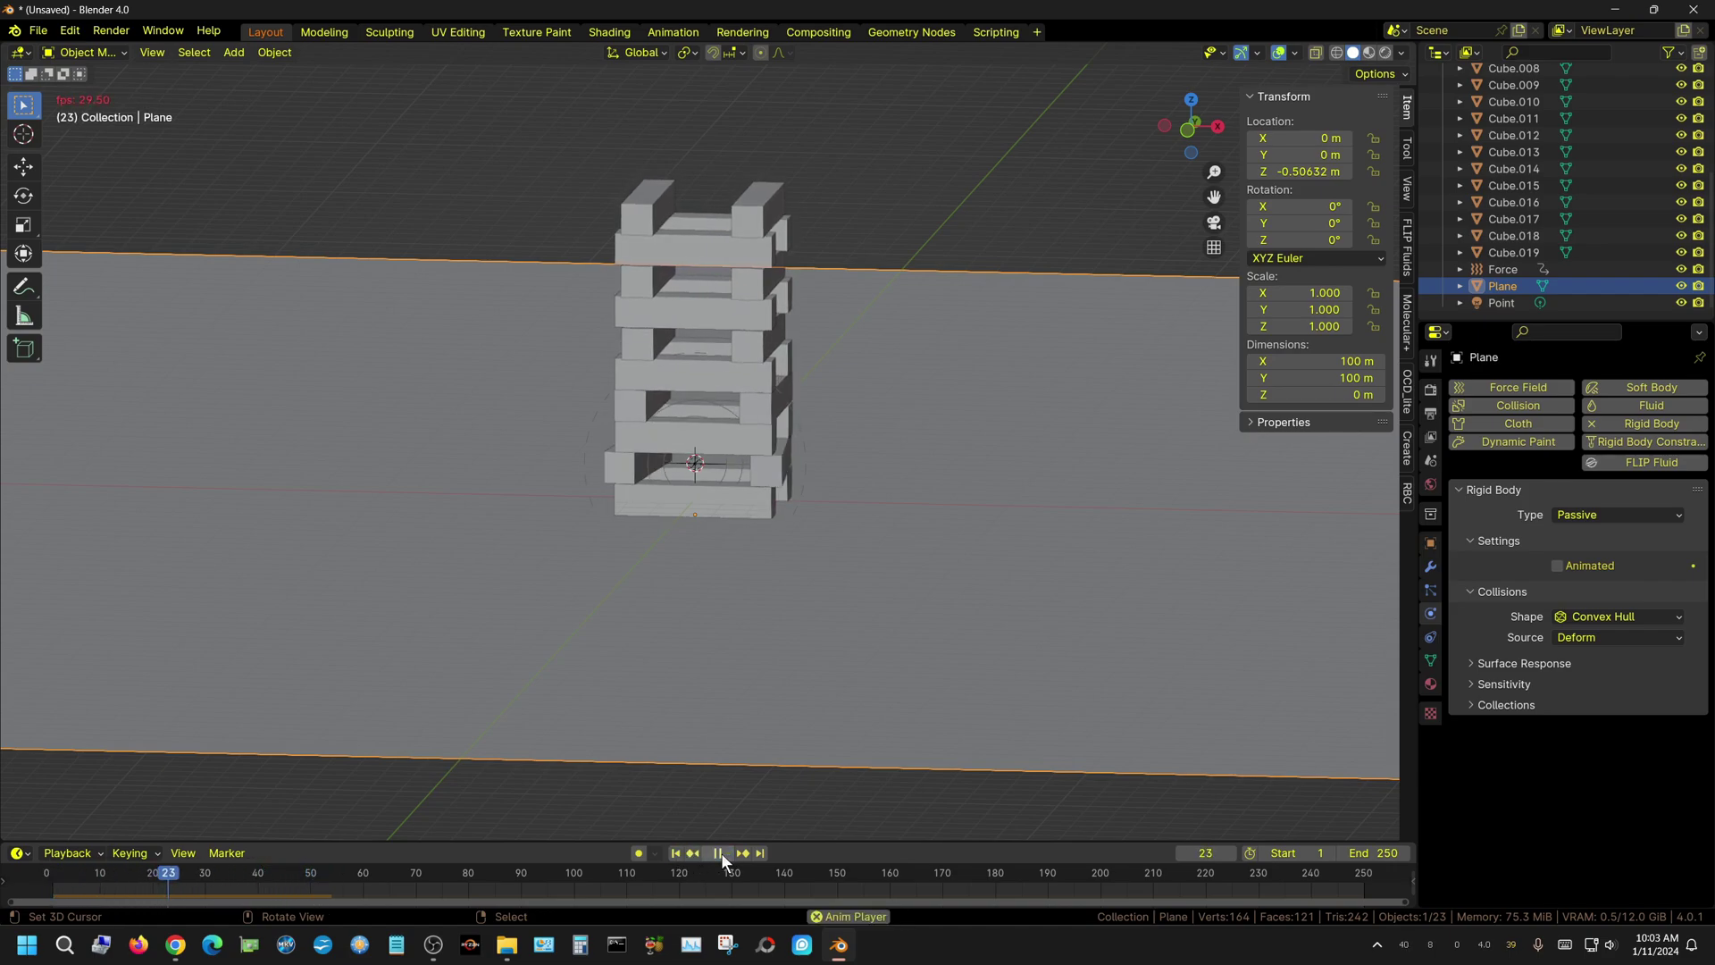
key(space)
click(677, 853)
click(720, 853)
click(720, 853)
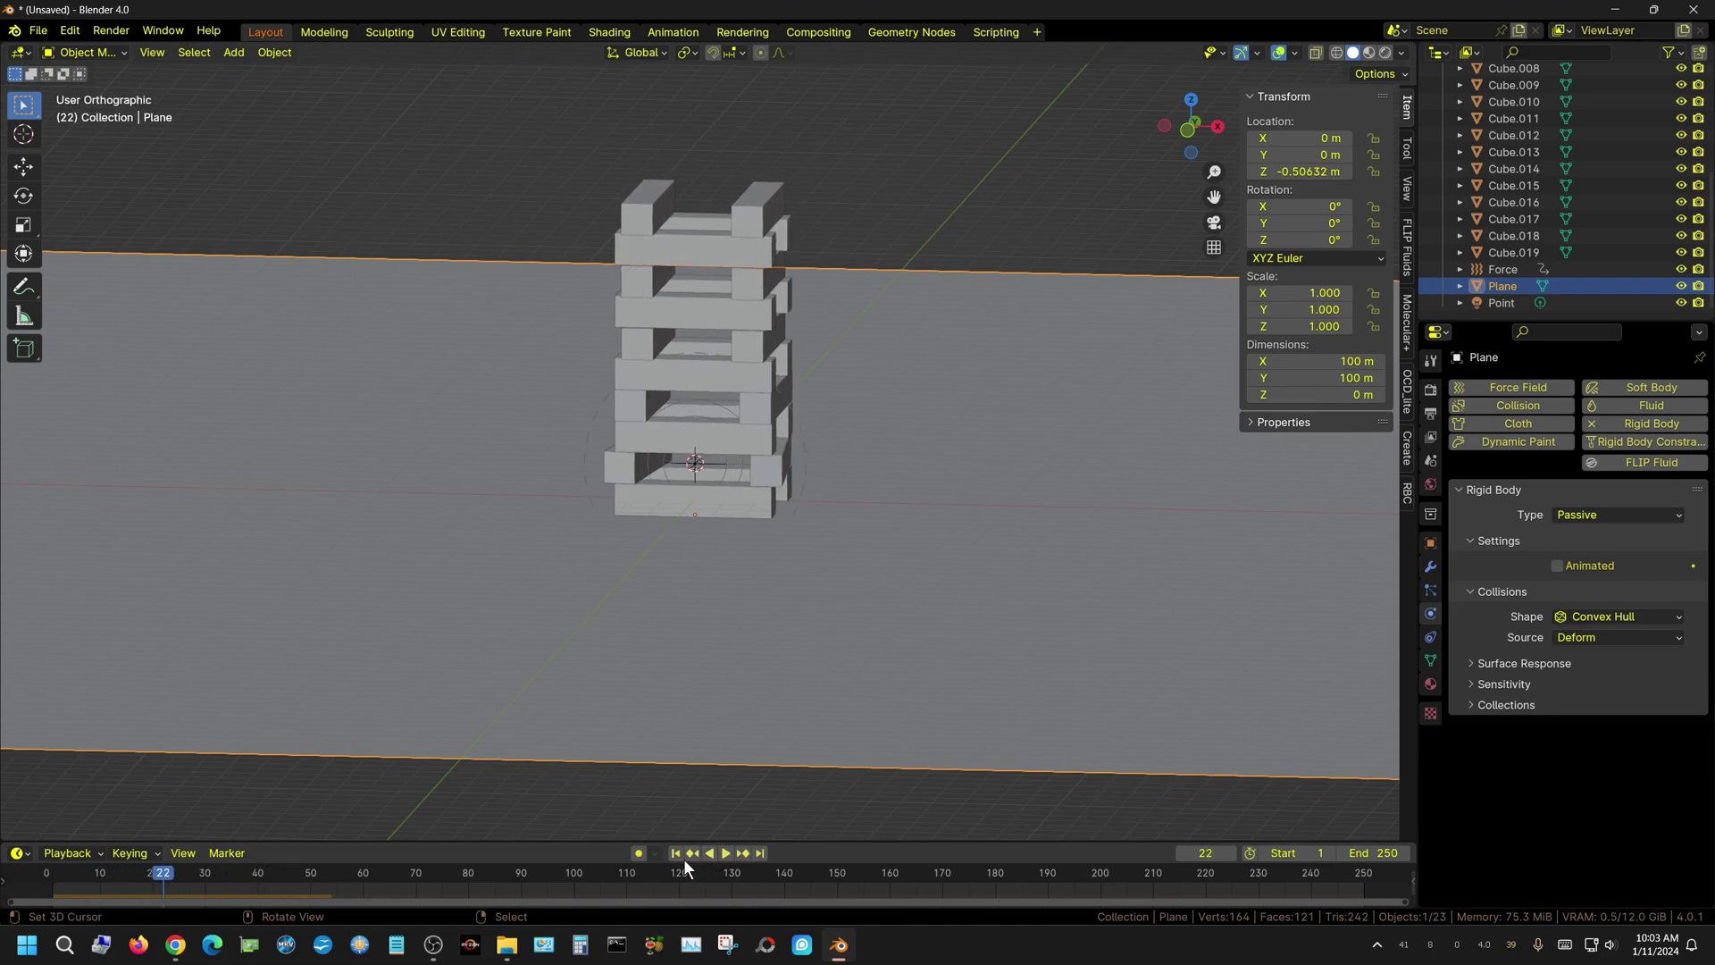
click(676, 853)
click(726, 853)
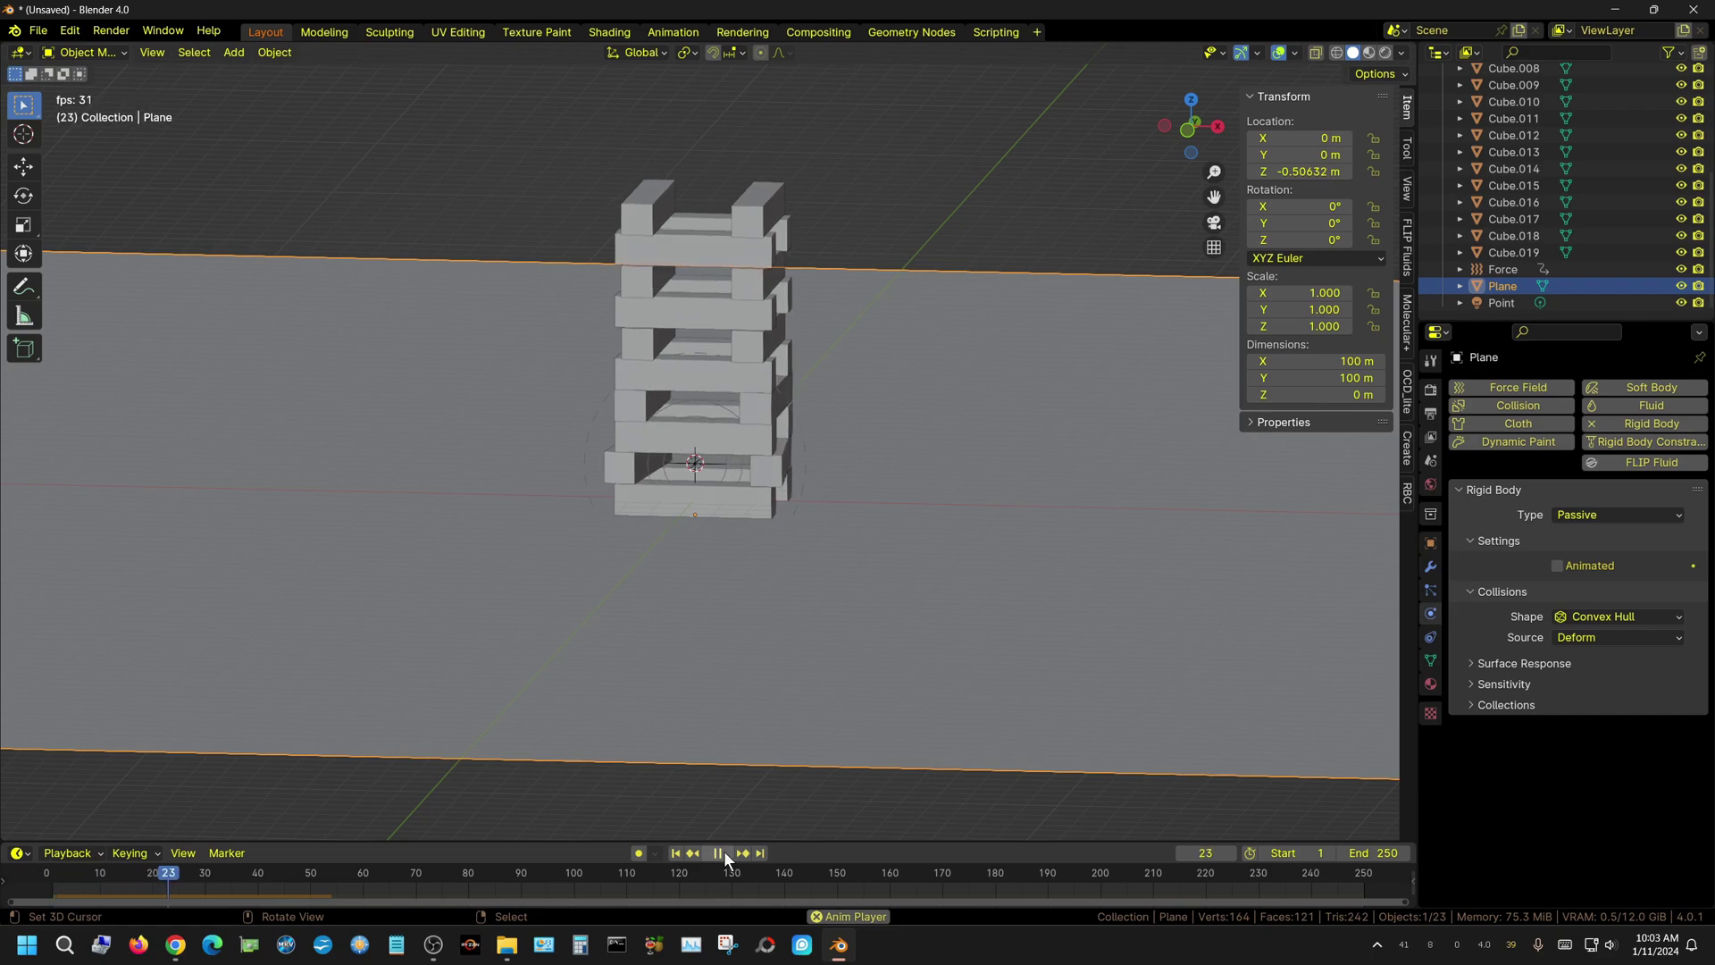
click(718, 853)
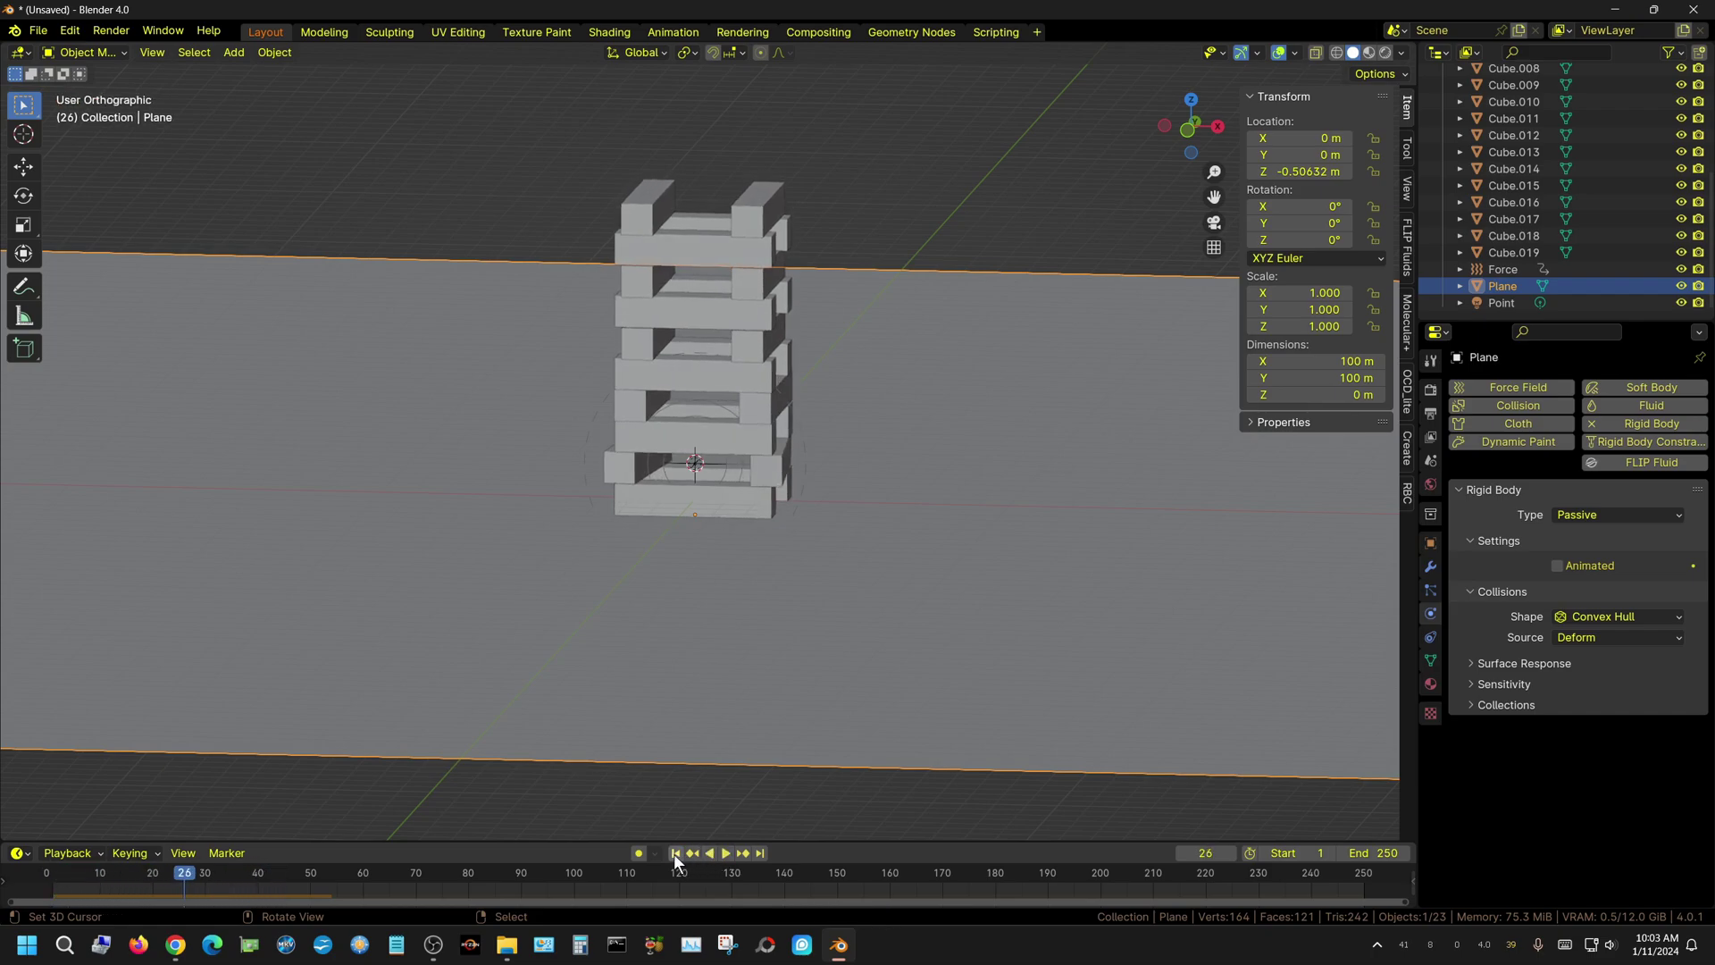
click(676, 853)
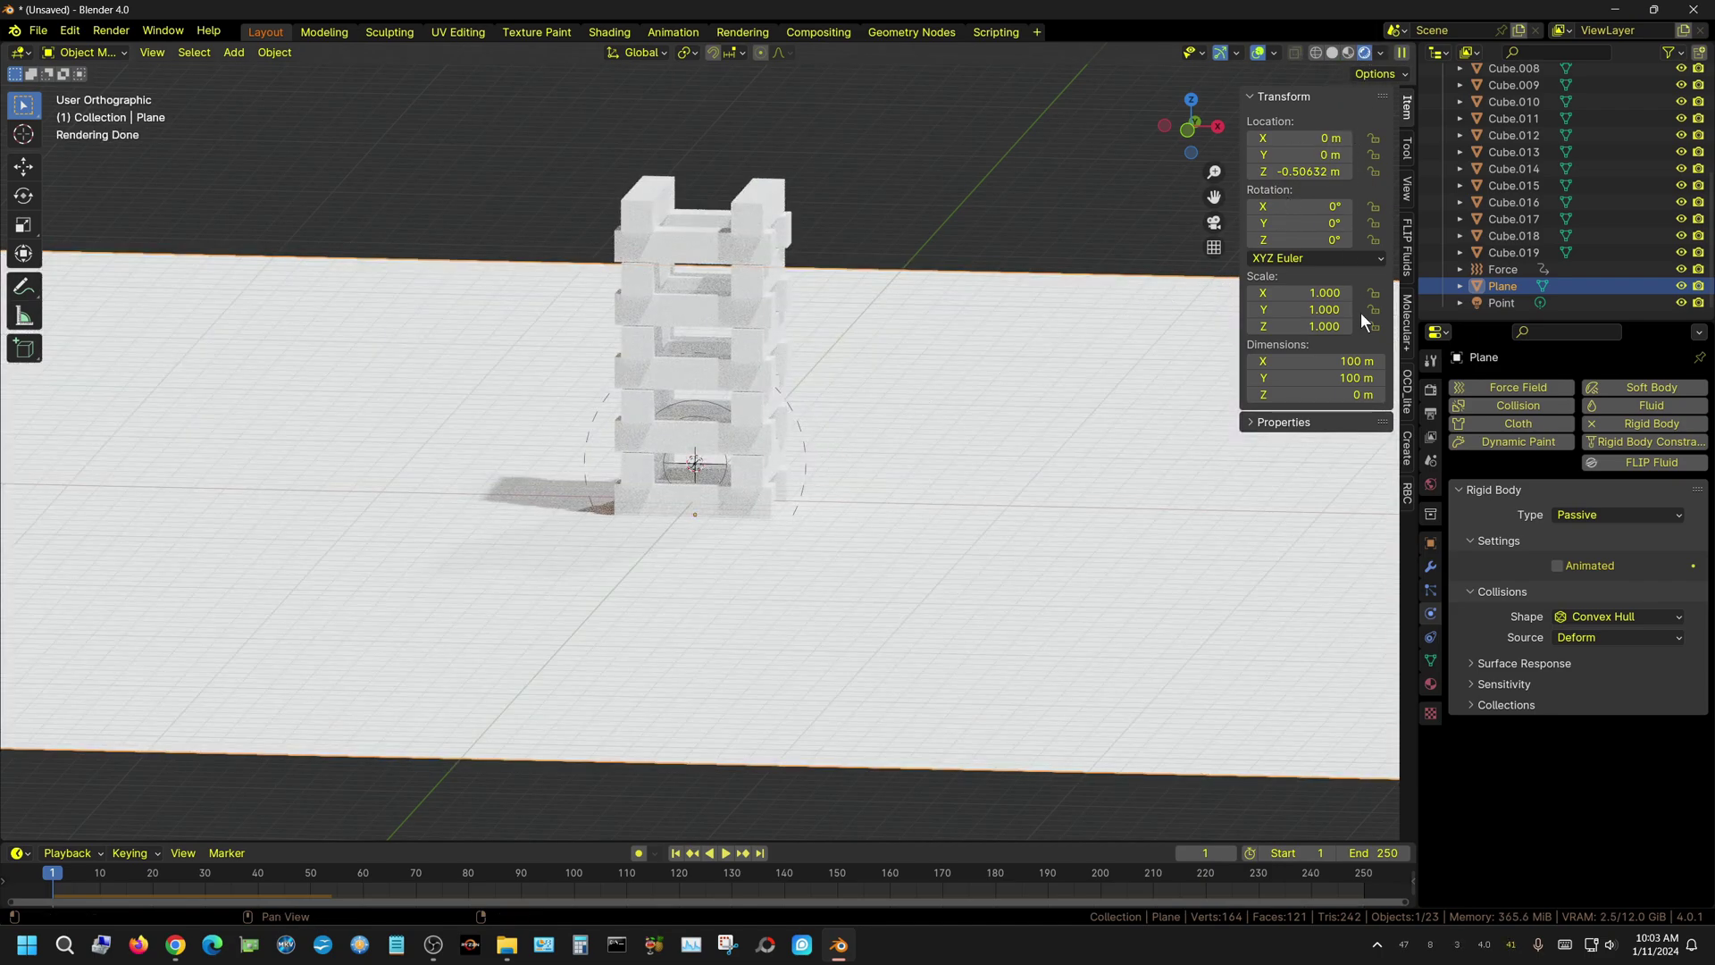
Set the world background's strength to 0.1
click(1431, 485)
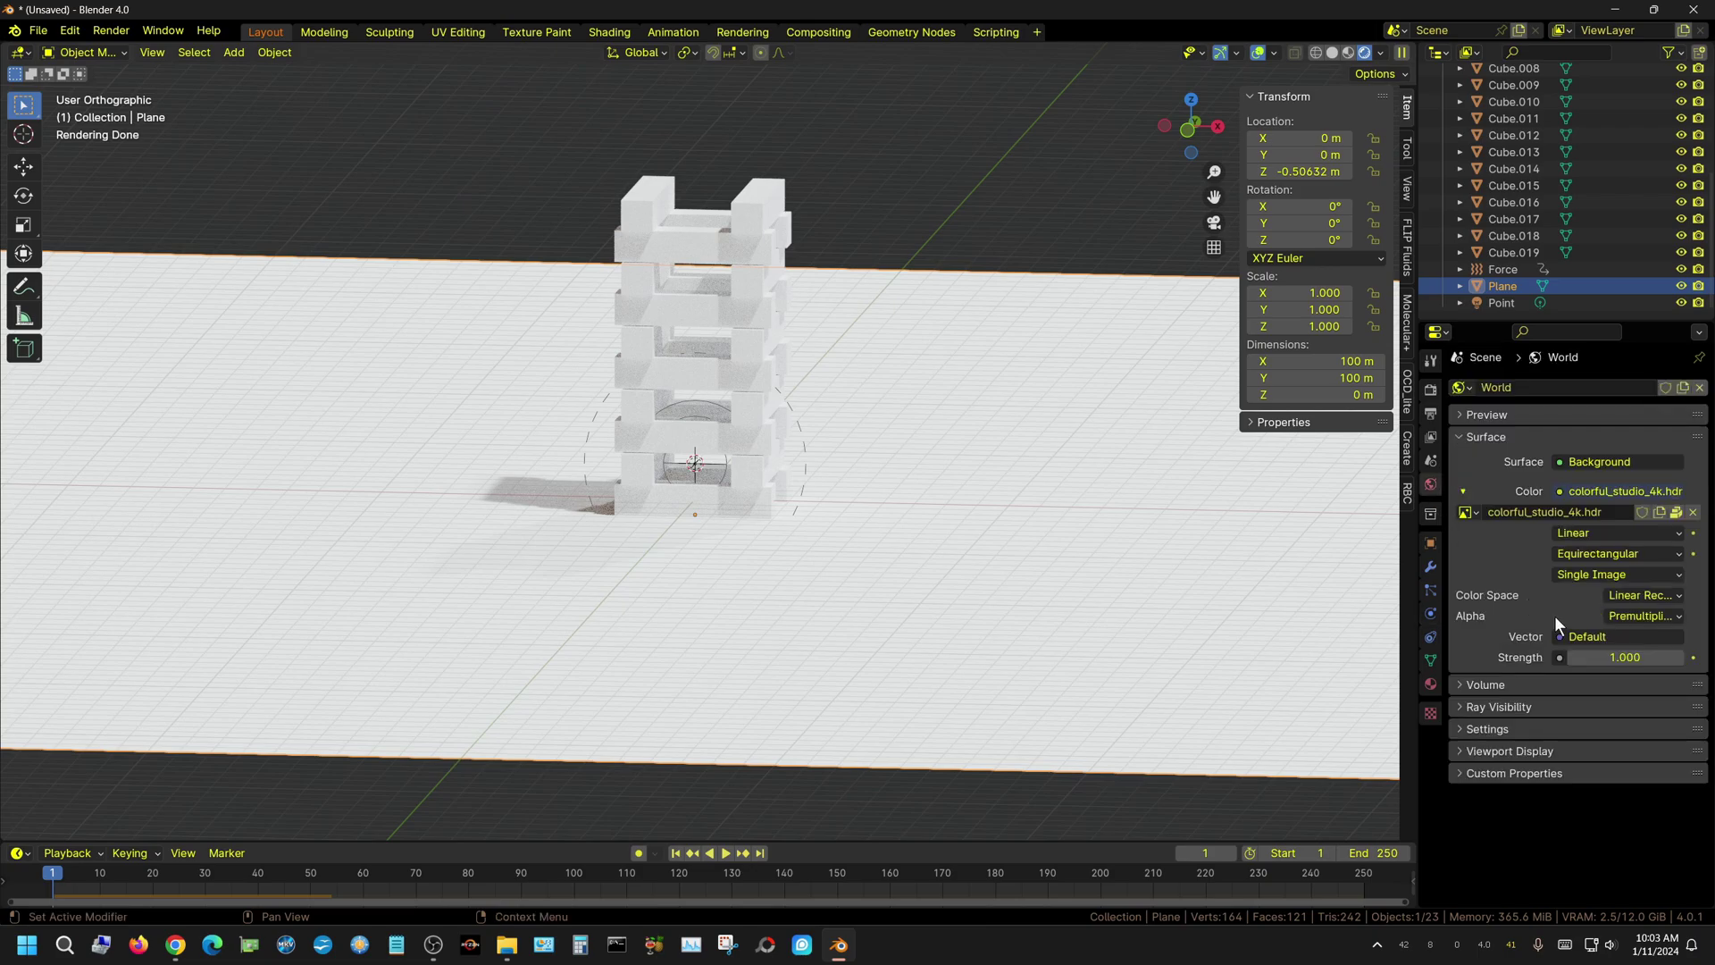
drag(1621, 657, 1670, 657)
click(1624, 657)
text(.1)
key(Return)
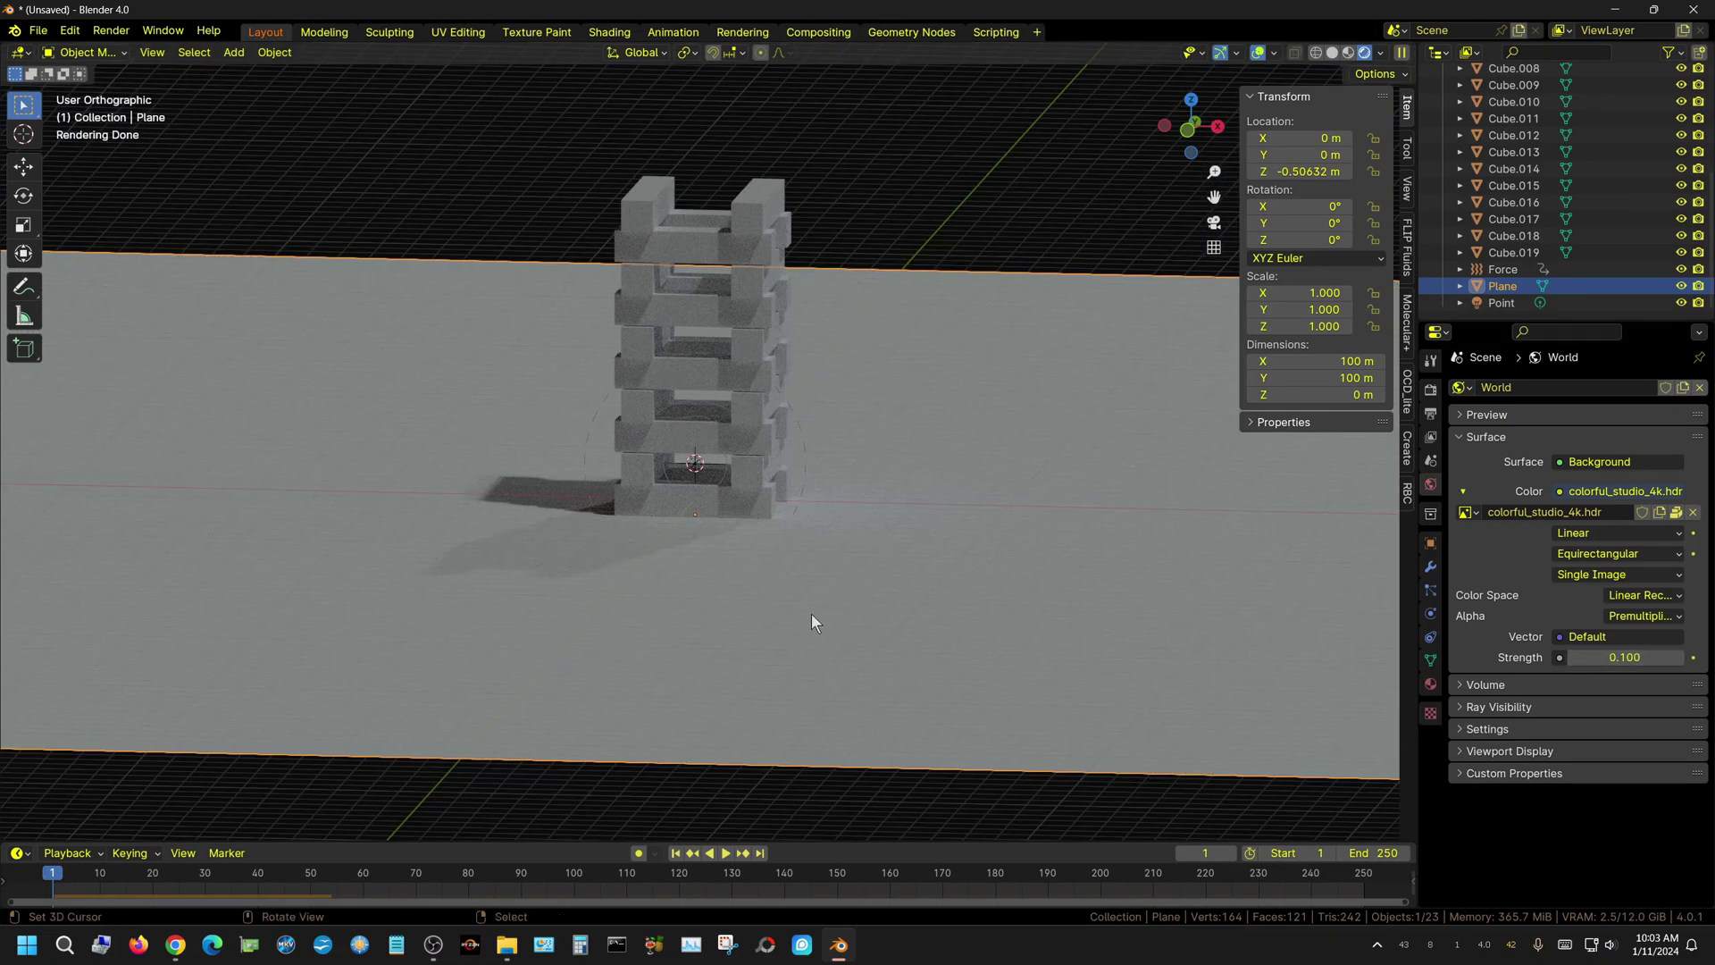
Play the animation repeatedly in the rendered view to check the explosion light in the dimmed scene, ending at frame 1
click(725, 853)
click(726, 853)
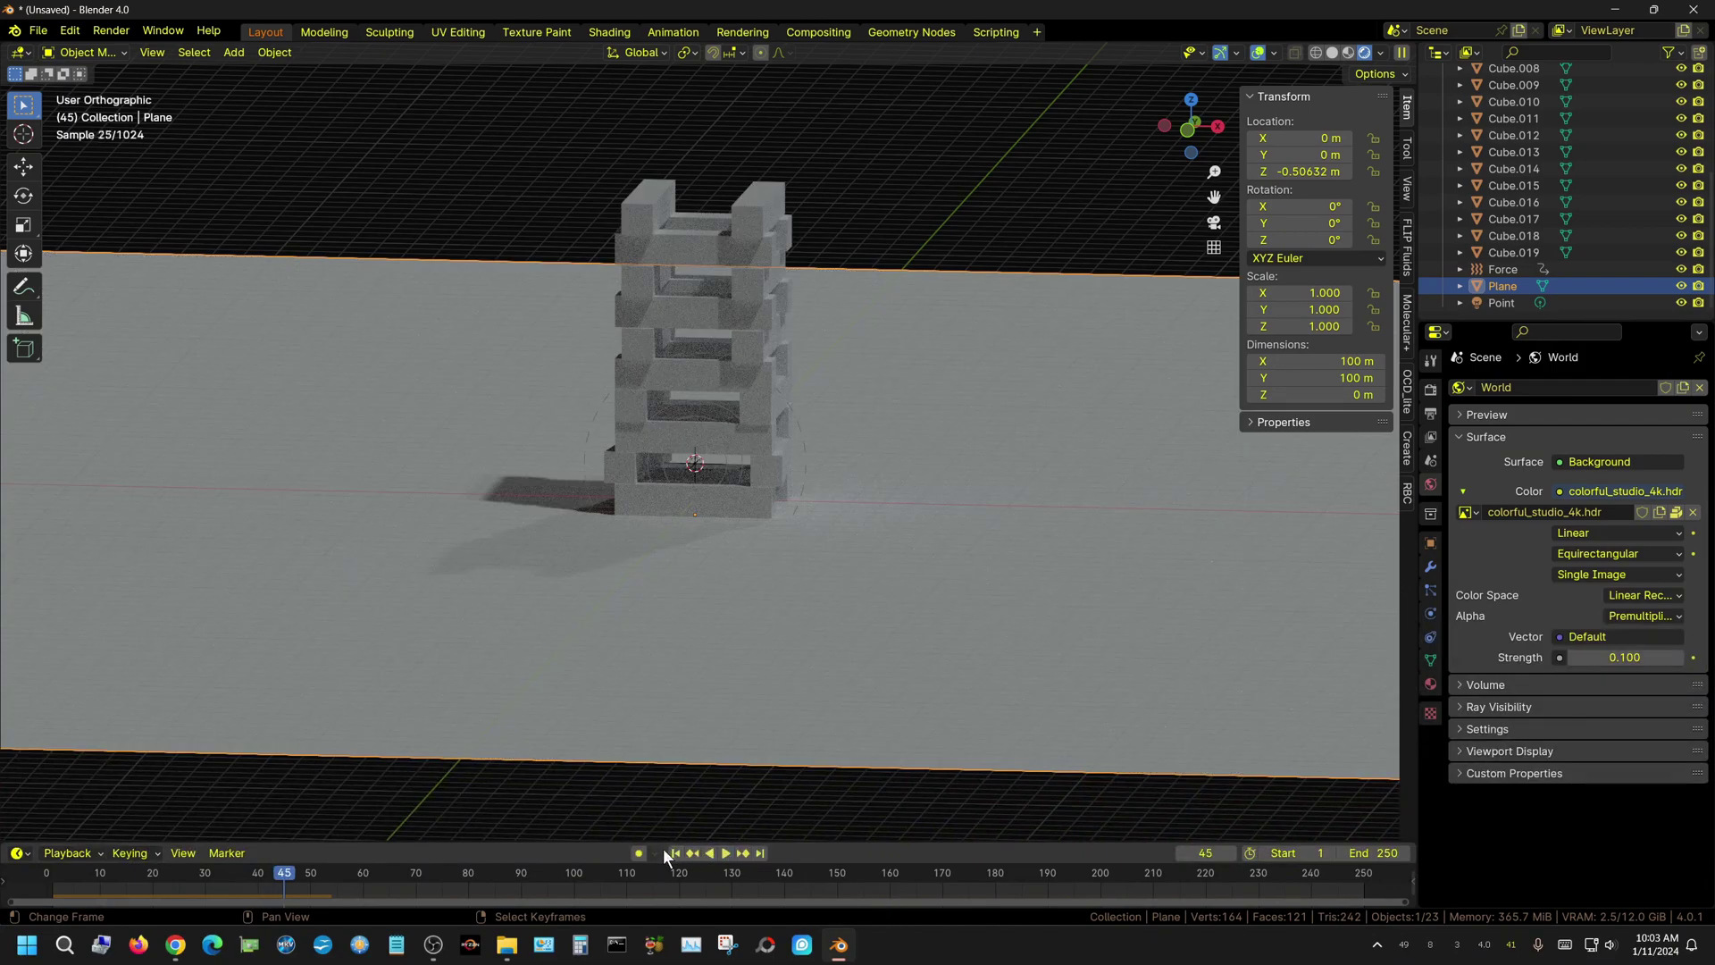
click(726, 853)
click(725, 853)
click(676, 853)
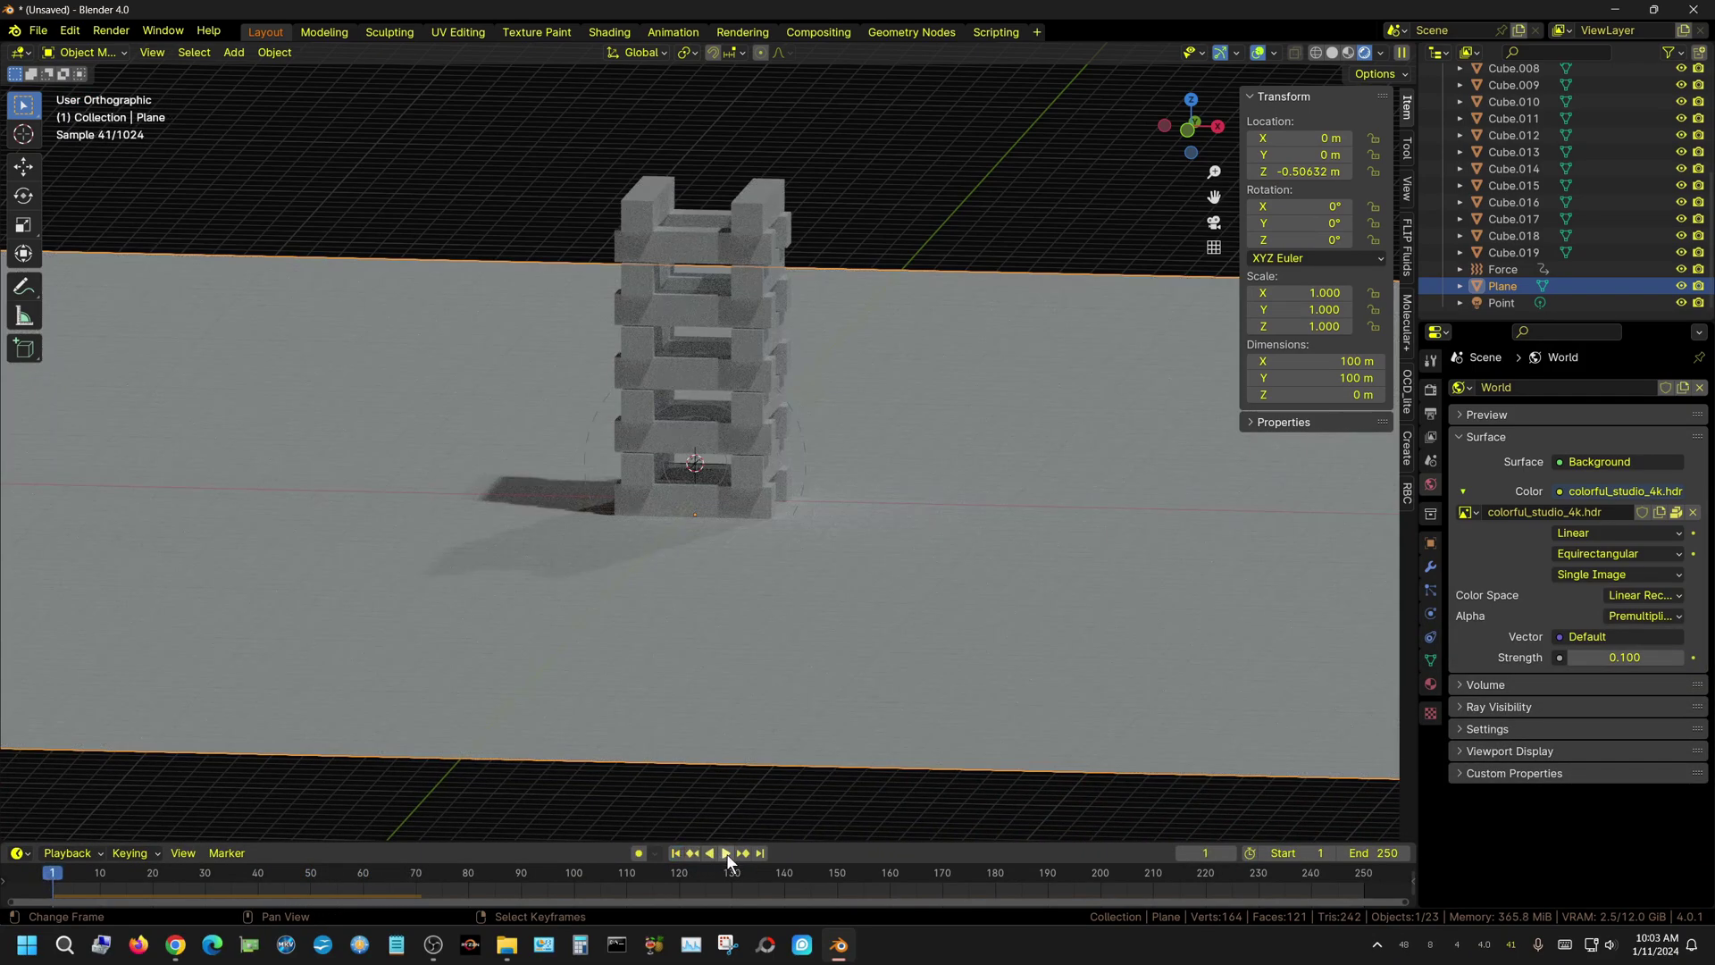
click(727, 854)
click(723, 854)
click(675, 853)
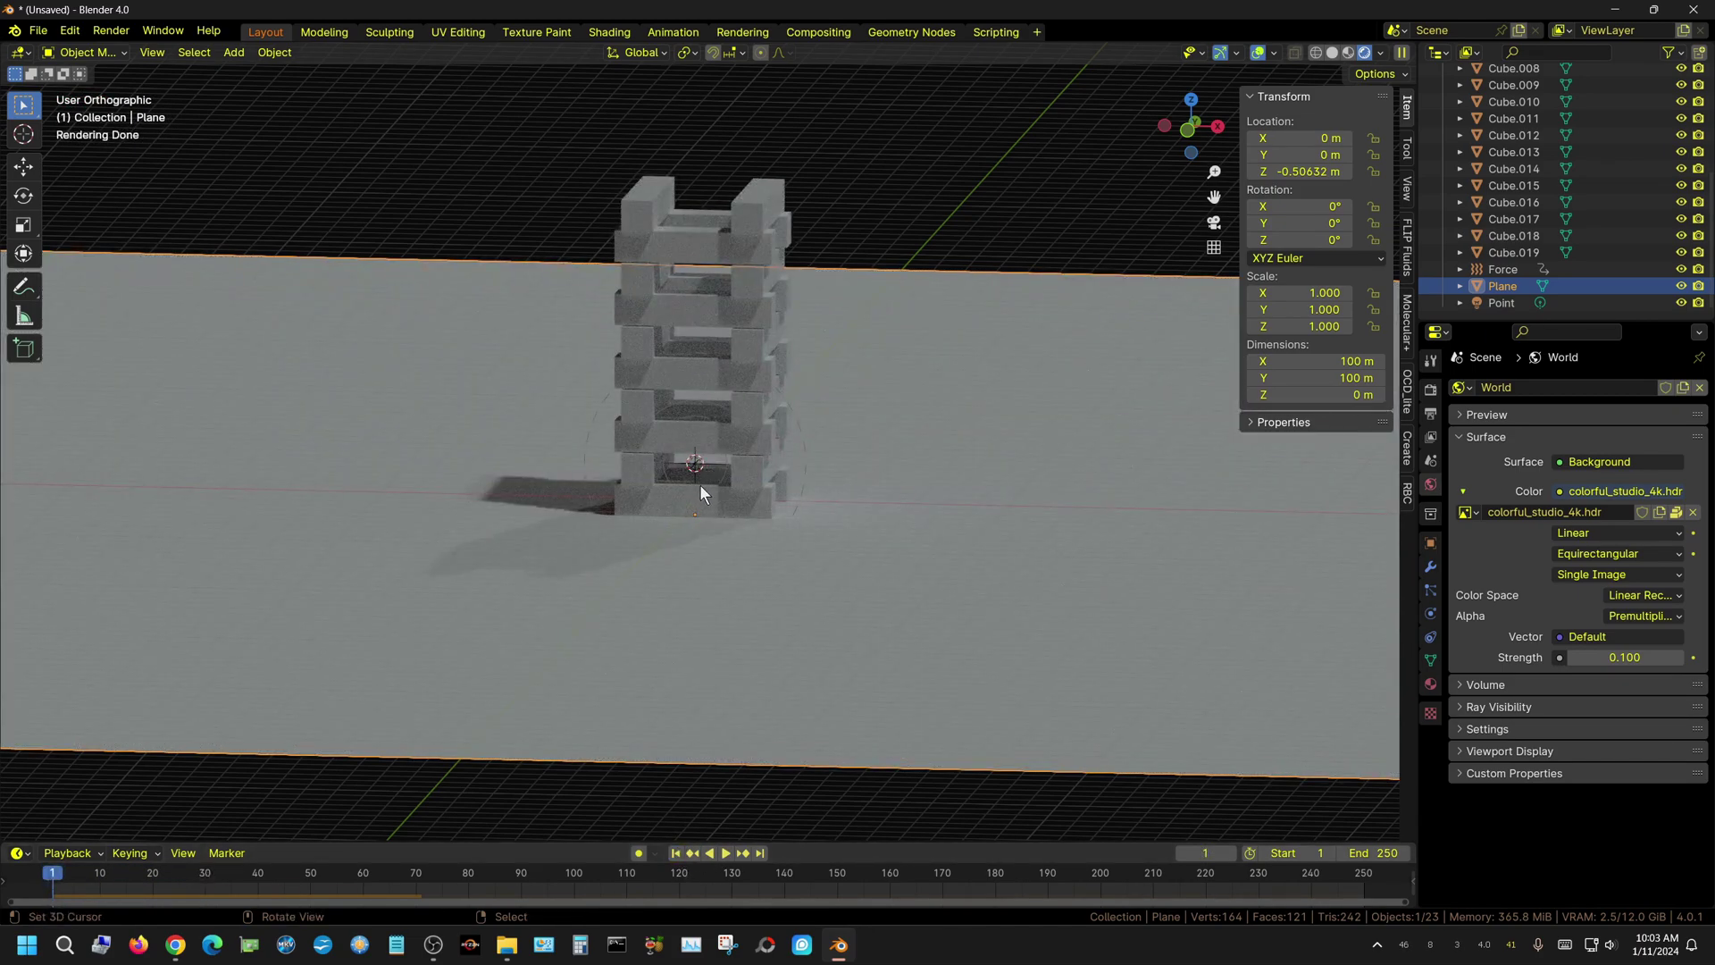
Set the force field's strength to 3000 at frame 3 and keyframe it
click(806, 469)
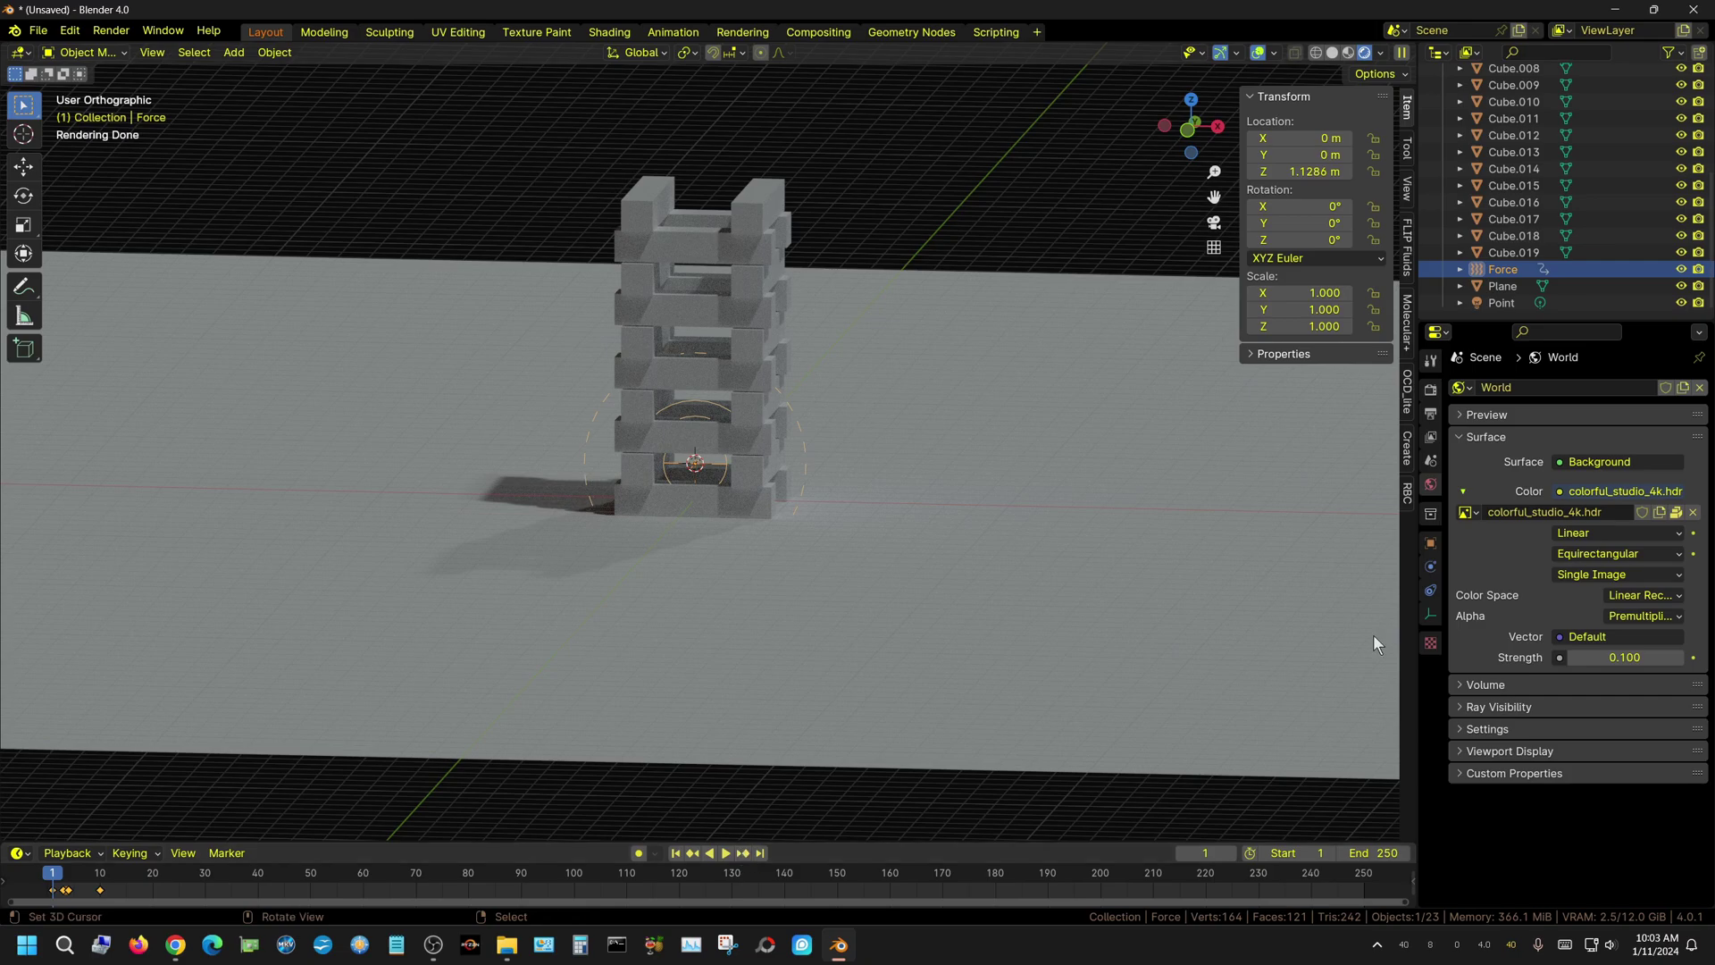
click(1430, 568)
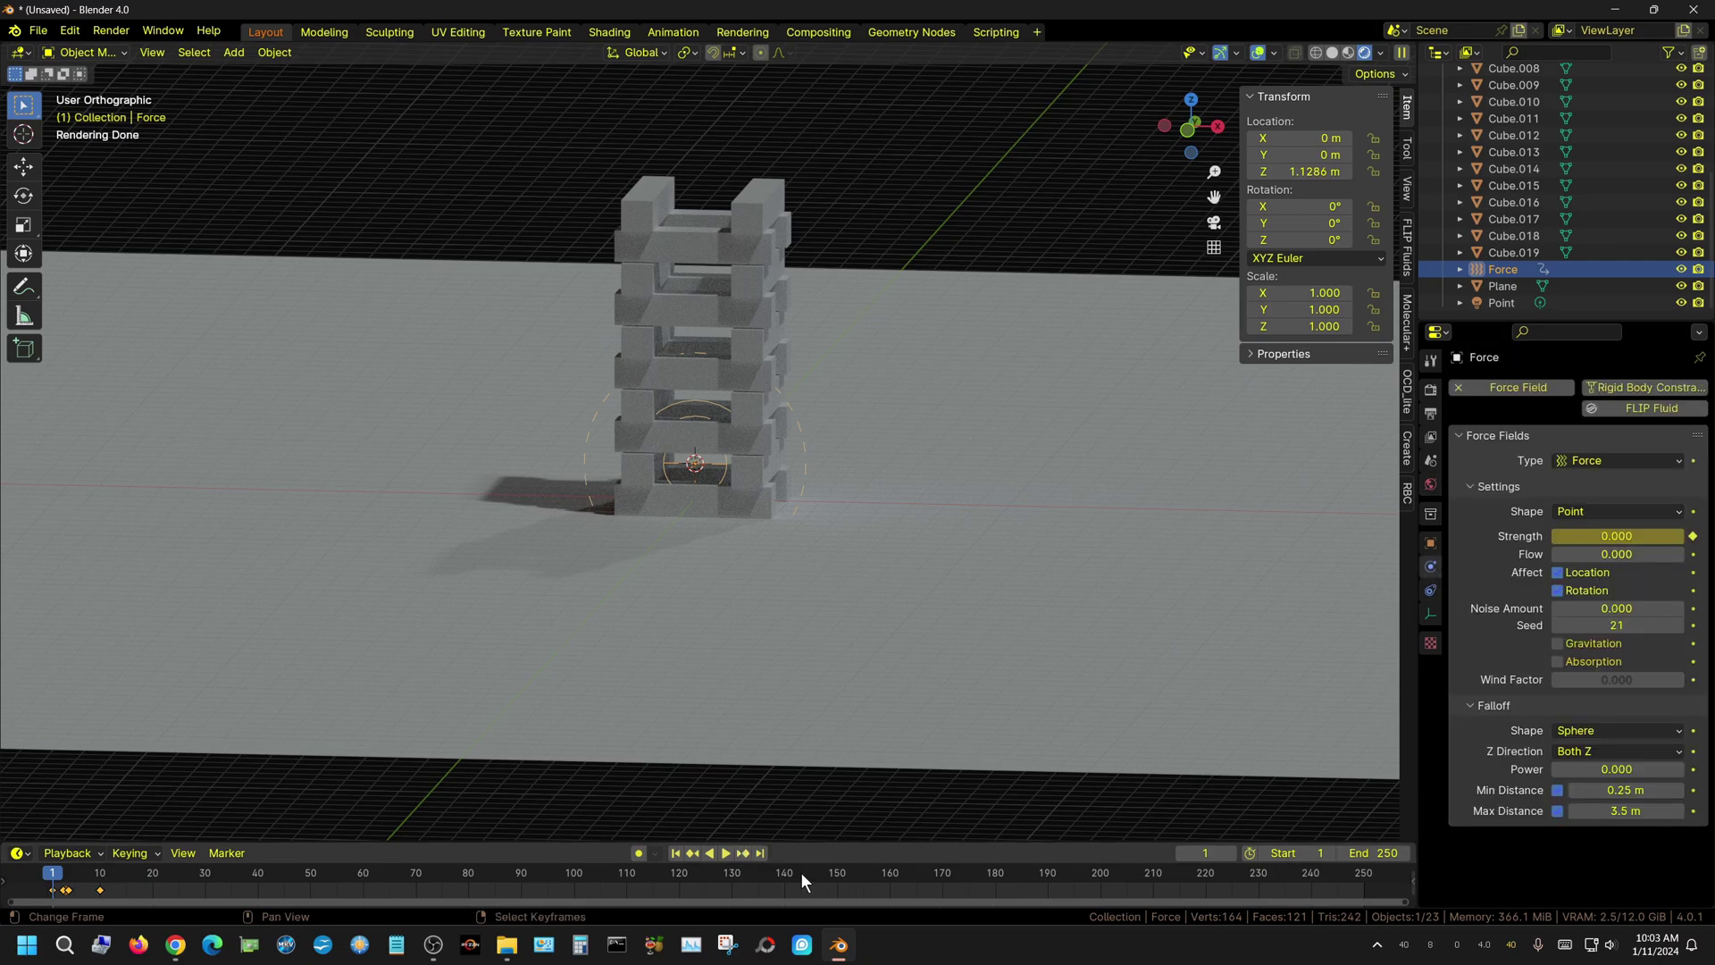
click(744, 854)
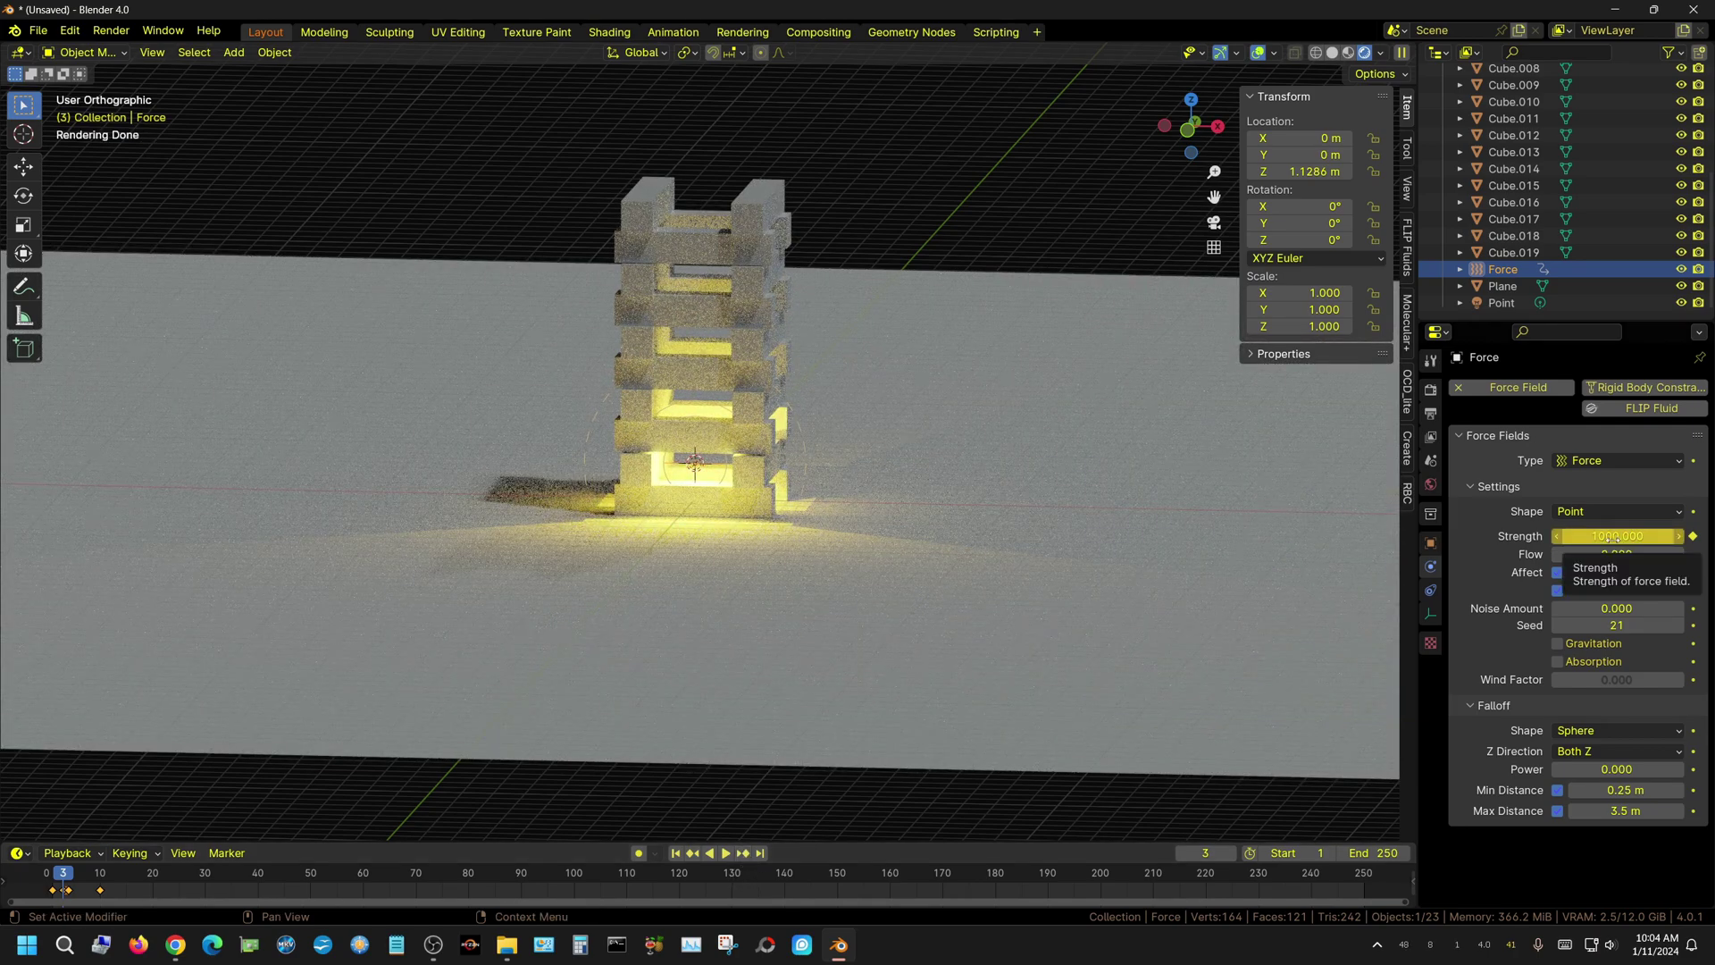
click(1616, 536)
text(300)
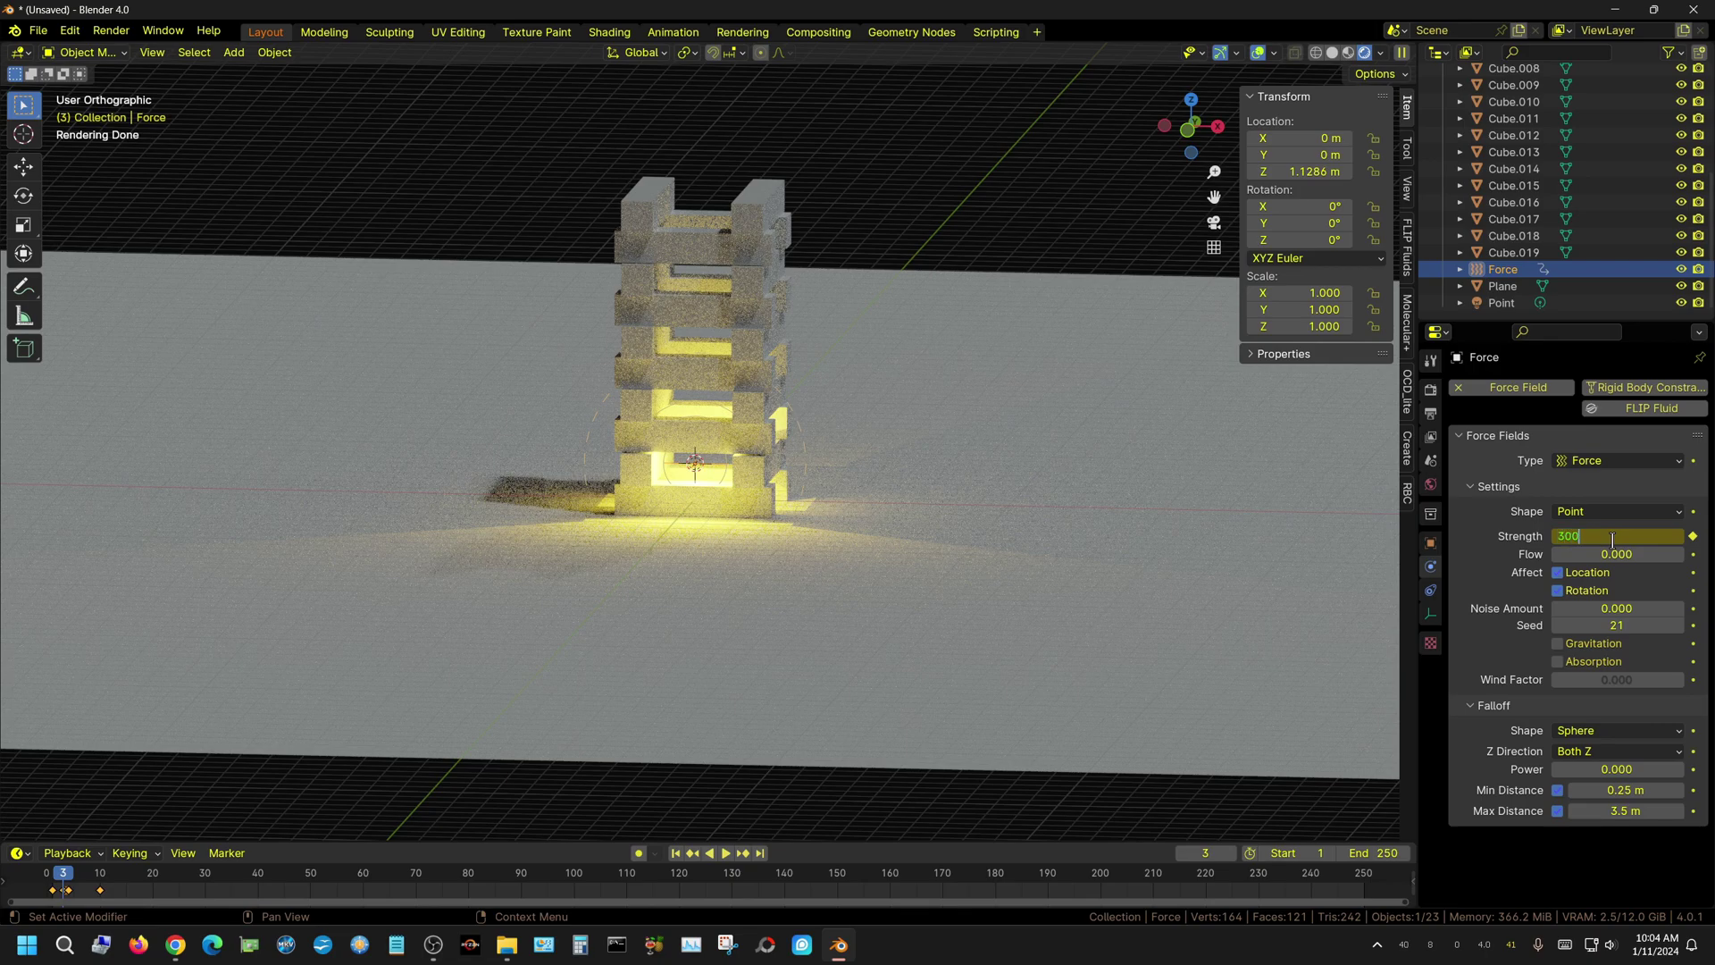
text(0)
key(Return)
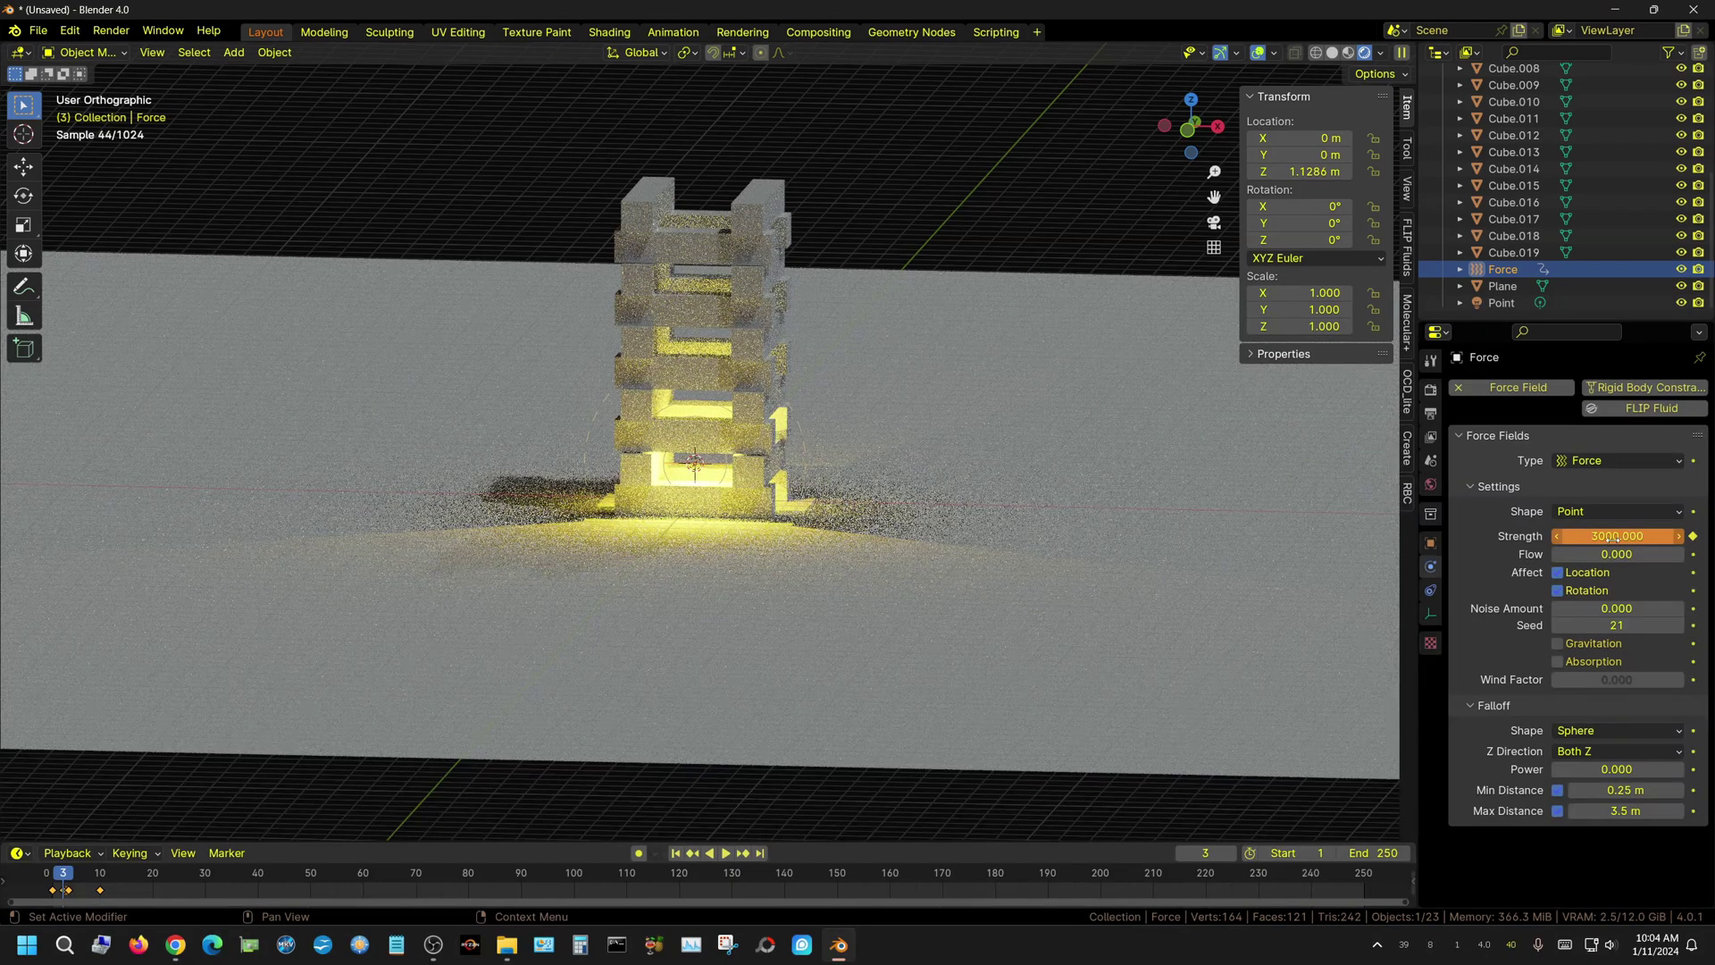
key(i)
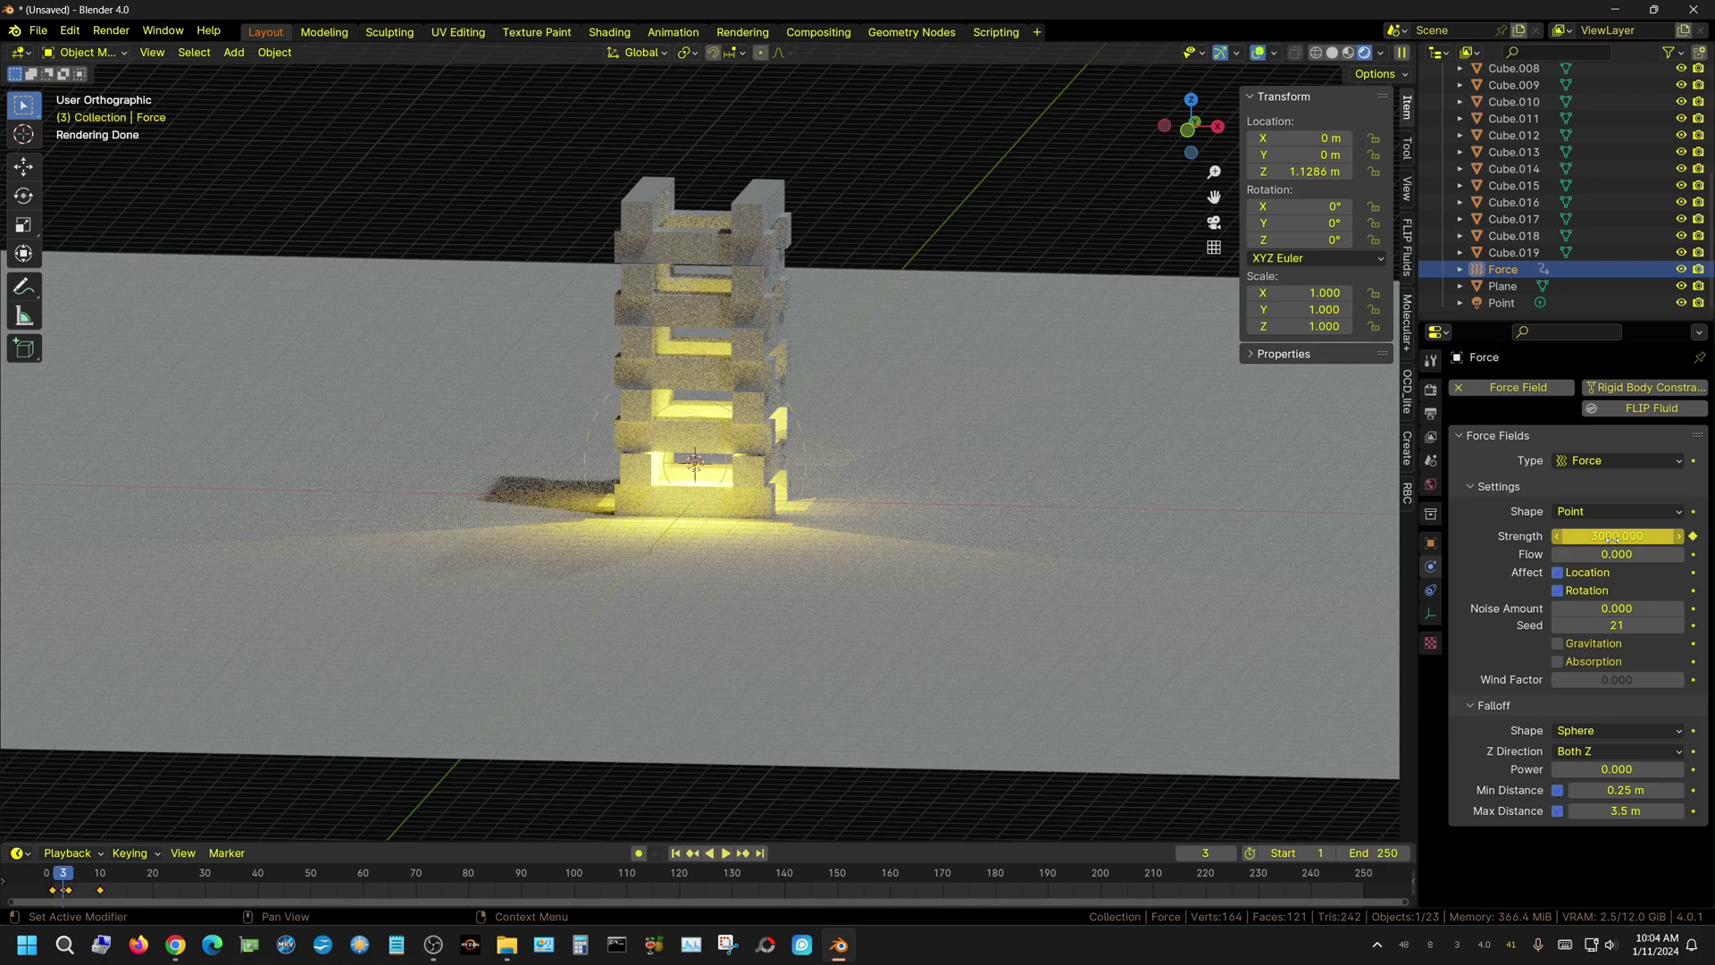
click(1693, 537)
click(1693, 538)
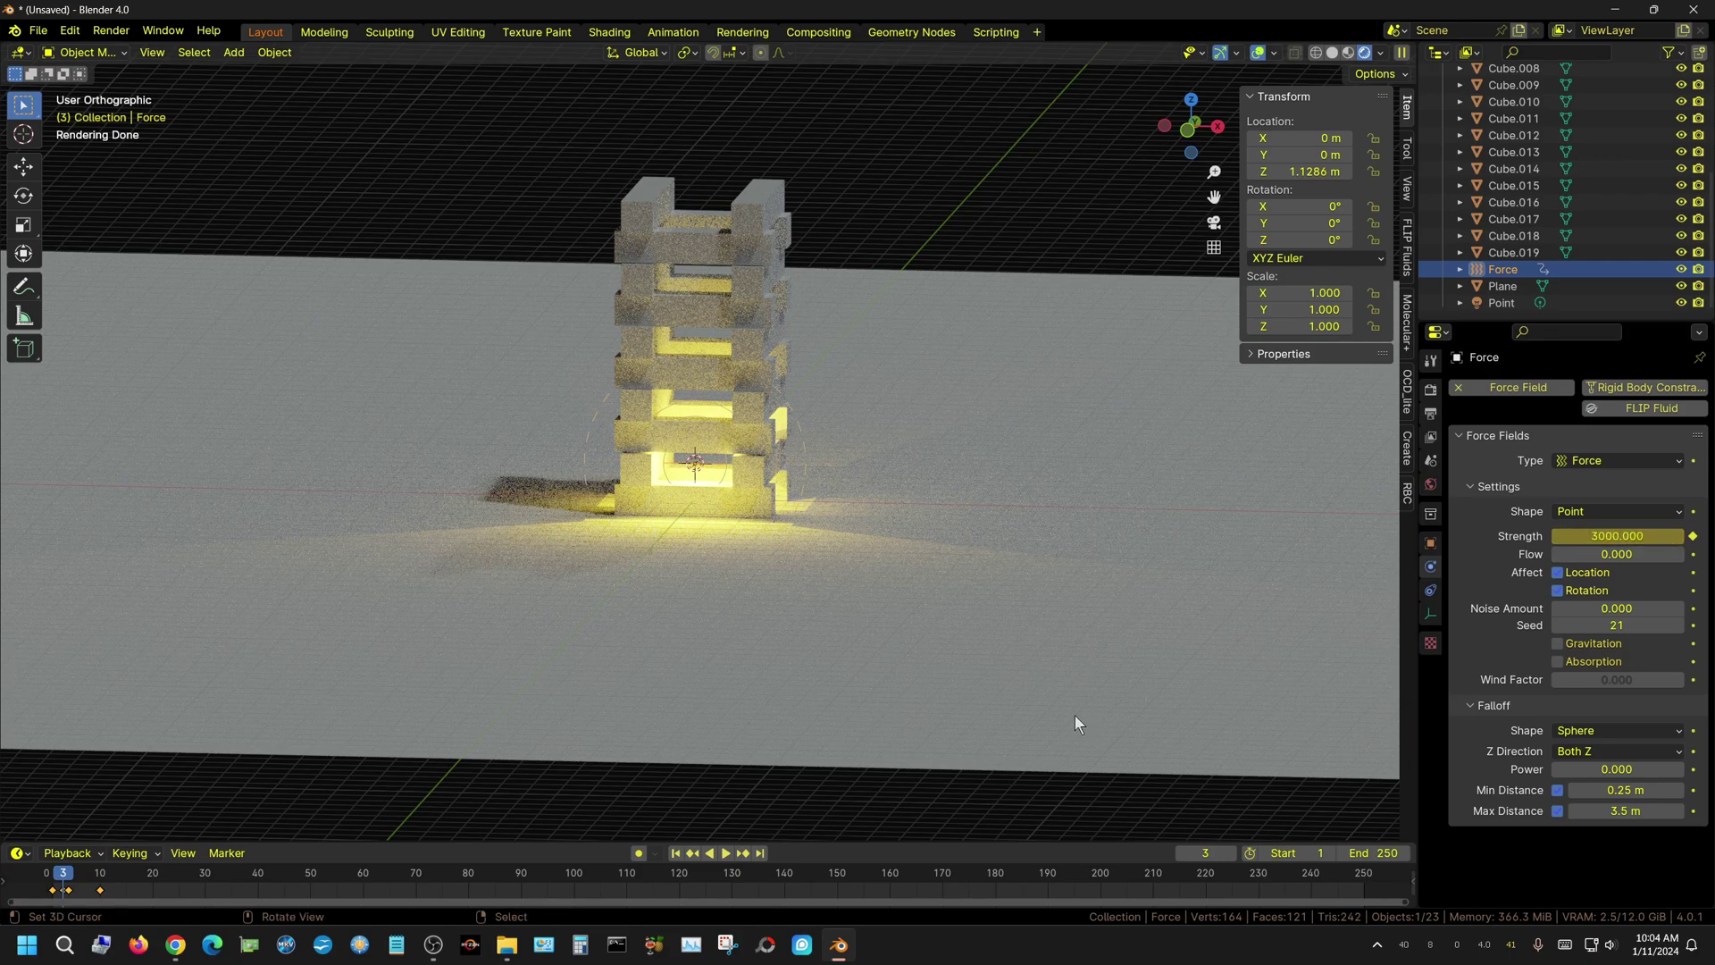
Change the force field's strength keyframe at frame 4 to 3000
click(743, 854)
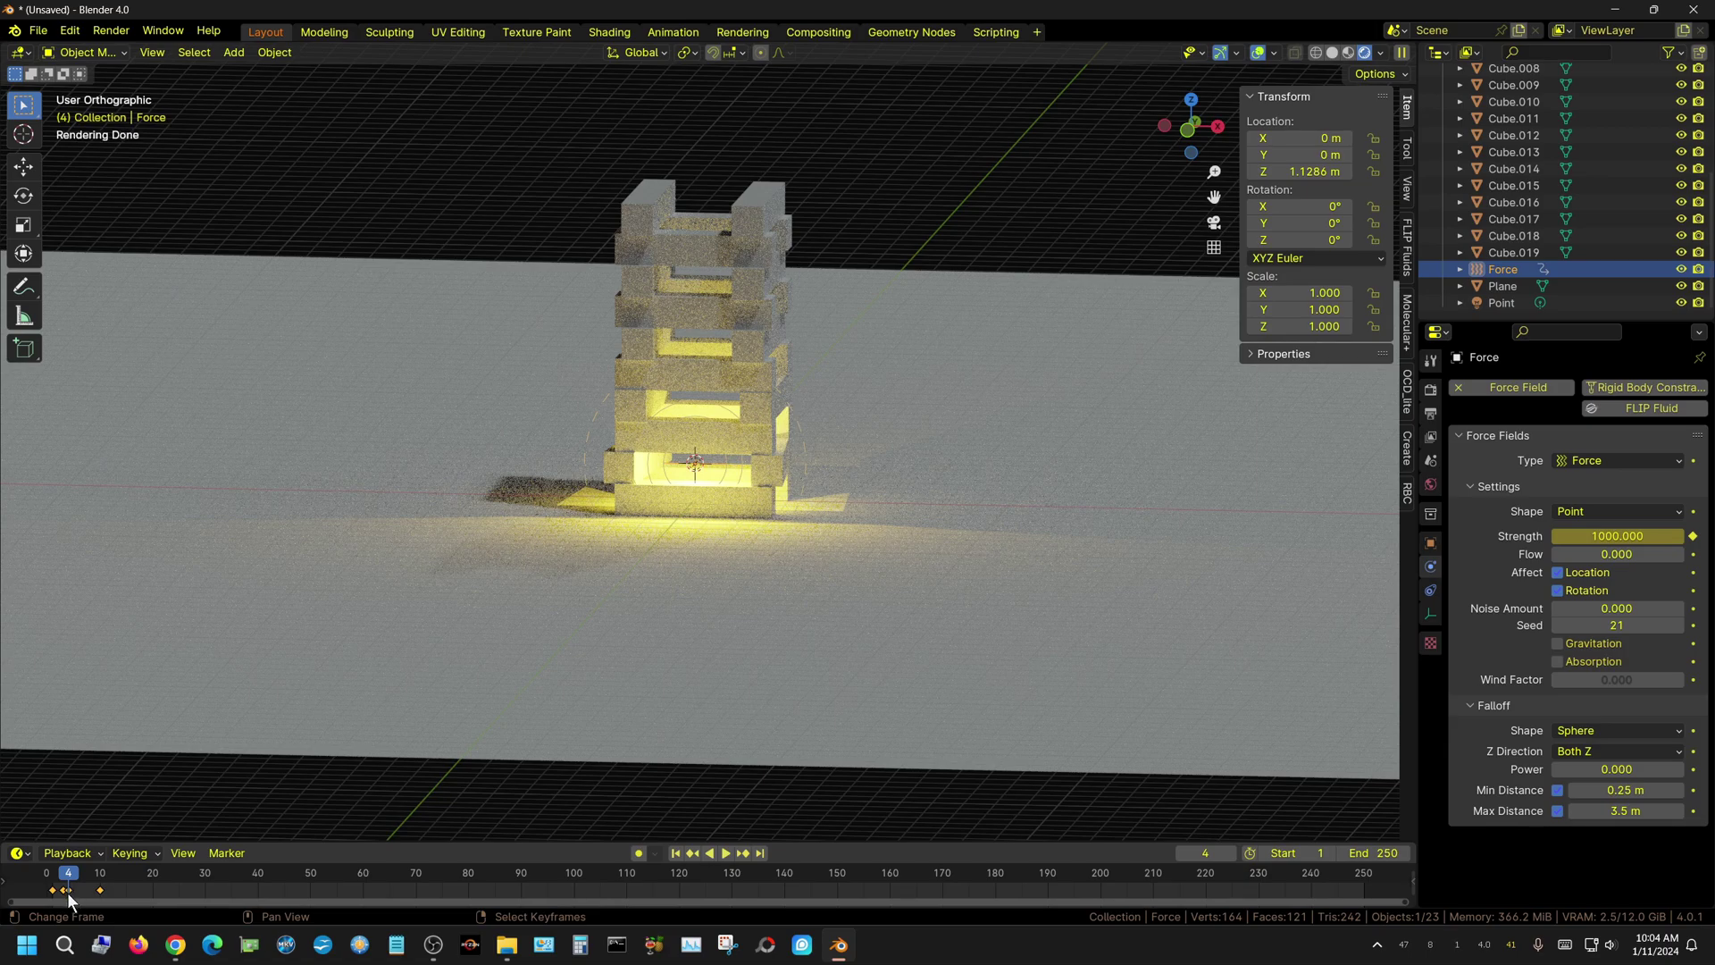
click(1608, 536)
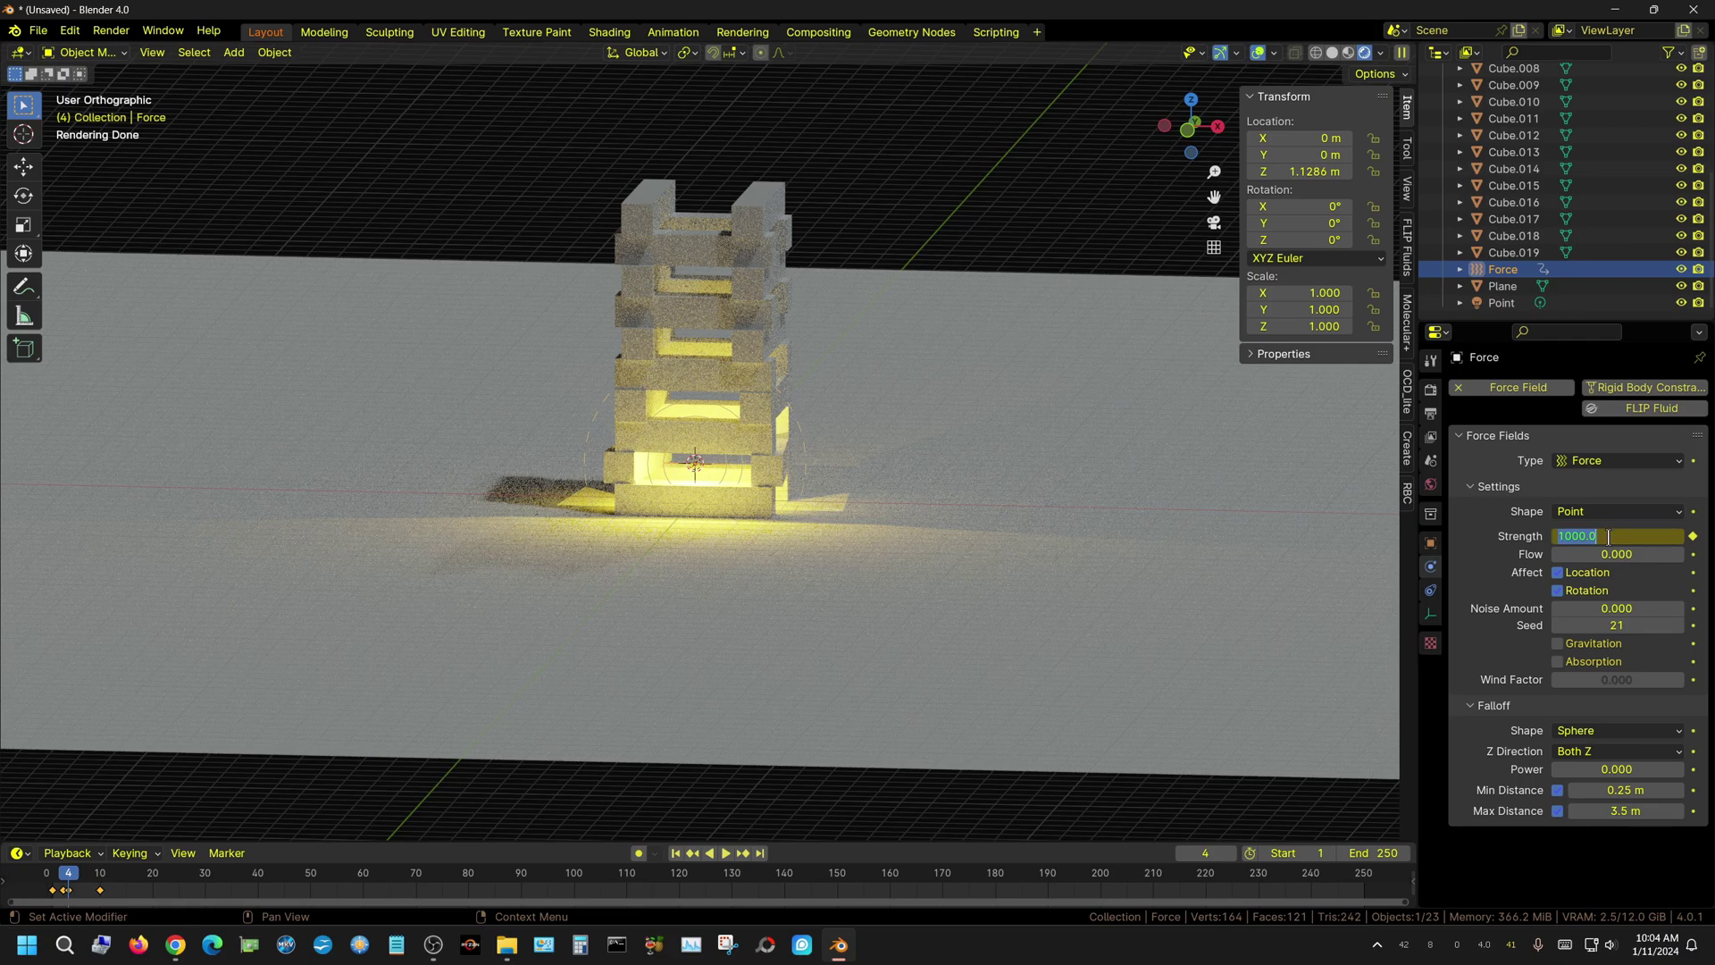
text(3000)
key(Return)
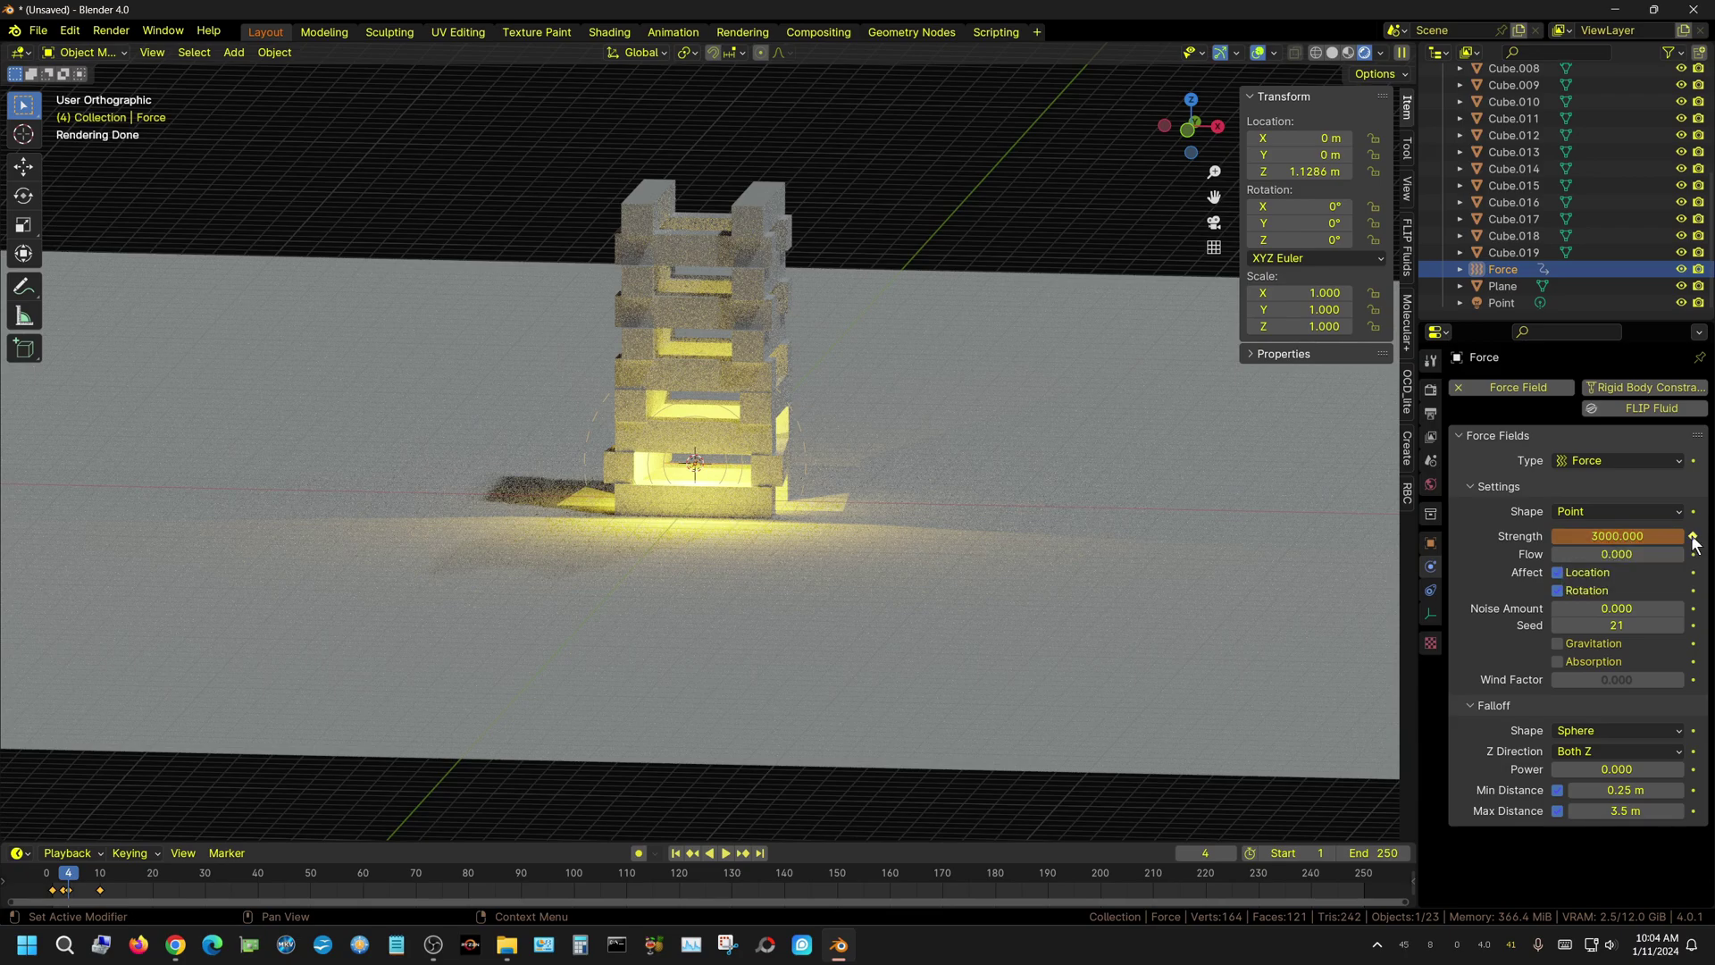
click(1693, 536)
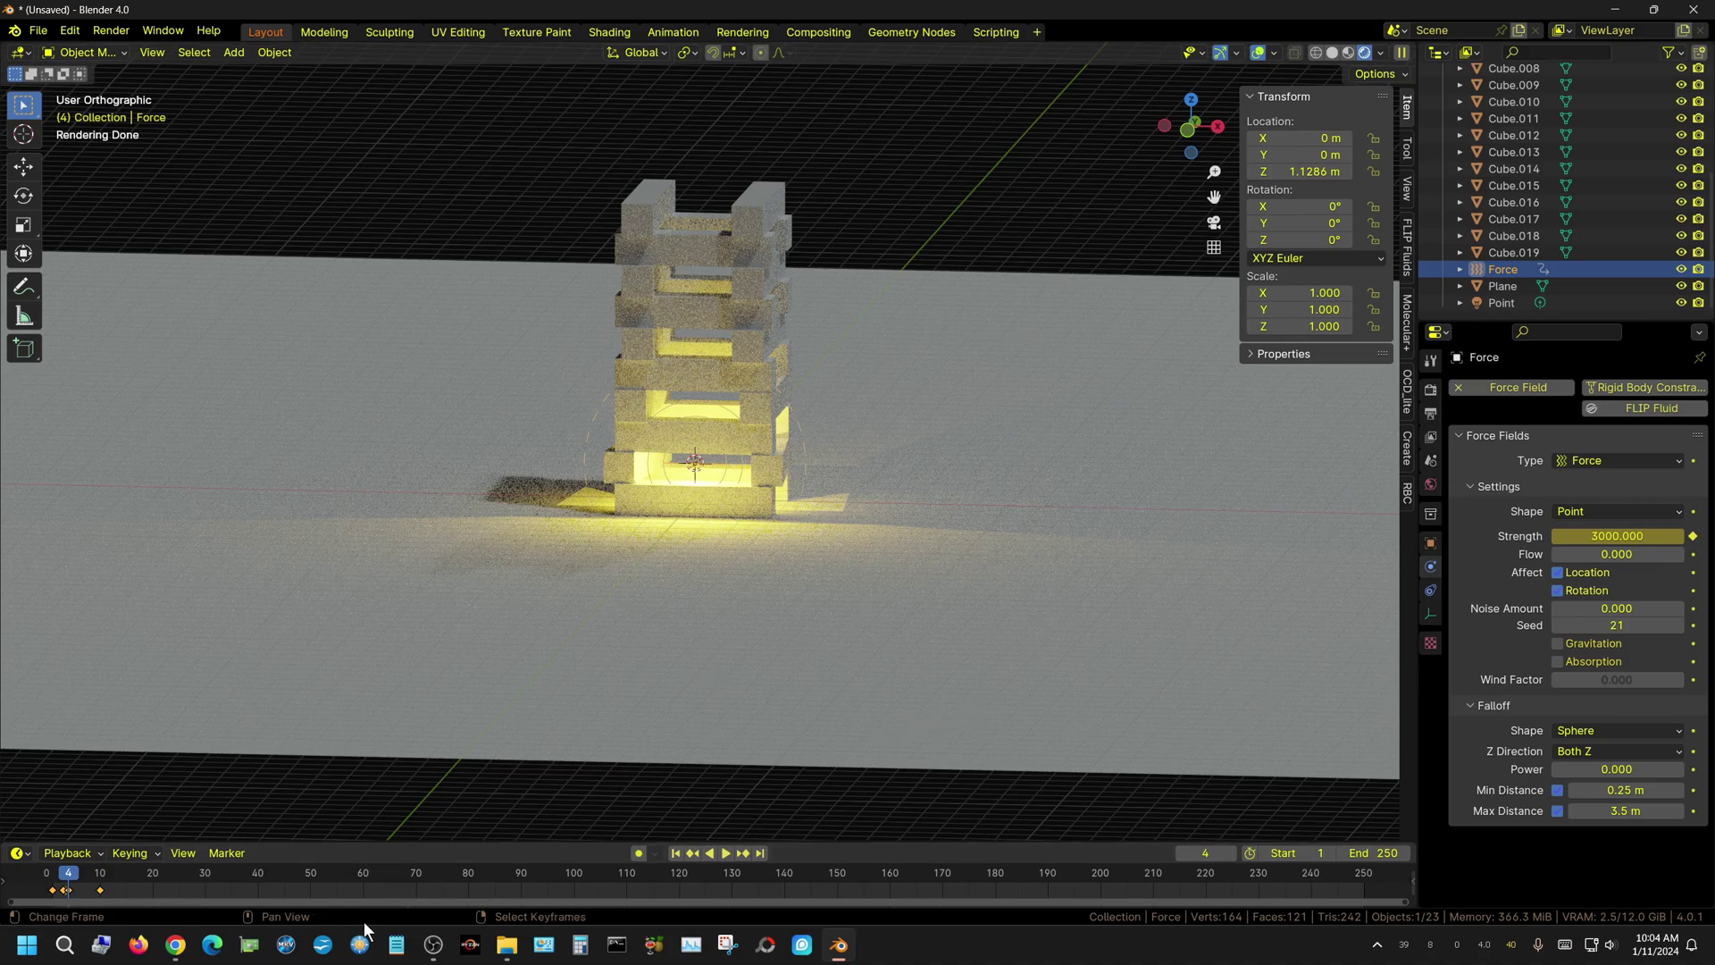
Replay the simulation several times from frame 1 to examine the beam tower's reaction to the stronger force, ending at frame 1
click(693, 853)
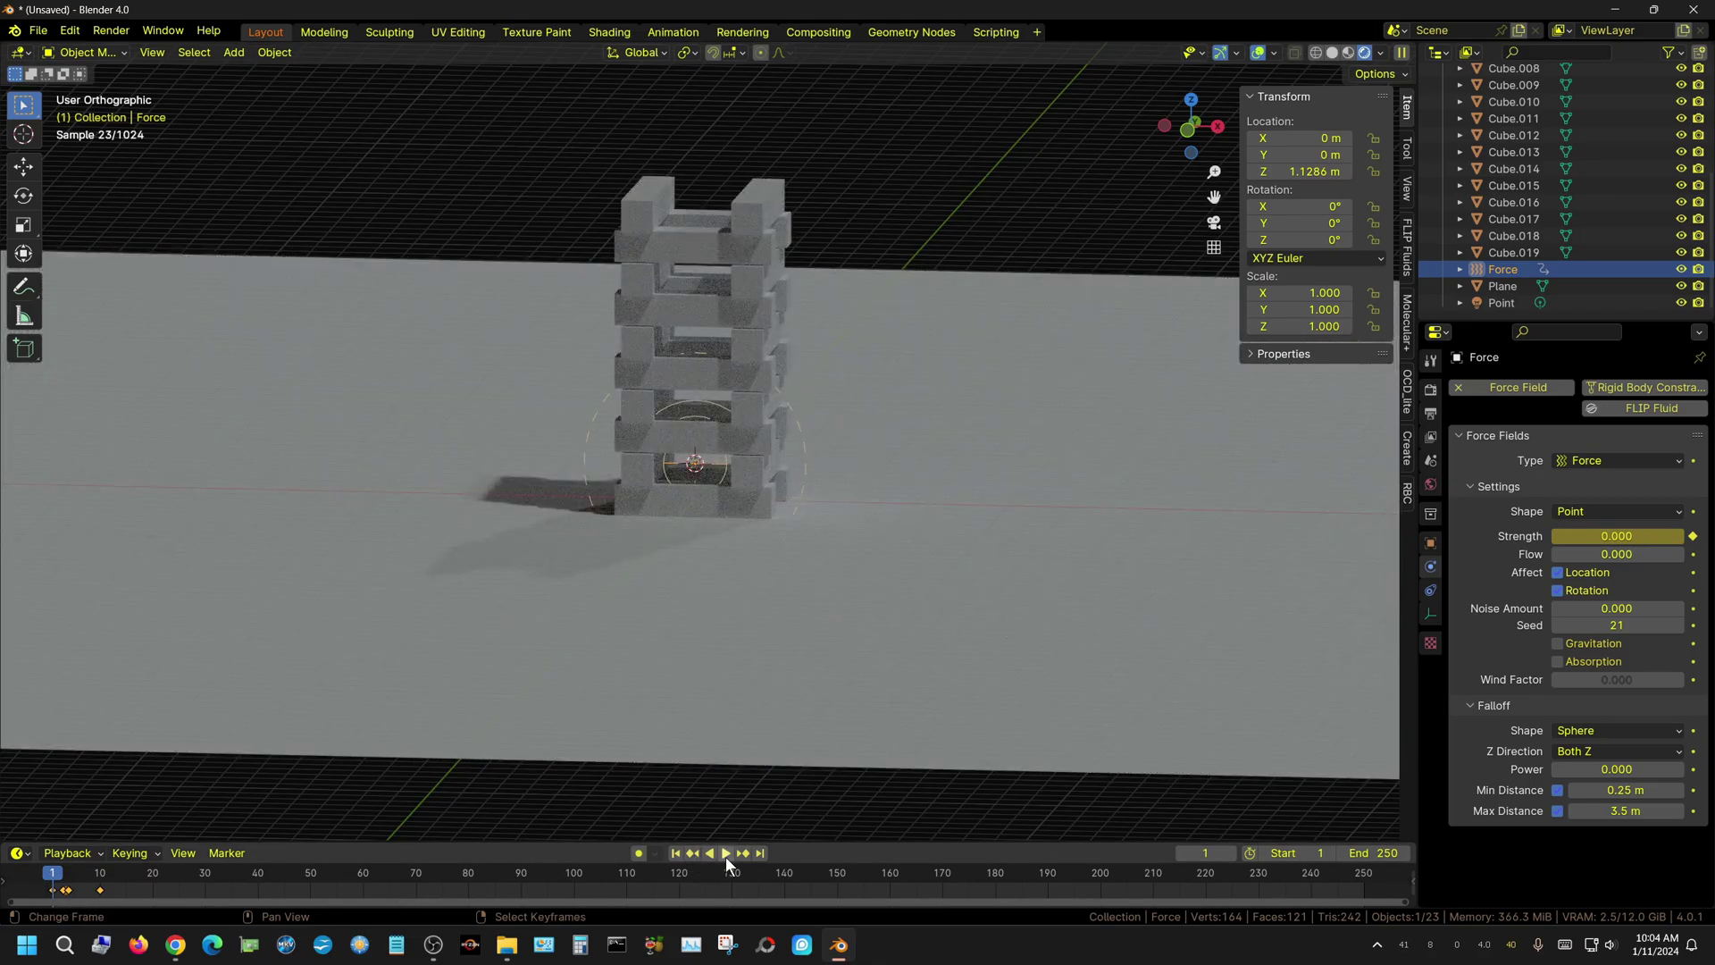
click(726, 853)
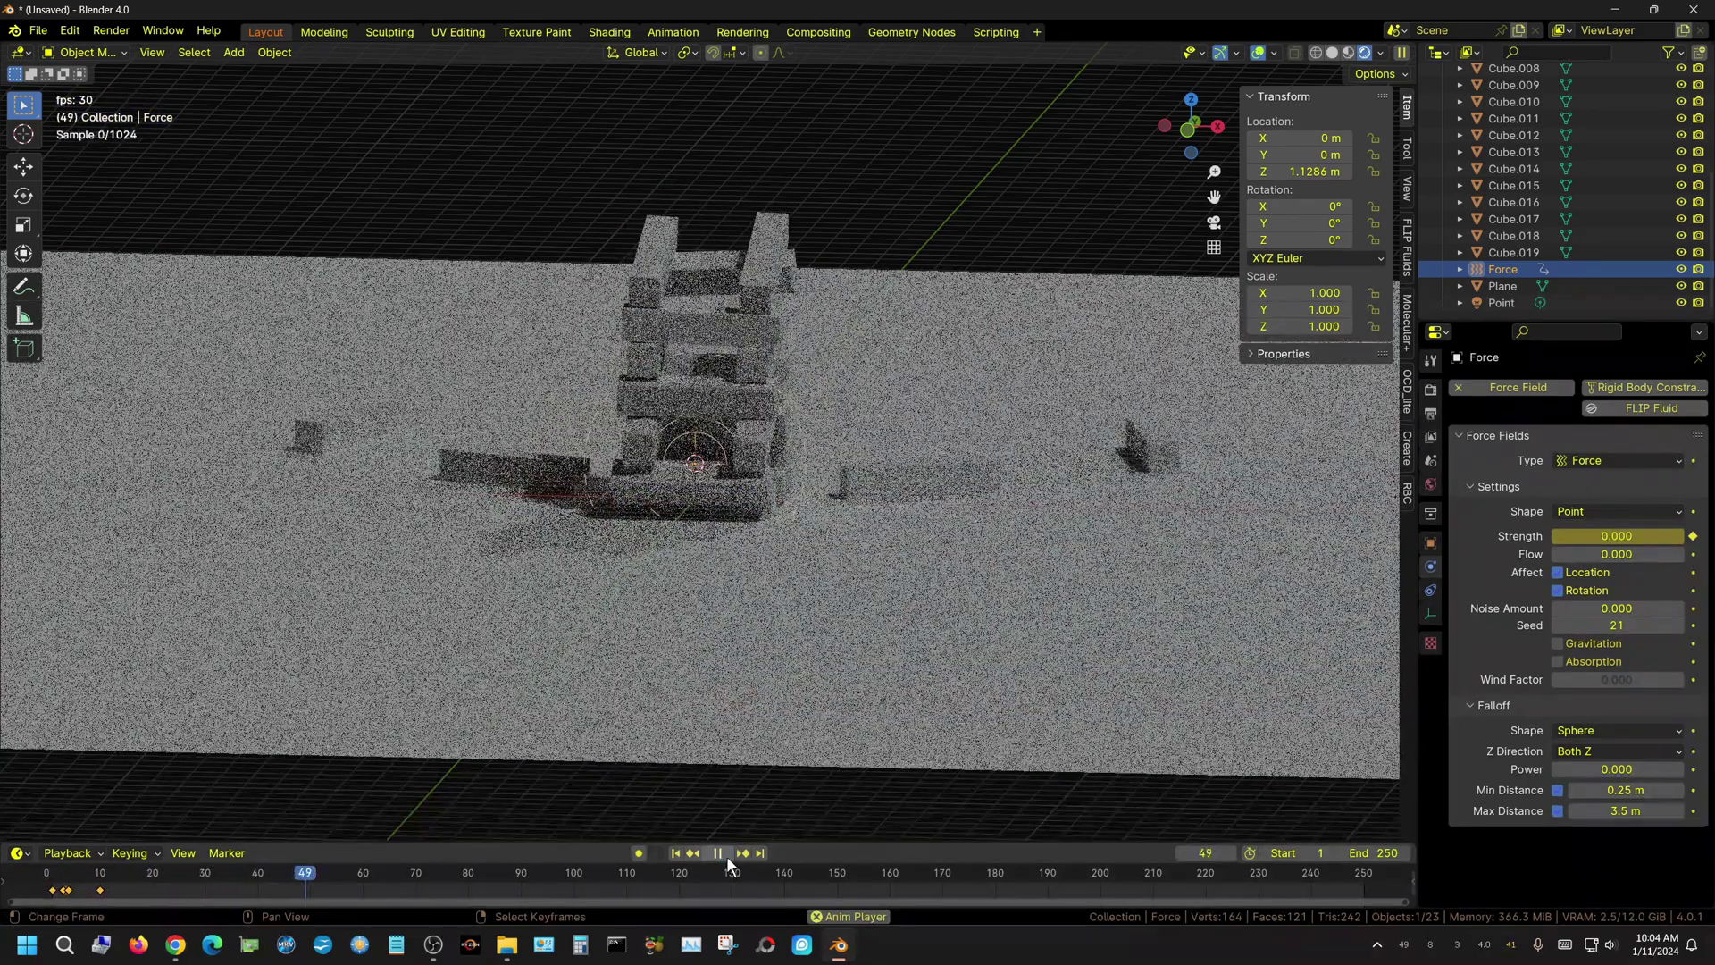
click(721, 853)
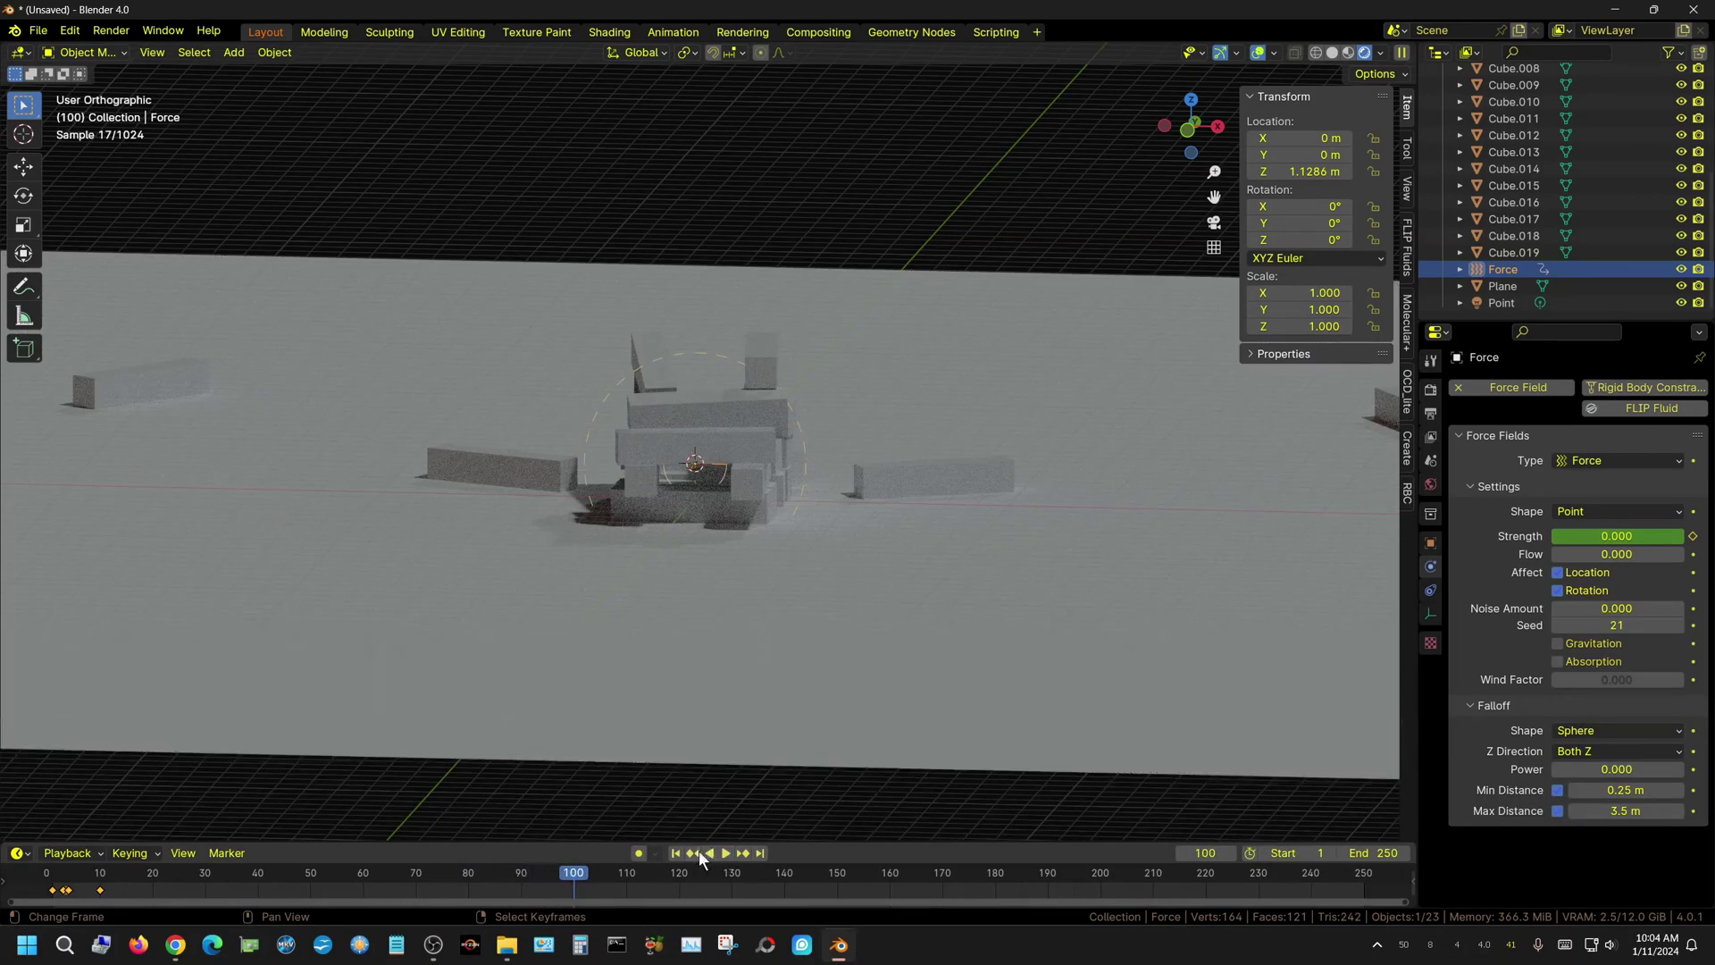
click(676, 853)
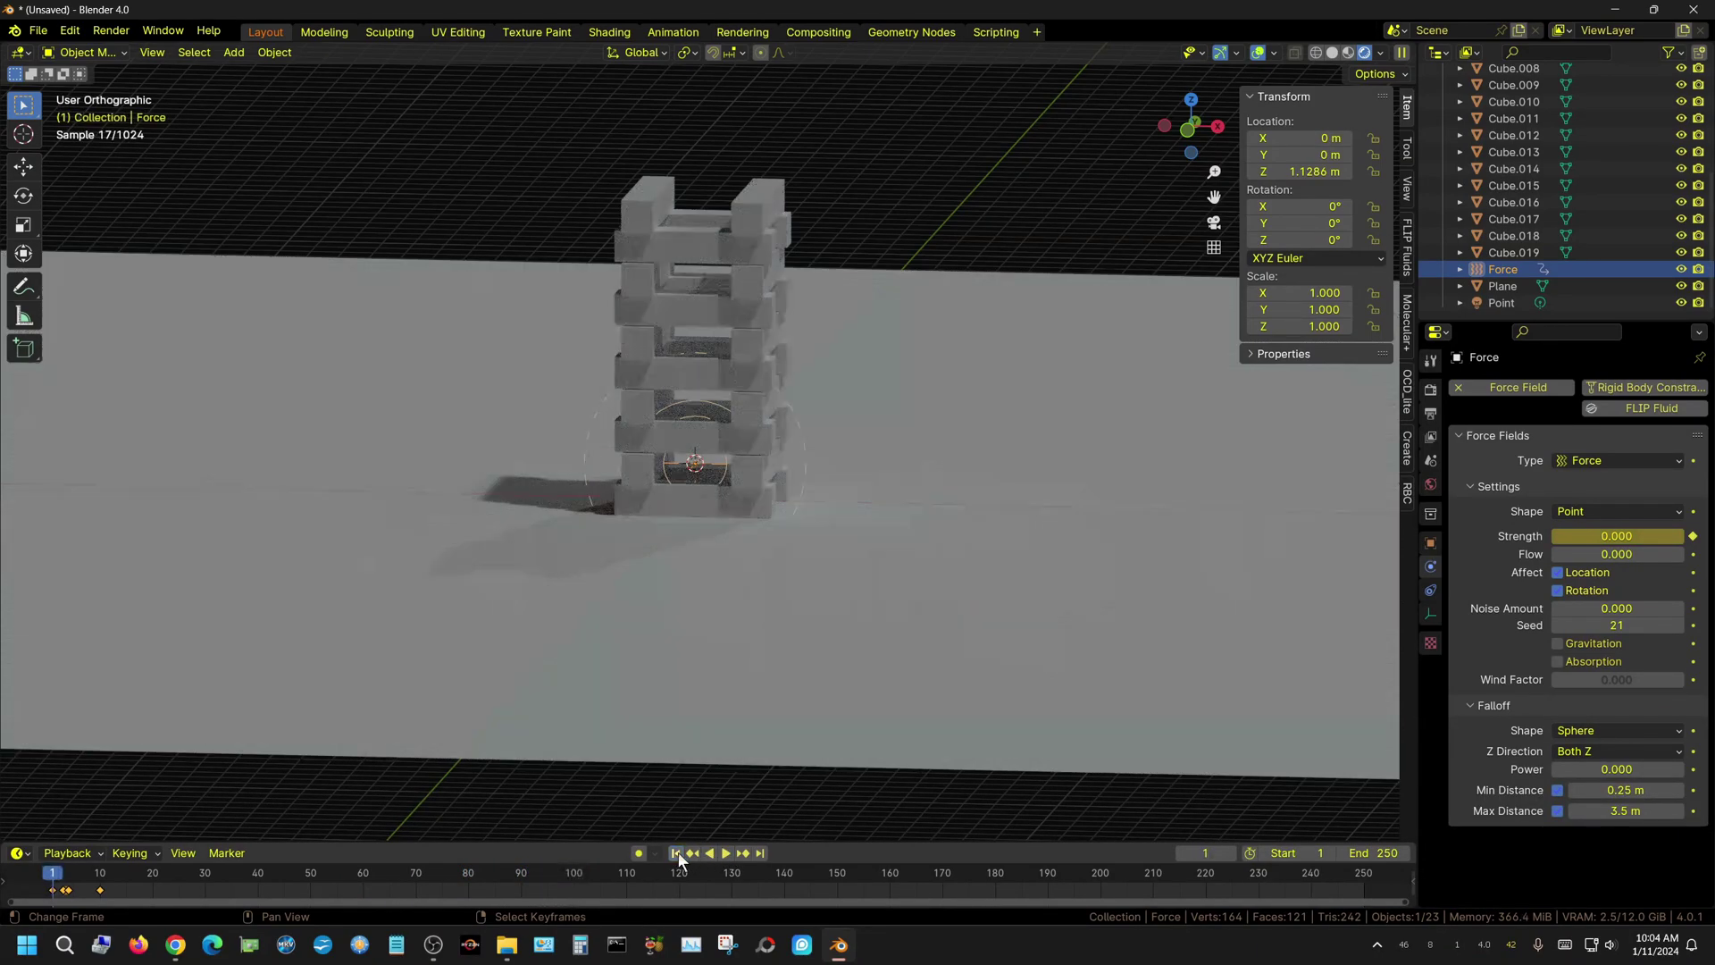
click(726, 853)
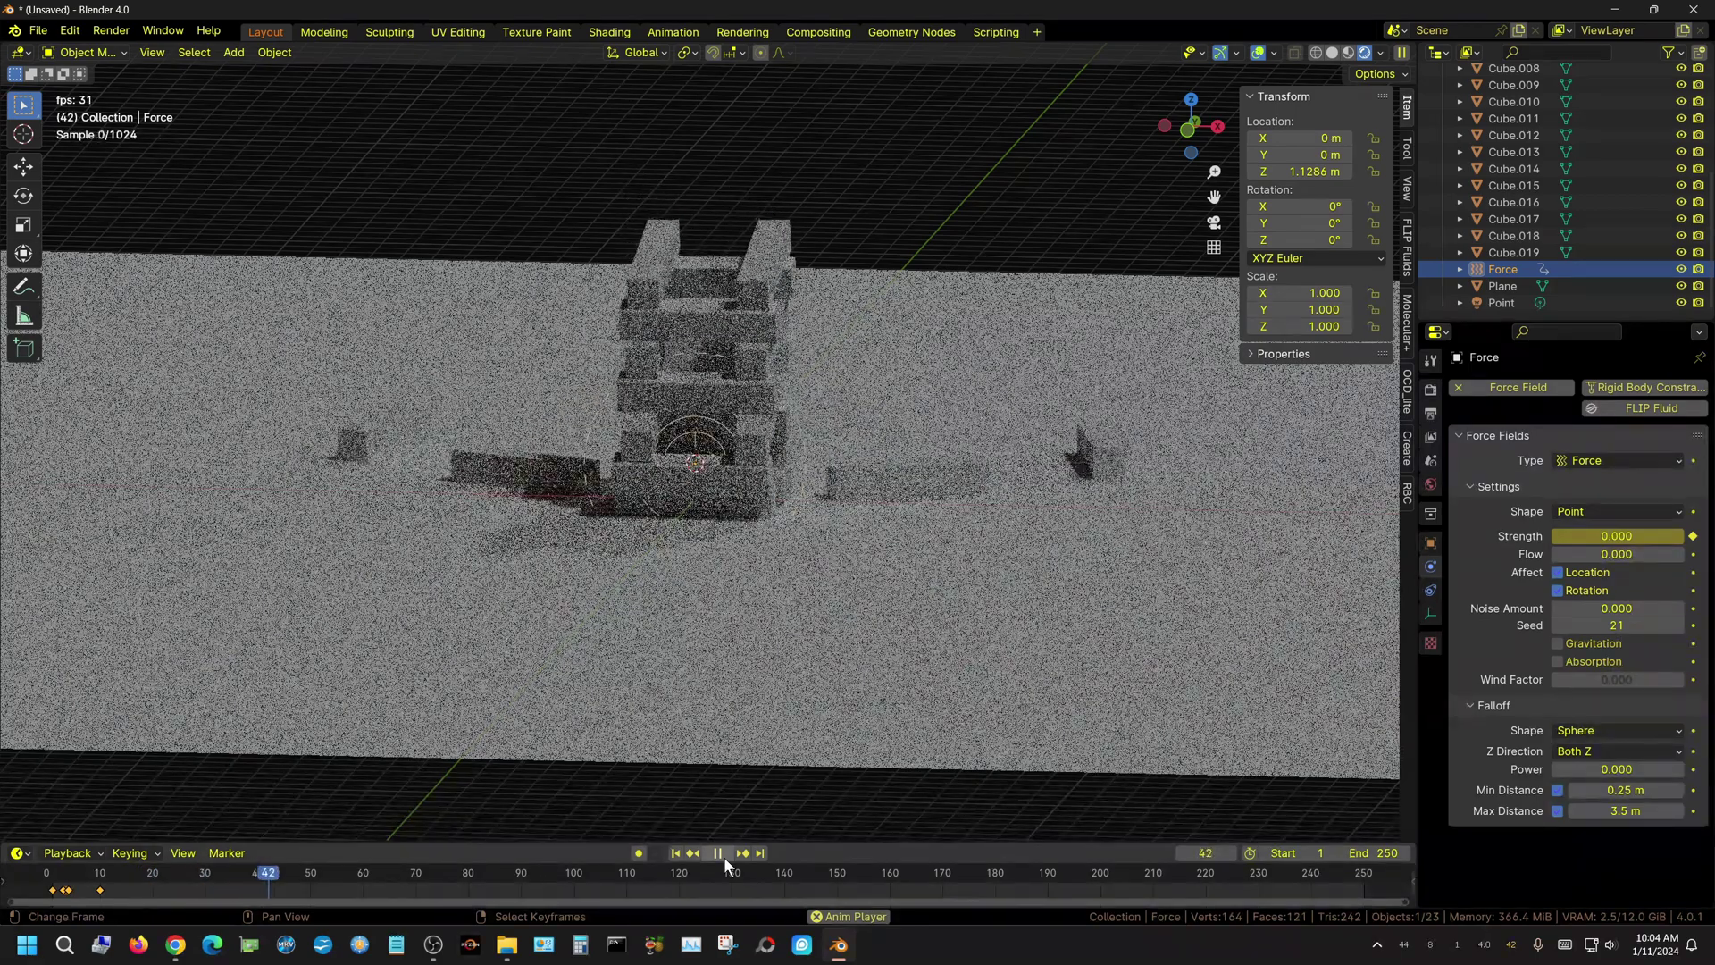
key(Escape)
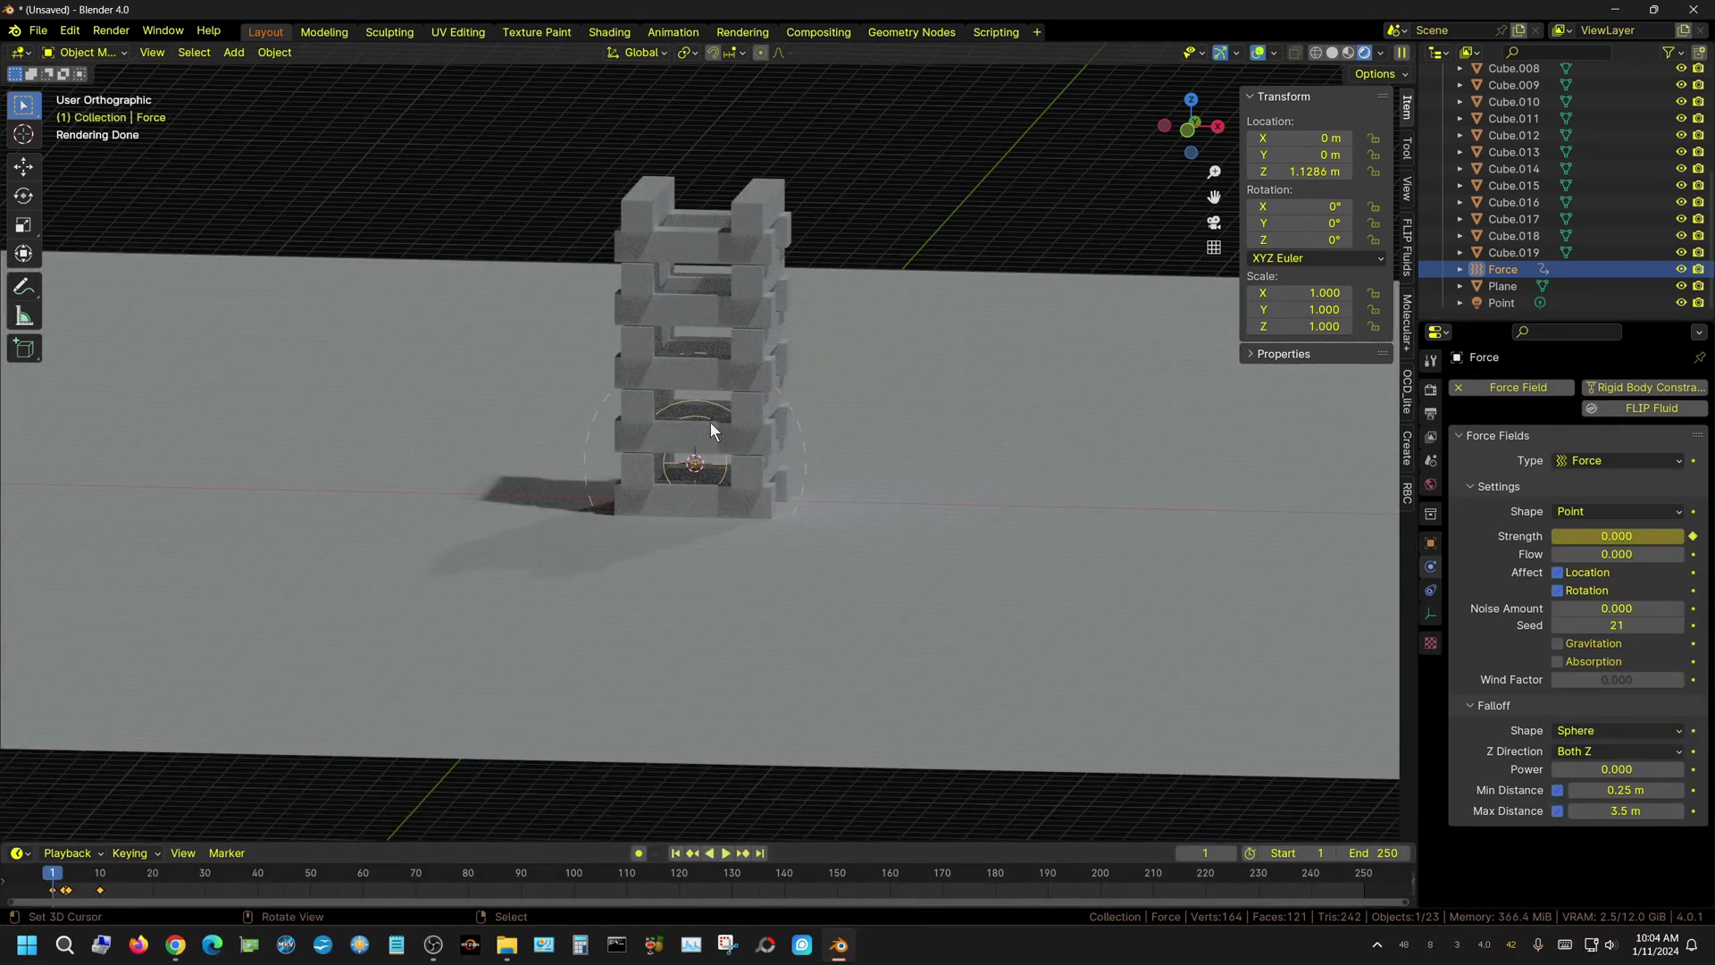
click(727, 852)
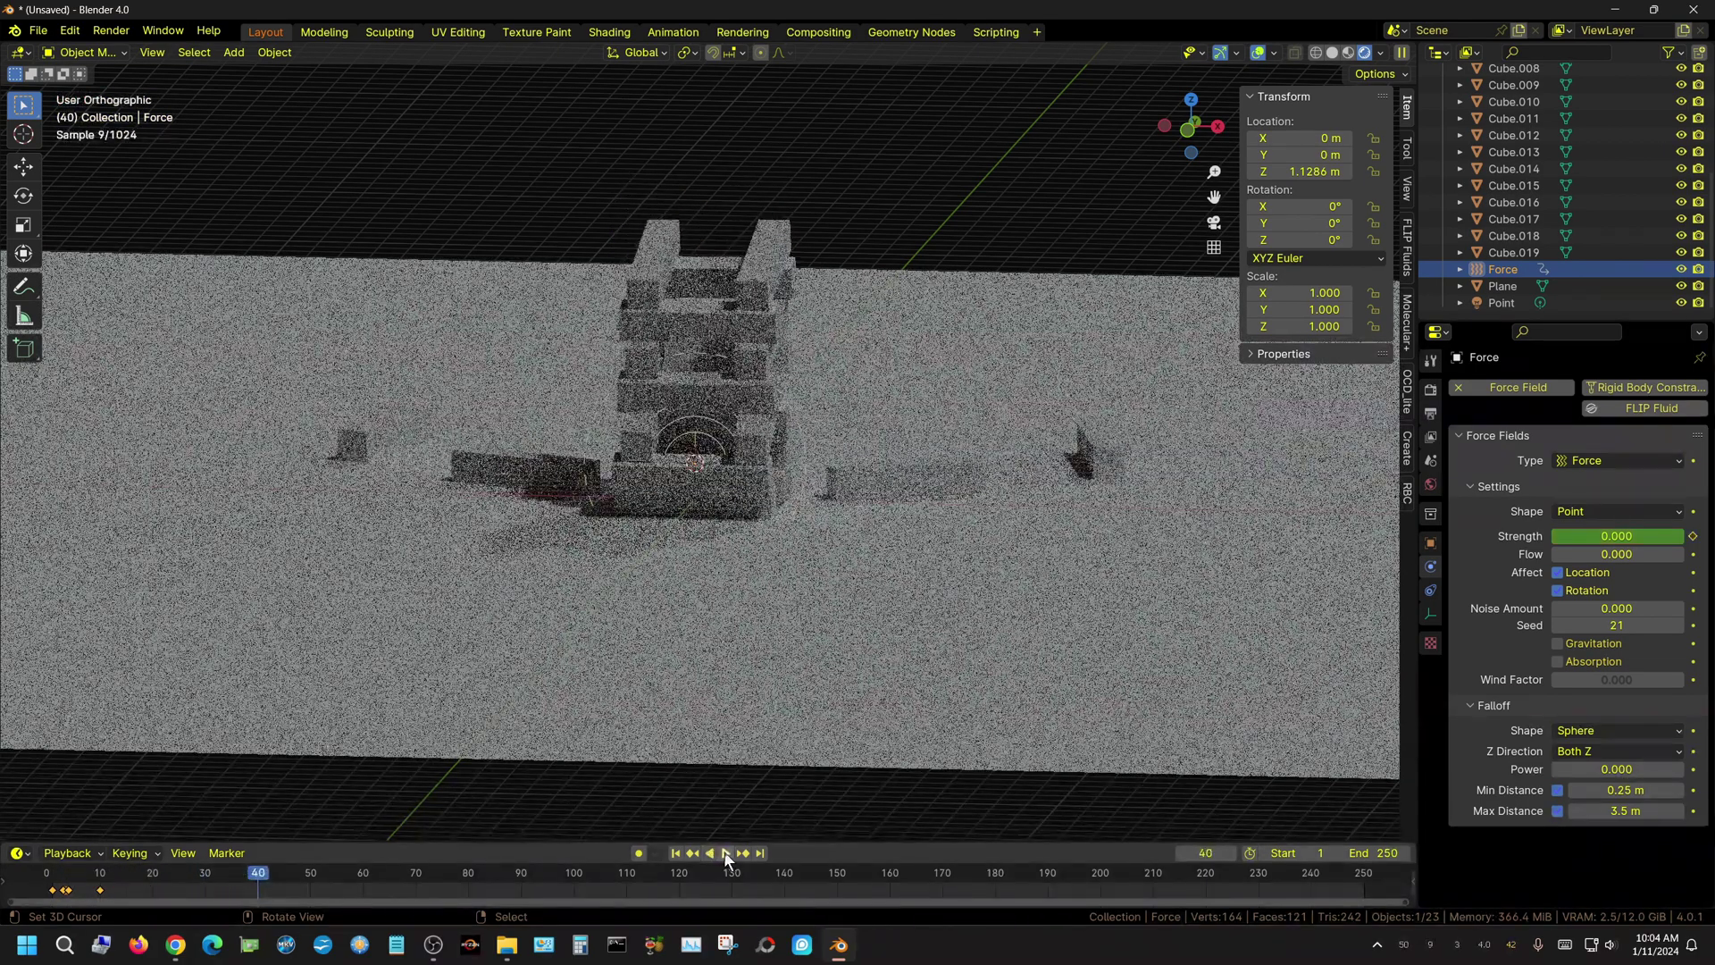
click(719, 852)
click(675, 853)
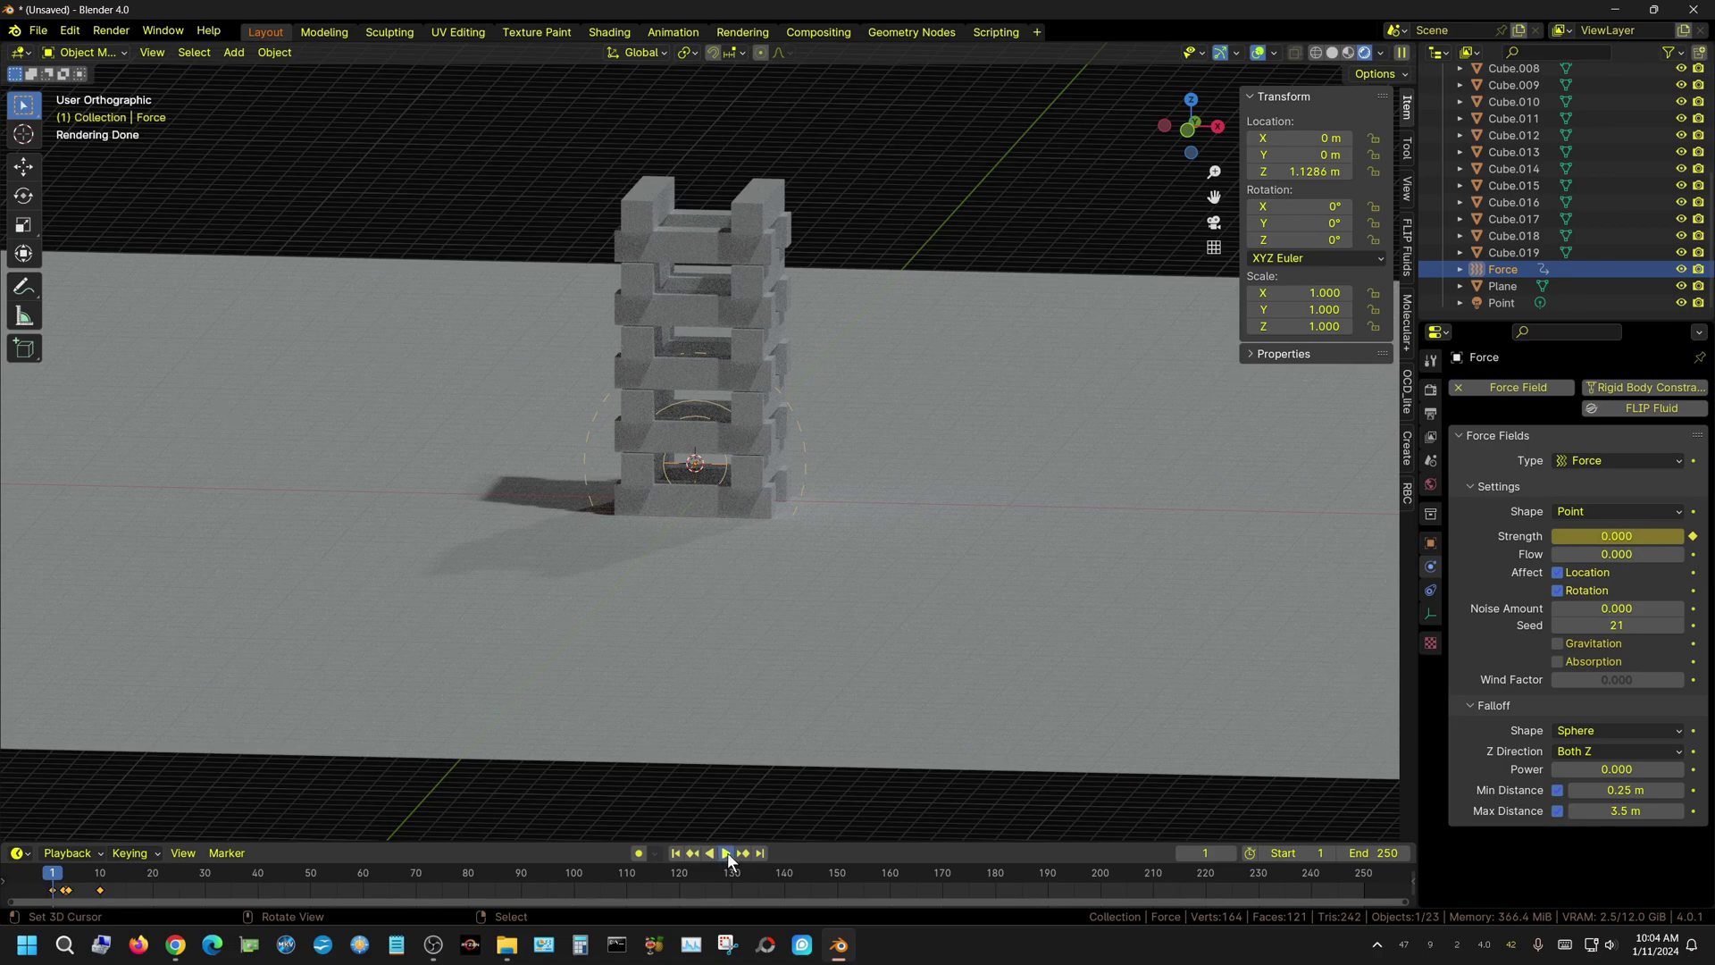
click(726, 852)
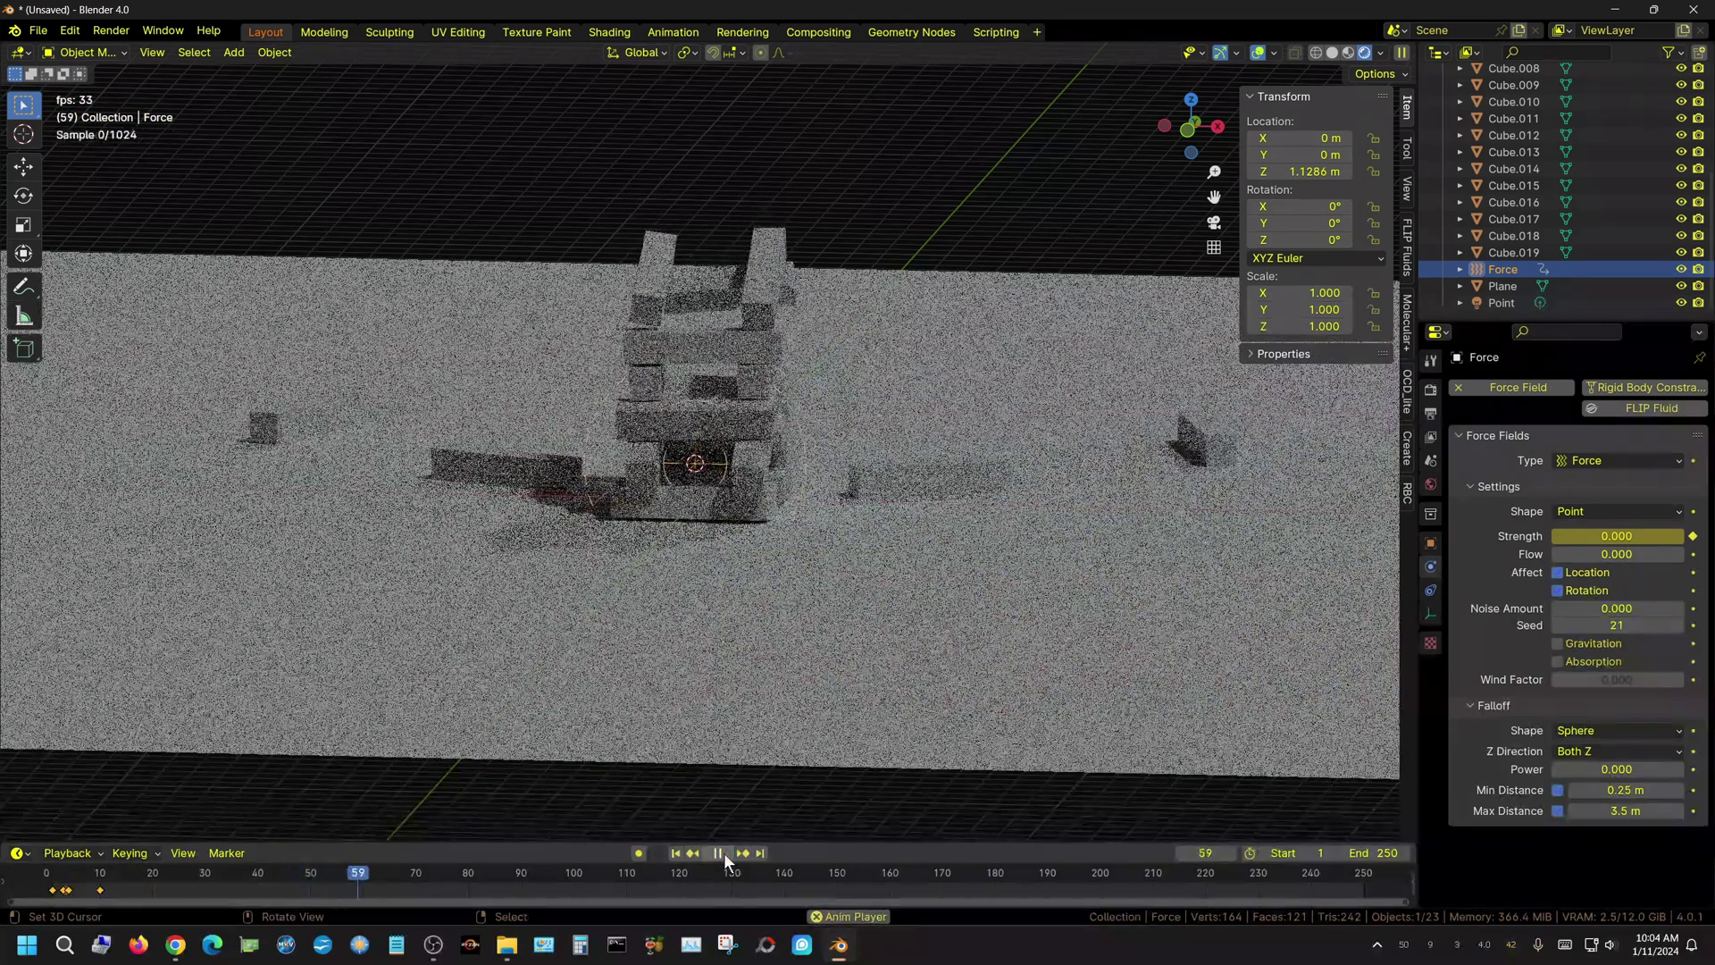
click(722, 852)
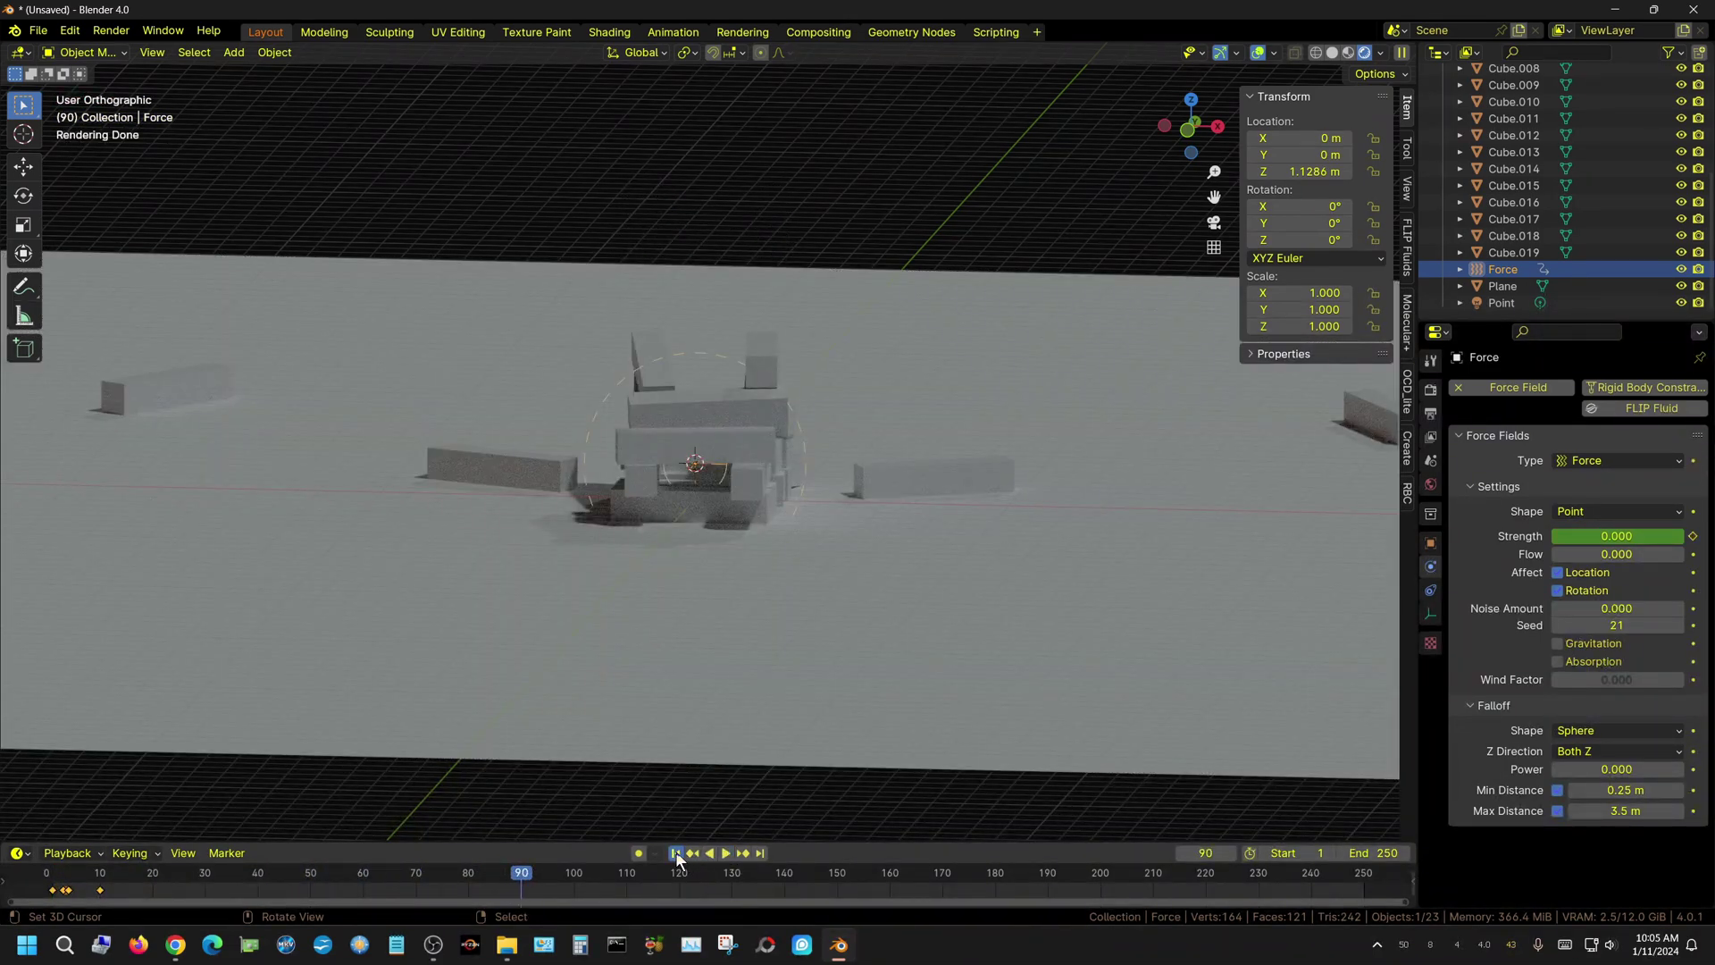
click(675, 853)
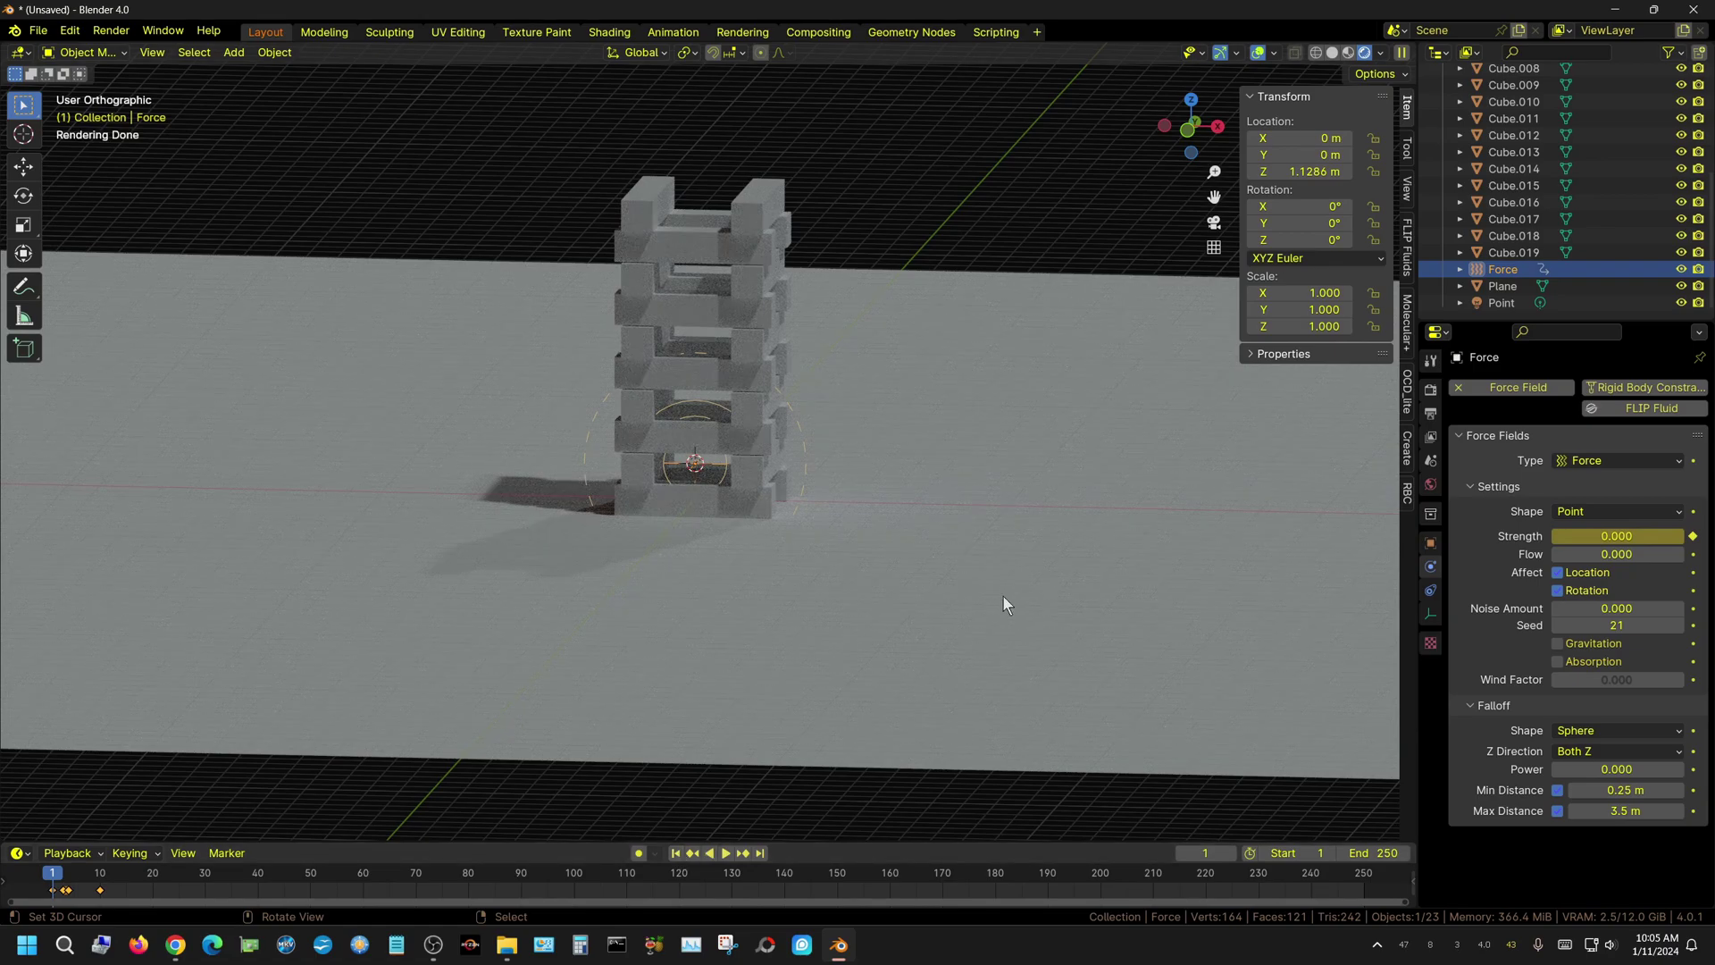